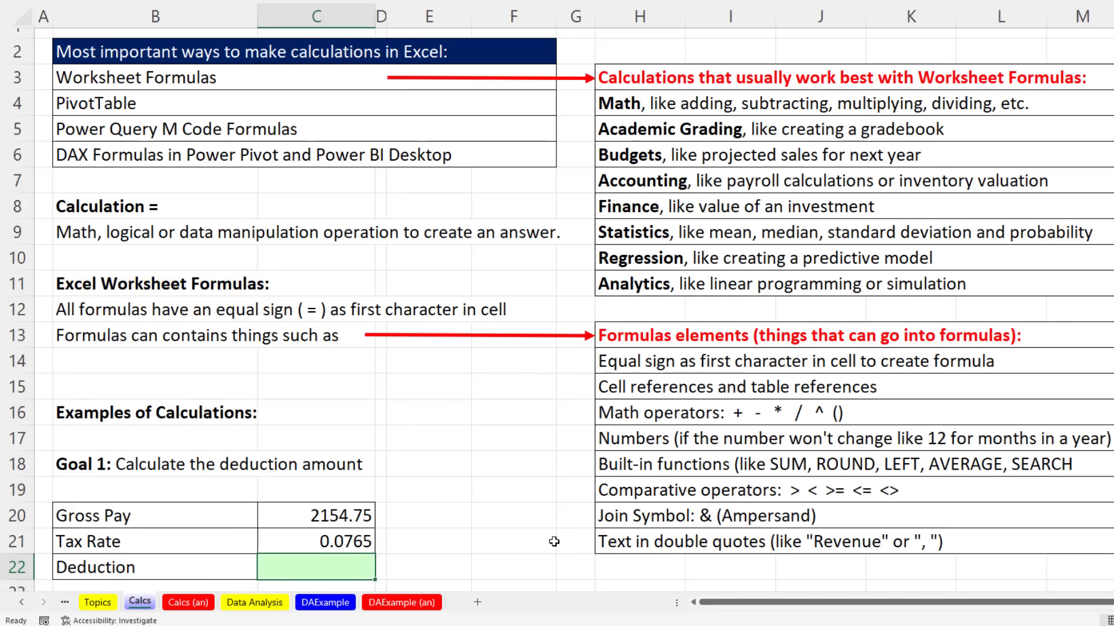
Step: Scroll down to review the Gross Pay value (2154.75) and Tax Rate (0.0765)
scroll(433, 481, down, 1)
scroll(433, 482, down, 4)
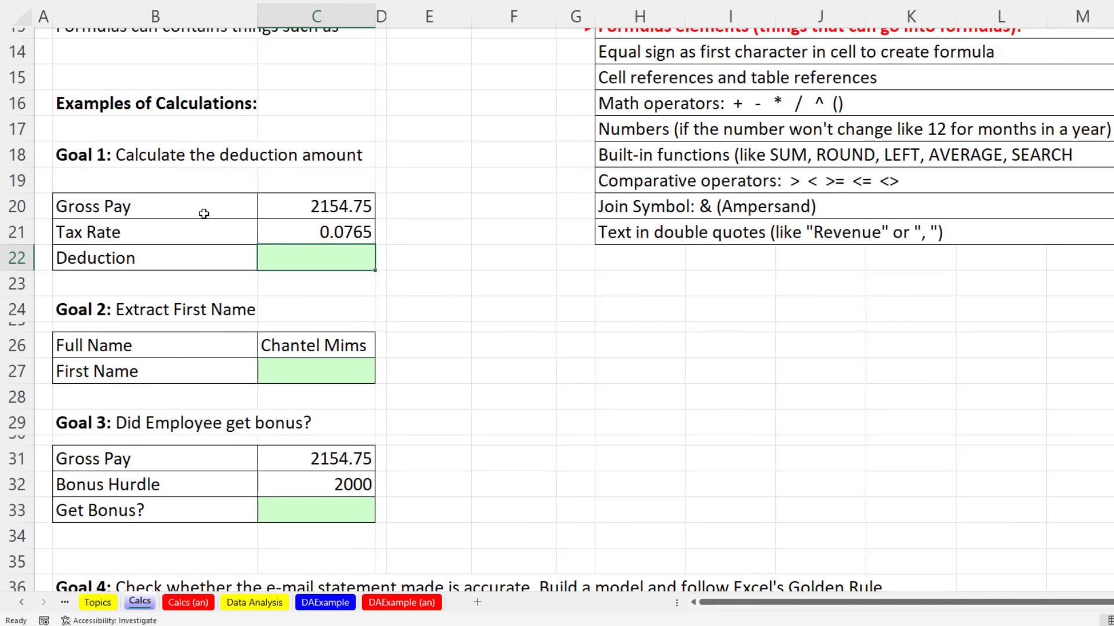
click(309, 204)
click(184, 231)
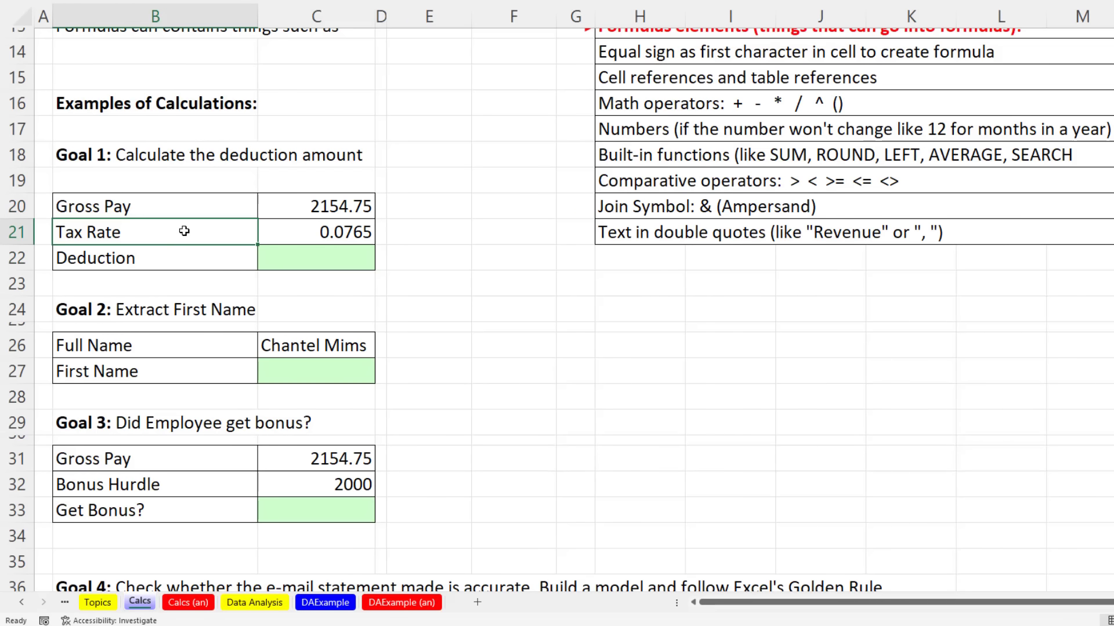
click(284, 229)
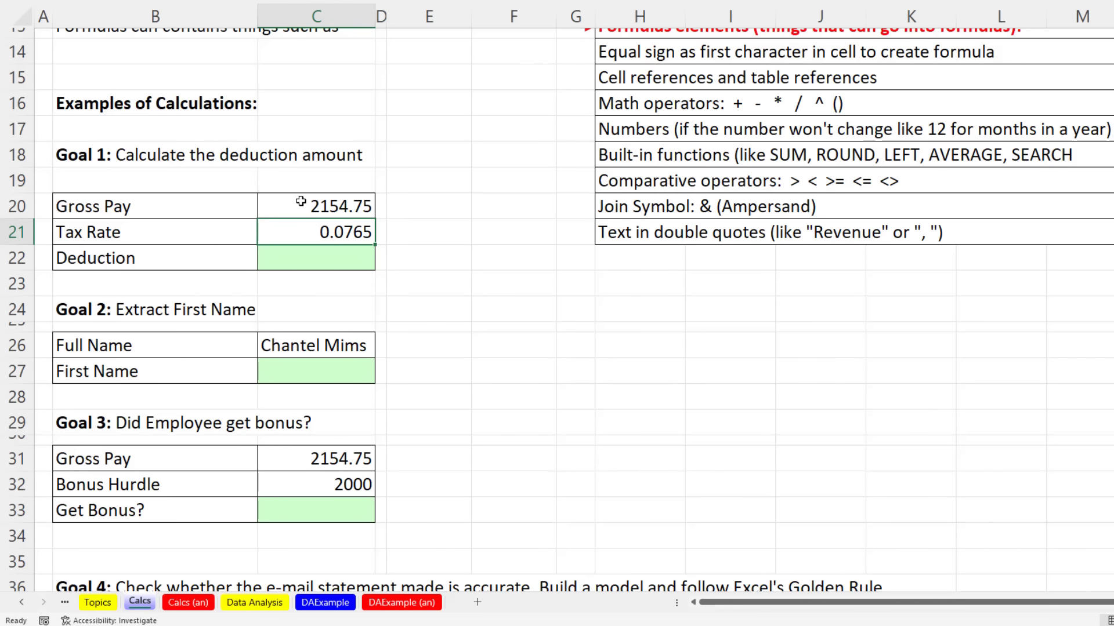
Step: Enter =C20*C21 in the Deduction cell C22, returning 164.838375
click(319, 256)
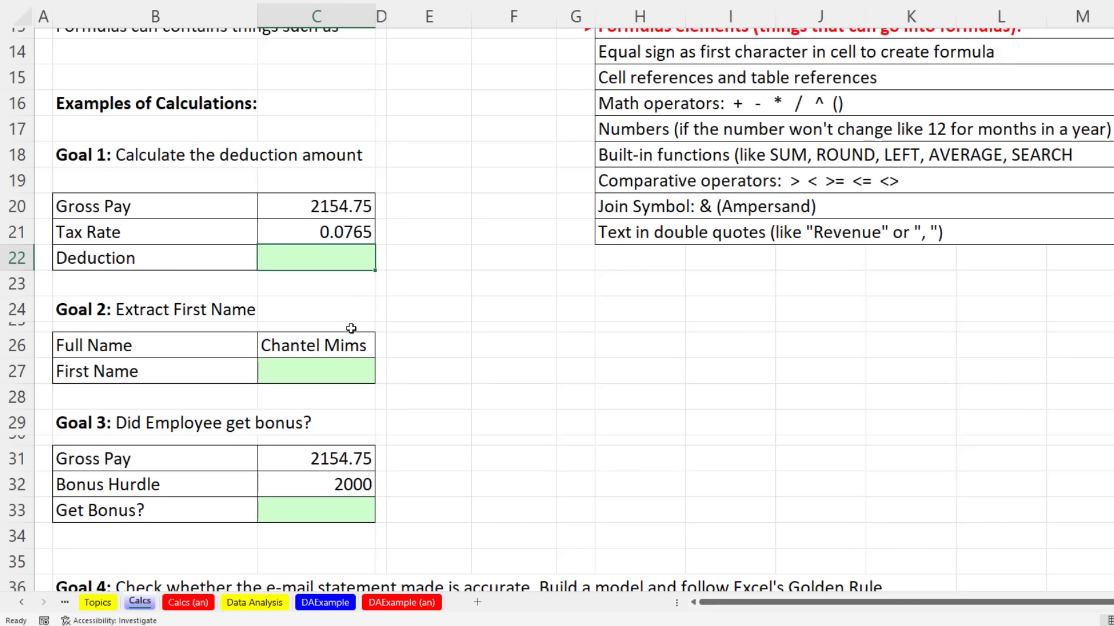
text(=)
click(311, 210)
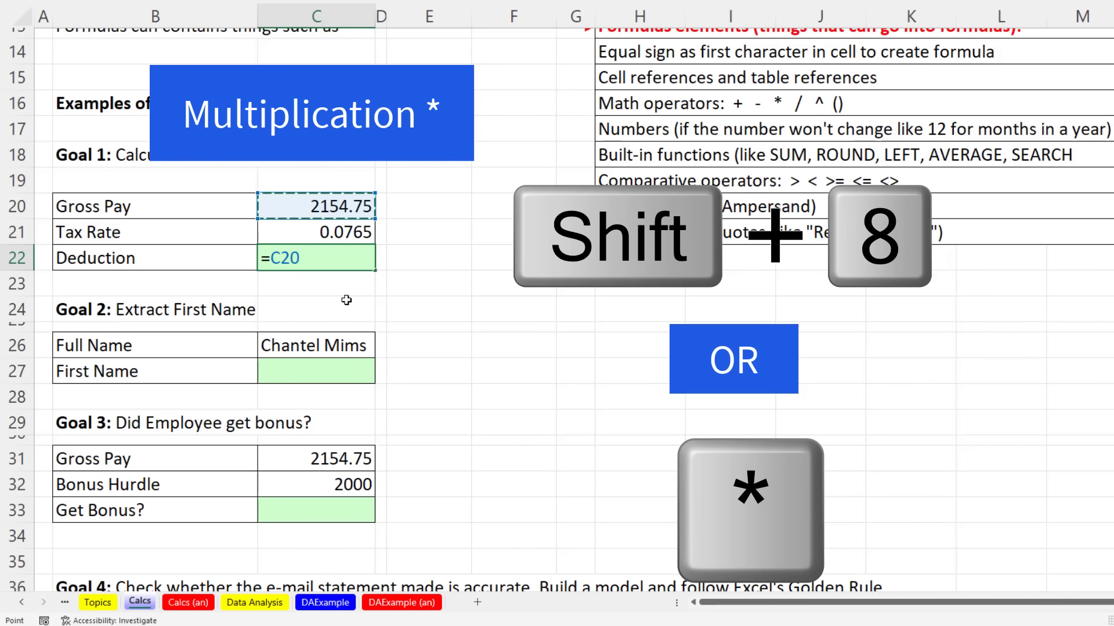
text(*)
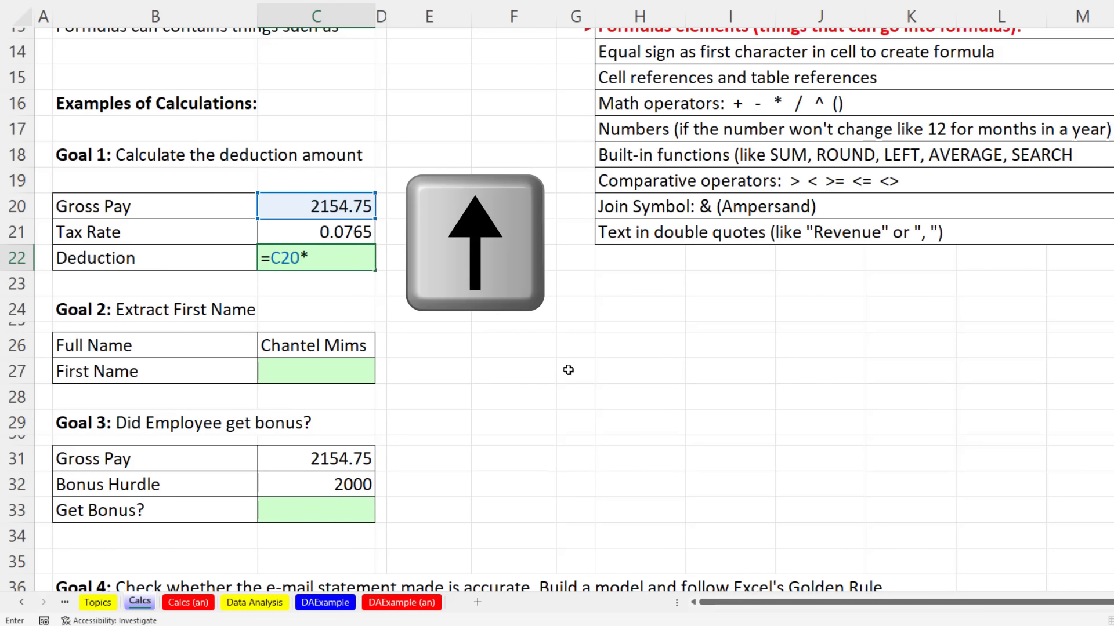
key(Up)
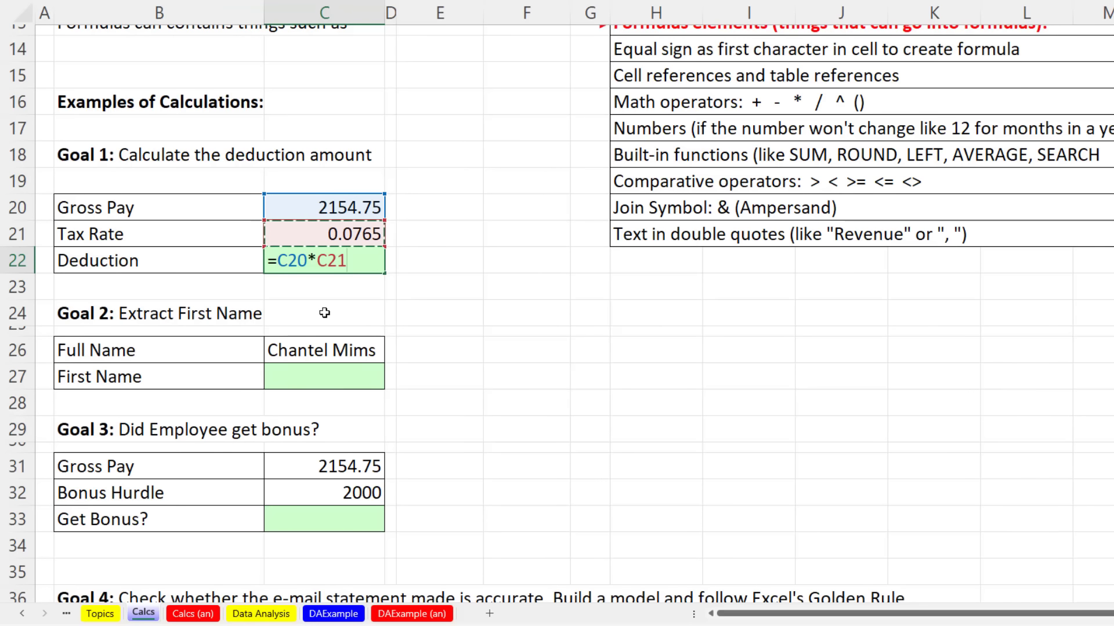
key(Return)
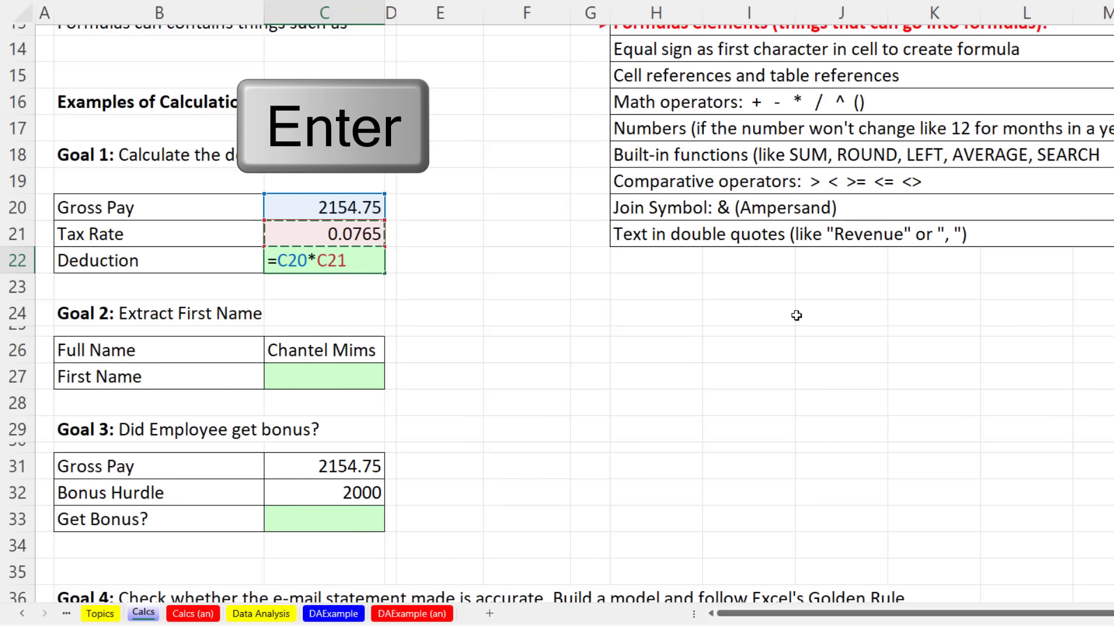
key(Return)
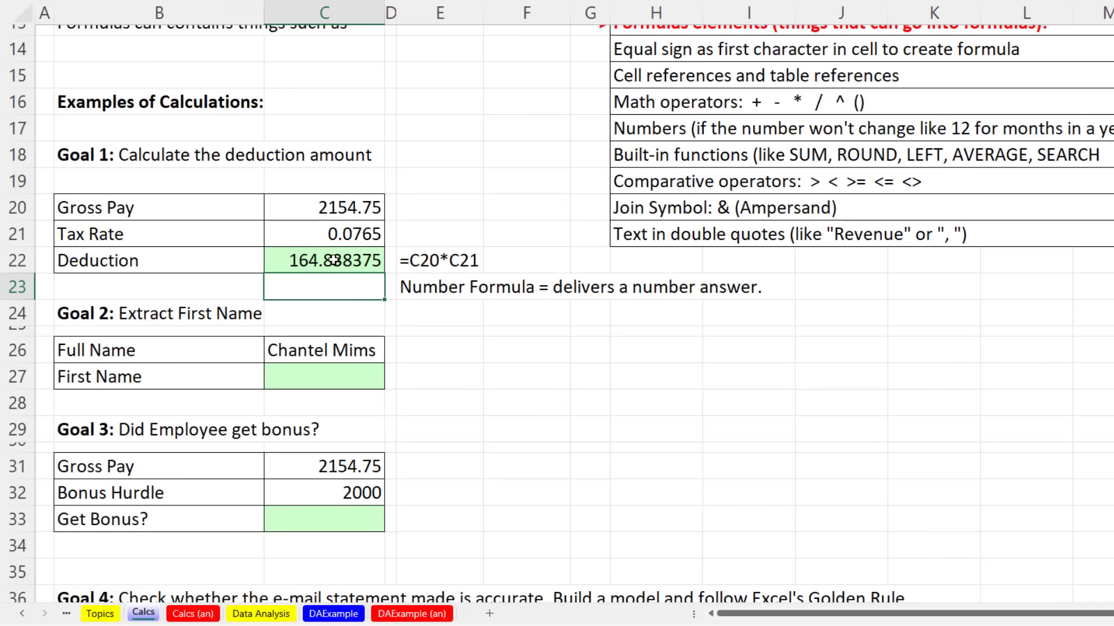
click(335, 261)
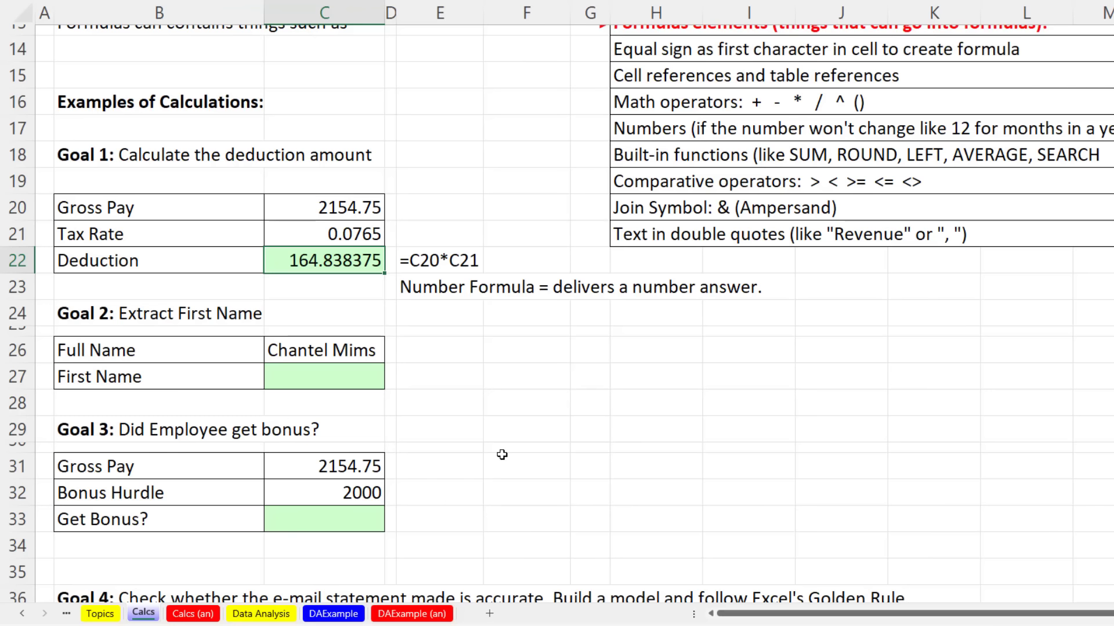
Step: Rewrite the C22 formula as =ROUND(C20*C21,2) using the ROUND function suggestion
key(F2)
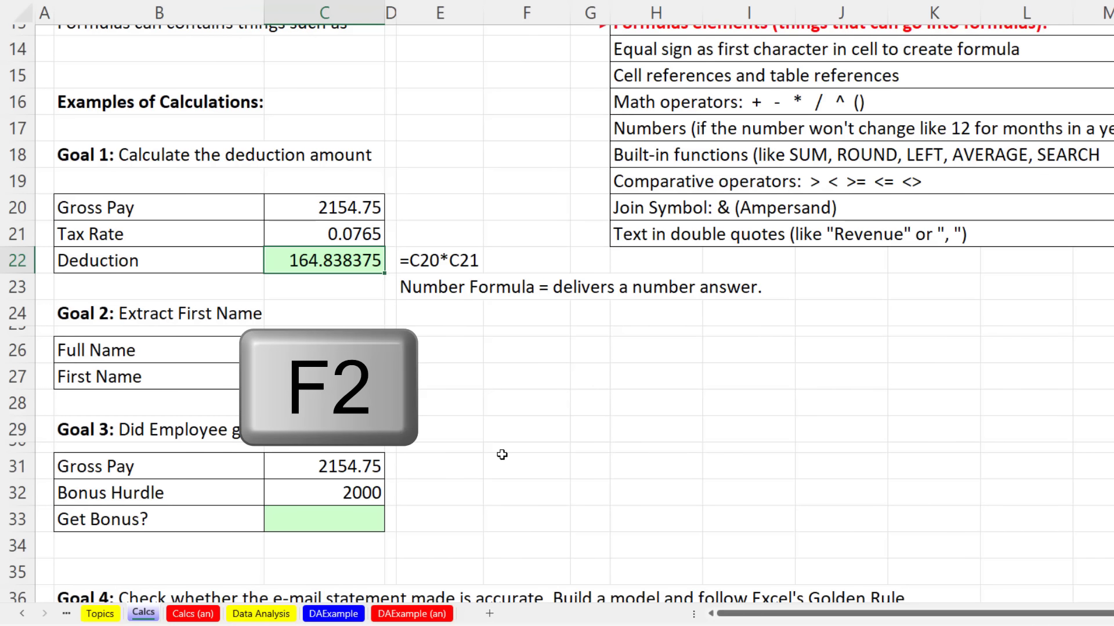
key(F2)
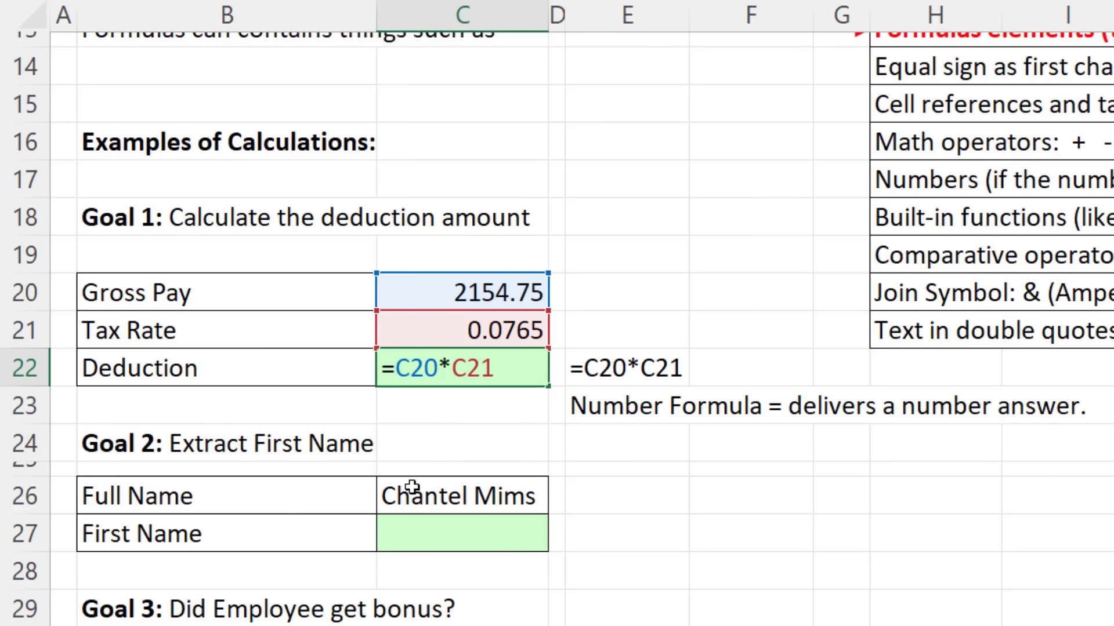
text(r)
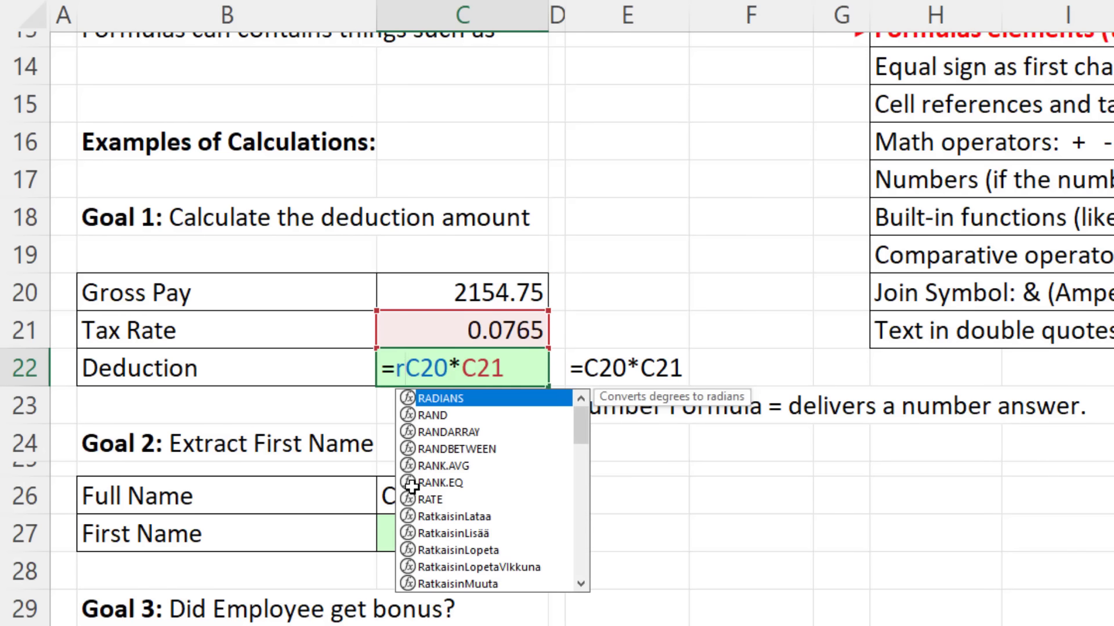
text(ou)
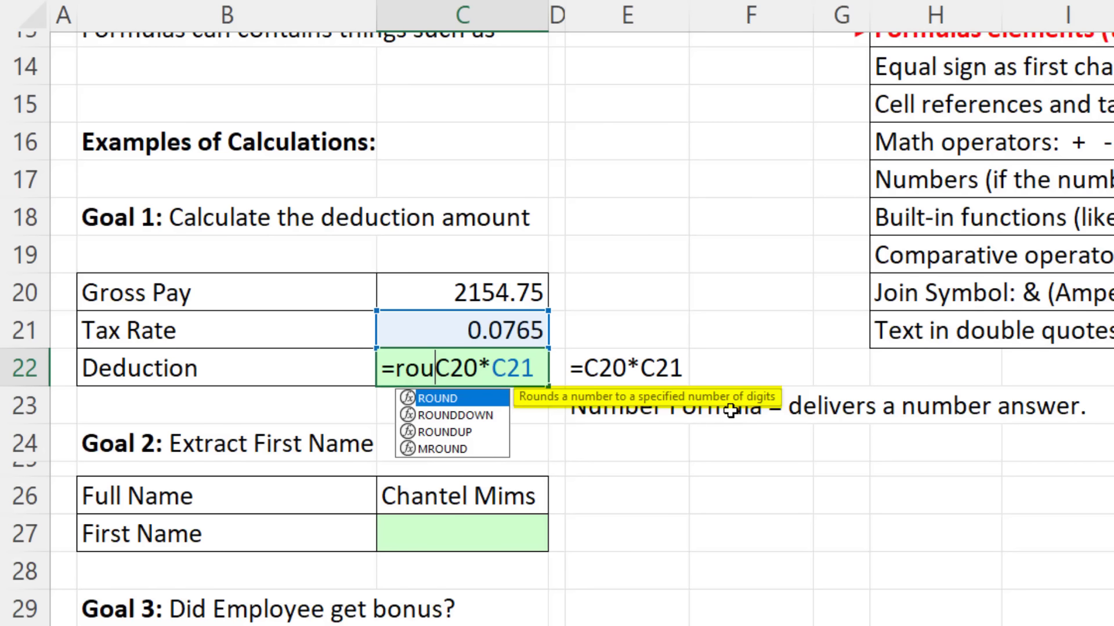
key(Down)
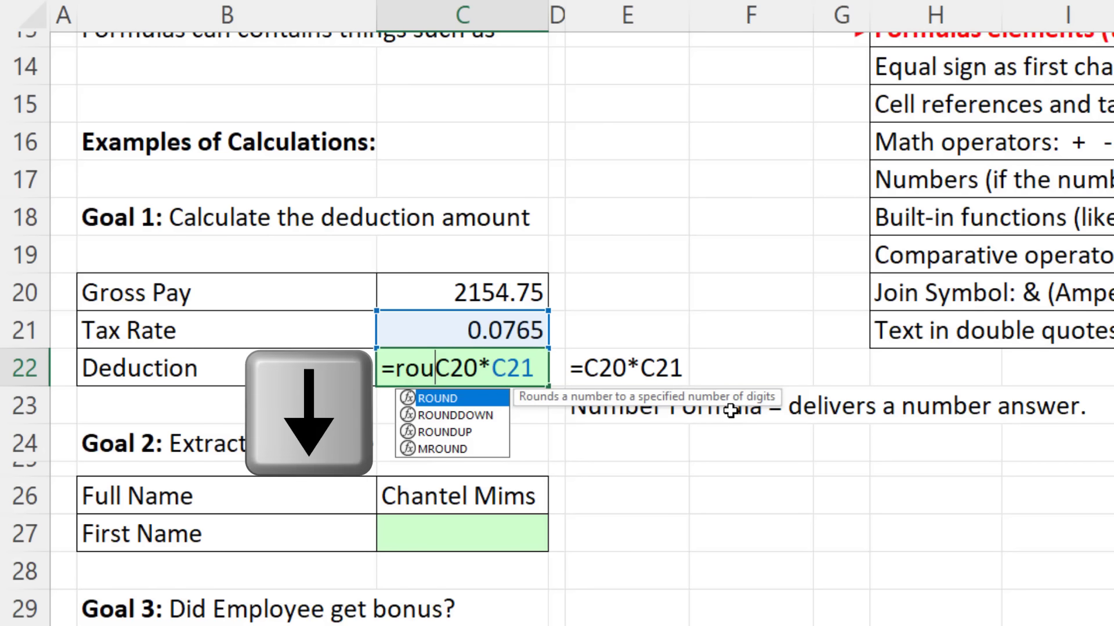
key(Down)
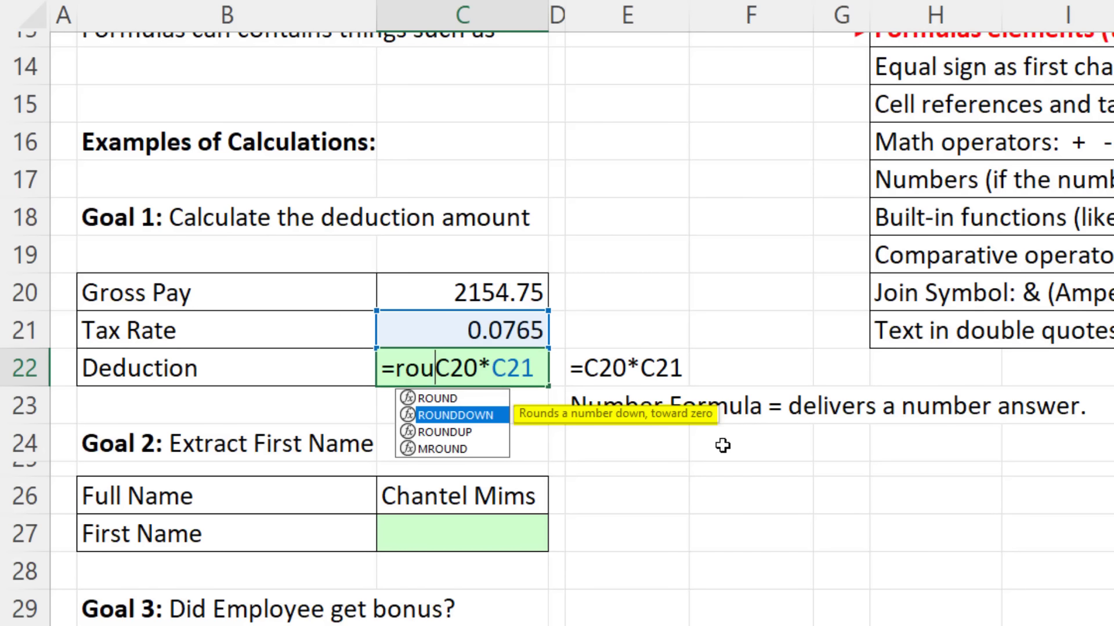
key(Down)
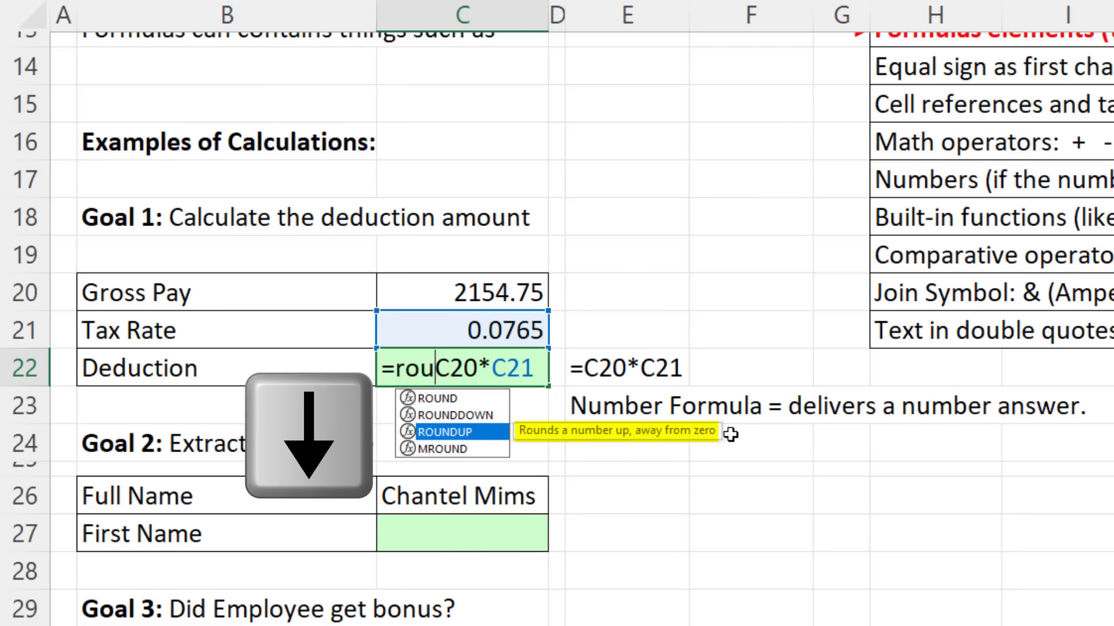
key(Up)
key(Up)
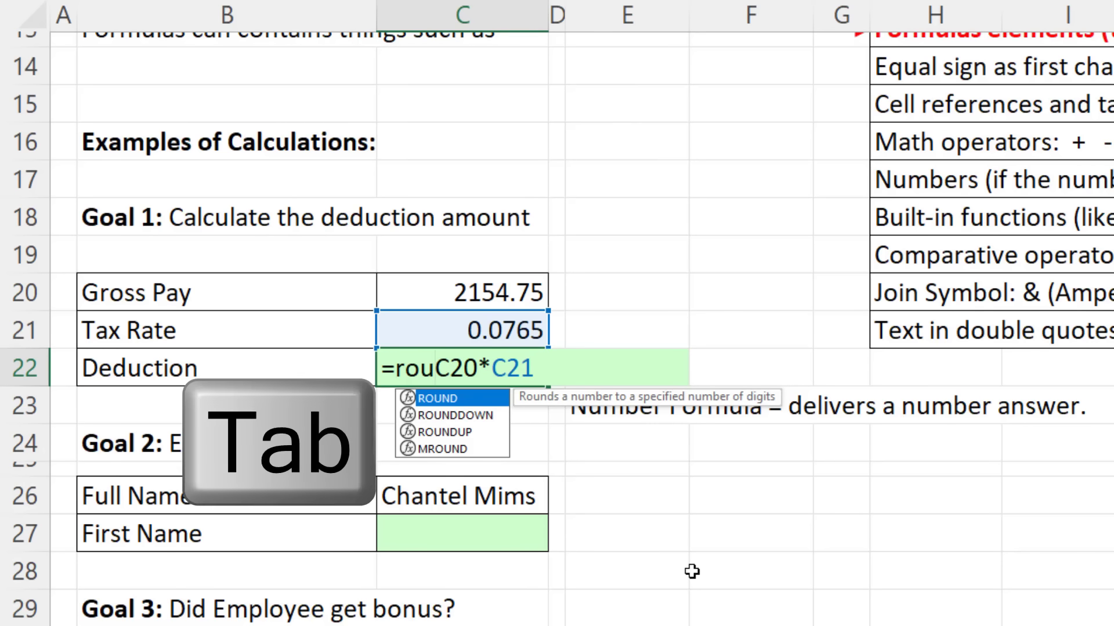
key(Tab)
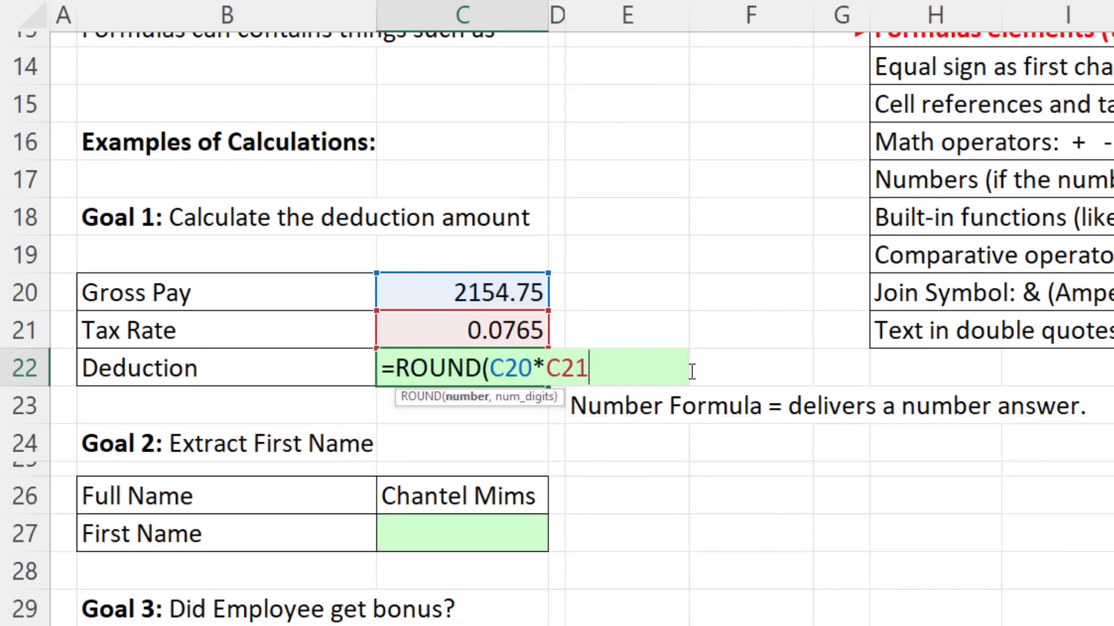
text(,)
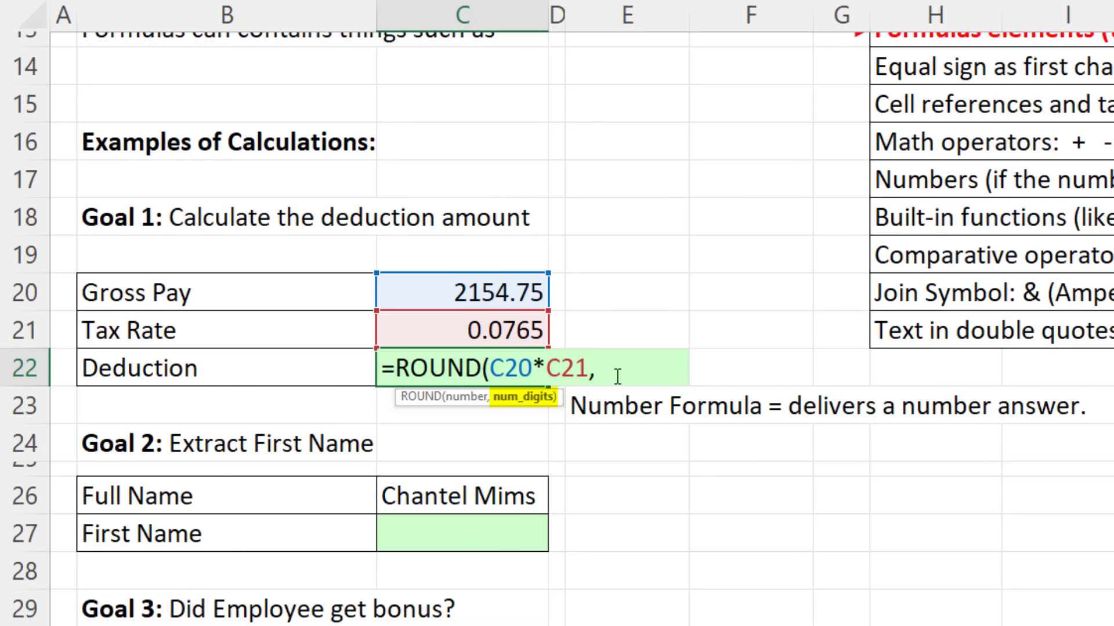
text(2)
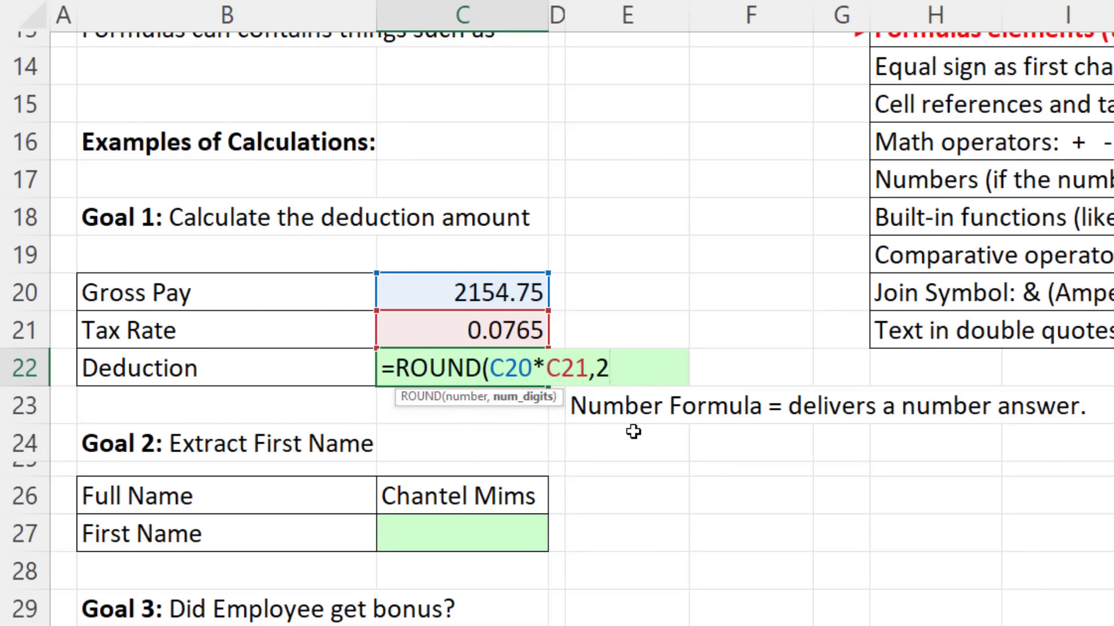
text())
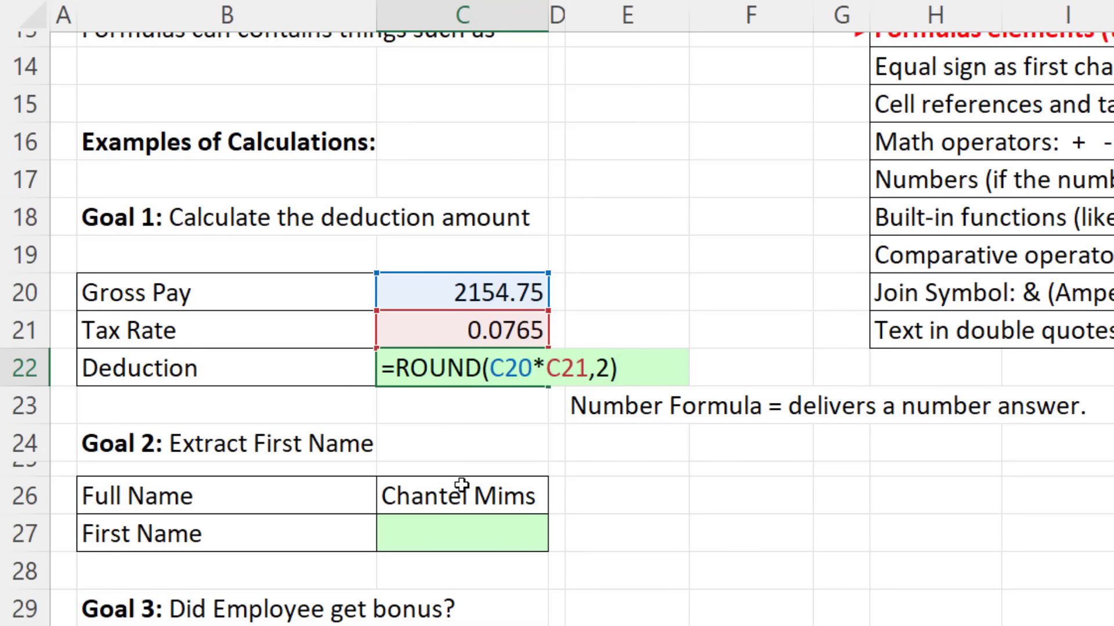
Step: Commit the =ROUND(C20*C21,2) formula so C22 shows 164.84, keeping C22 selected
key(Return)
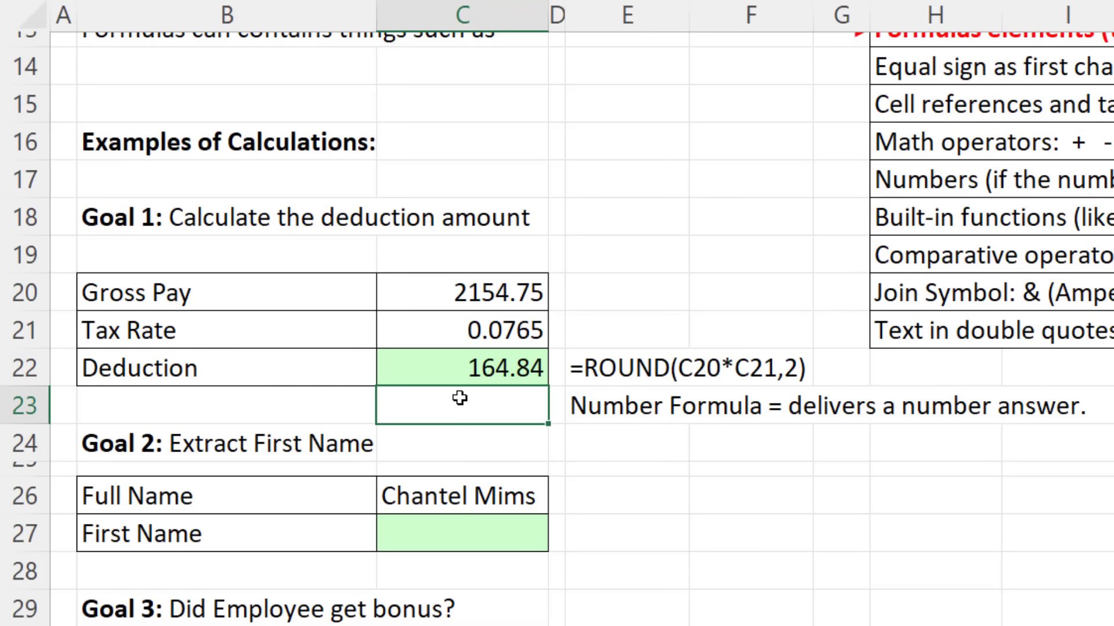
click(451, 371)
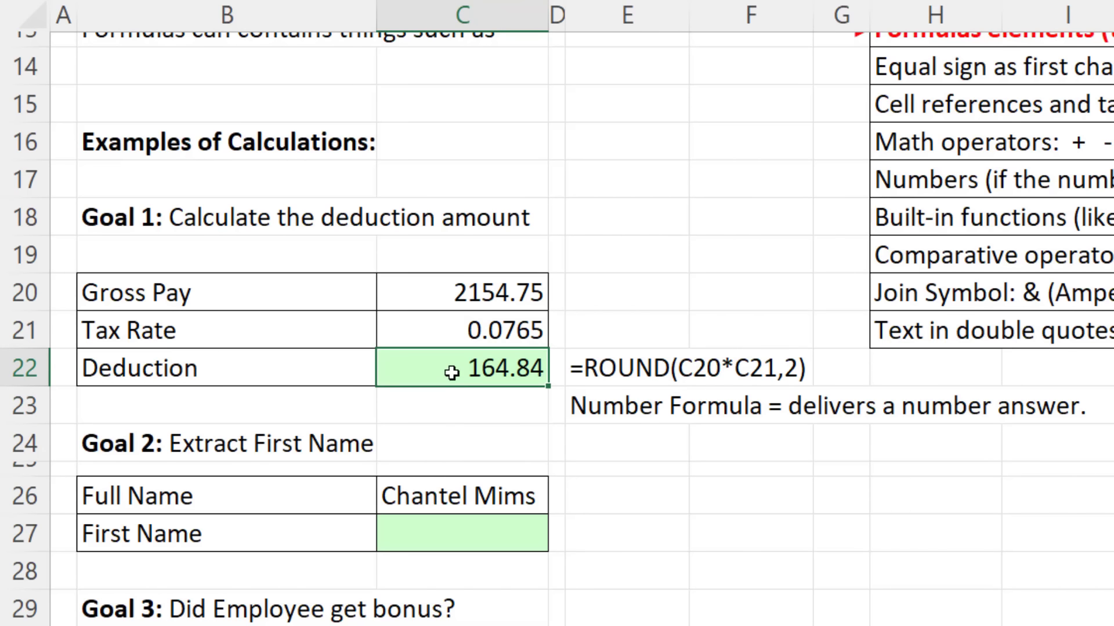
key(F2)
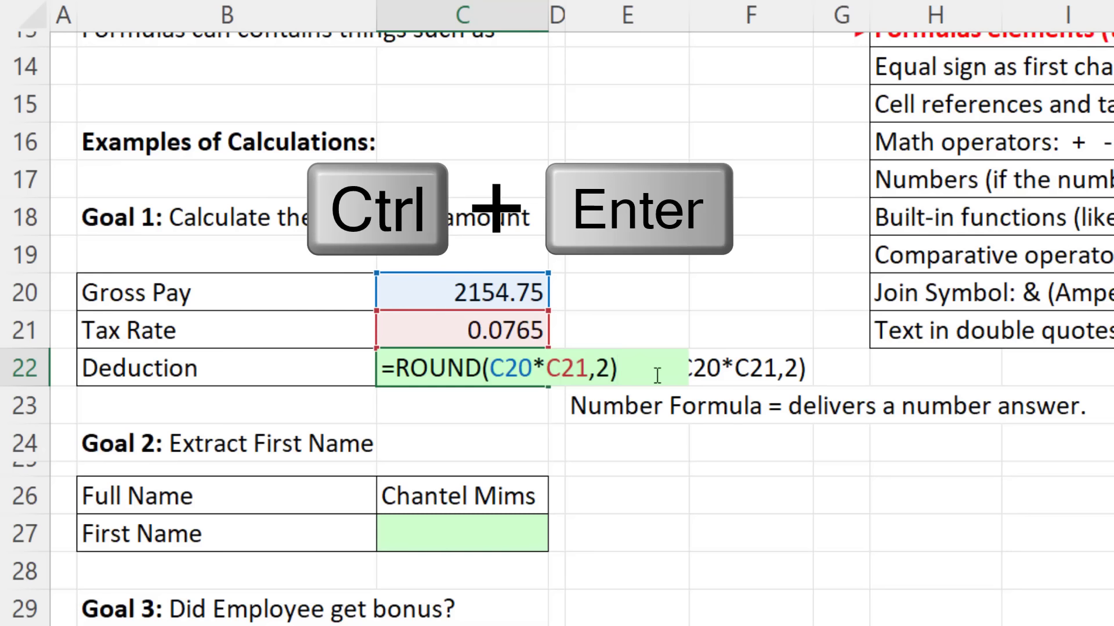
key(ctrl+Return)
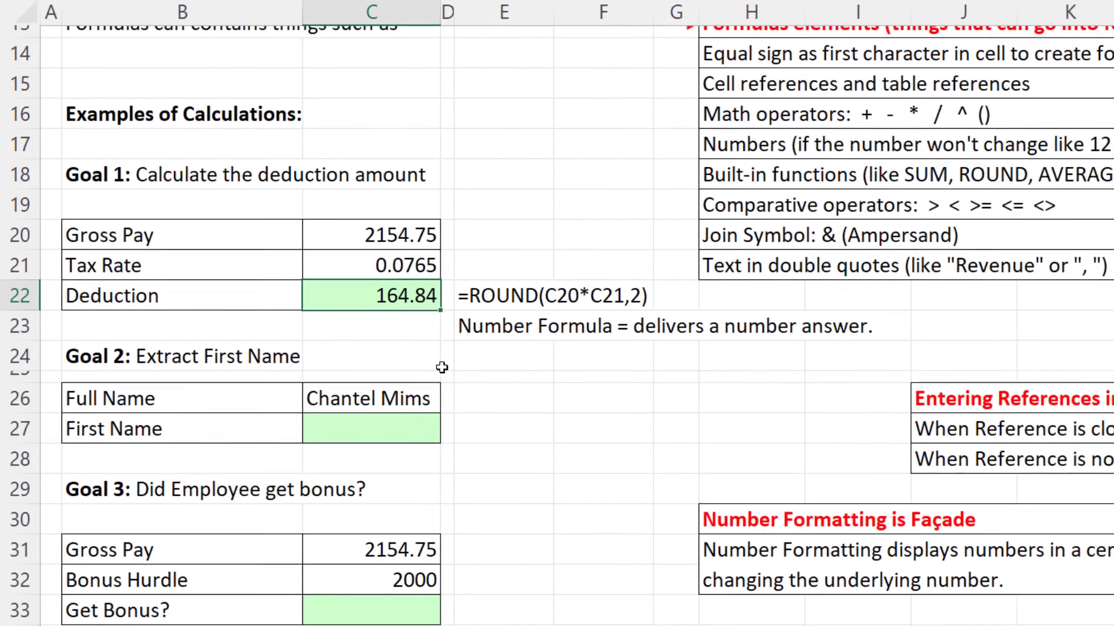
Step: Format Deduction cell C22 as Currency with 2 decimal places, showing $164.84
key(ctrl+1)
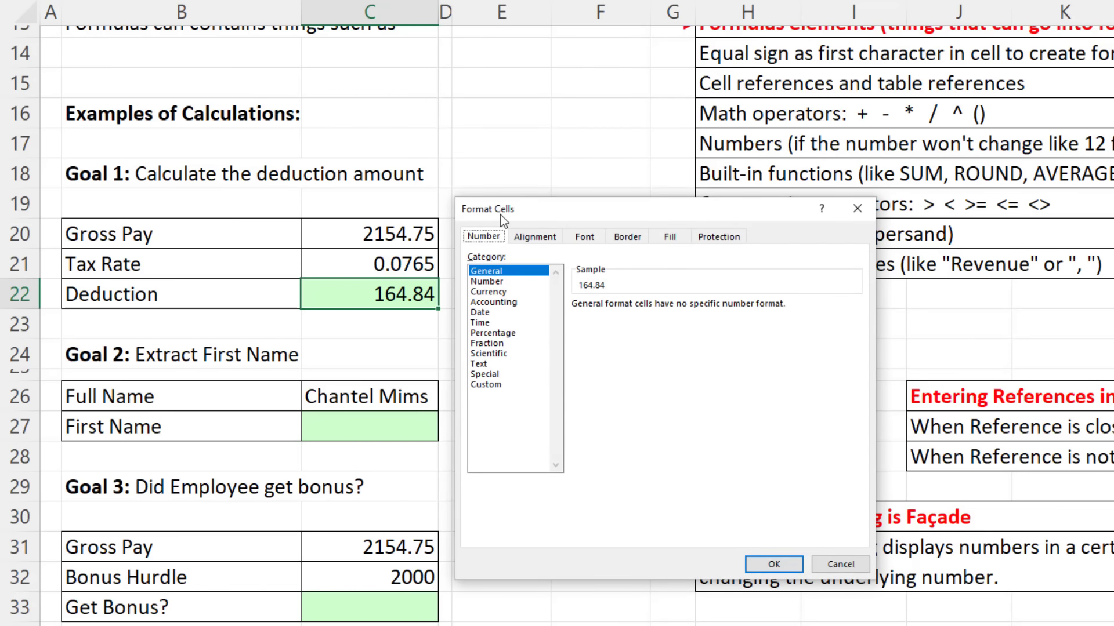
click(493, 292)
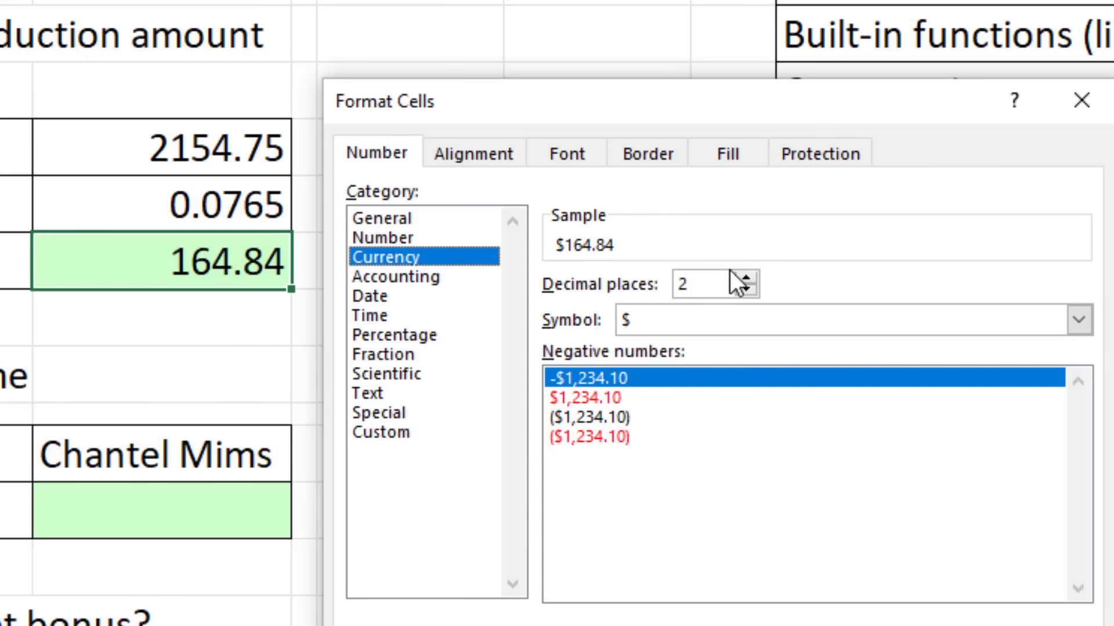
click(748, 290)
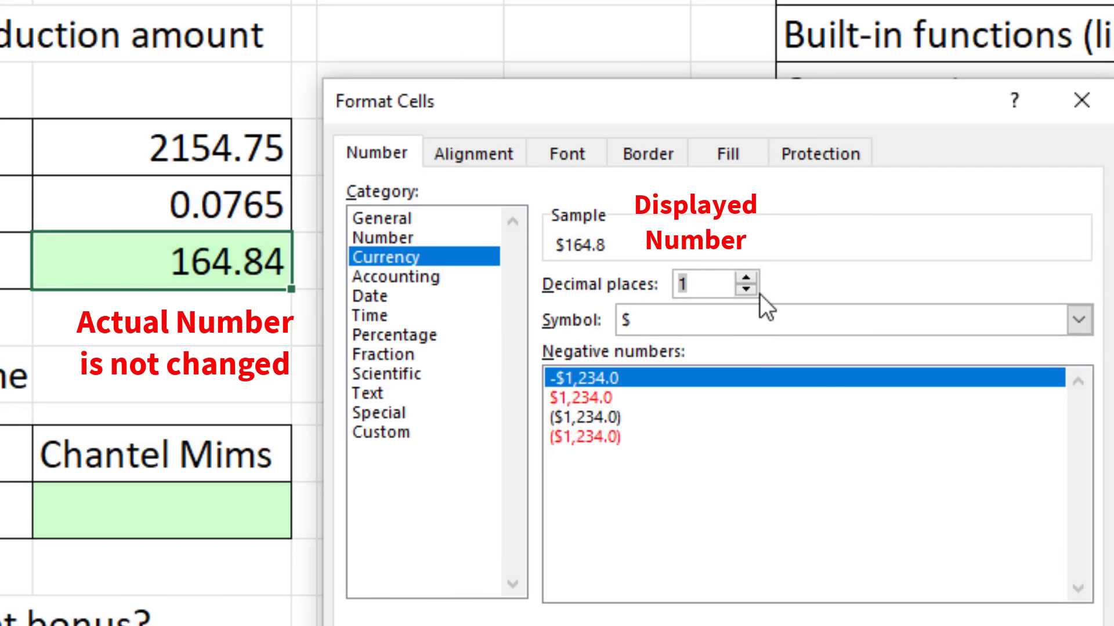
click(746, 280)
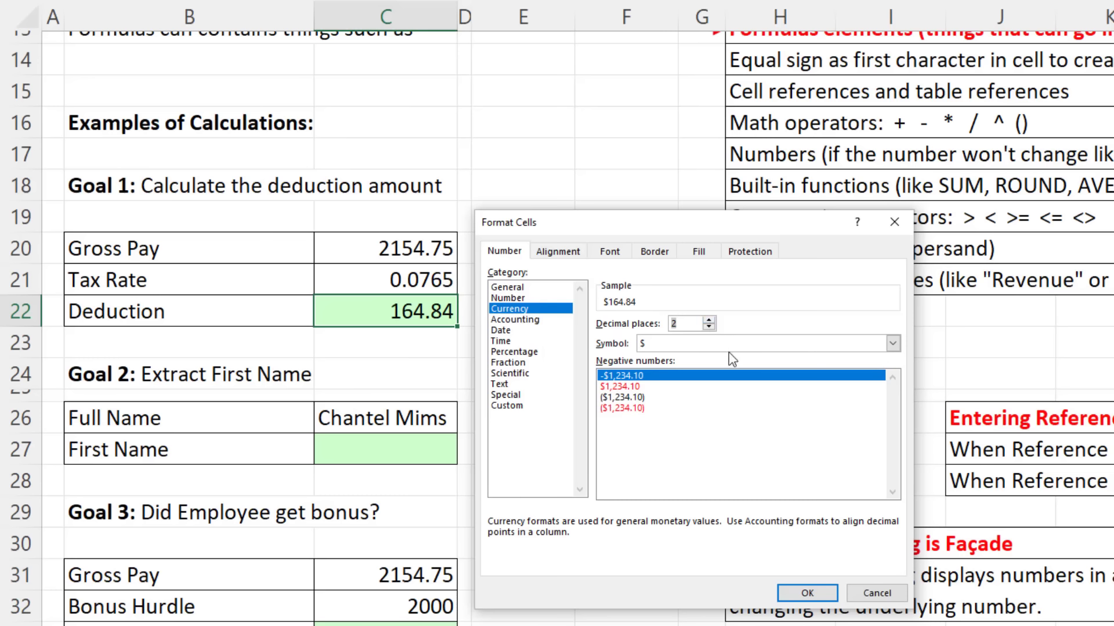
click(818, 594)
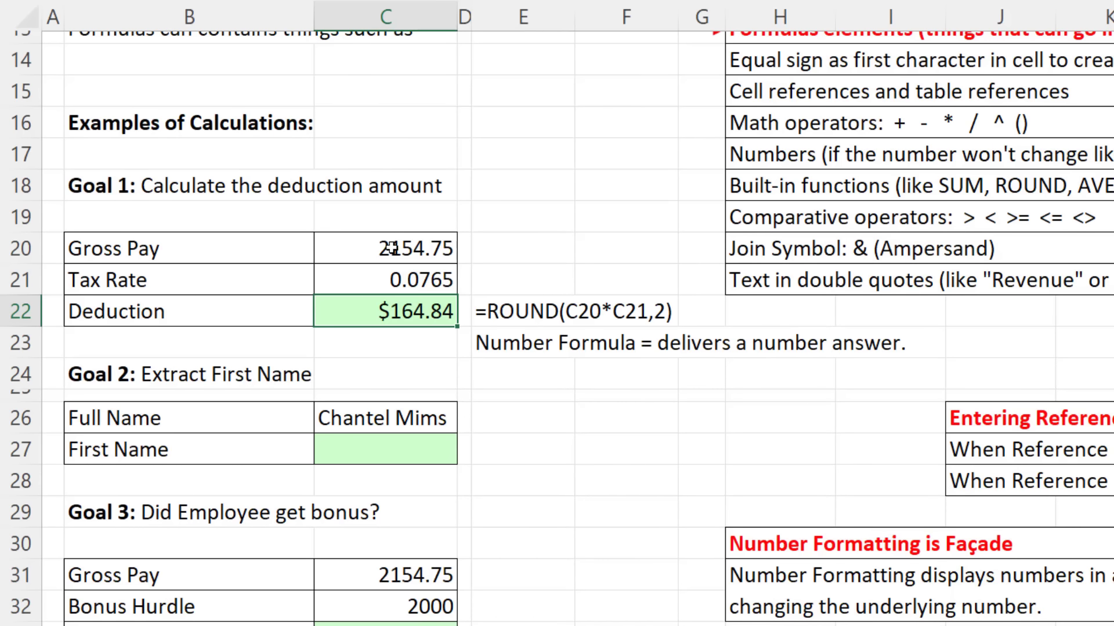
click(393, 249)
Step: Format Gross Pay cell C20 as Currency with 0 decimal places, displaying $2,155
key(ctrl+1)
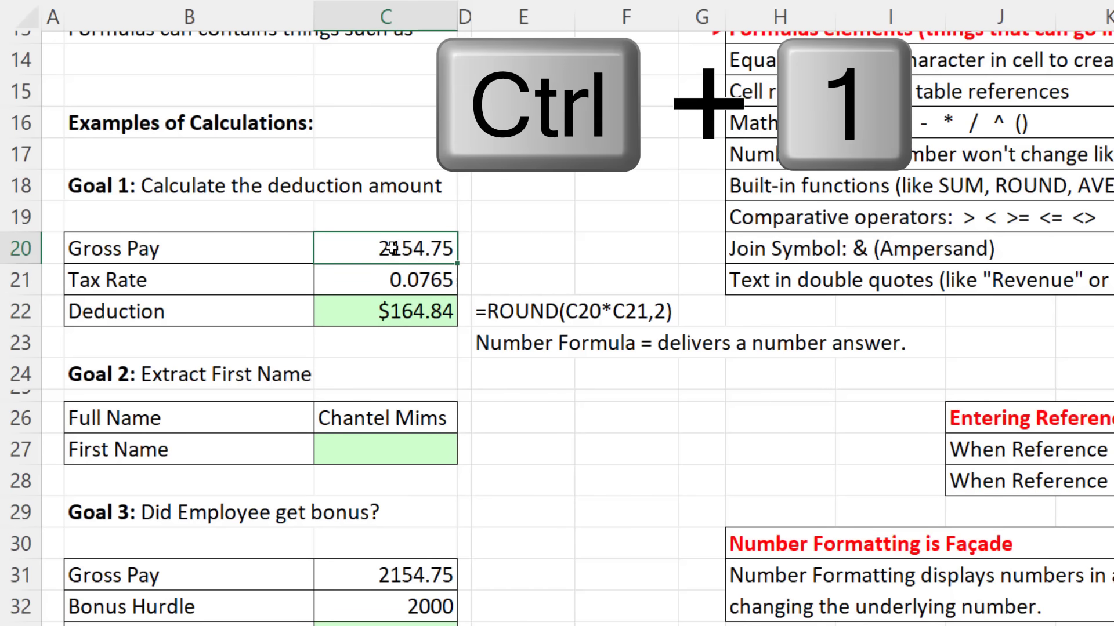
click(528, 309)
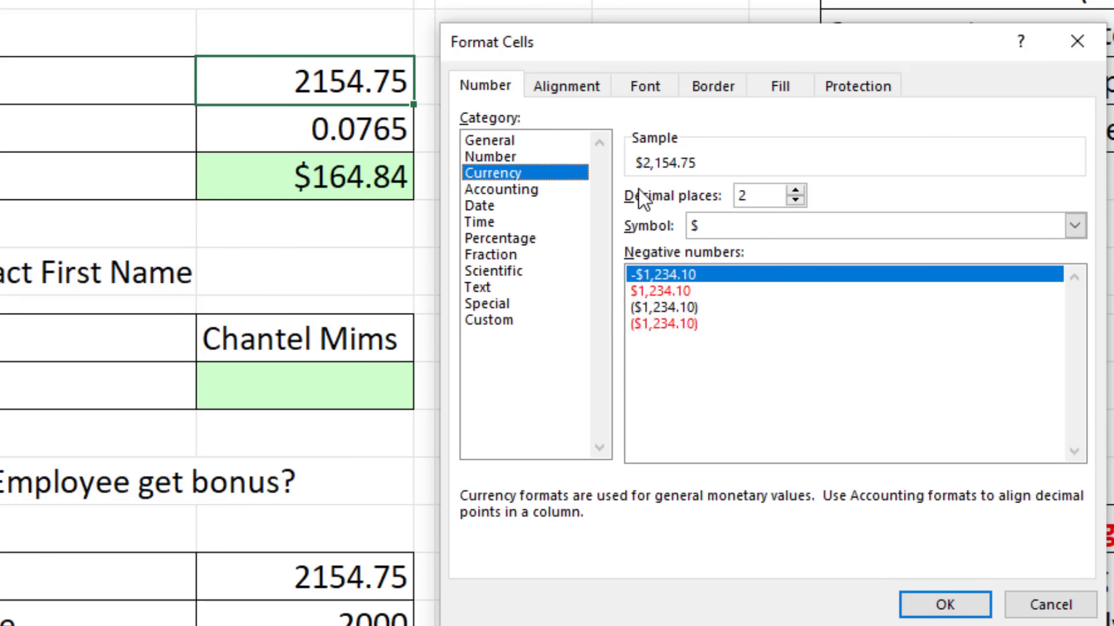
click(797, 199)
click(796, 199)
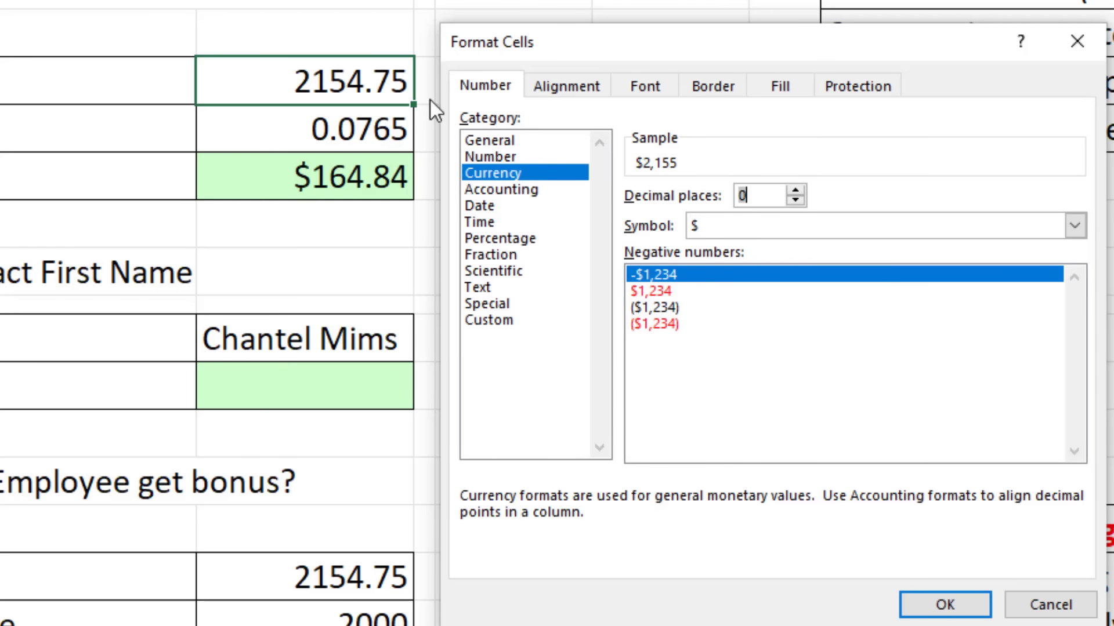
click(946, 606)
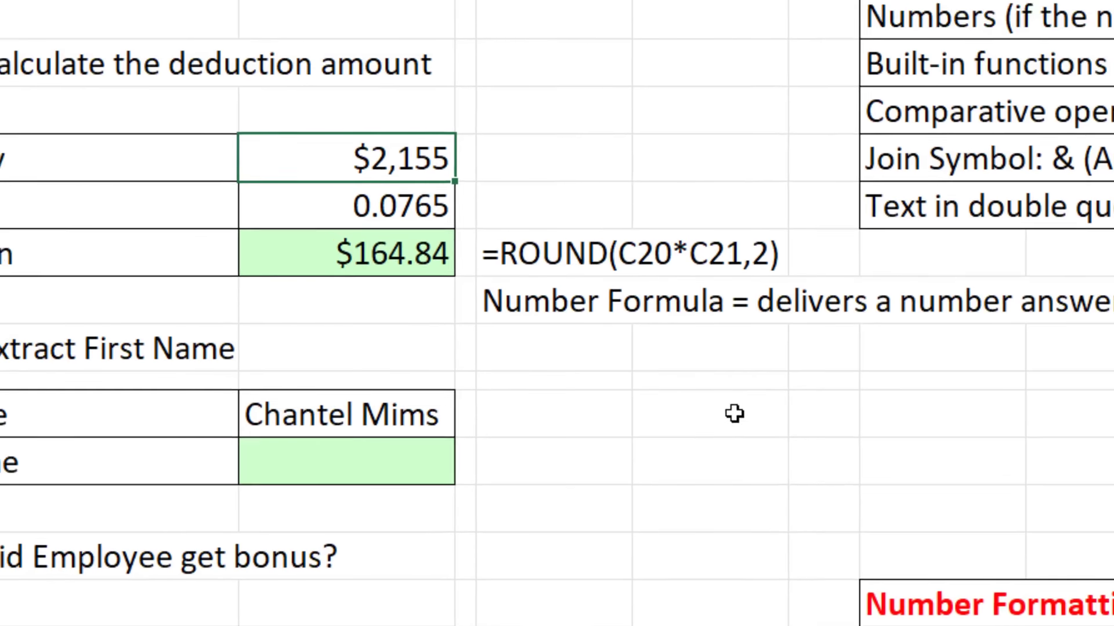
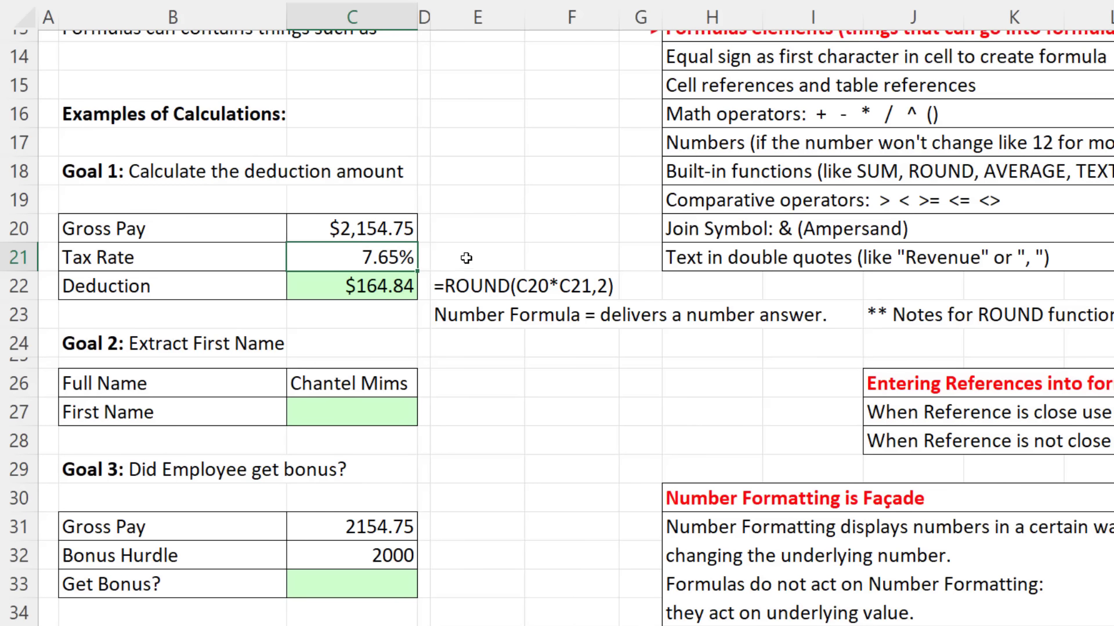
Step: Try a new Gross Pay value of 3000.10 in the Goal 1 model
click(349, 229)
click(348, 246)
click(386, 232)
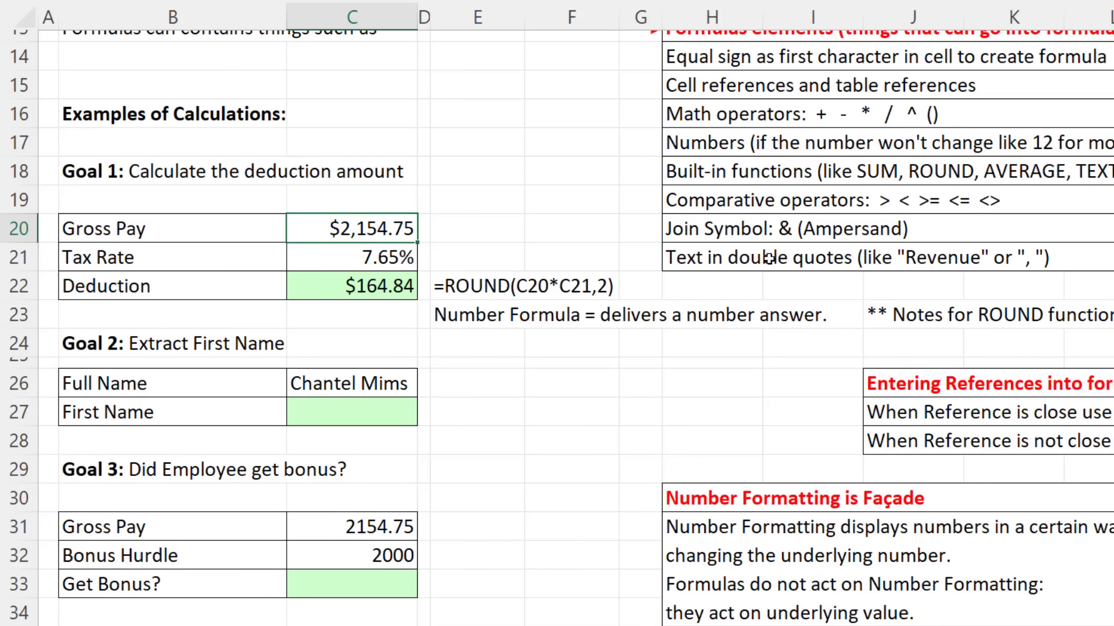
text(300)
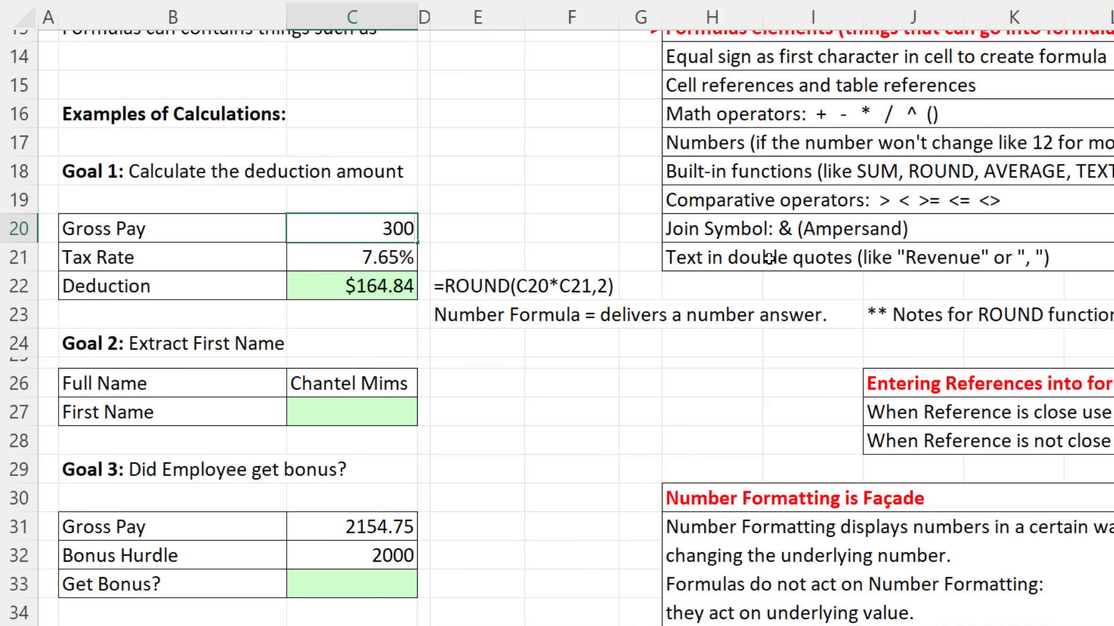
text(0.10)
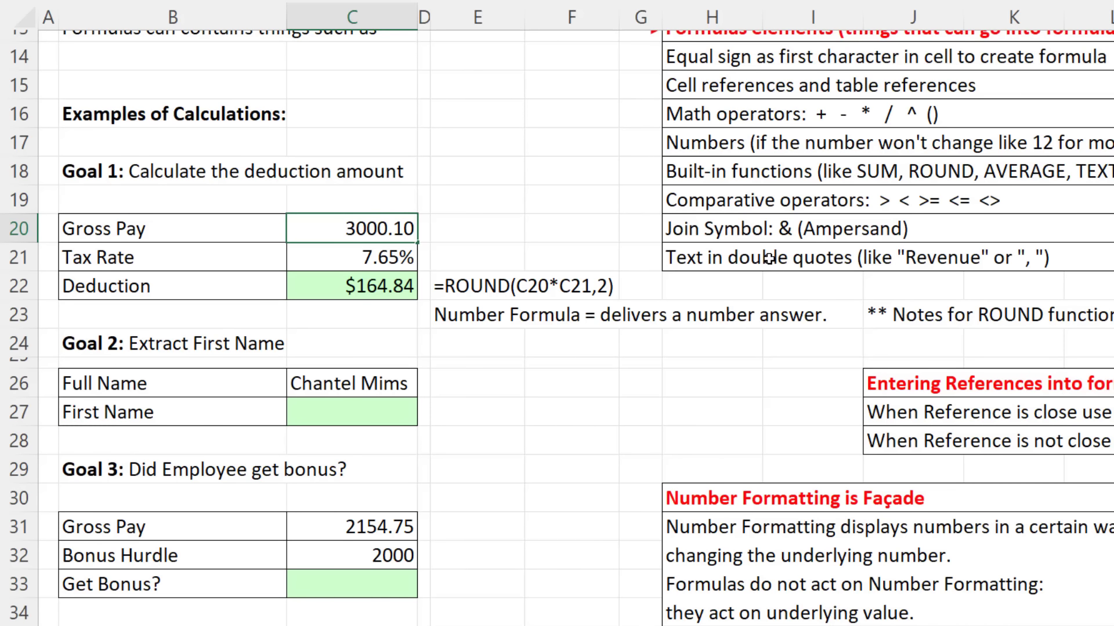
key(Return)
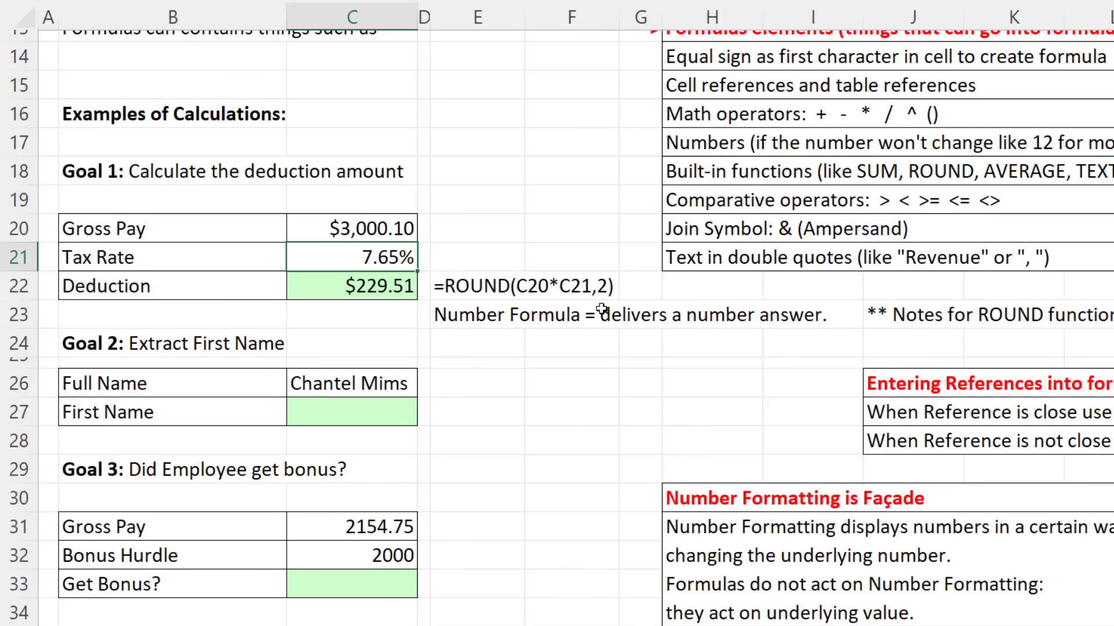
Step: Try a 1.45% Tax Rate, undo back to the original inputs, then select C27
text(1.45)
key(Return)
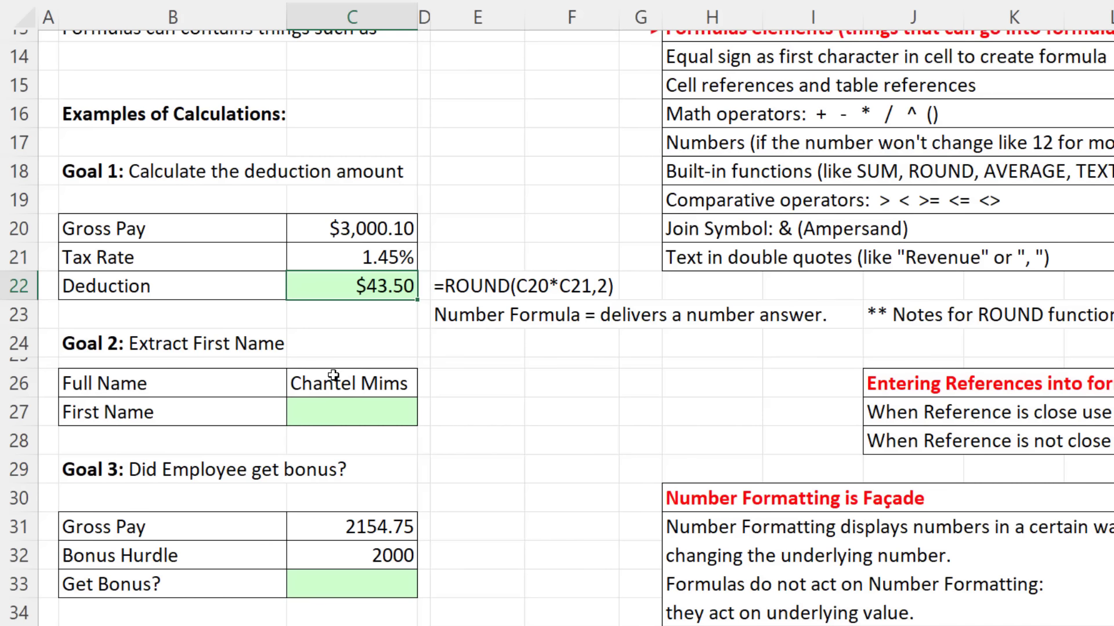
key(ctrl+z)
key(ctrl+z)
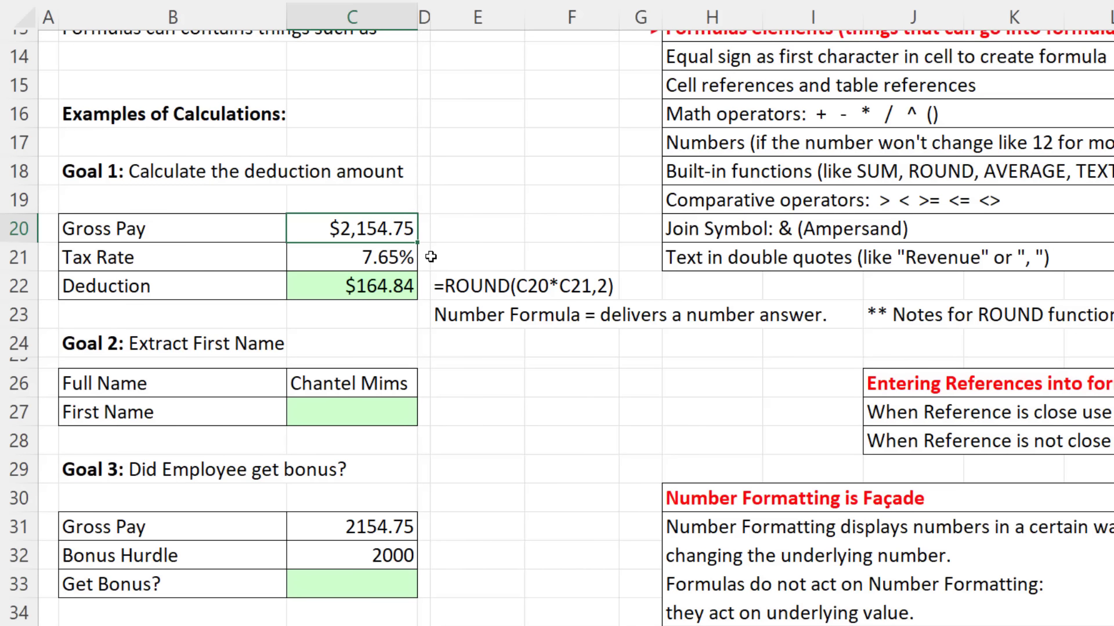
click(359, 406)
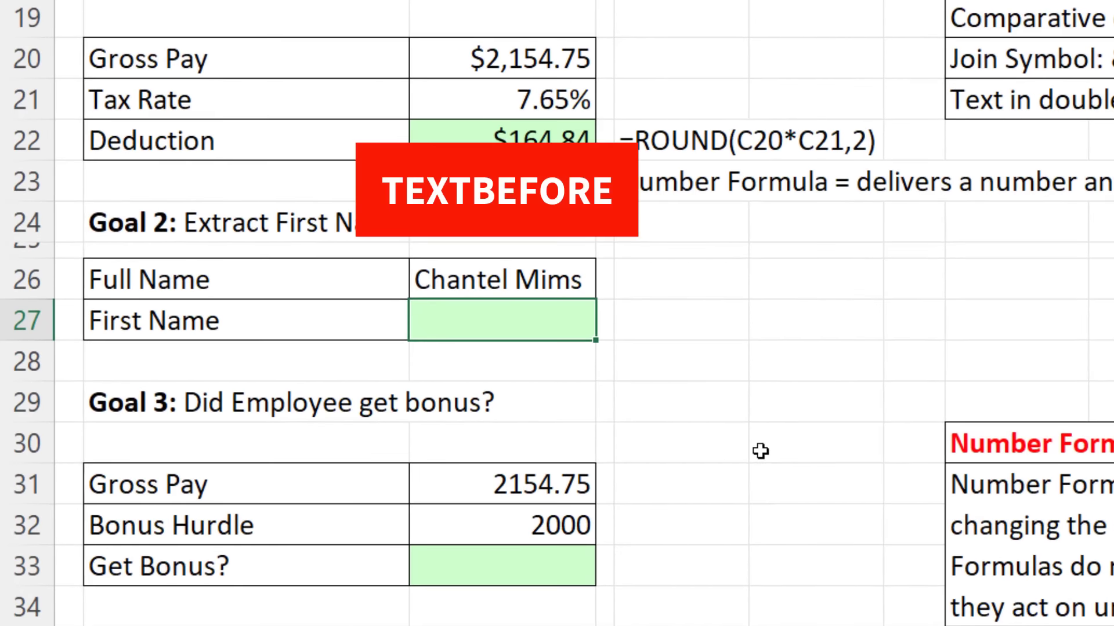
Step: Start a TEXTBEFORE formula in C27 that references the full name in C26
text(=)
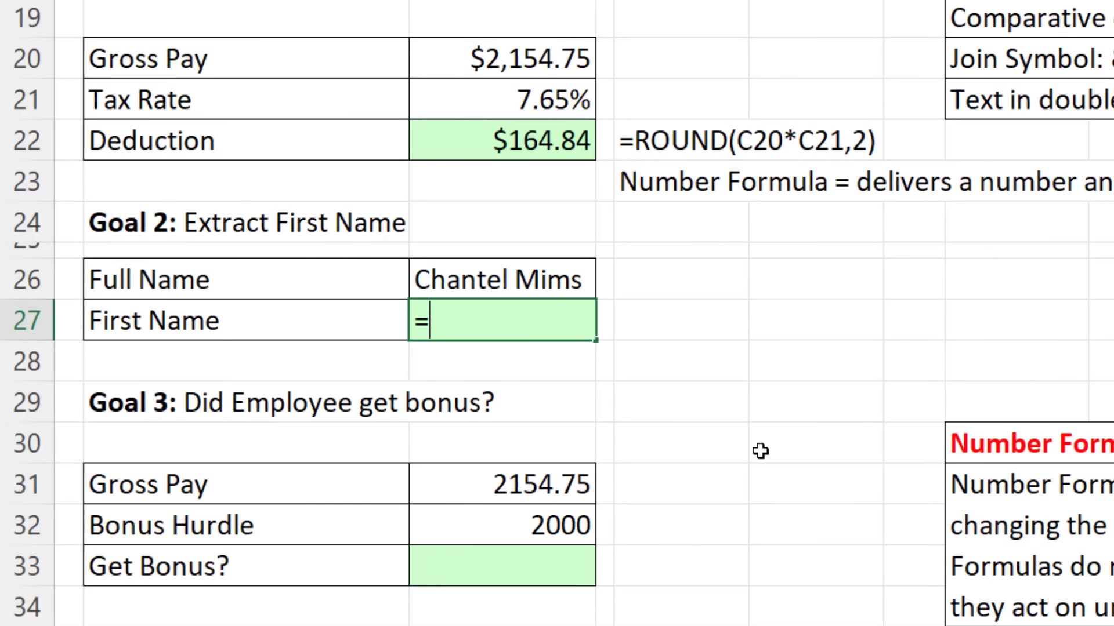
text(tex)
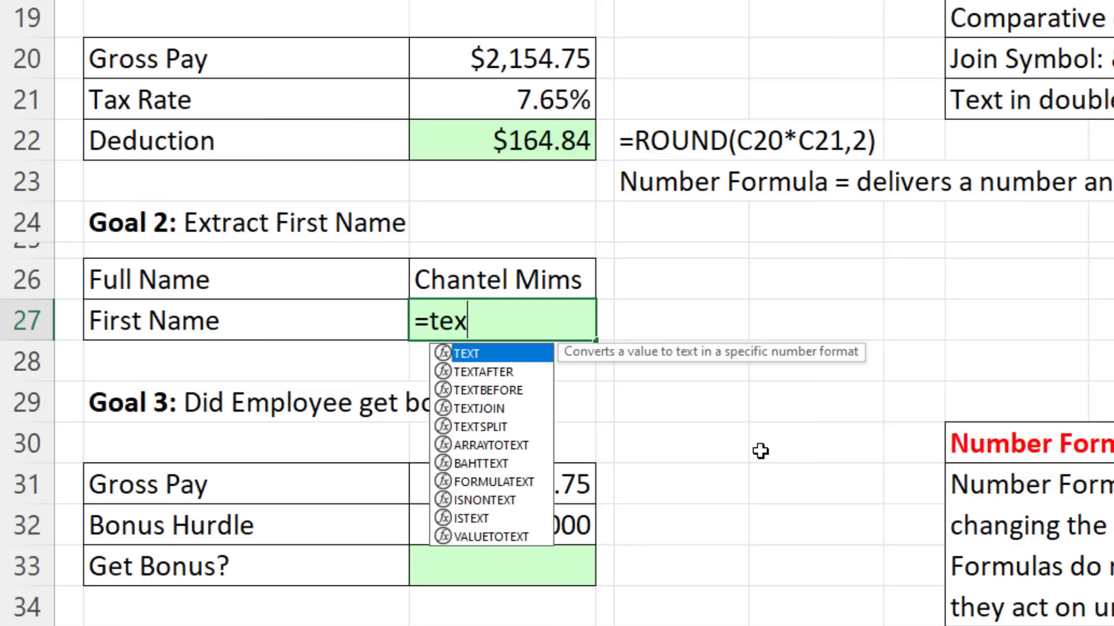
key(Down)
key(Down)
key(Down)
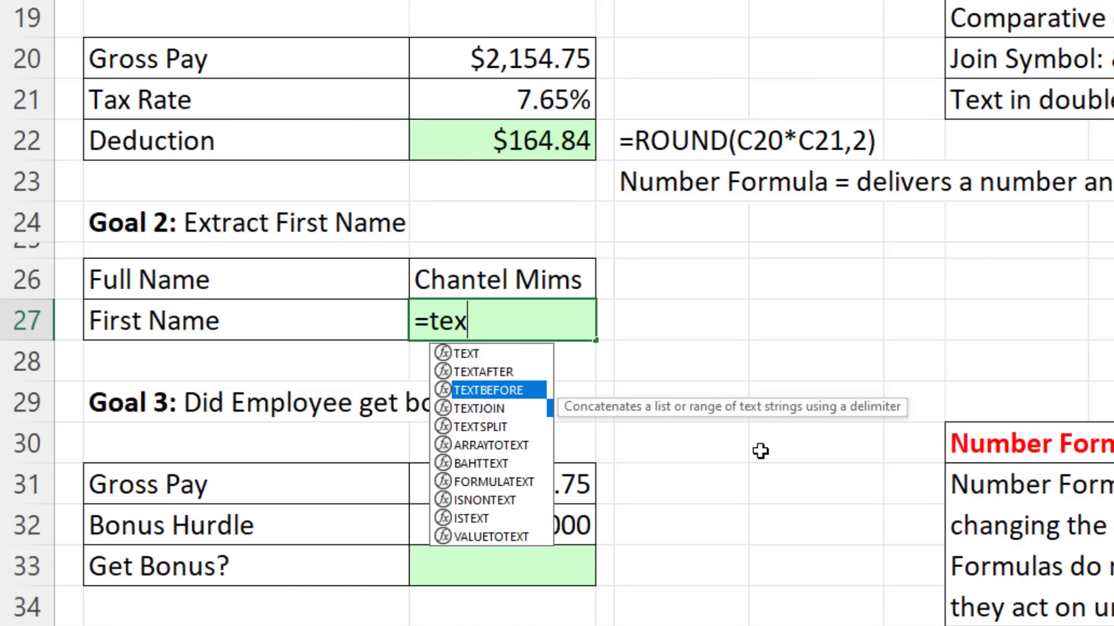
key(Down)
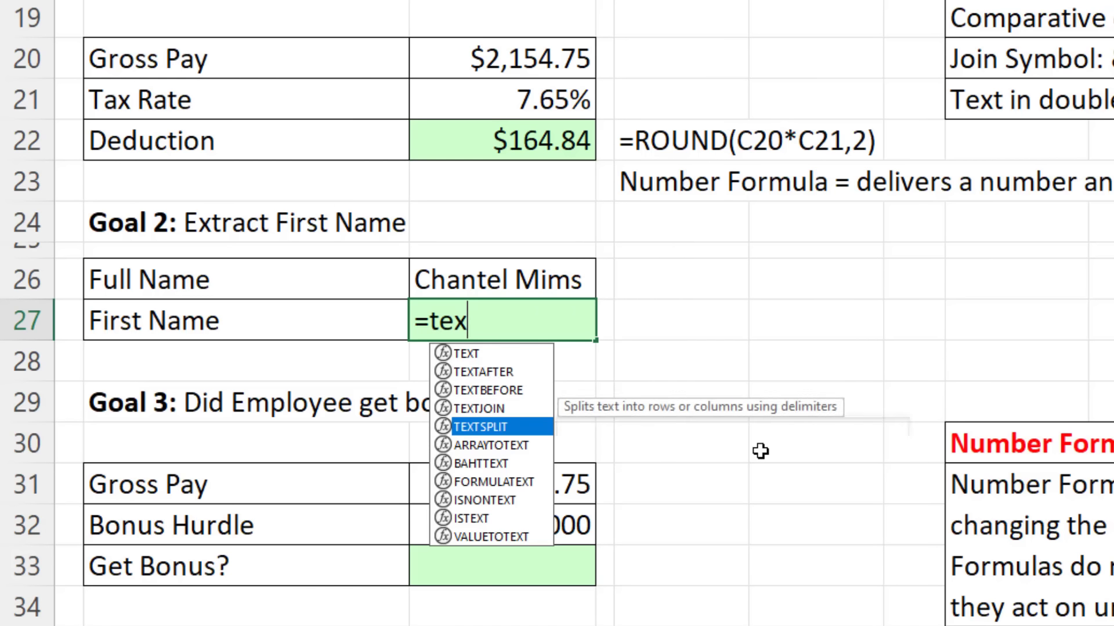
key(Up)
key(Up)
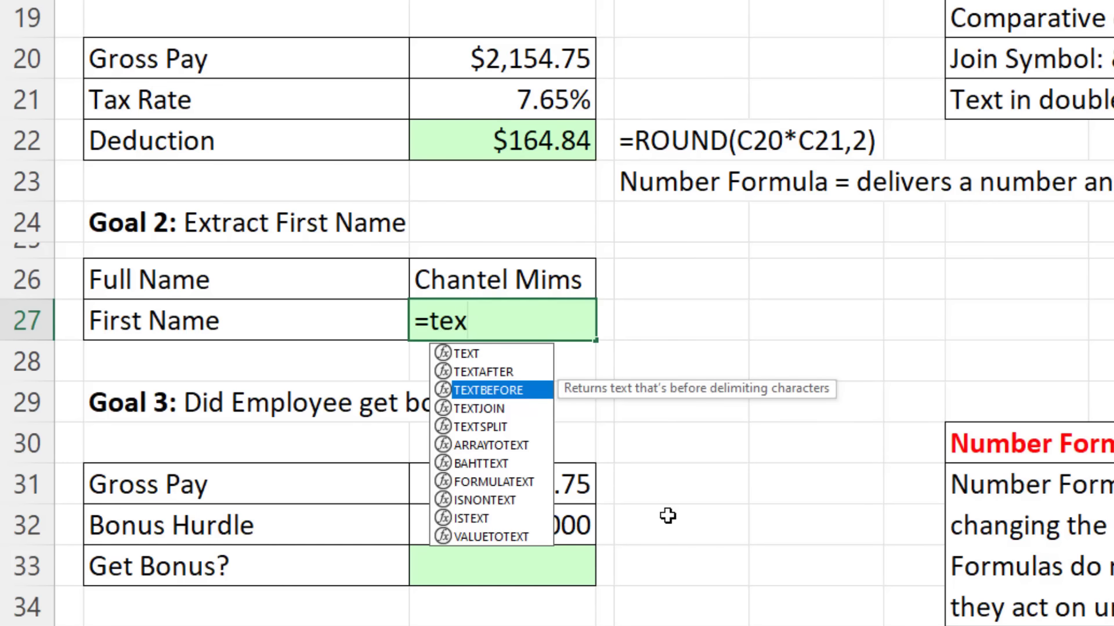
key(Tab)
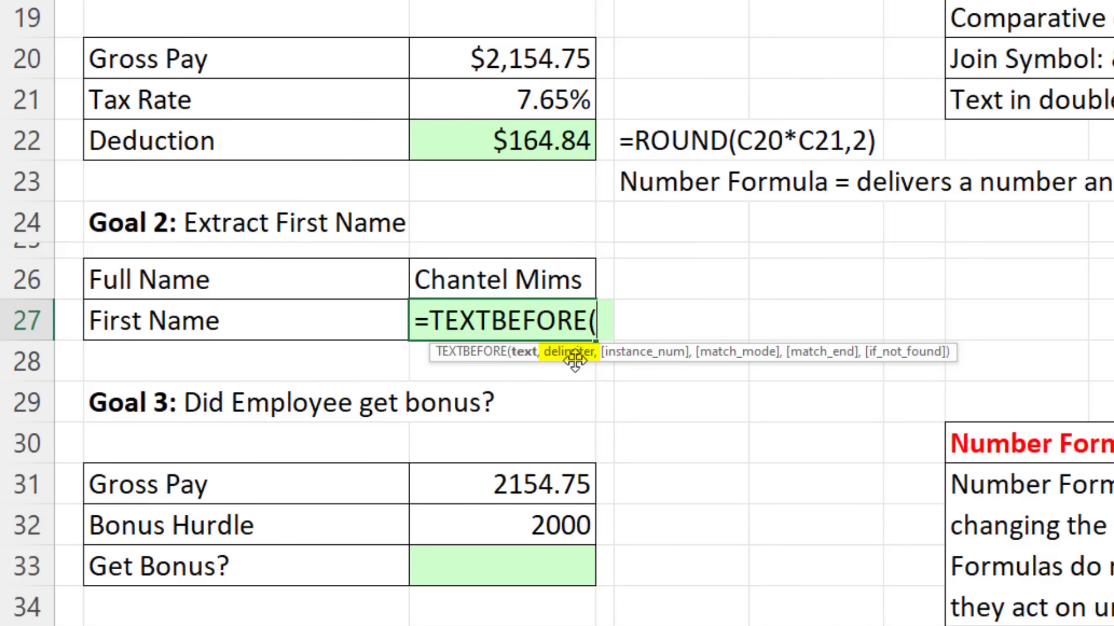
key(Up)
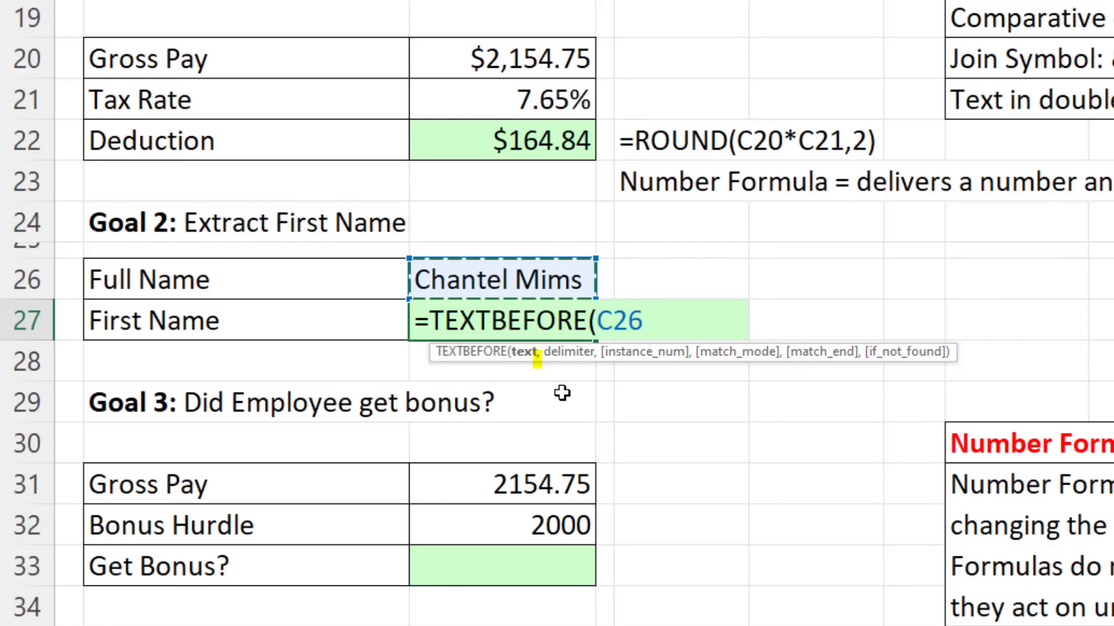
Step: Add a space delimiter and enter =TEXTBEFORE(C26," ") to return the first name
text(,)
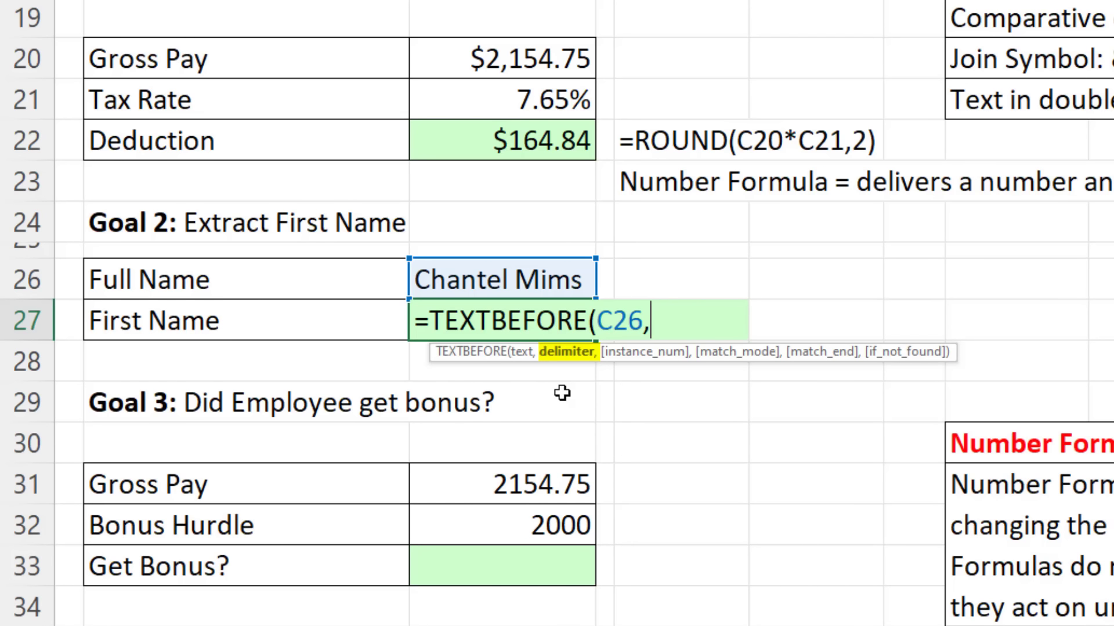
text(")
text(")
key(BackSpace)
text(")
text())
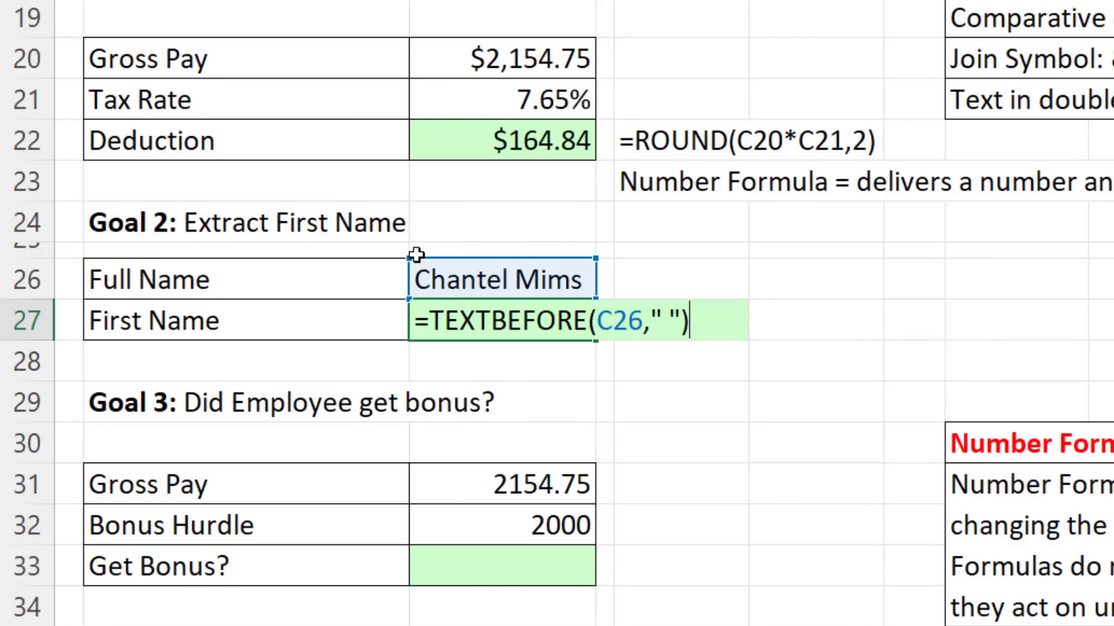
key(Return)
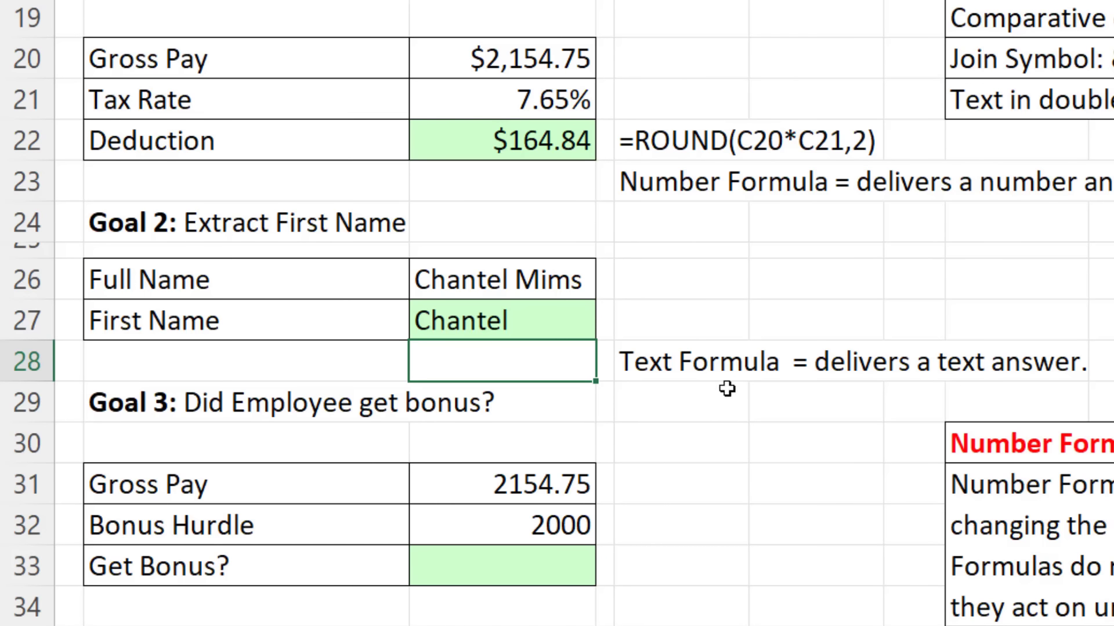
Step: Enter a new two-word full name in C26, then a single-word name, making C27 show #N/A
click(443, 286)
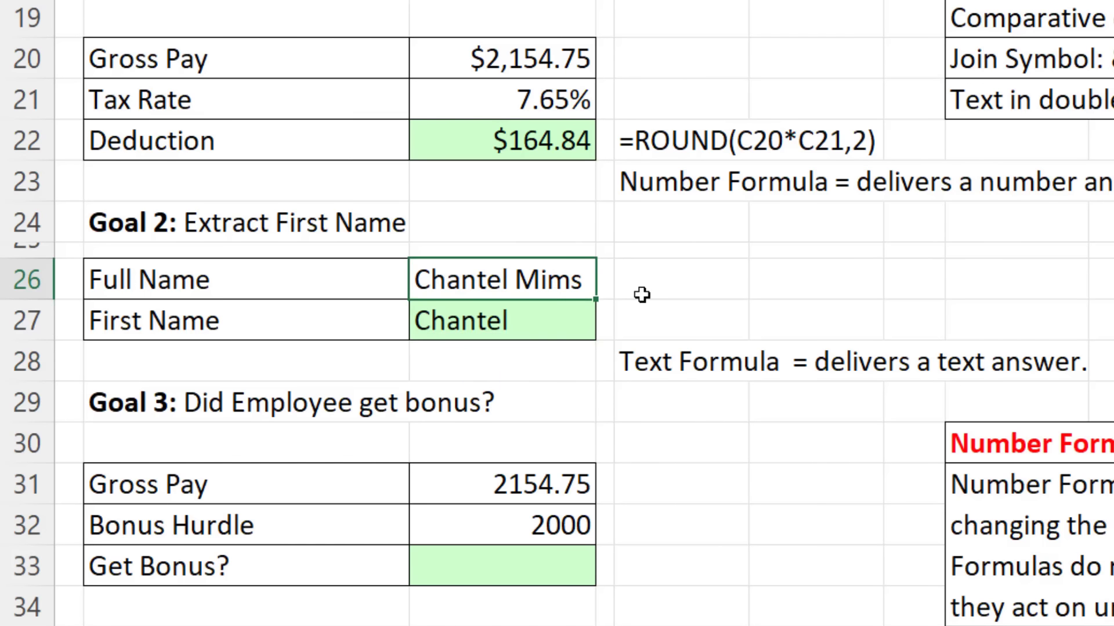
text(Sioux)
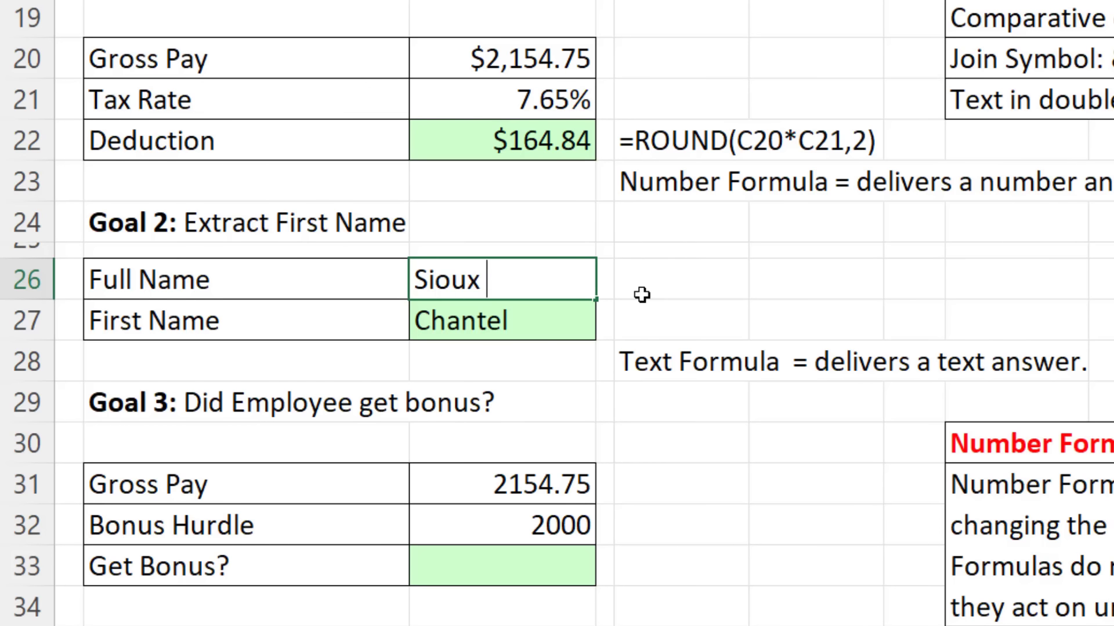
text( Noline)
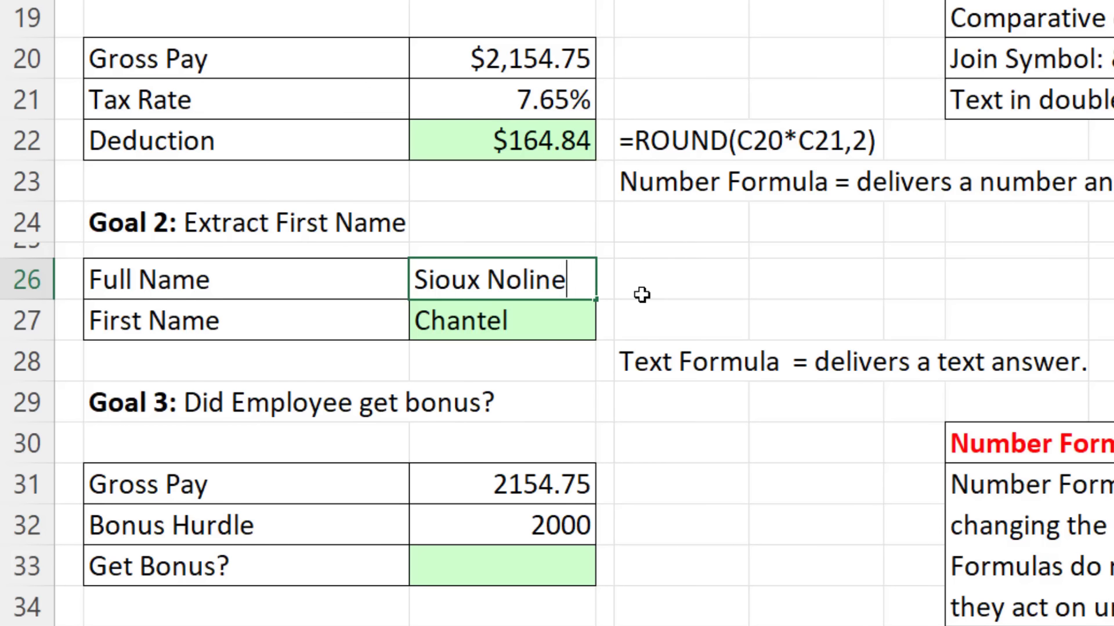
key(ctrl+Return)
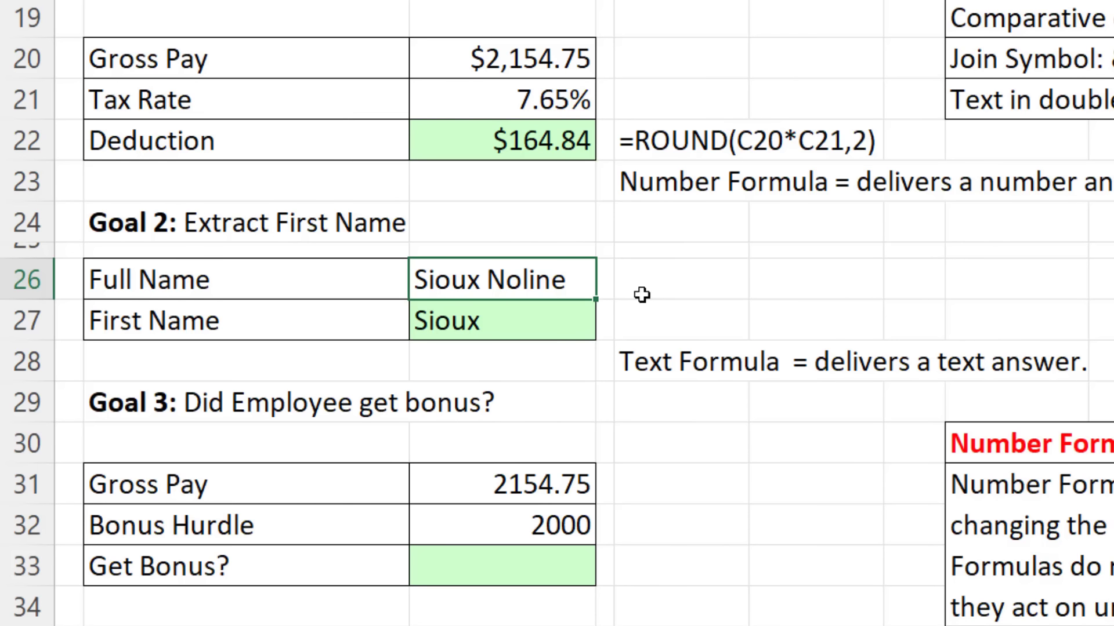
text(Madonna)
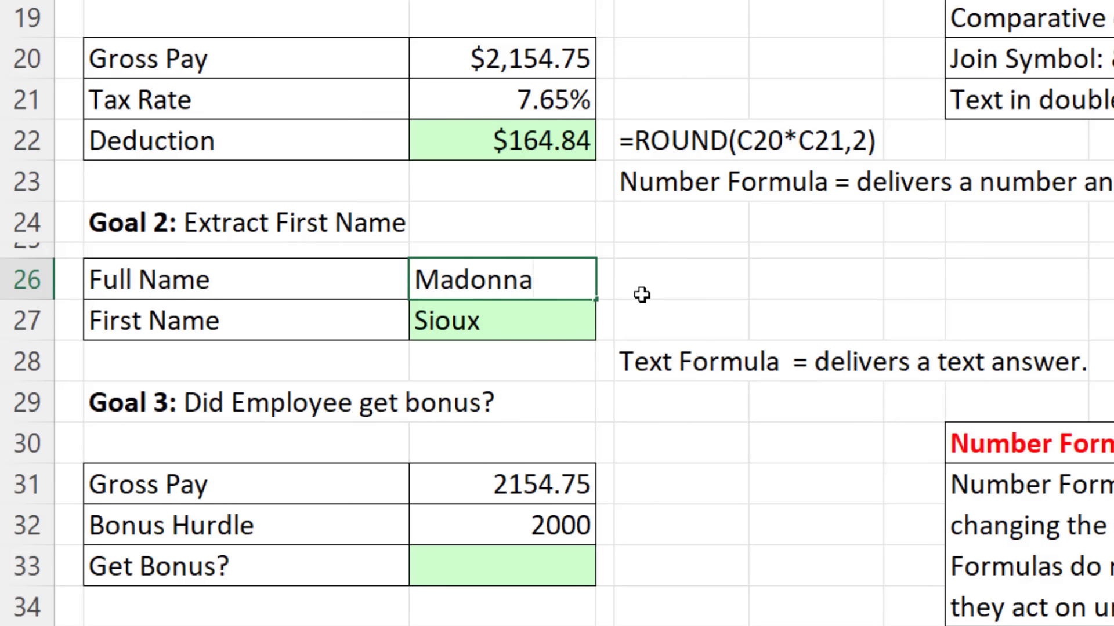
key(Return)
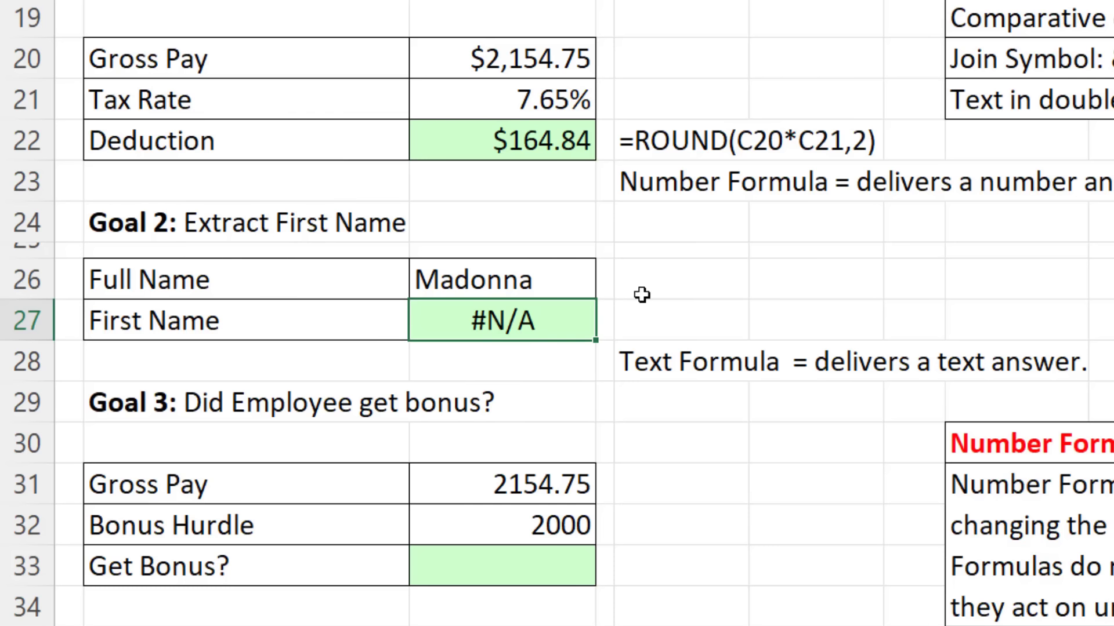
Step: Revise C27 to =TEXTBEFORE(C26," ",,,1) so a one-word name returns itself
key(F2)
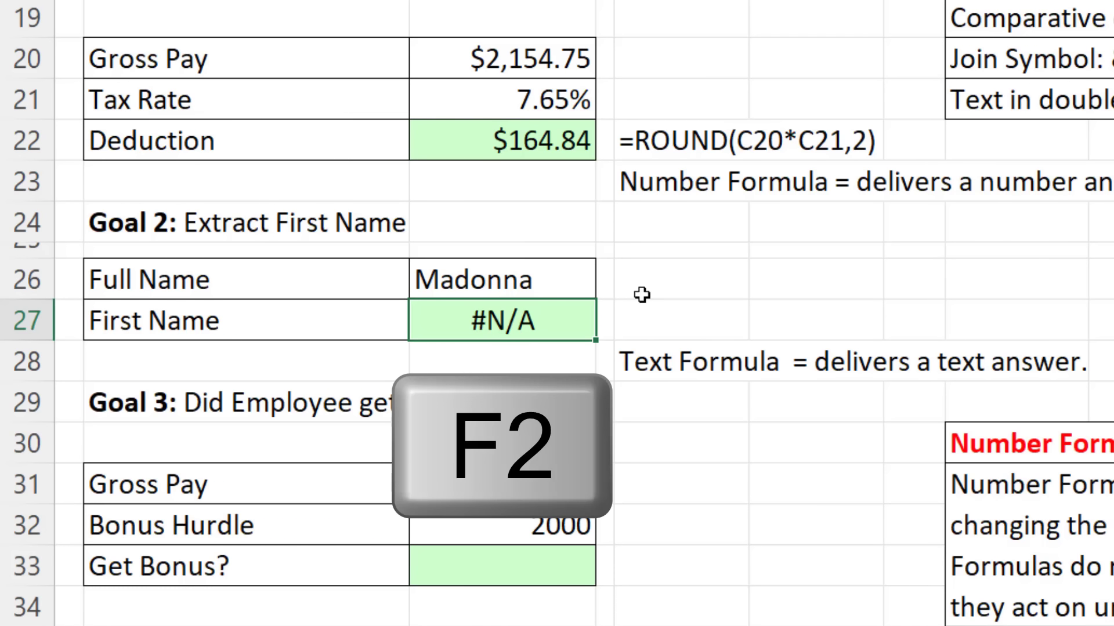
key(BackSpace)
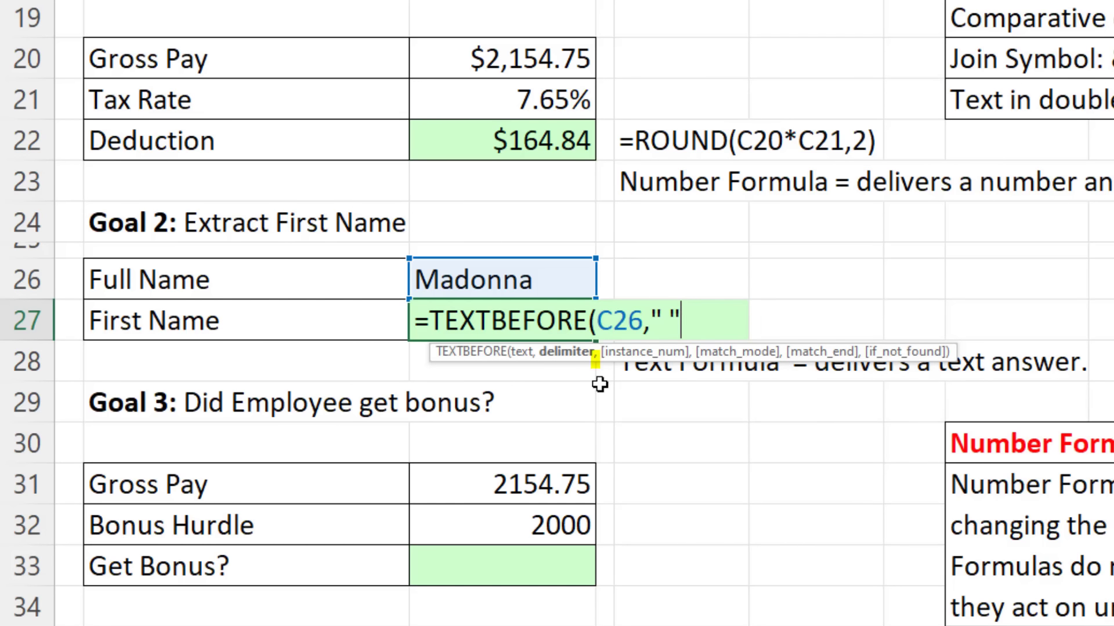
text(,)
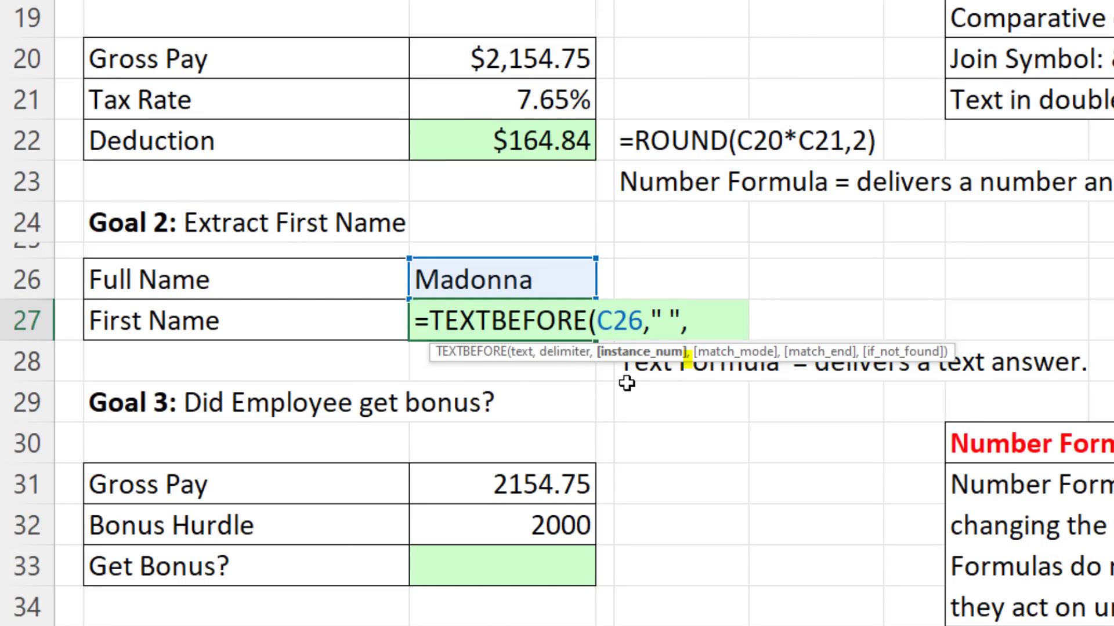
text(,)
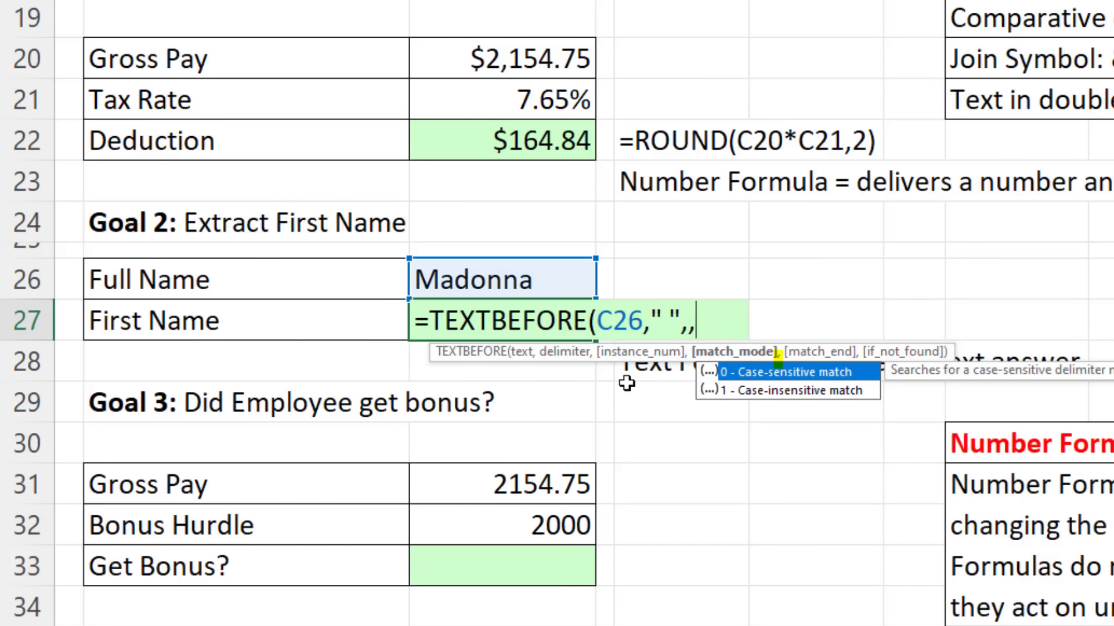
text(,)
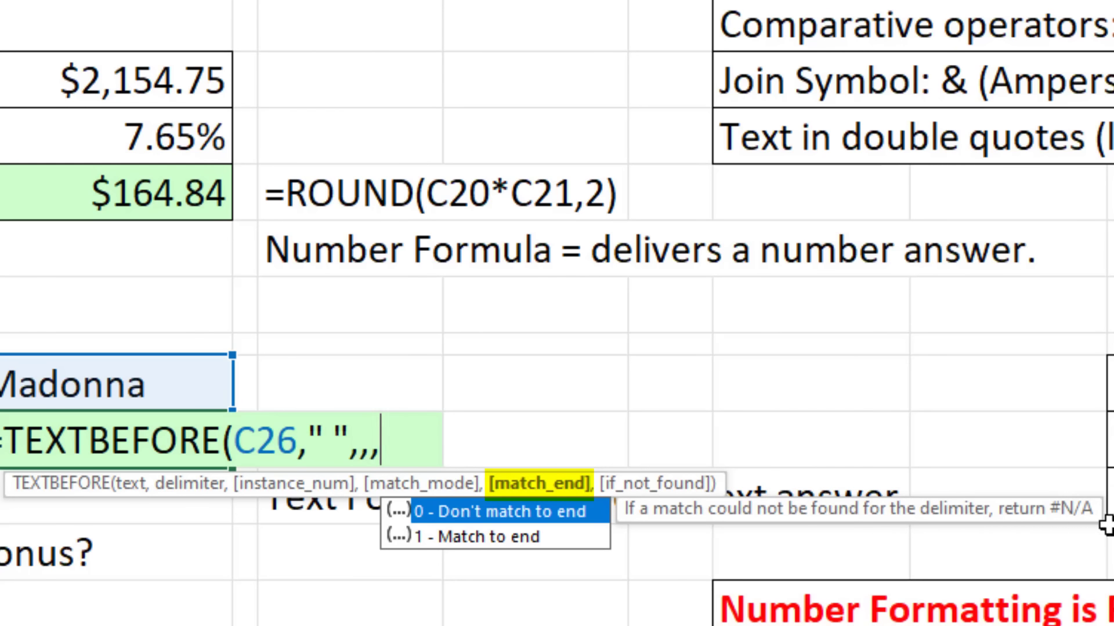
key(Down)
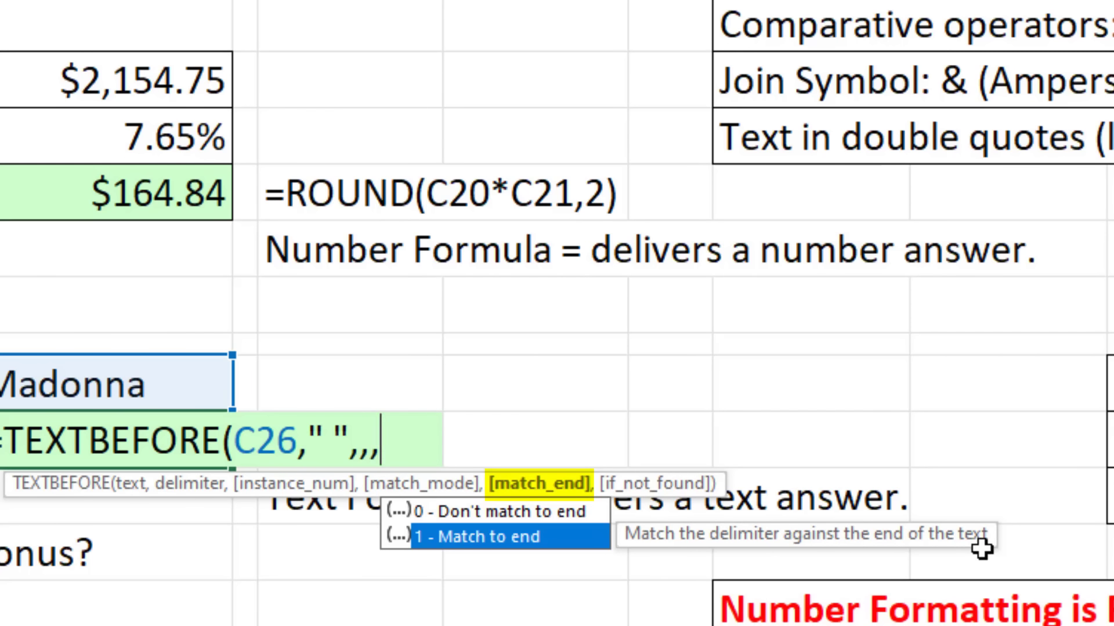
key(Tab)
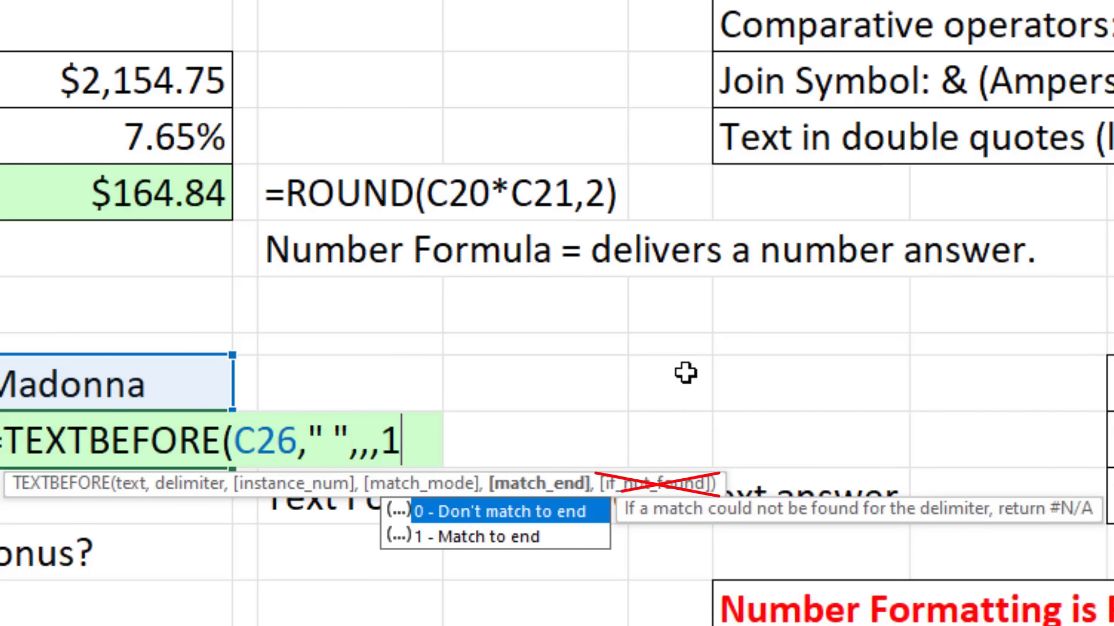
text())
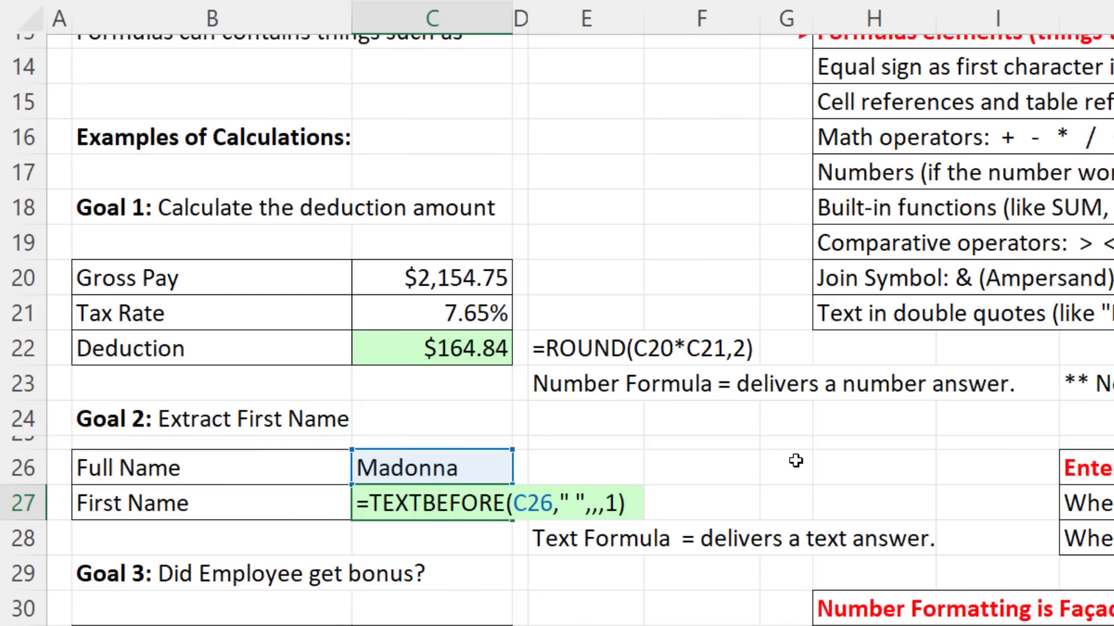
key(Return)
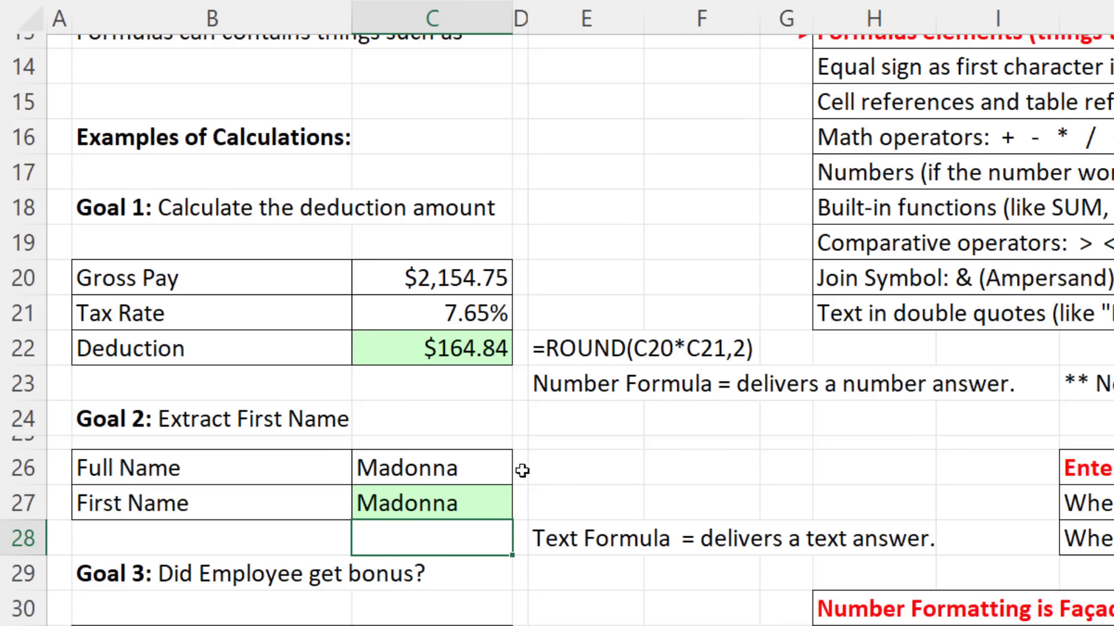
Step: Paste the alternative IF/ISNUMBER/SEARCH/LEFT formula into C28 and recommit both first-name formulas
text(=IF(ISNUMBER(SEARCH(" ",C26)),LEFT(C26,SEARCH(" ",C26)),C26))
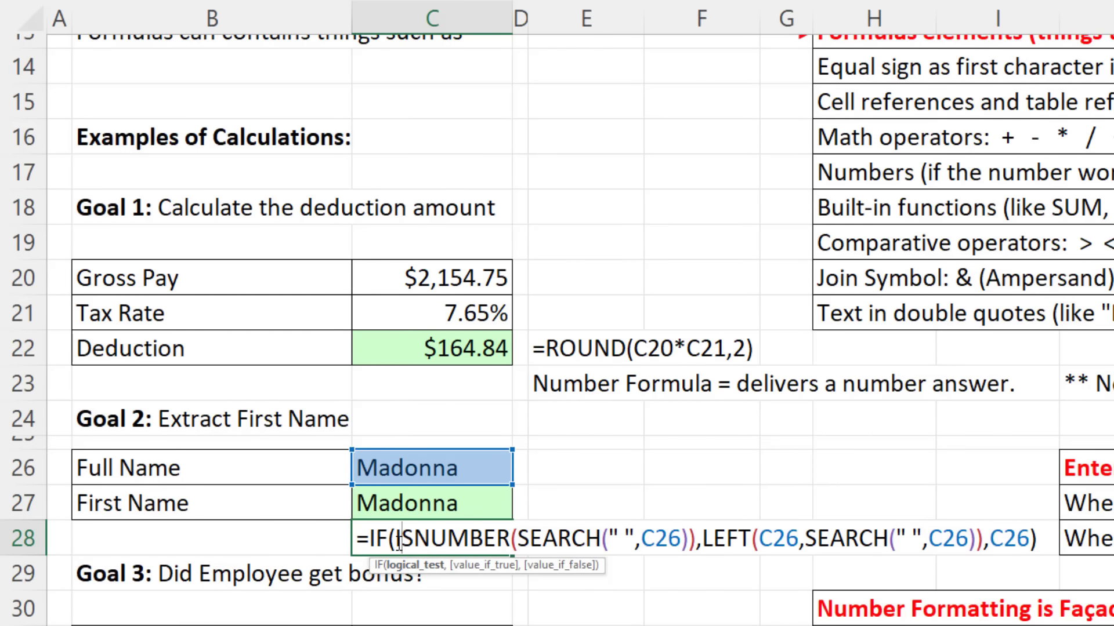
click(395, 539)
key(Return)
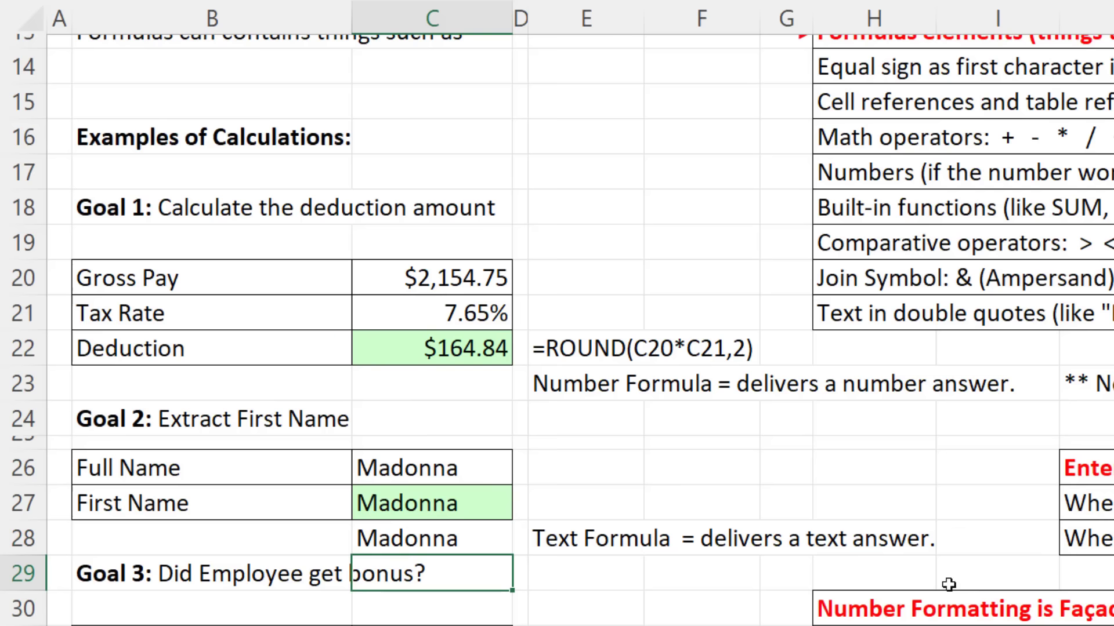
double_click(492, 503)
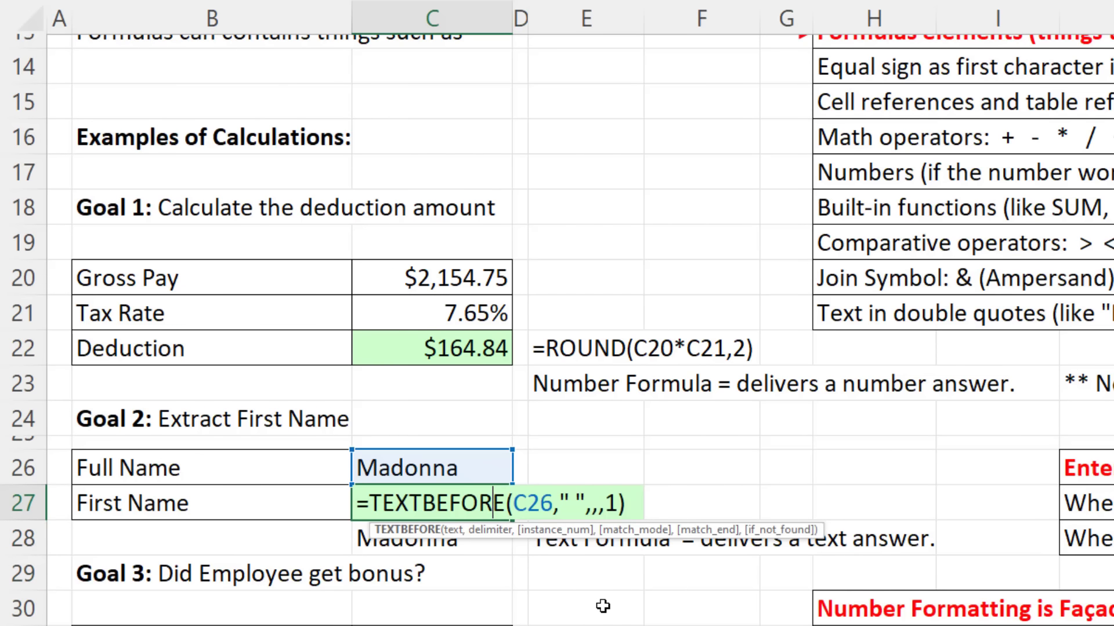
key(Return)
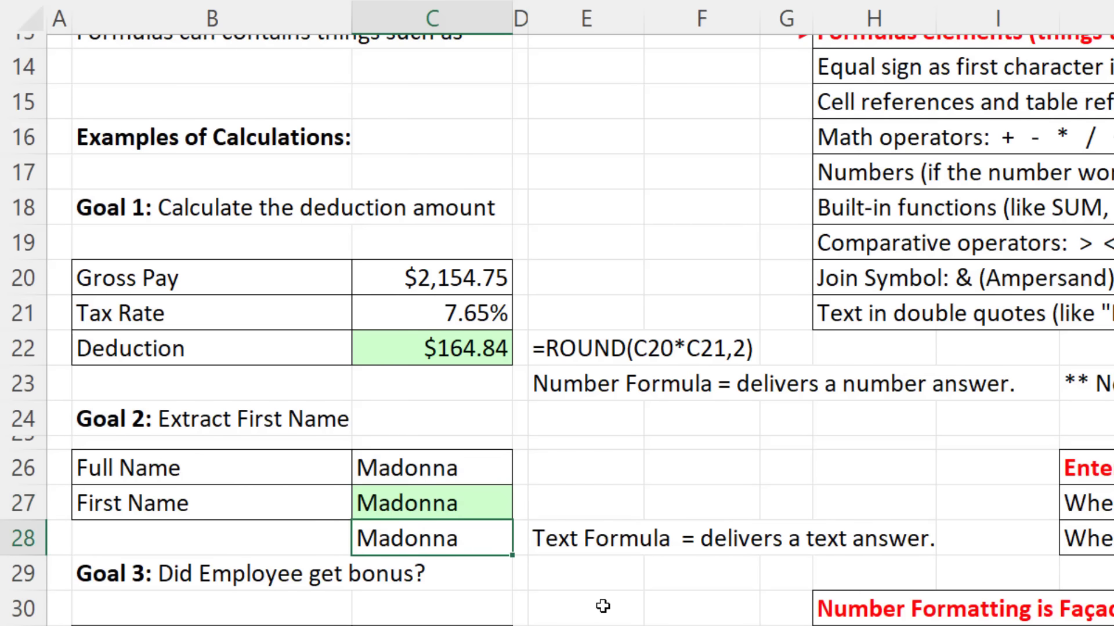
Step: Paste a two-word full name into C26 so the formulas return its first name
click(430, 467)
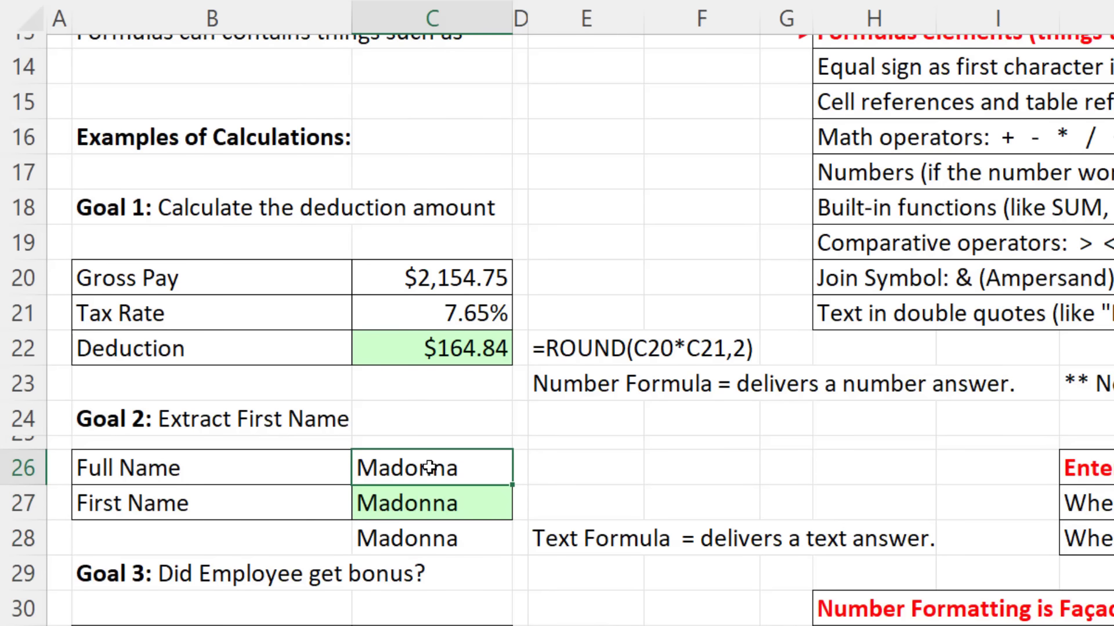
text(Chantel Mims)
key(Return)
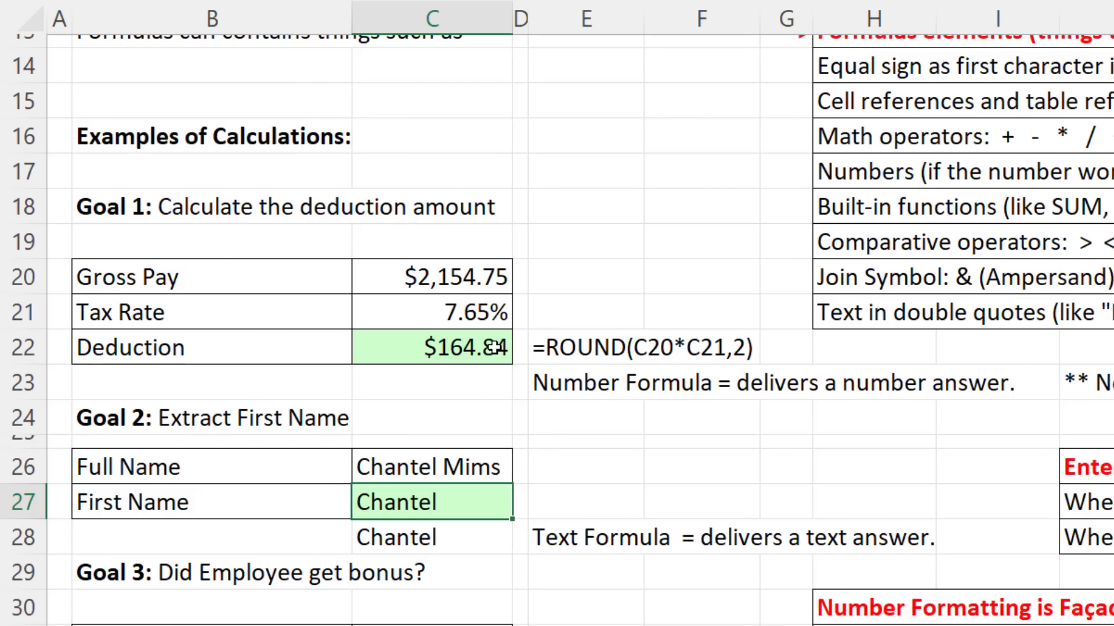
click(561, 493)
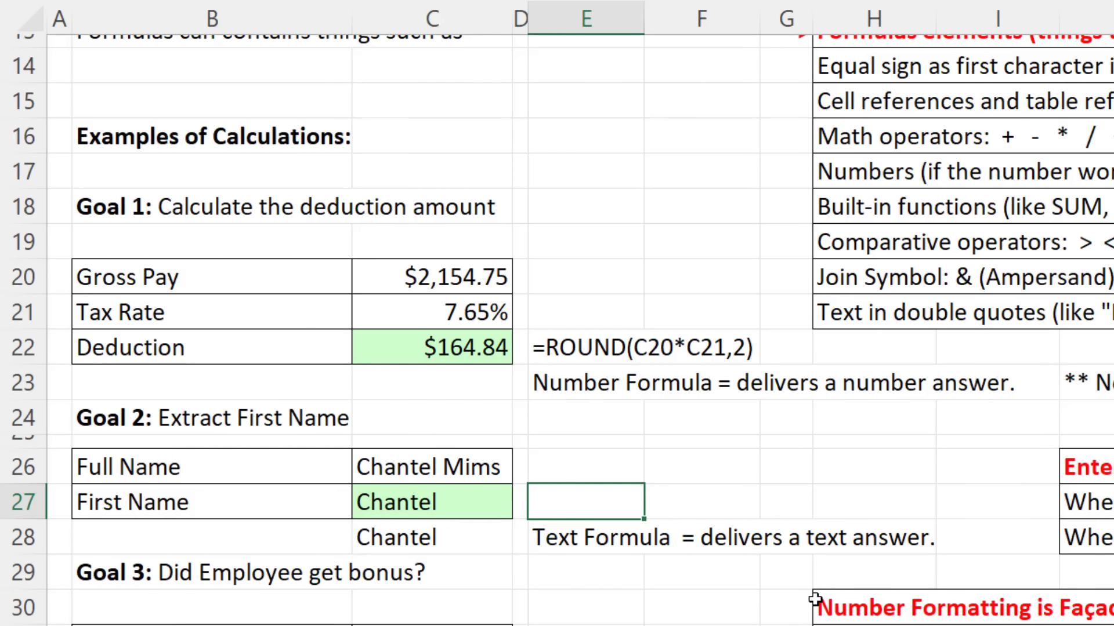
Step: Enter =FORMULATEXT(C27) in E27 to show =TEXTBEFORE(C26," ",,,1) as text
text(=for)
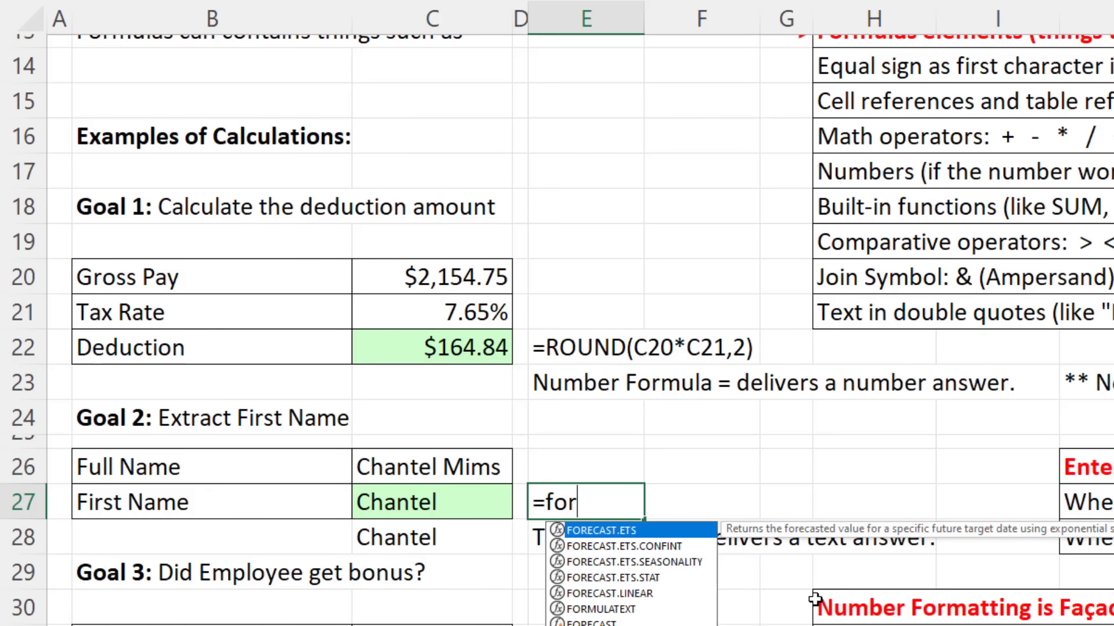
text(m)
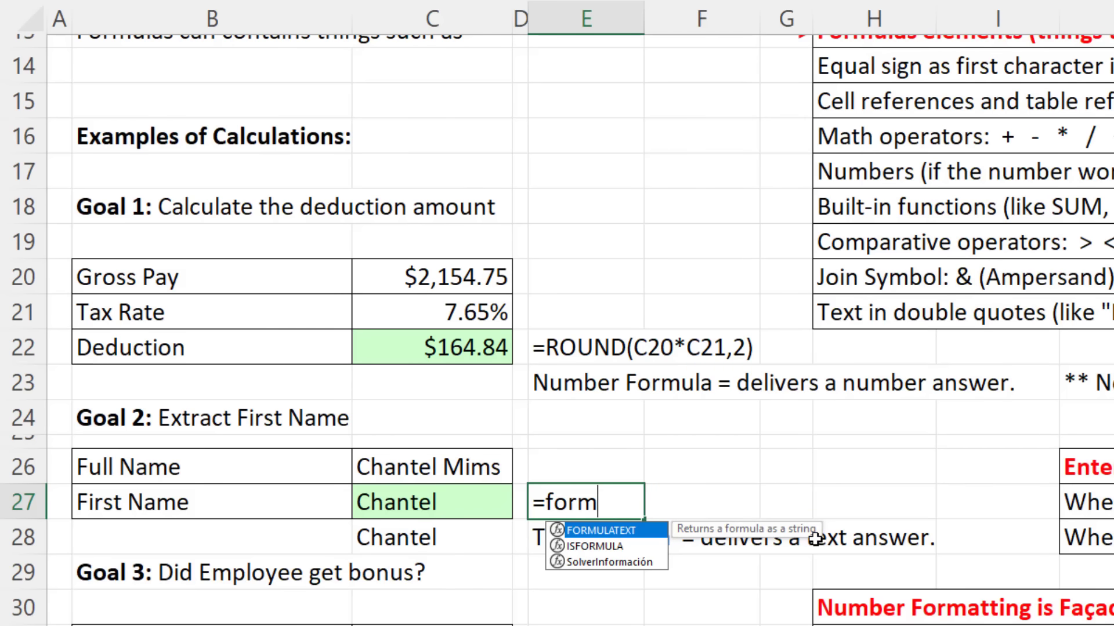
key(Tab)
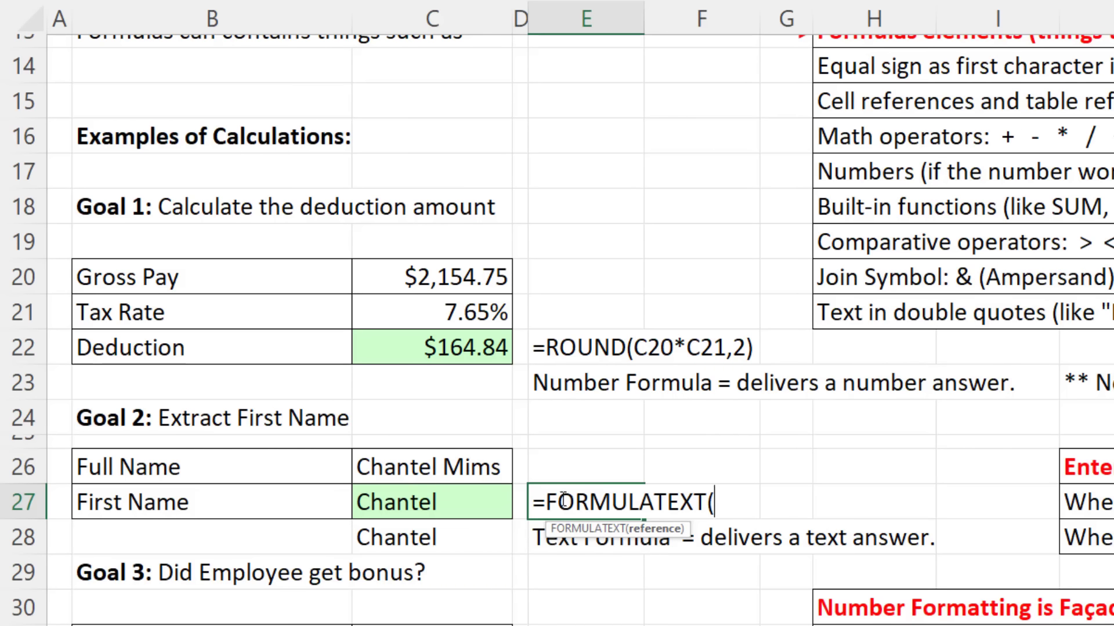
click(433, 502)
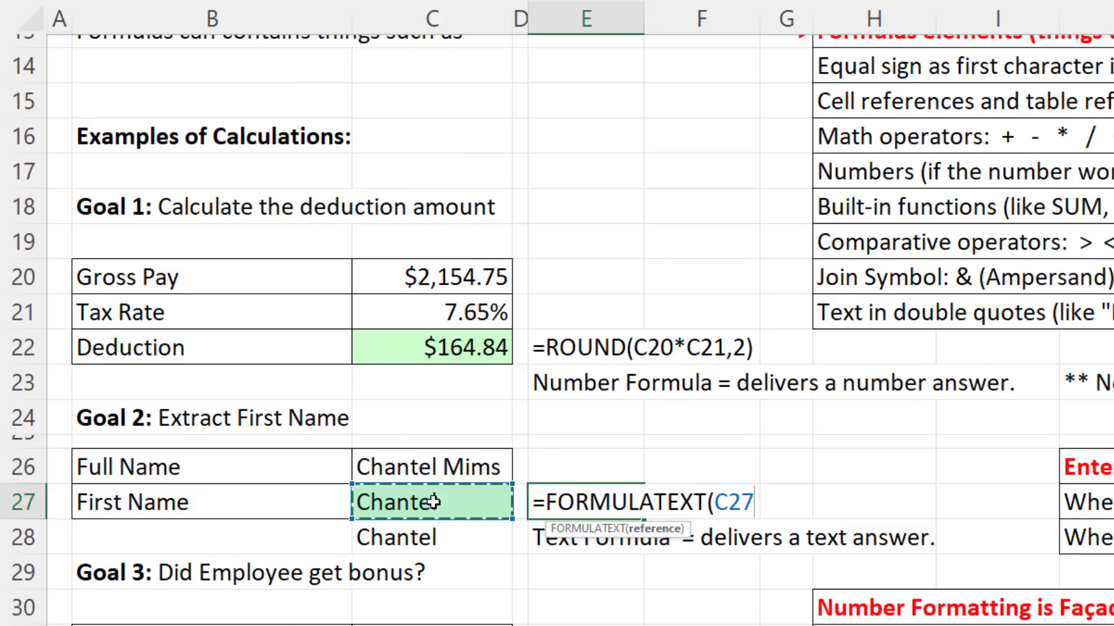
text())
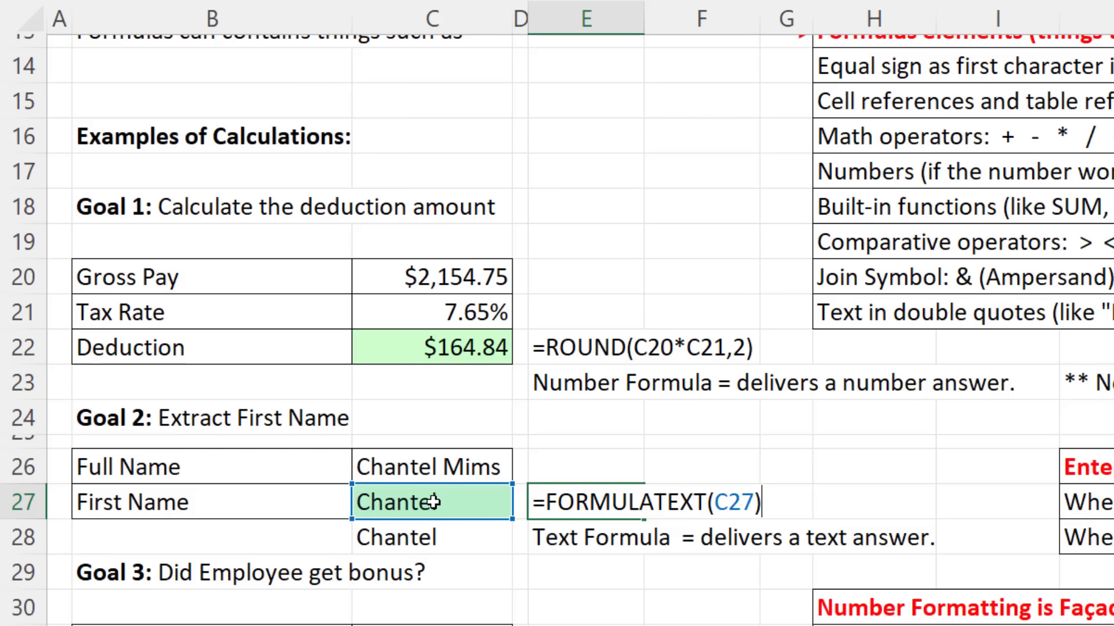
key(Return)
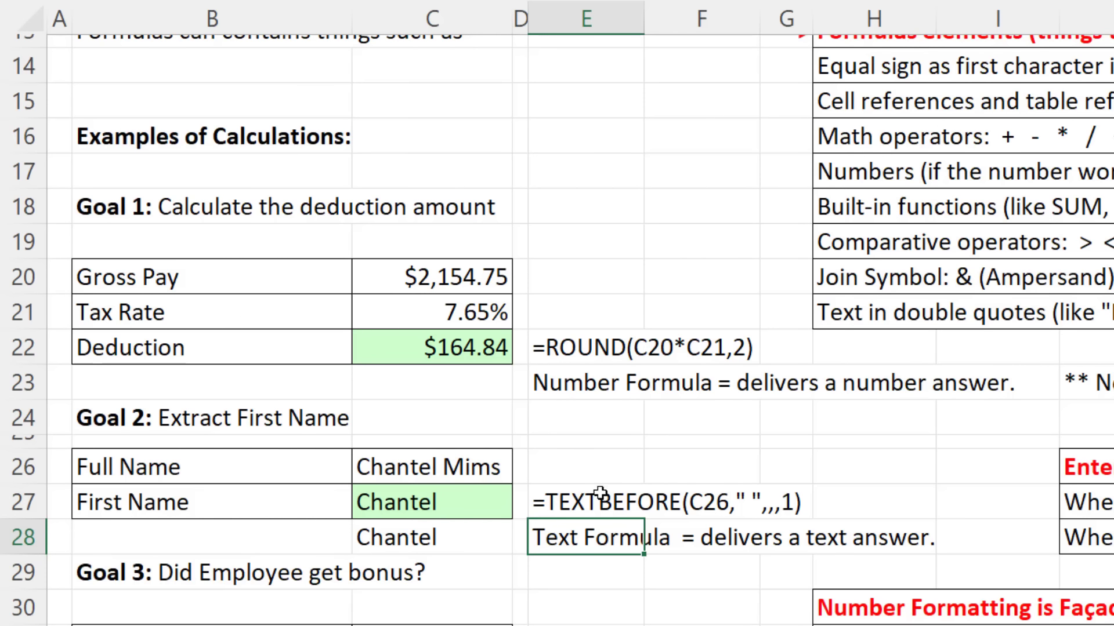
Step: Clear C27 to see E27 show #N/A, undo it, then edit E27's formula
click(472, 503)
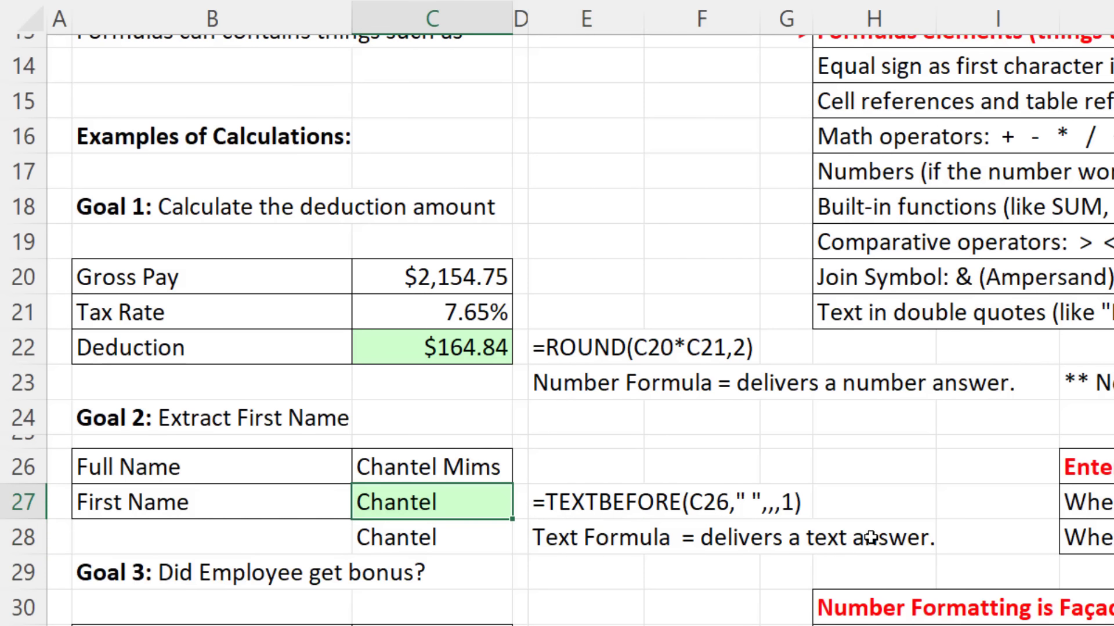
key(Delete)
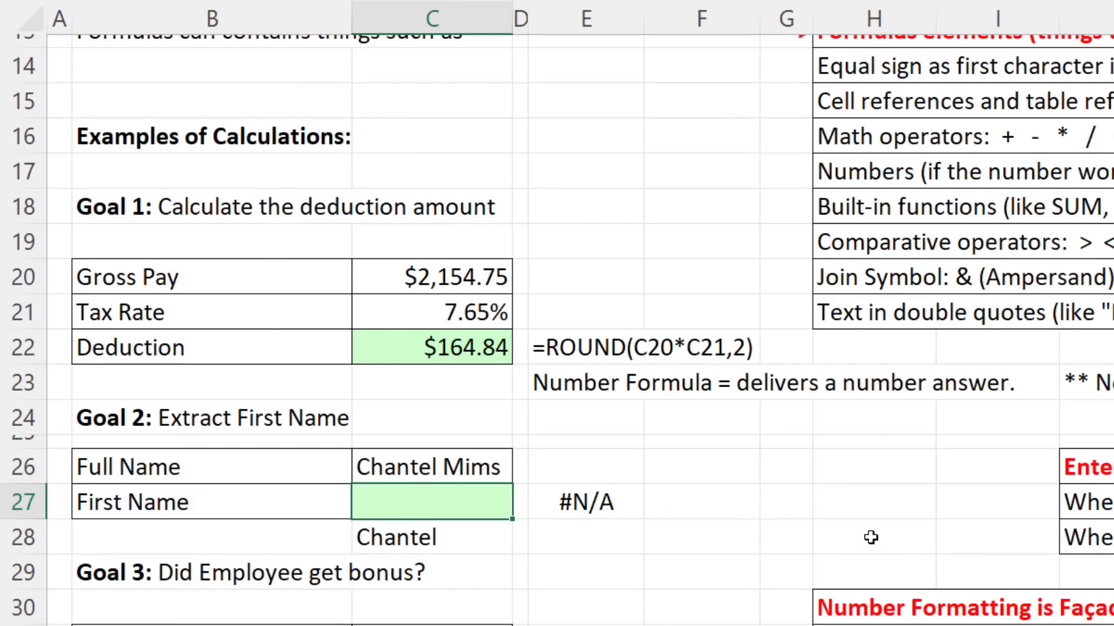
key(ctrl+z)
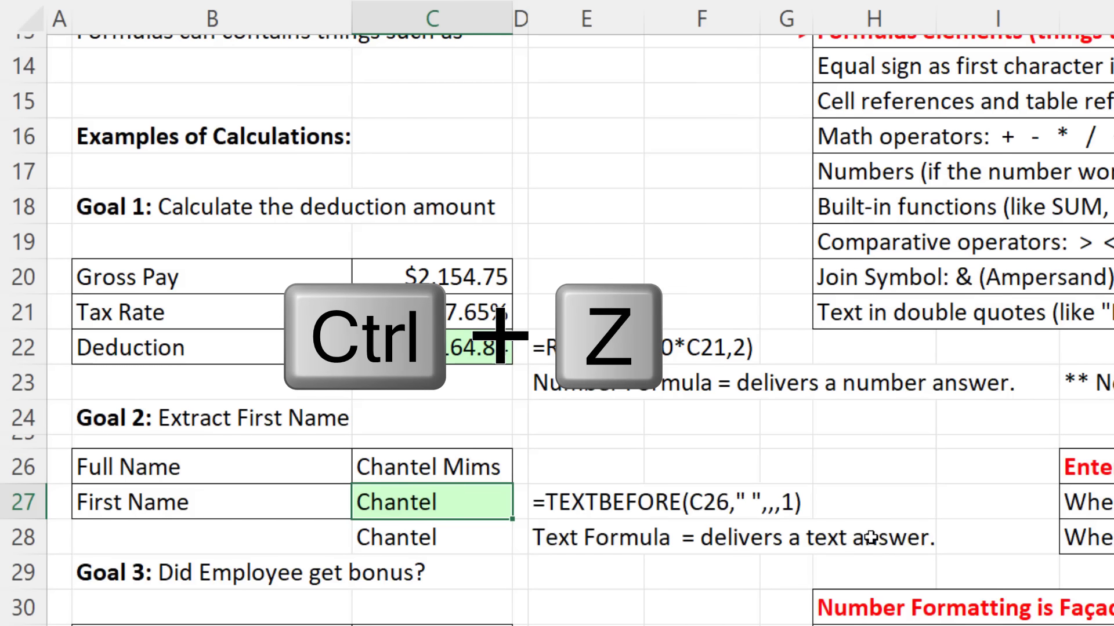
click(578, 500)
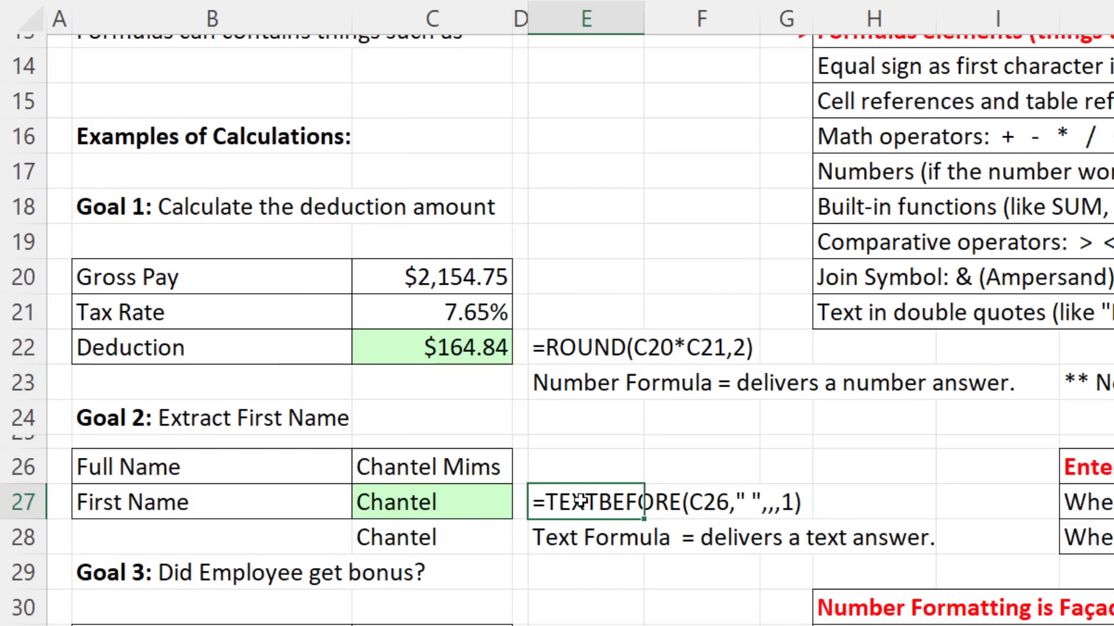
key(F2)
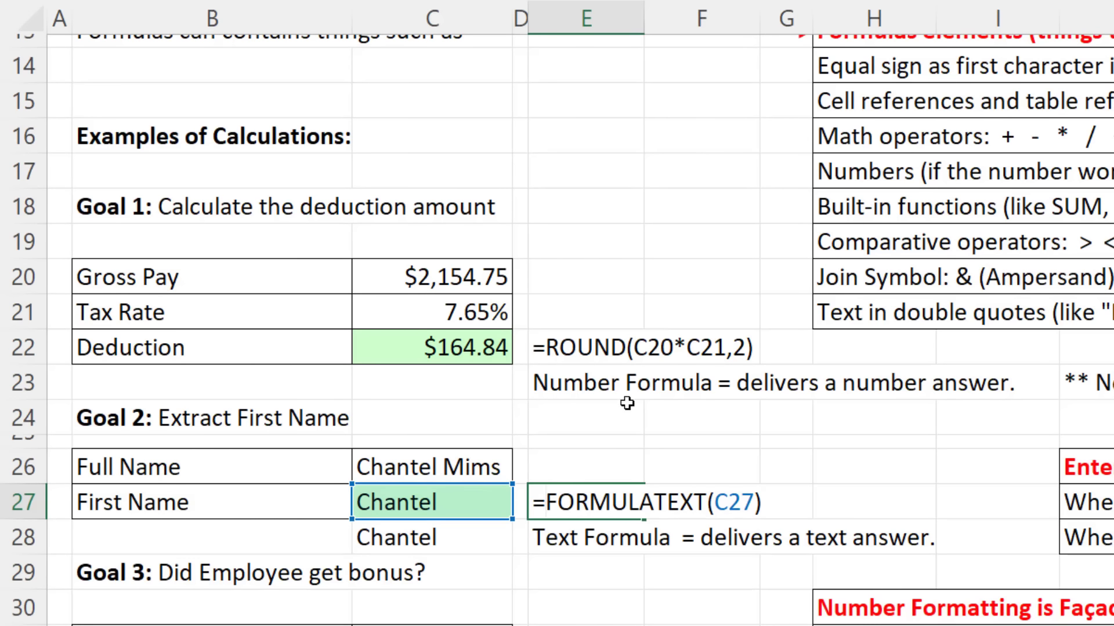
Step: Change E27 to =IFNA(FORMULATEXT(C27),"") so errors display blank instead of #N/A
key(Home)
key(Right)
text(ifn)
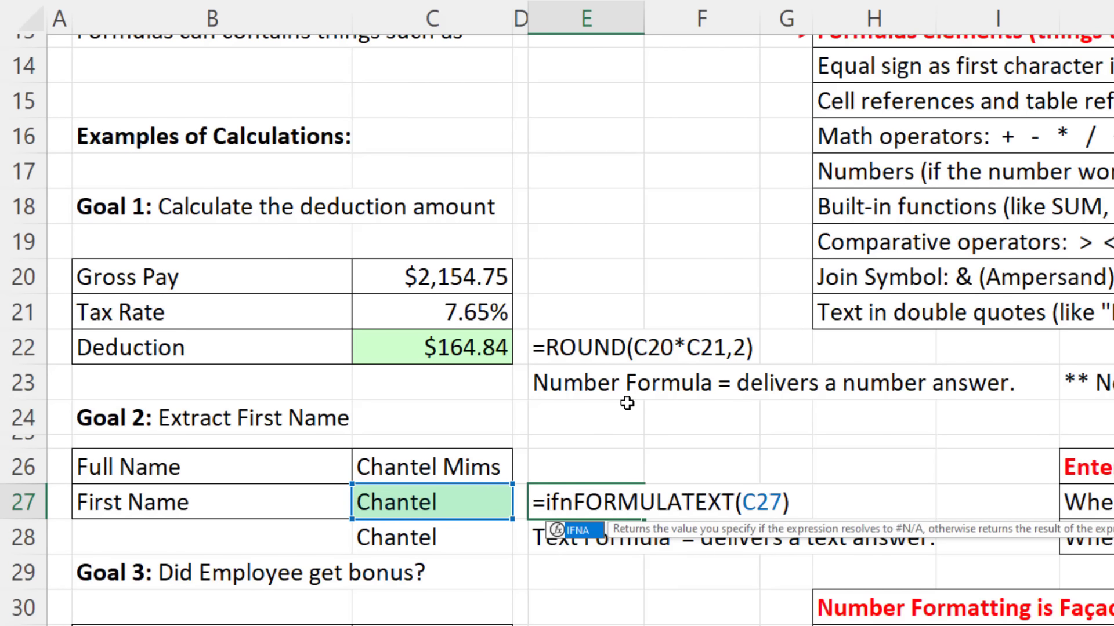
key(Tab)
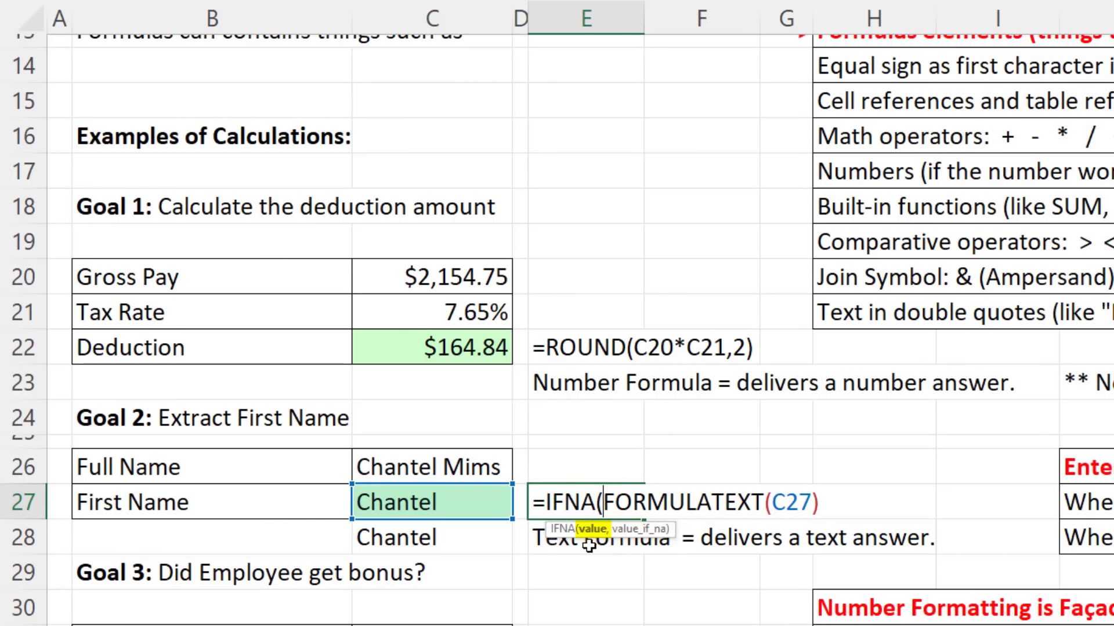
click(832, 497)
text(,)
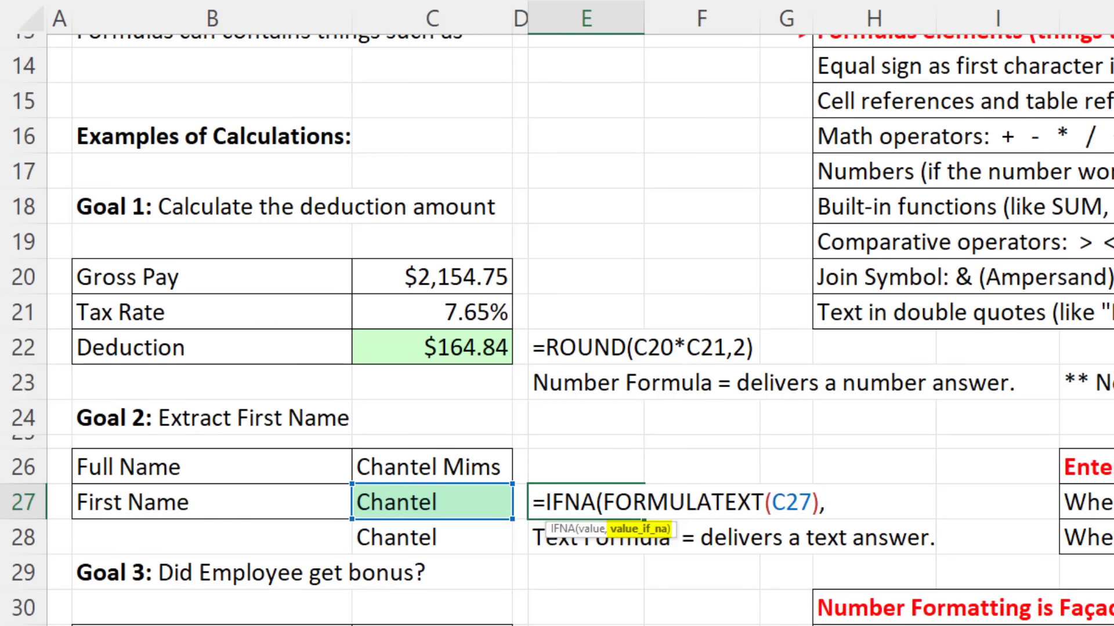
text("")
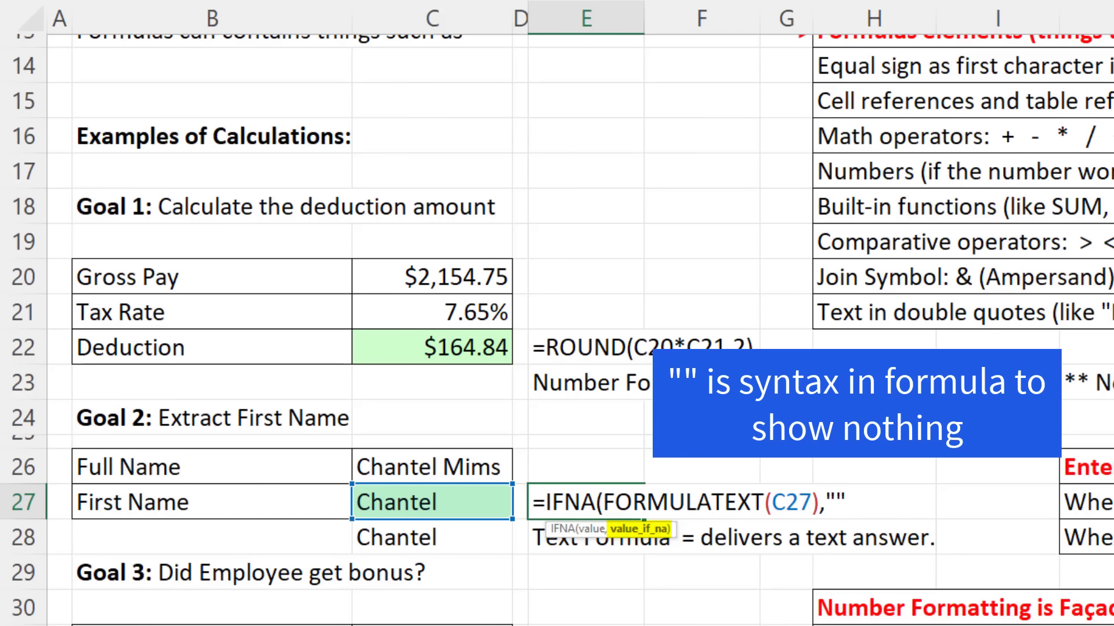
text())
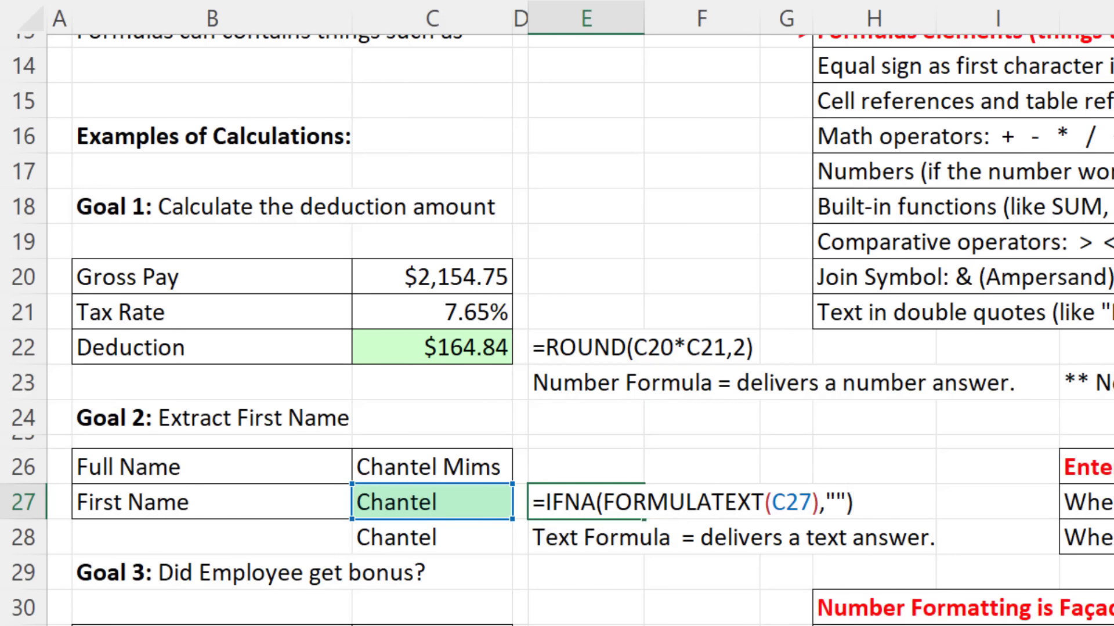
key(Return)
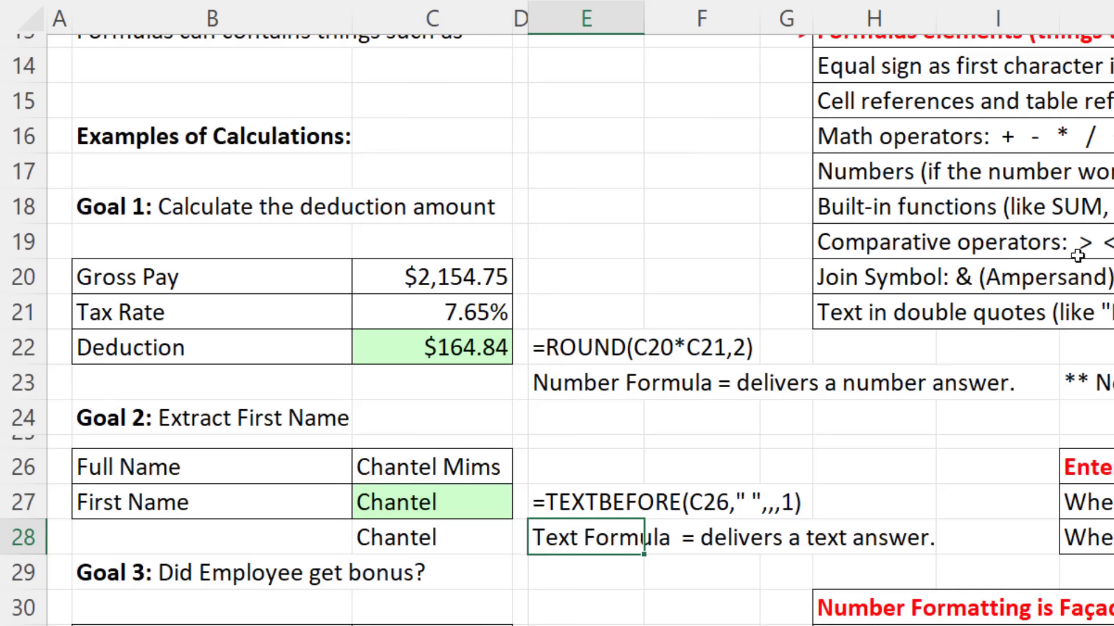
click(477, 498)
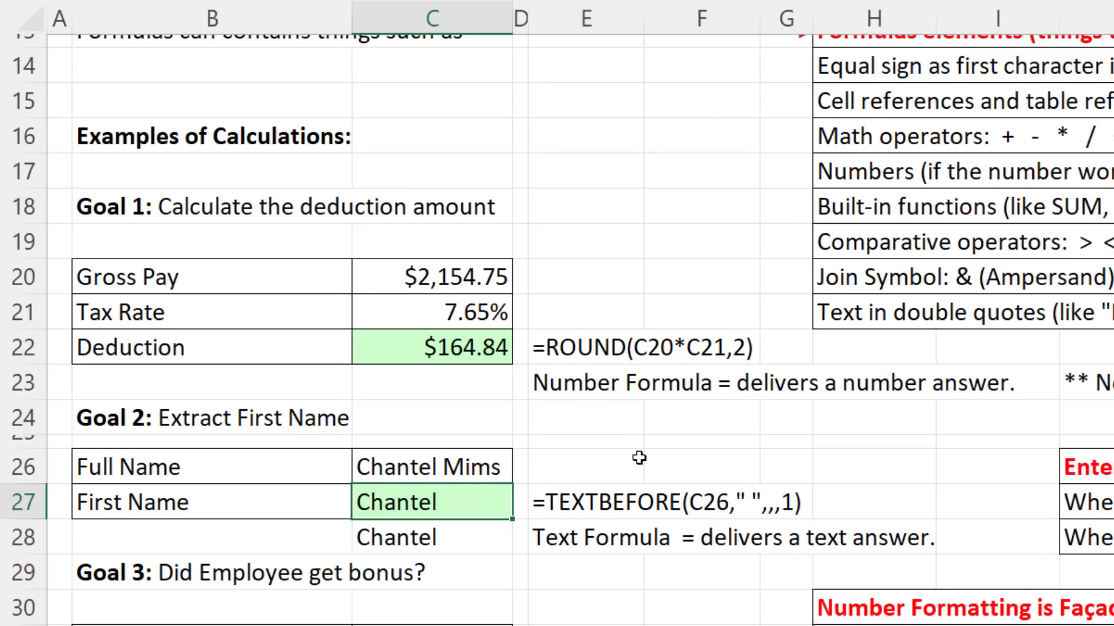
key(Delete)
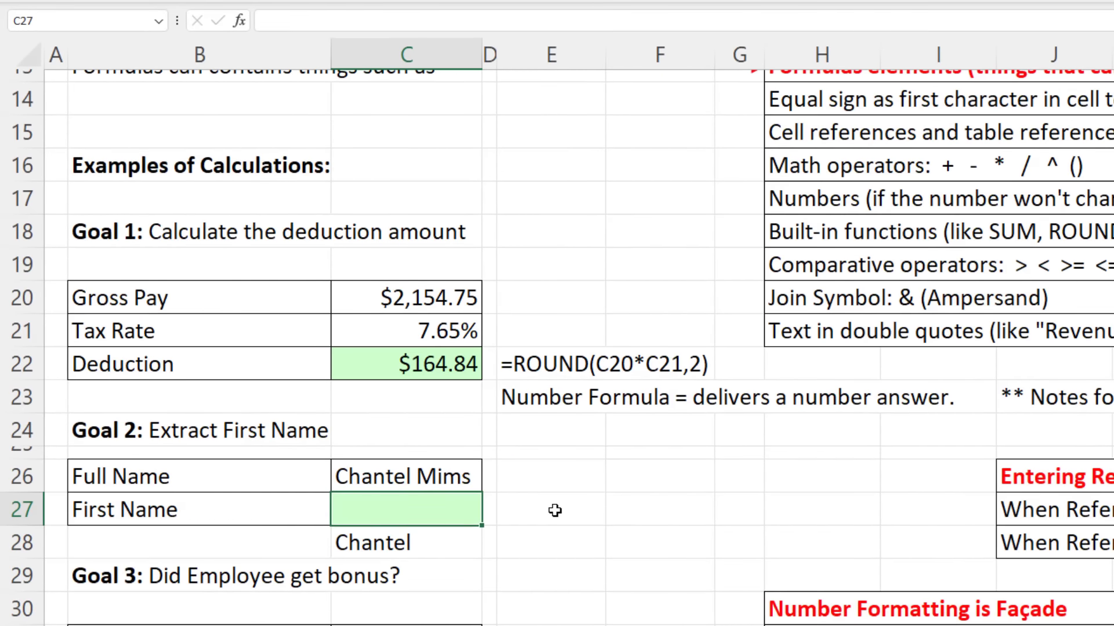
click(555, 511)
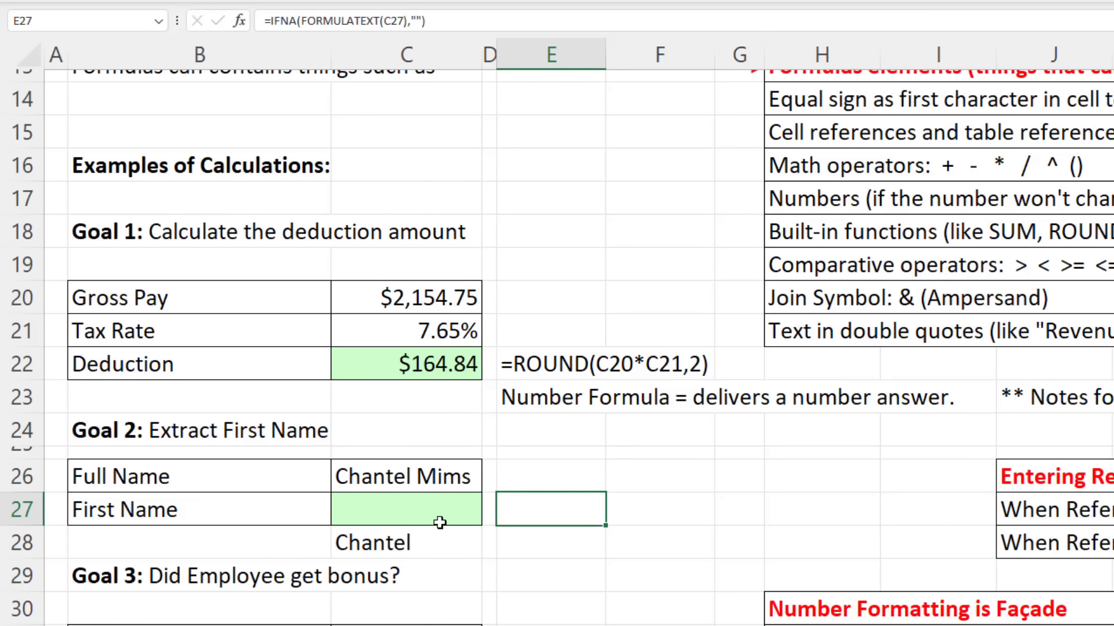
key(ctrl+z)
key(ctrl+z)
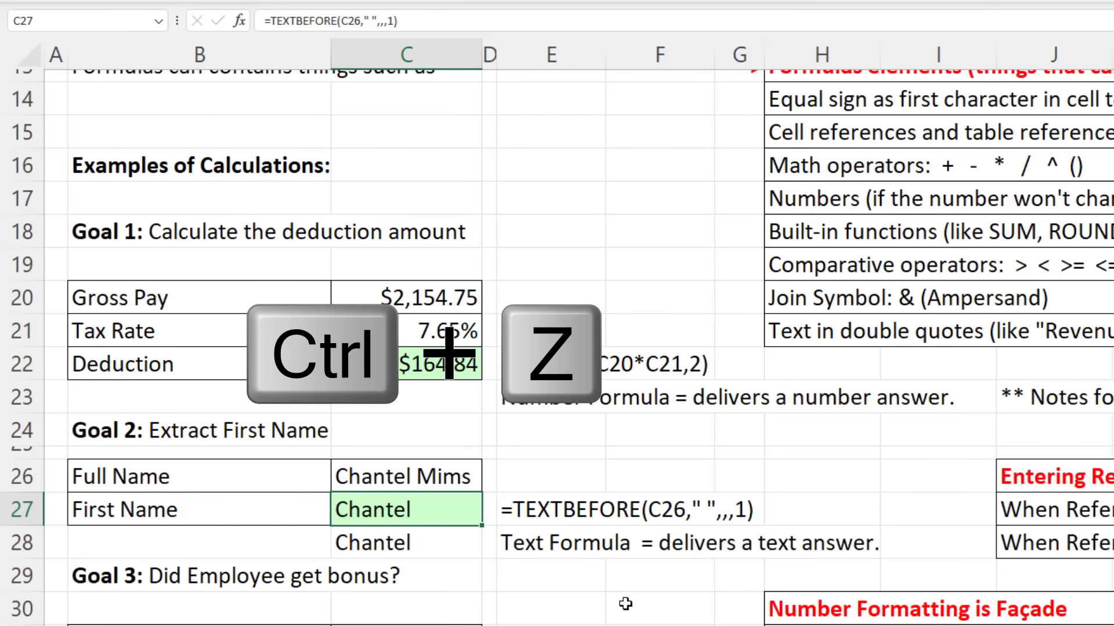
click(540, 515)
key(F2)
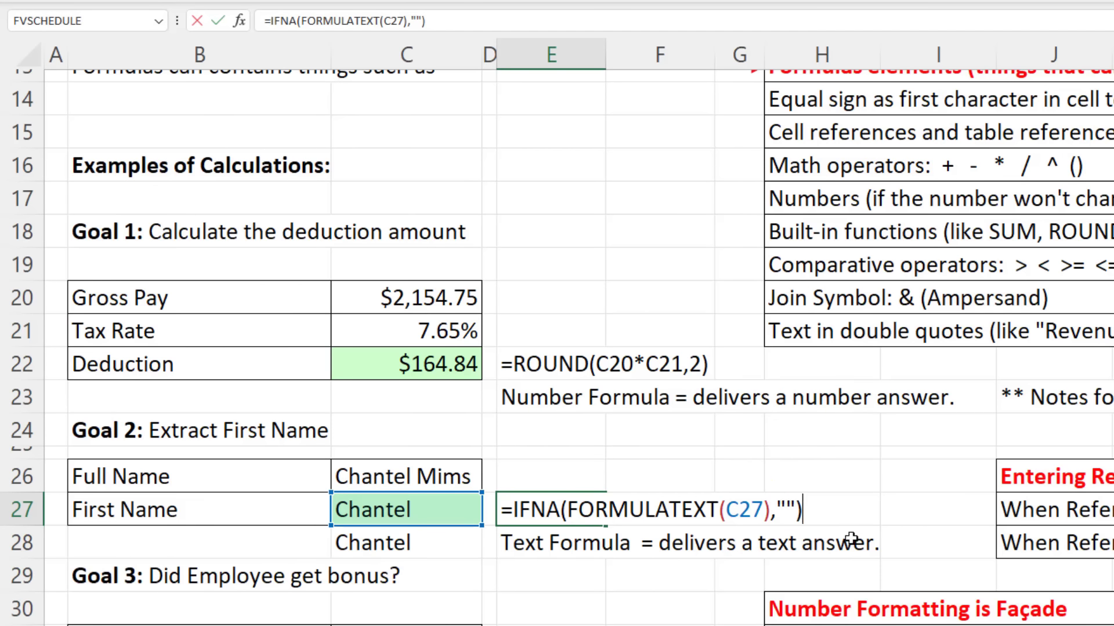
key(Return)
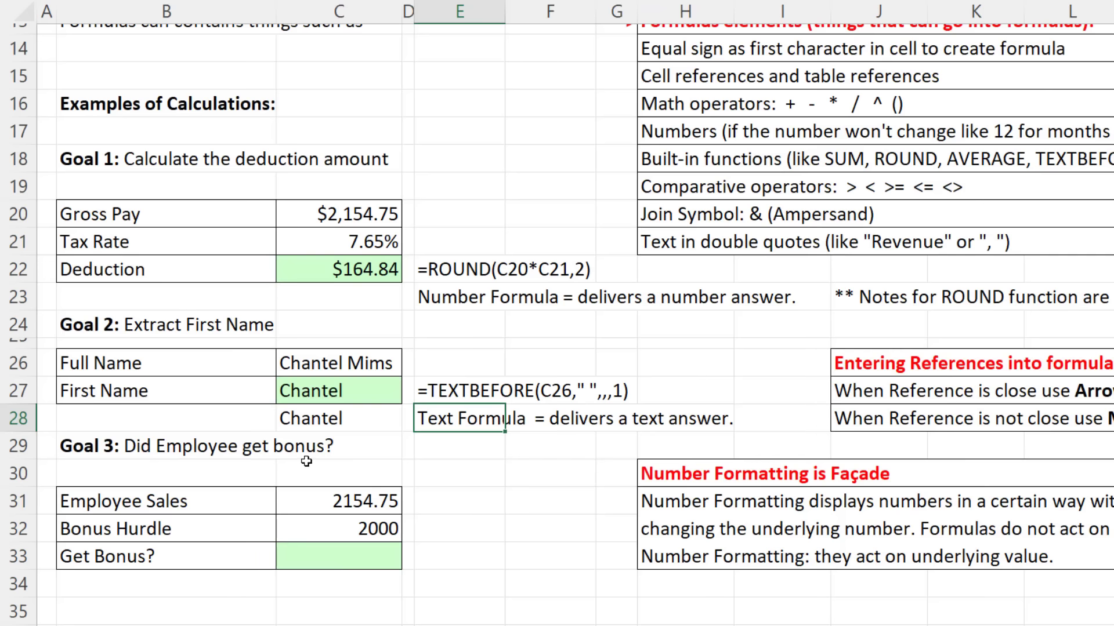
Step: Begin the Get Bonus formula in C33 comparing Employee Sales in C31
click(293, 500)
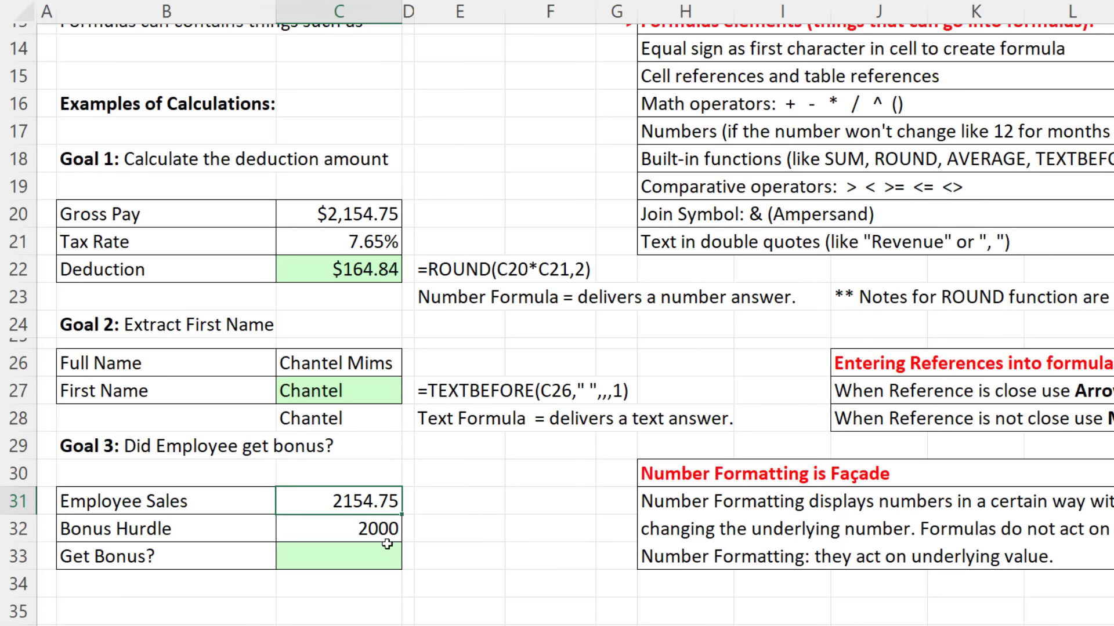
click(367, 554)
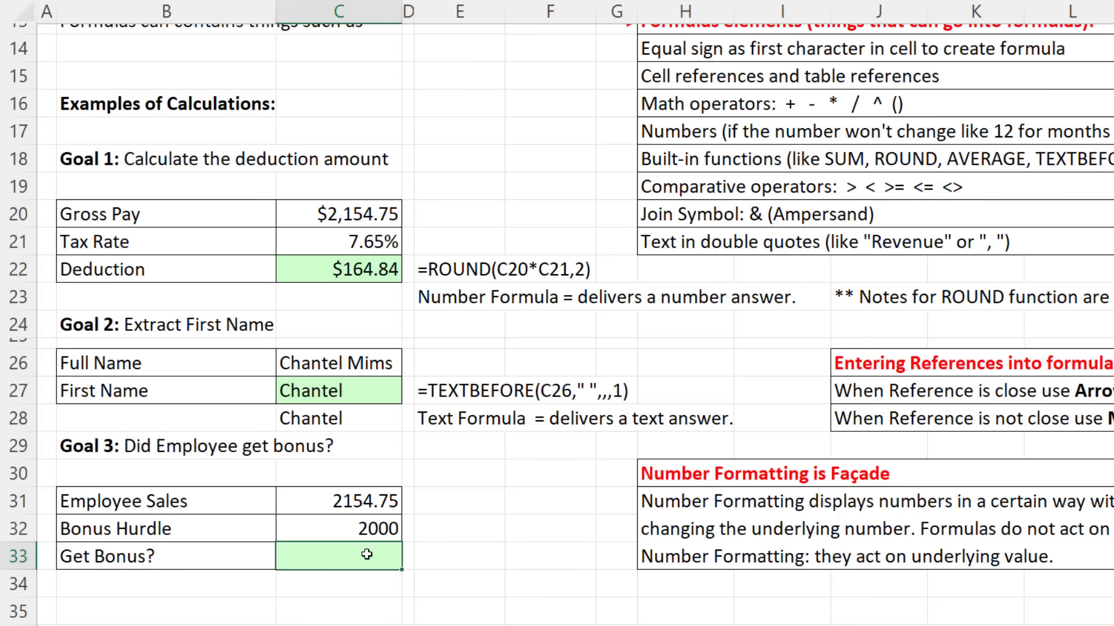
text(=)
key(Up)
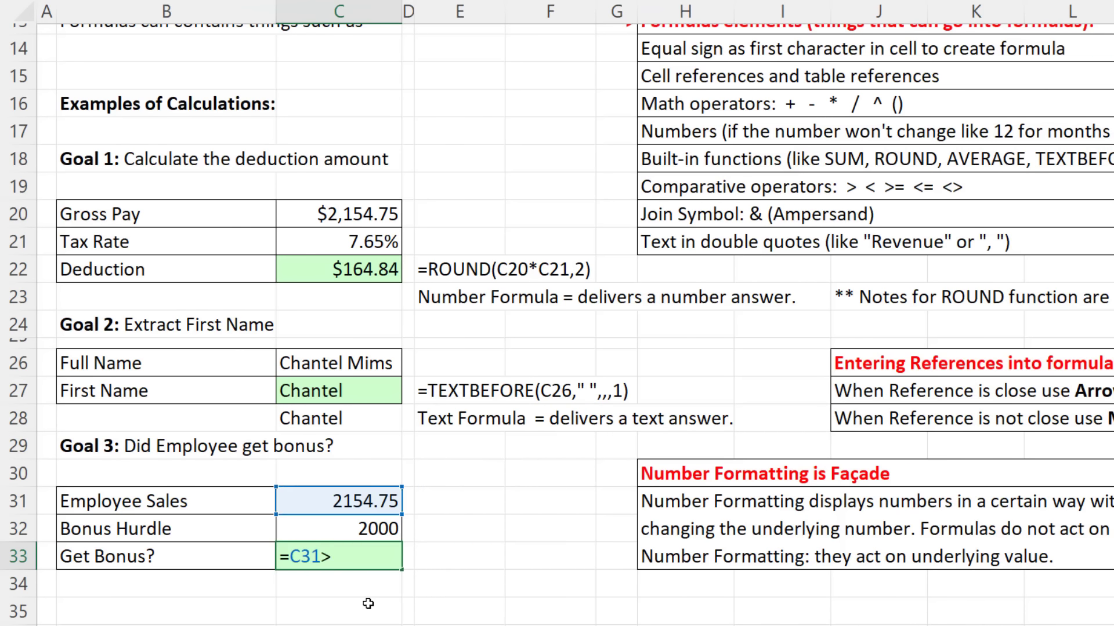
Step: Complete C33 as =C31>=C32 so Get Bonus returns TRUE
text(=)
key(Up)
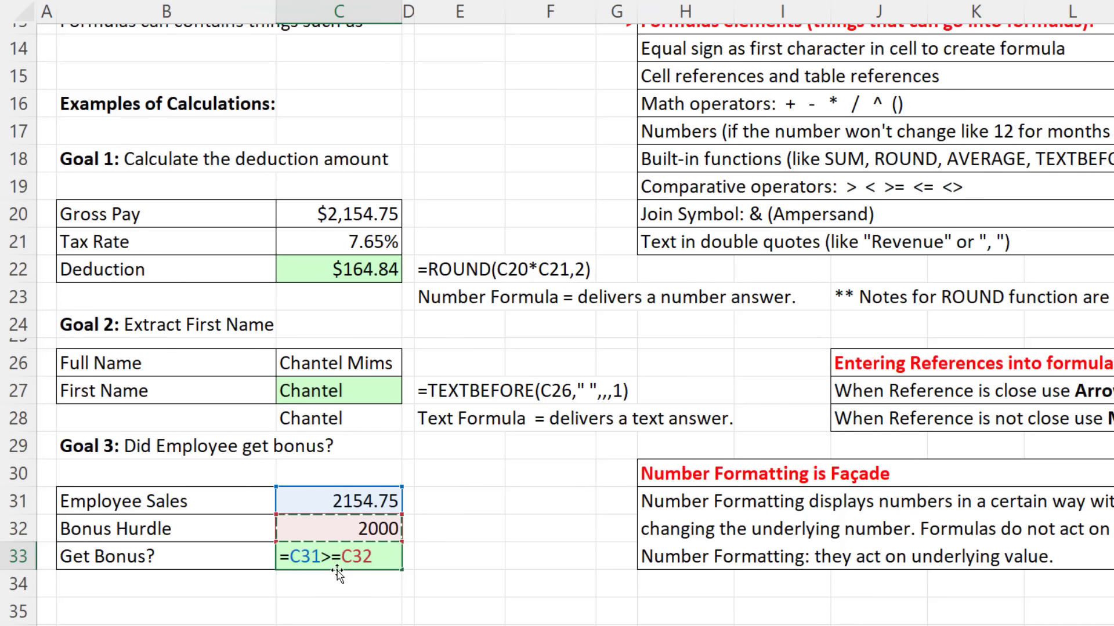
key(Return)
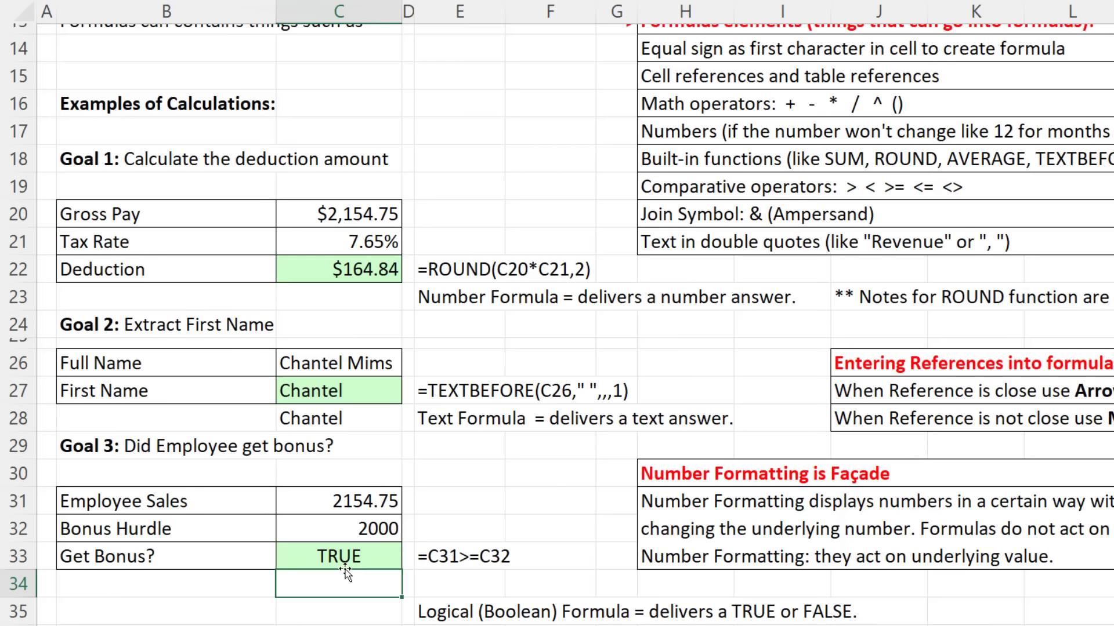
click(346, 489)
Step: Enter 1999.99 as Employee Sales in C31, which turns Get Bonus FALSE
text(199)
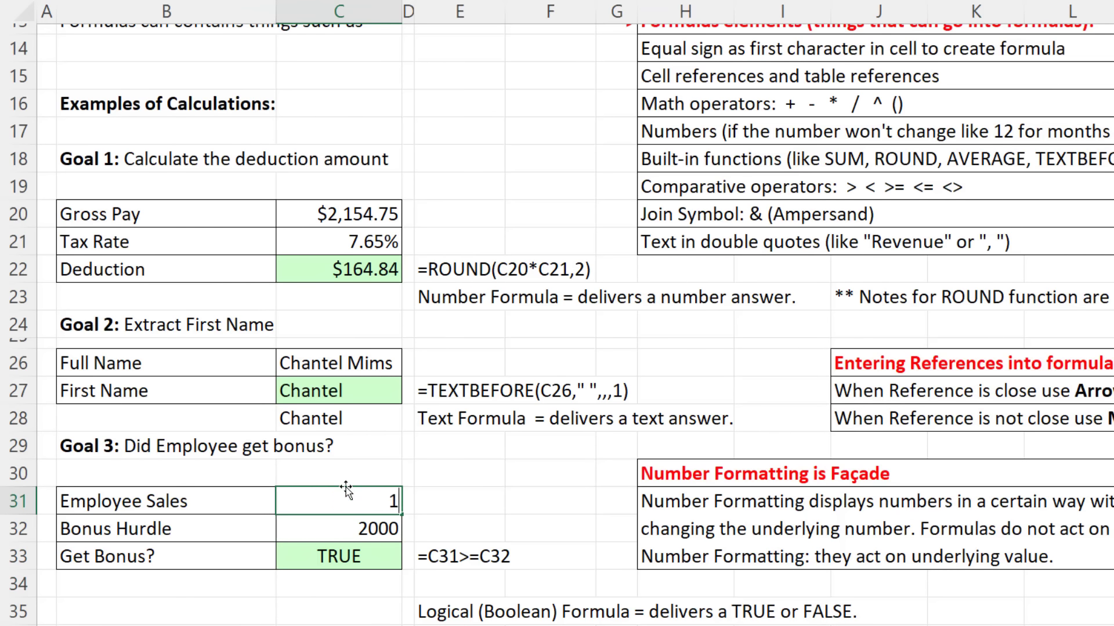
text(9.99)
key(ctrl+Return)
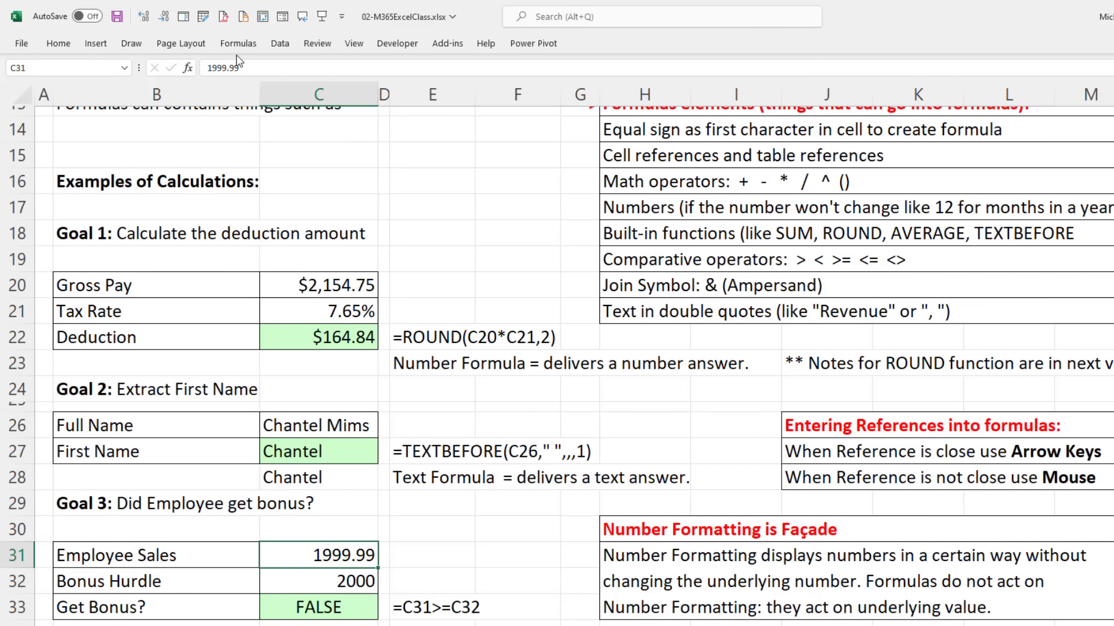
Step: Apply Decrease Decimal twice to C31 so Employee Sales displays 2000
key(alt)
key(alt)
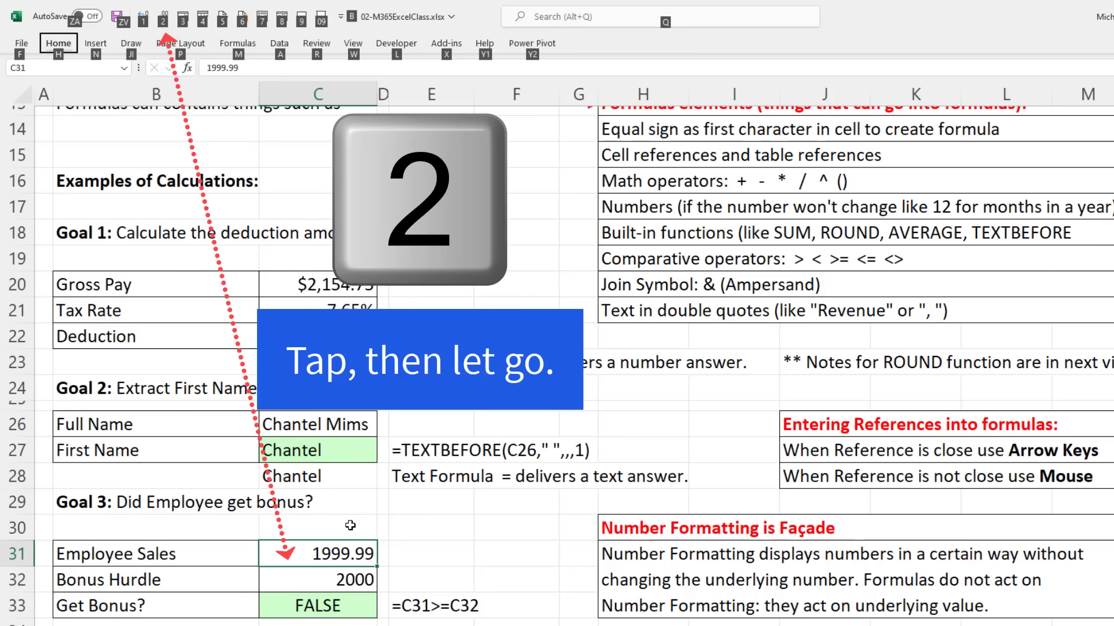
key(2)
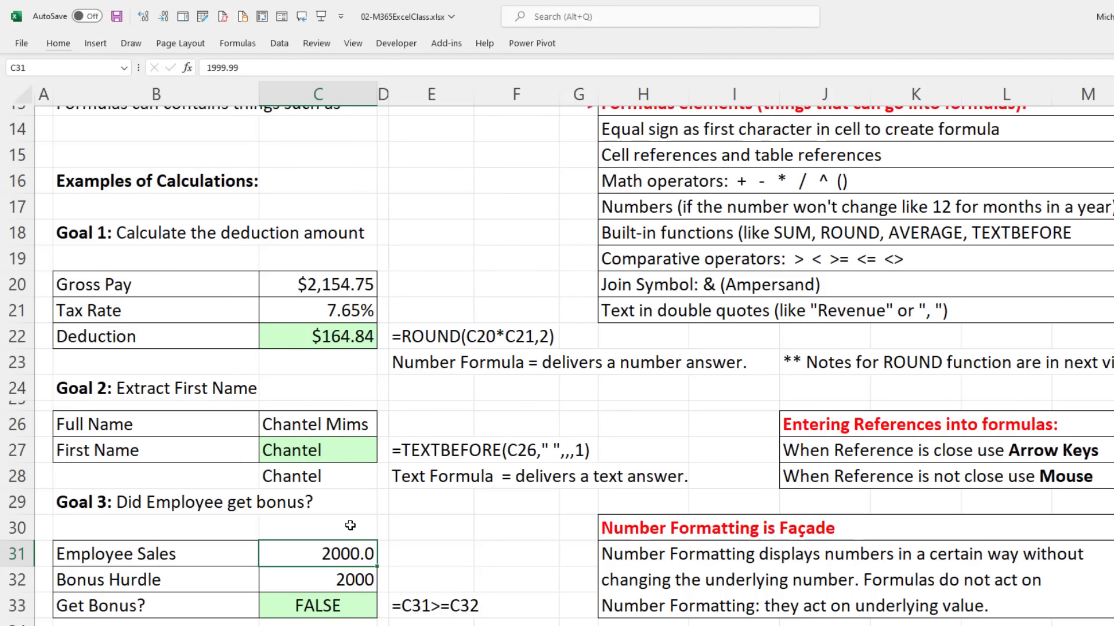
key(alt)
key(2)
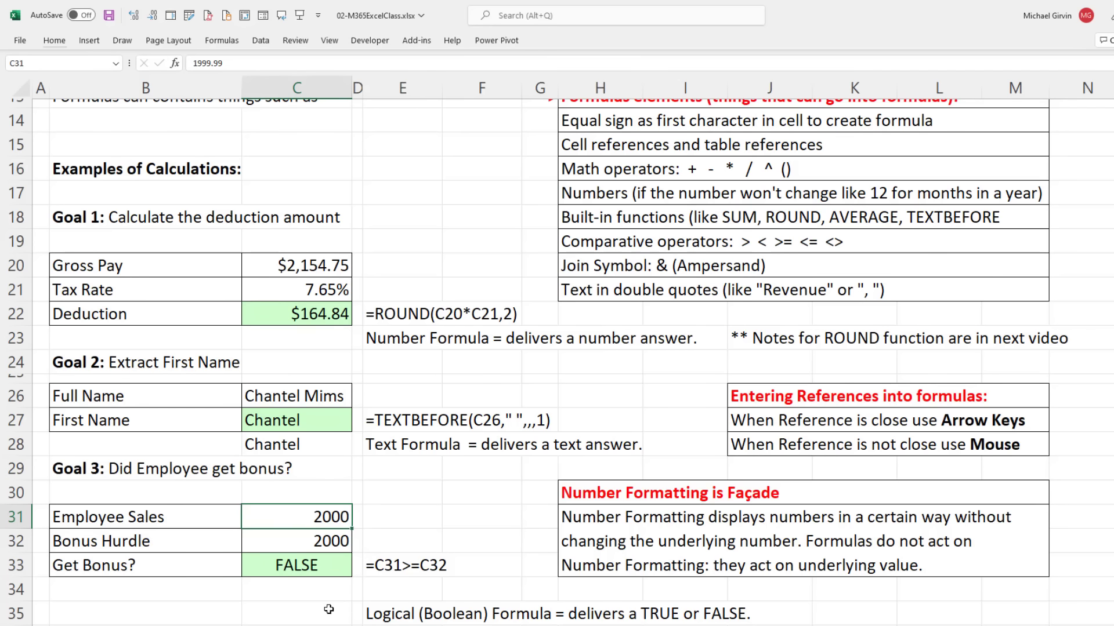
Step: Re-enter the Get Bonus formula in C33, still FALSE, and check the 2000 hurdle and 1999.99 value
click(317, 570)
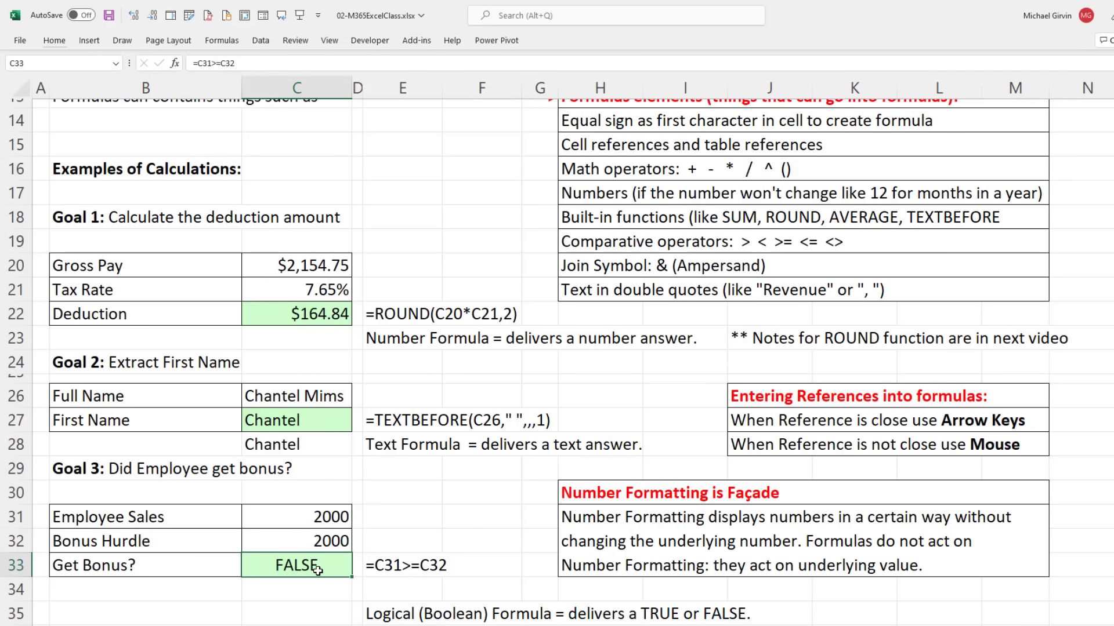
key(F2)
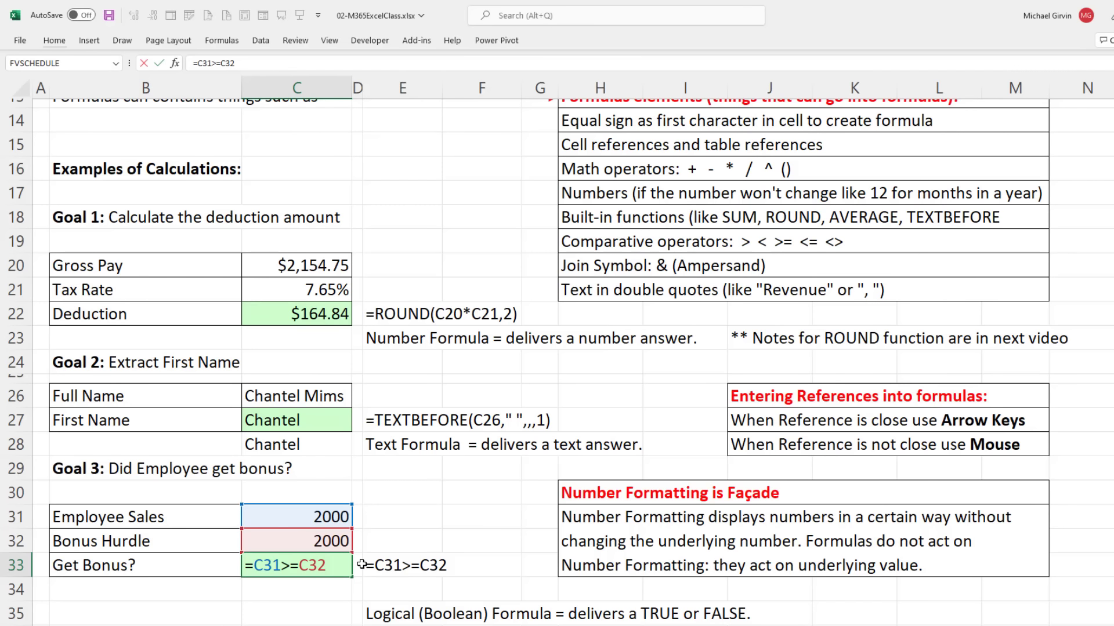
key(Return)
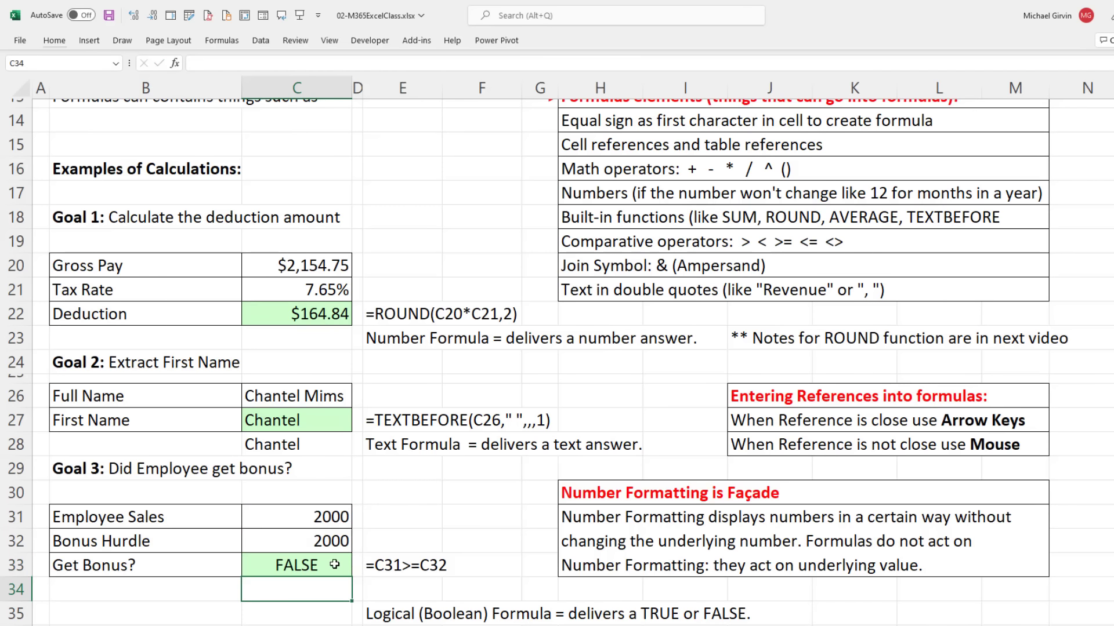
click(330, 543)
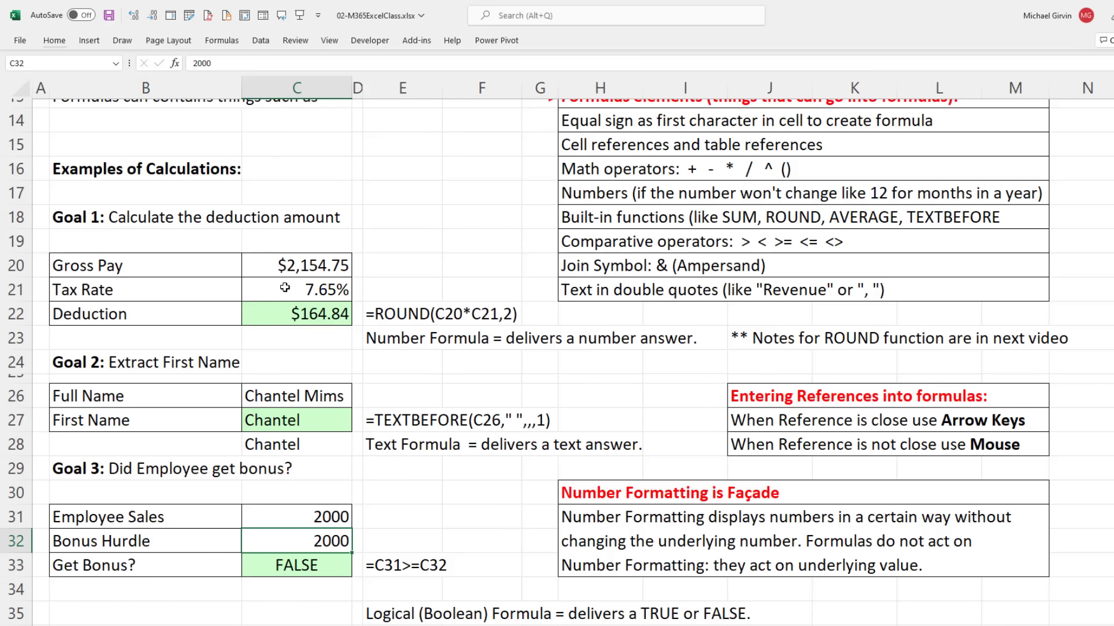
click(304, 523)
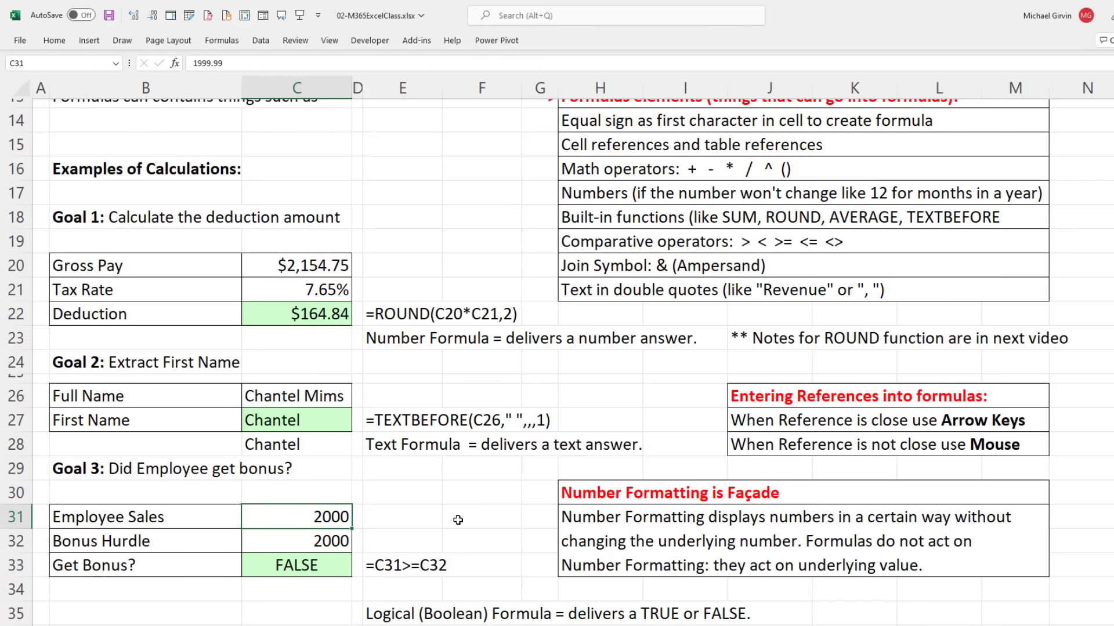
Step: Use Increase Decimal (Alt, 1) on C31 until Employee Sales shows 1999.99
key(alt)
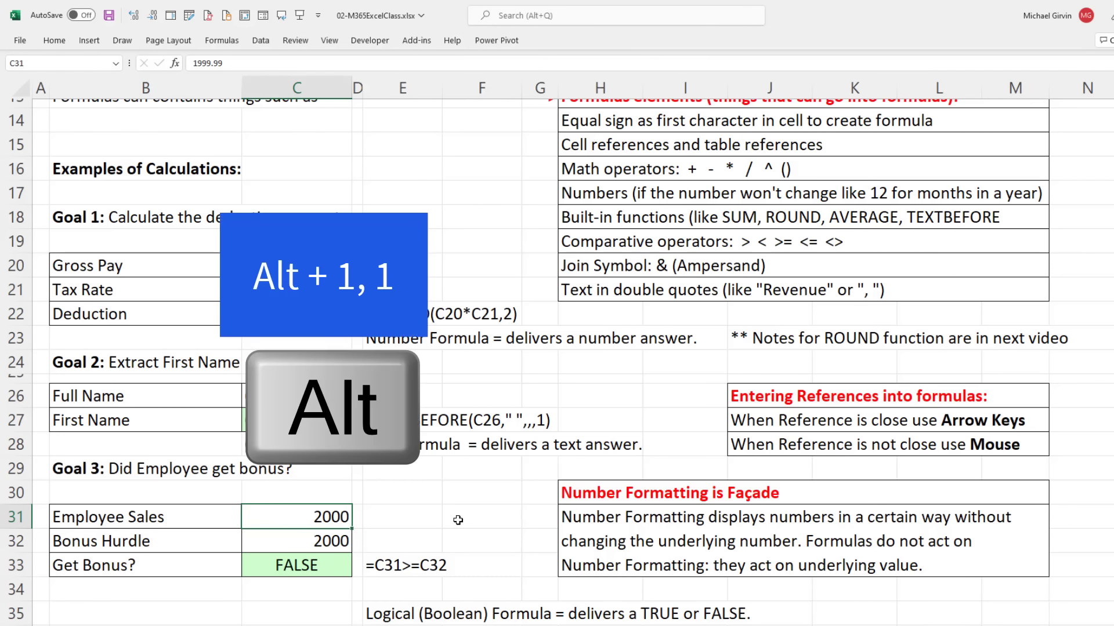
key(1)
key(1)
key(alt)
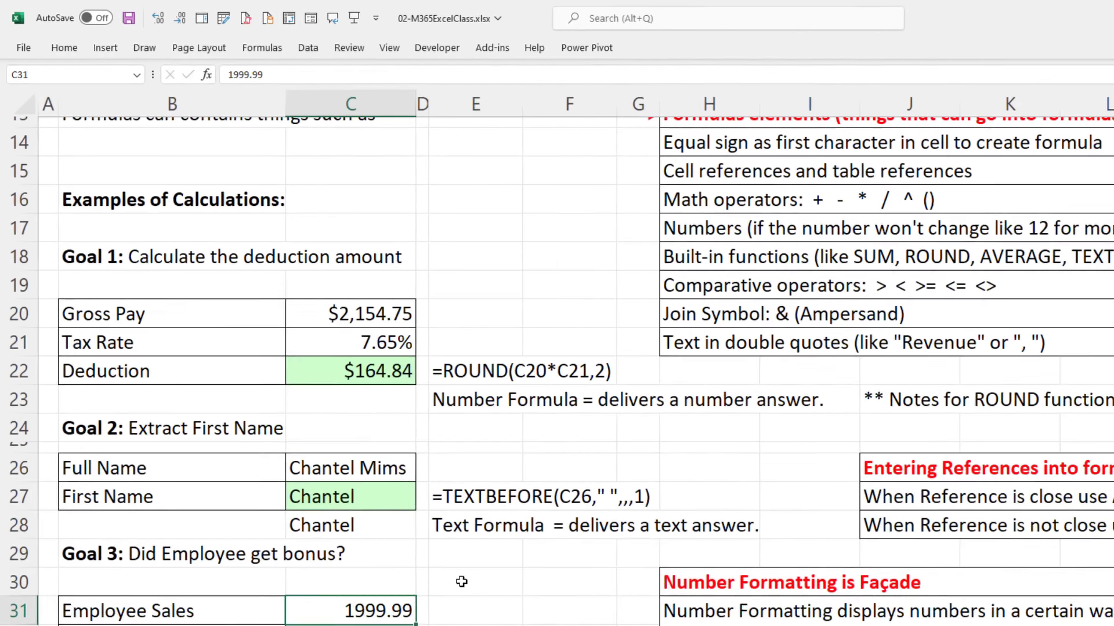
key(alt)
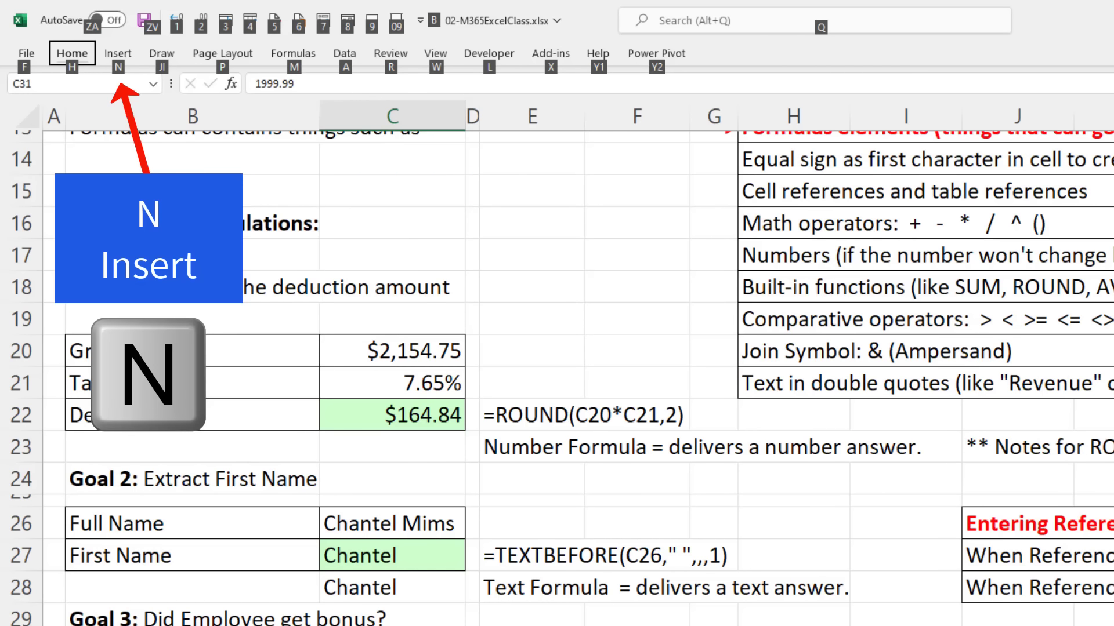
key(n)
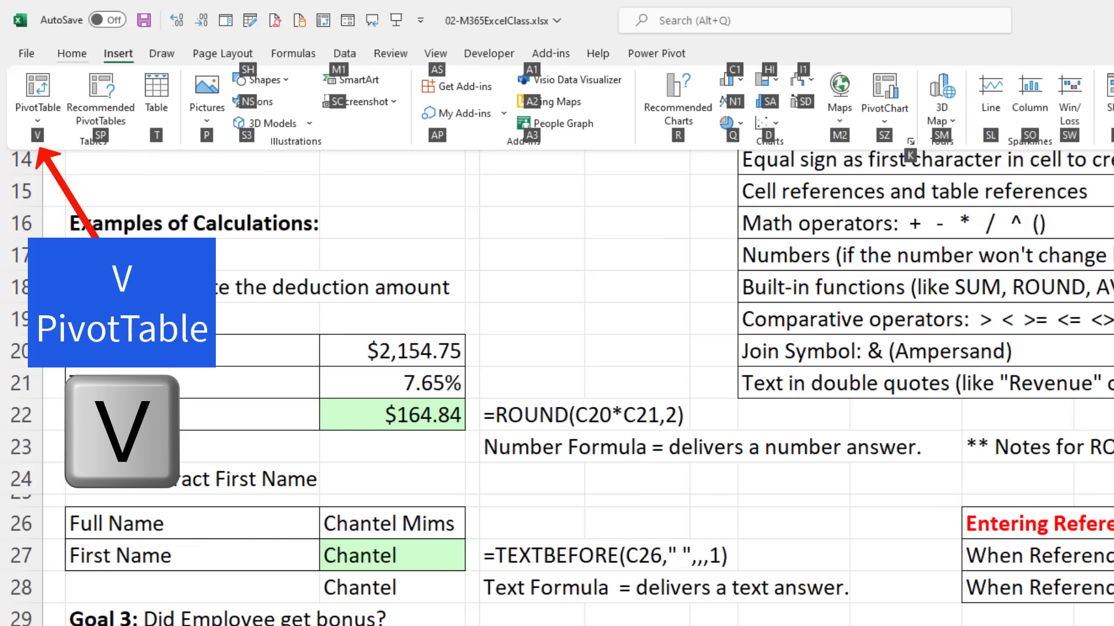
key(v)
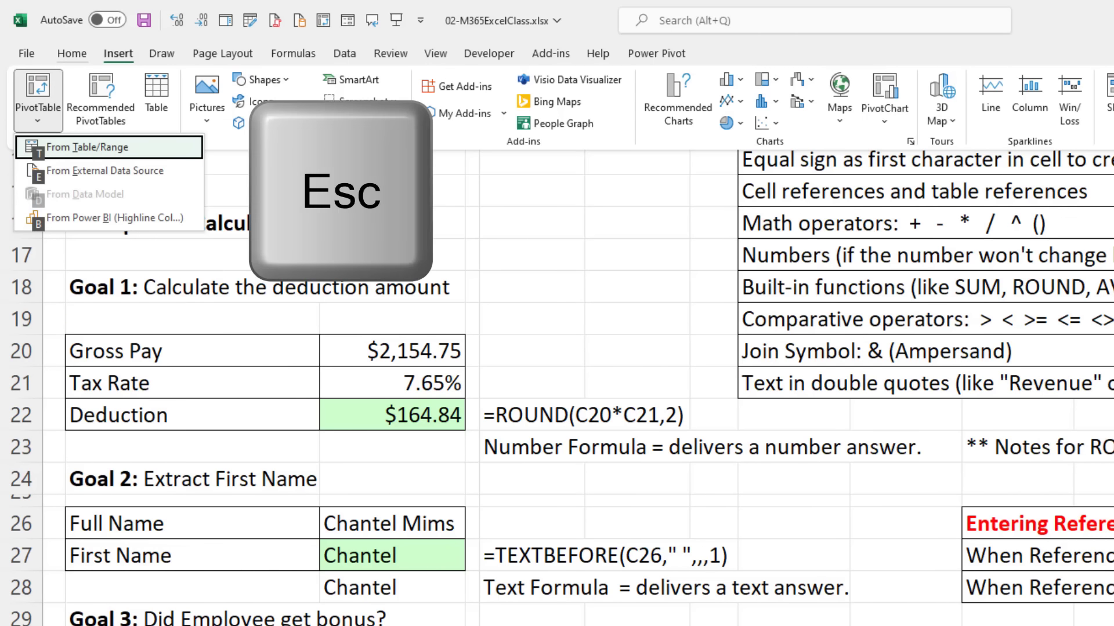
key(Escape)
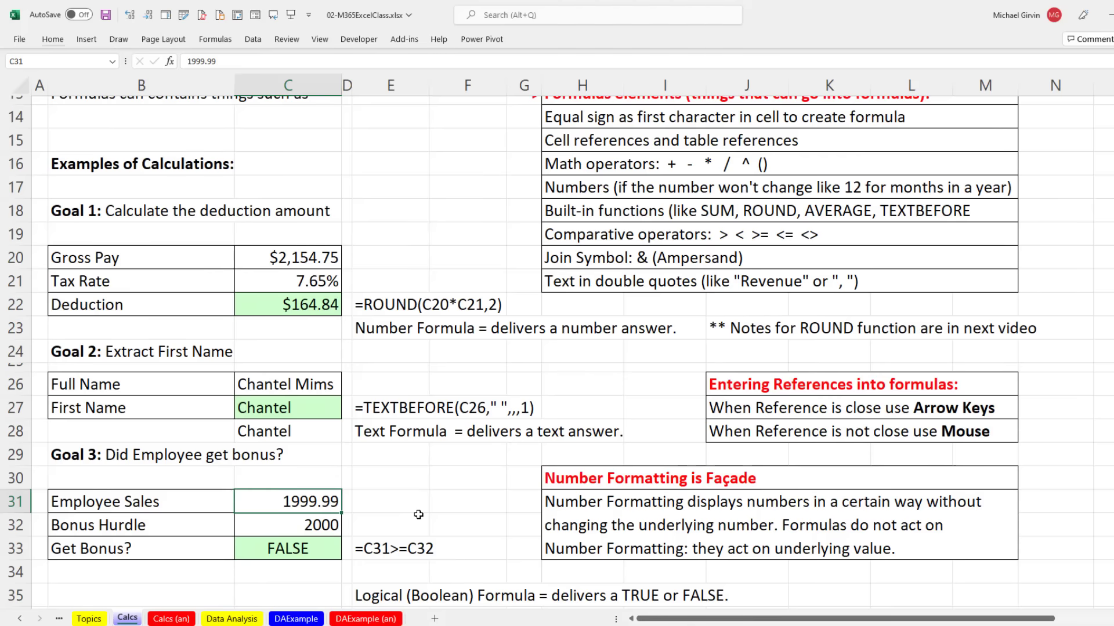
Step: Scroll down to the Goal 4 e-mail claim about 23 of 30 students passing
scroll(419, 514, down, 3)
scroll(419, 515, down, 3)
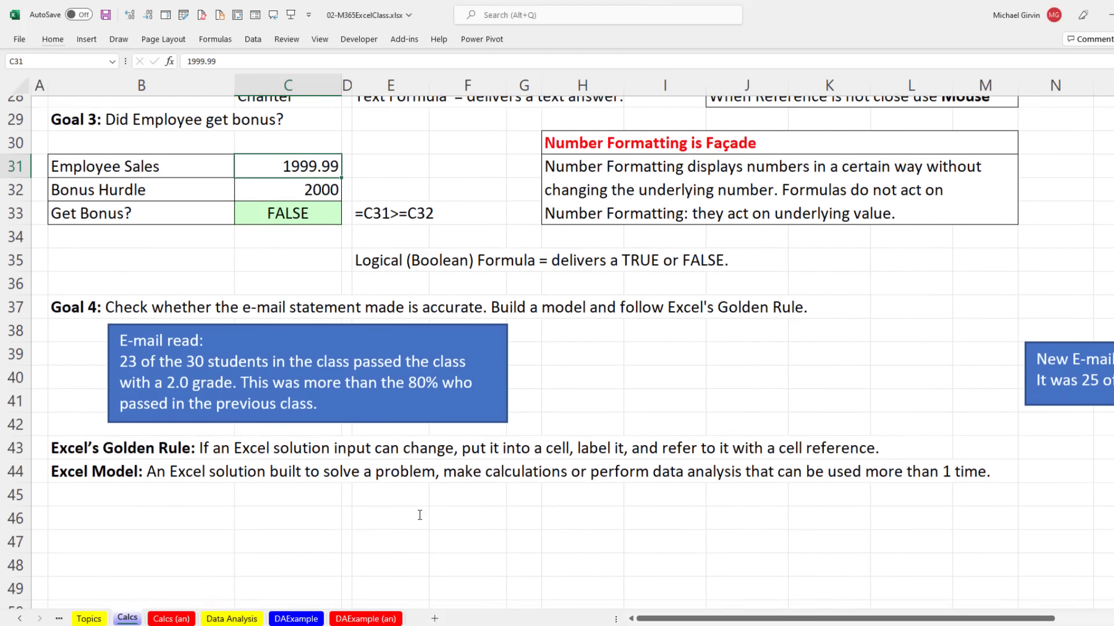
scroll(419, 515, down, 1)
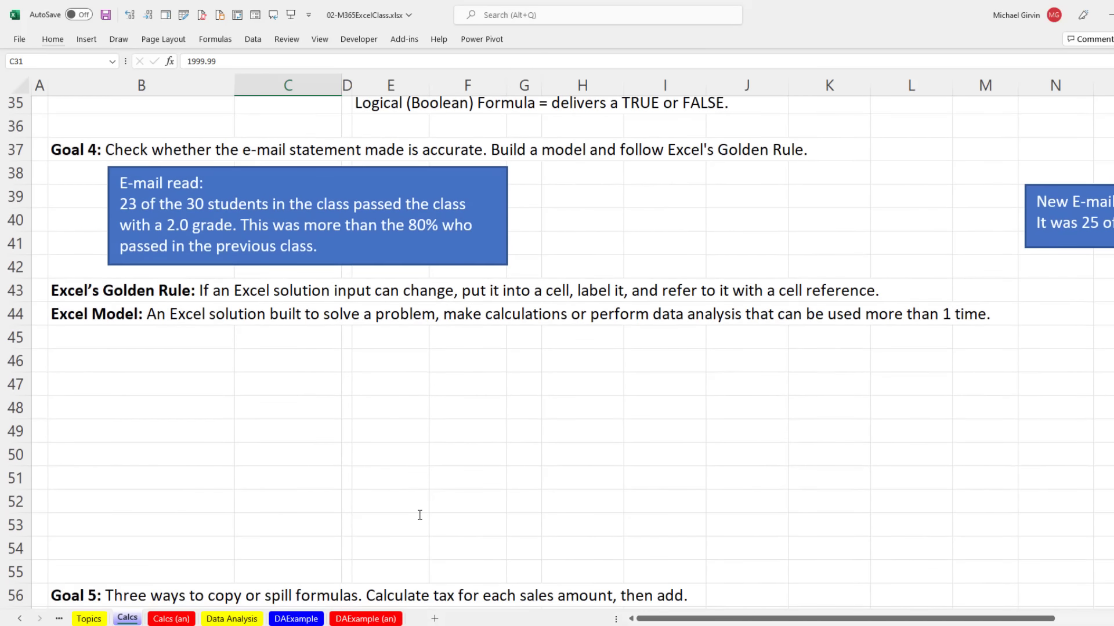
scroll(419, 515, up, 1)
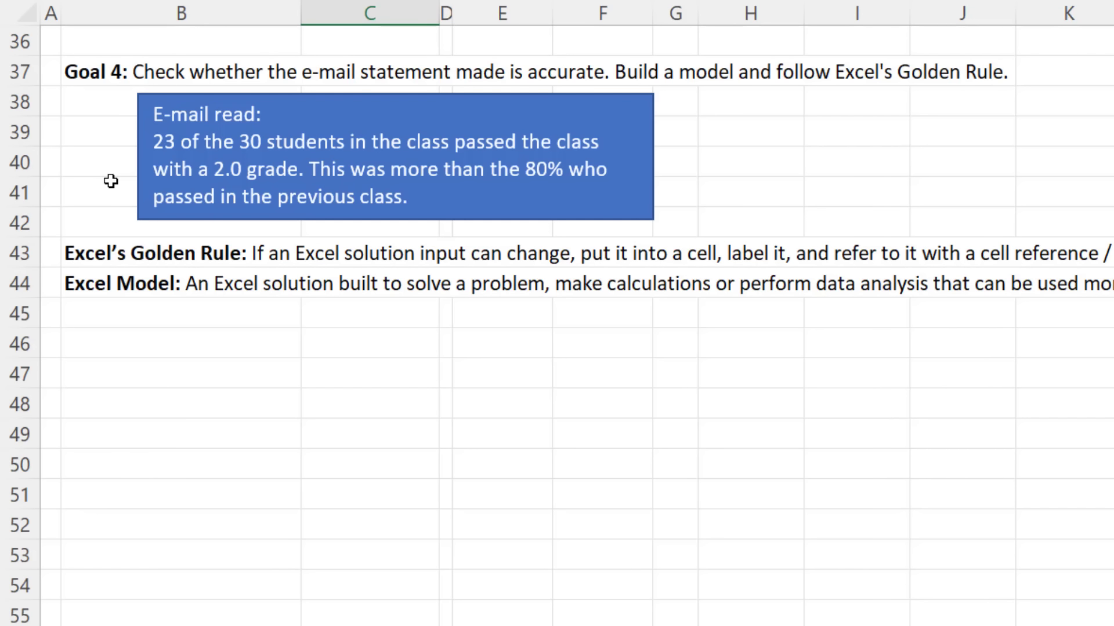
click(317, 344)
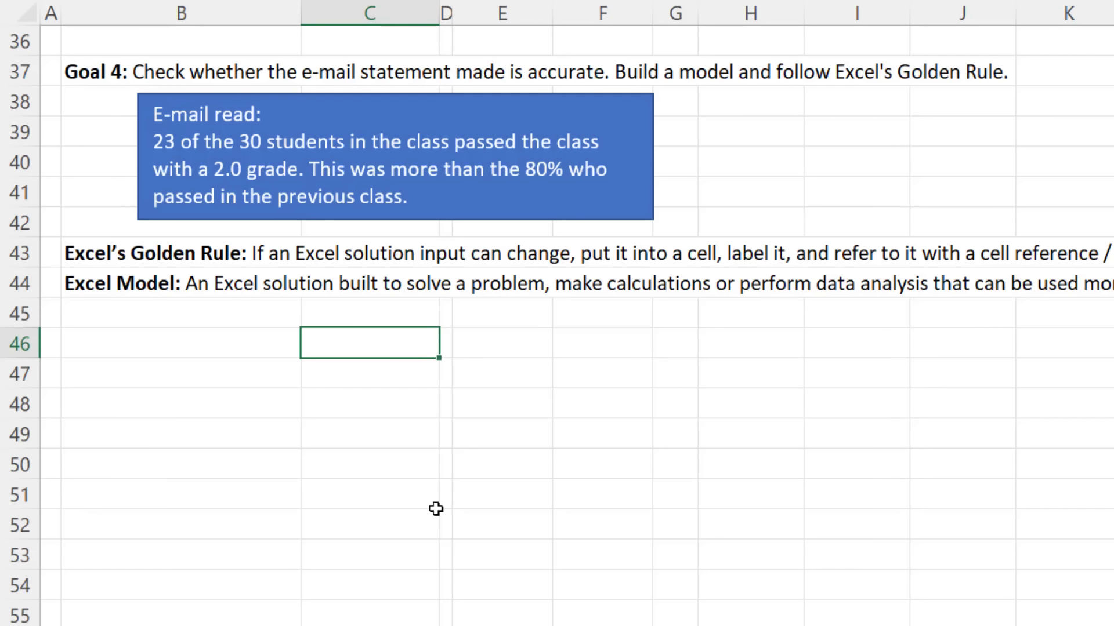
text(=23)
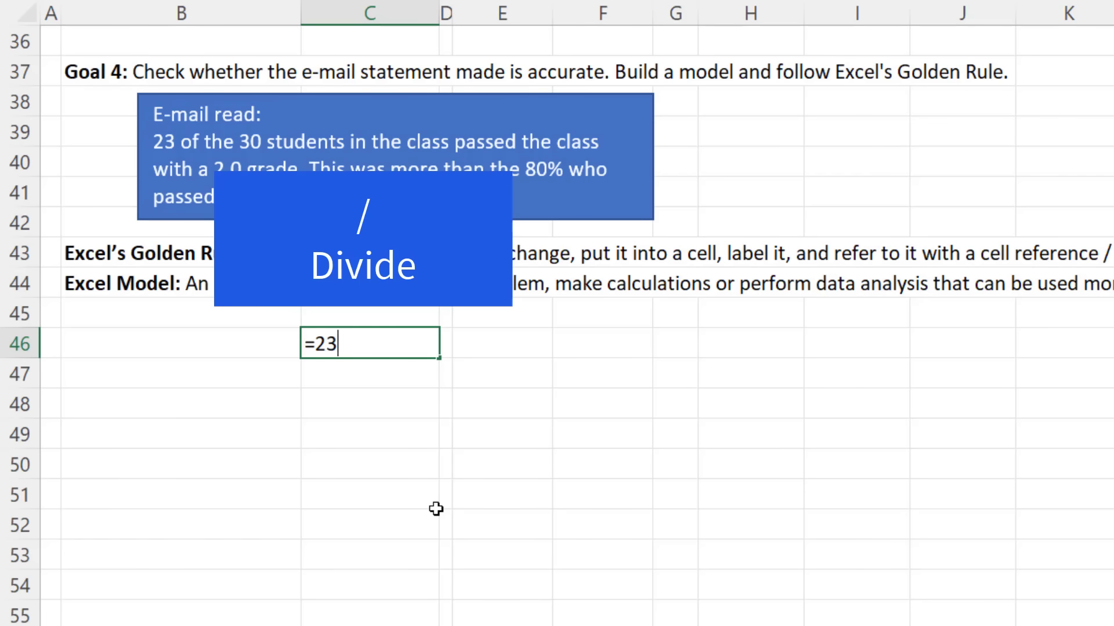
text(/30)
key(Return)
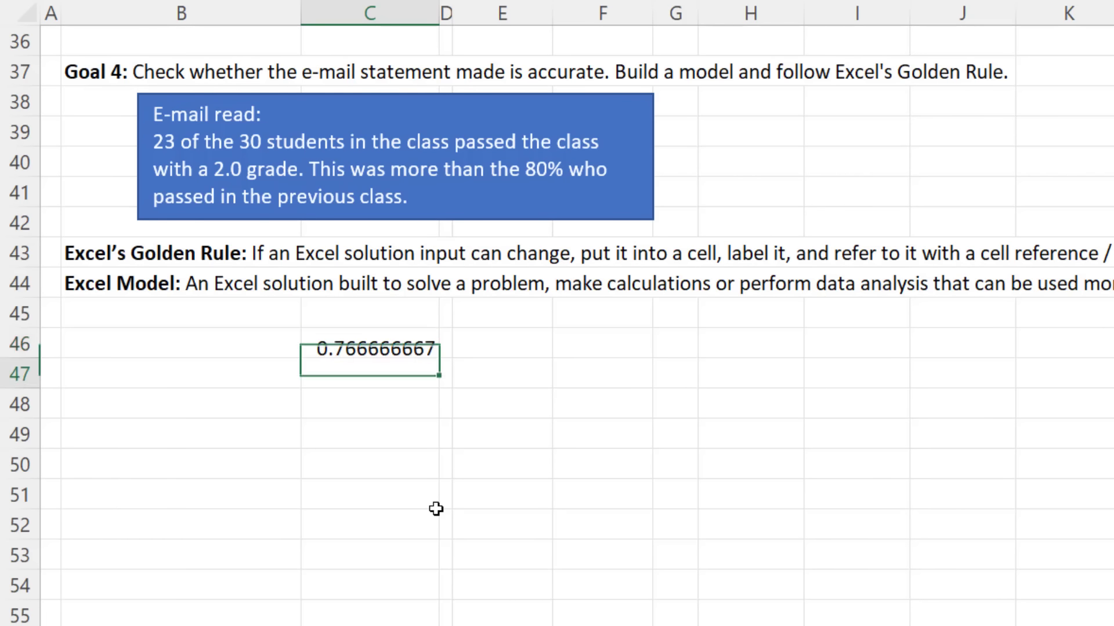
key(Return)
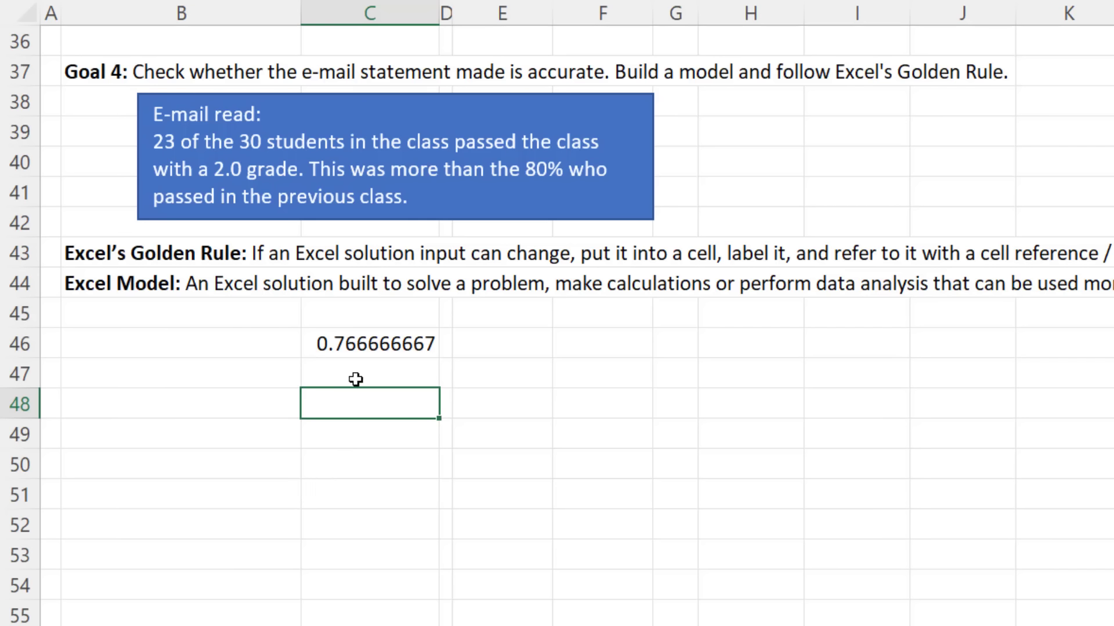
click(243, 349)
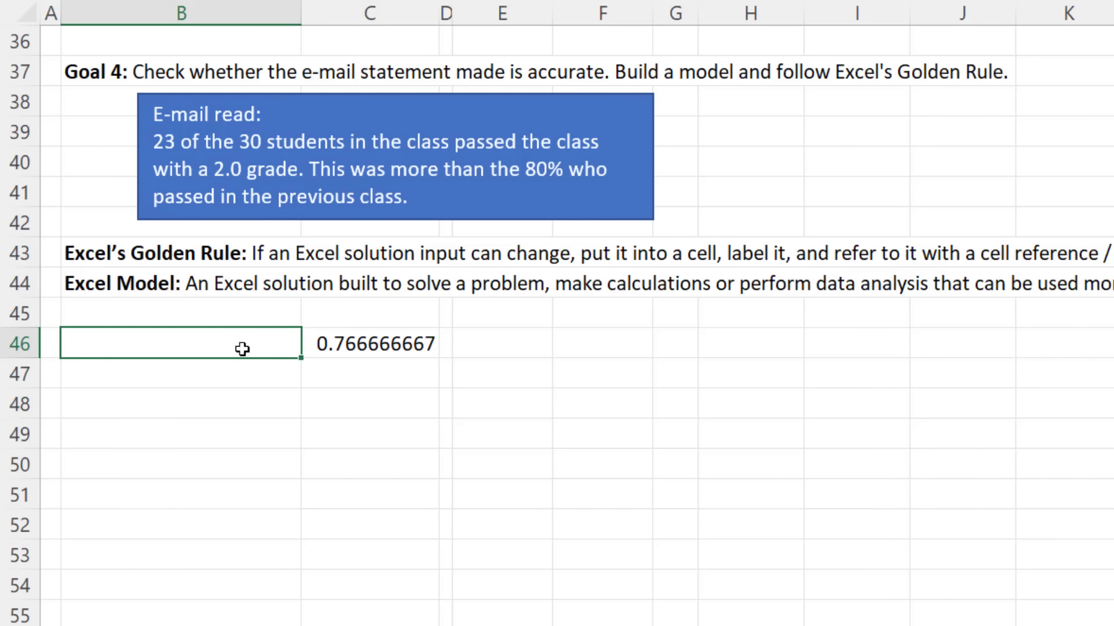
click(238, 378)
click(237, 392)
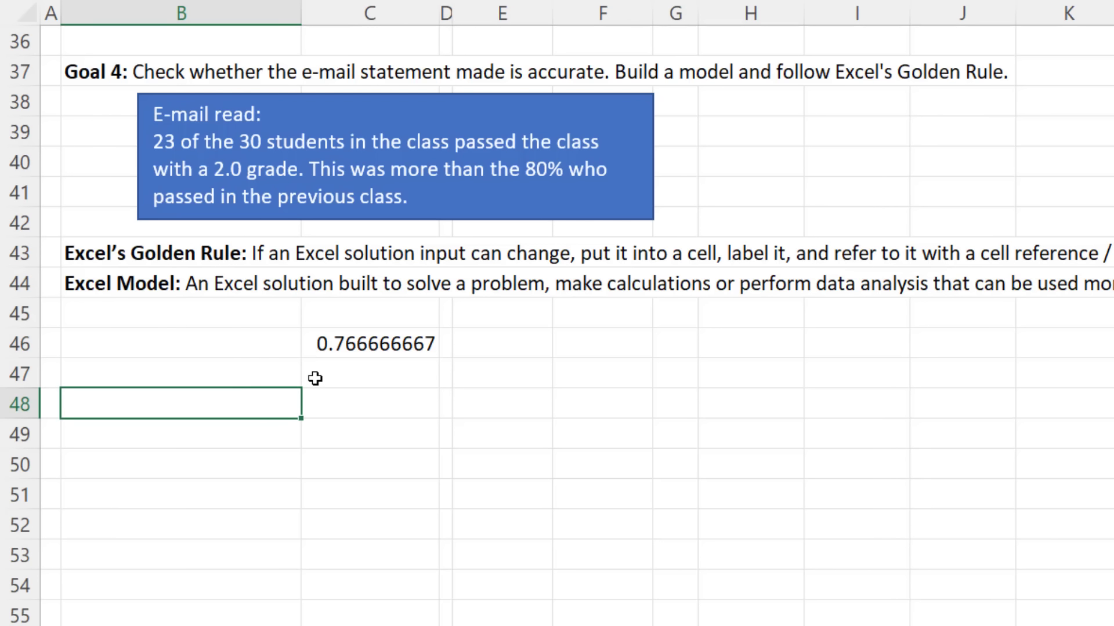
click(315, 378)
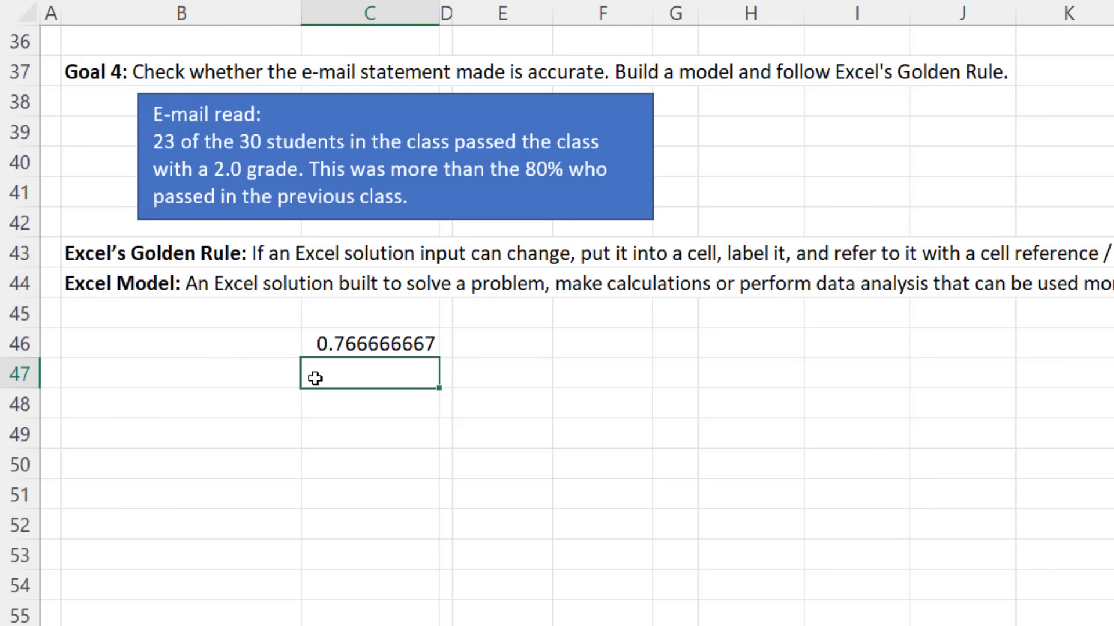
click(319, 409)
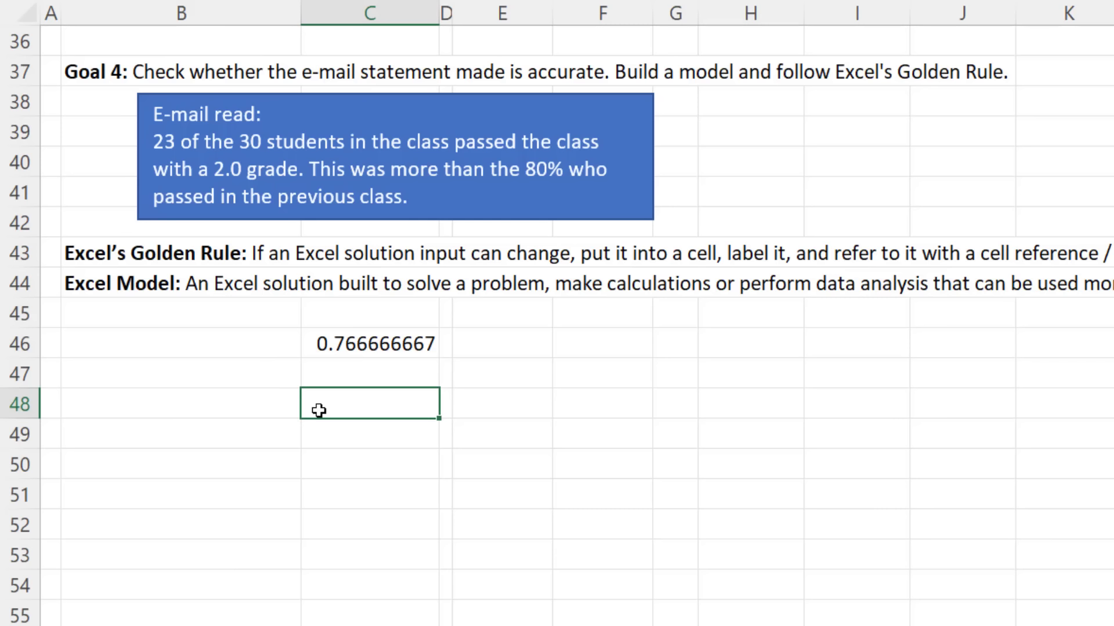
click(416, 344)
key(F2)
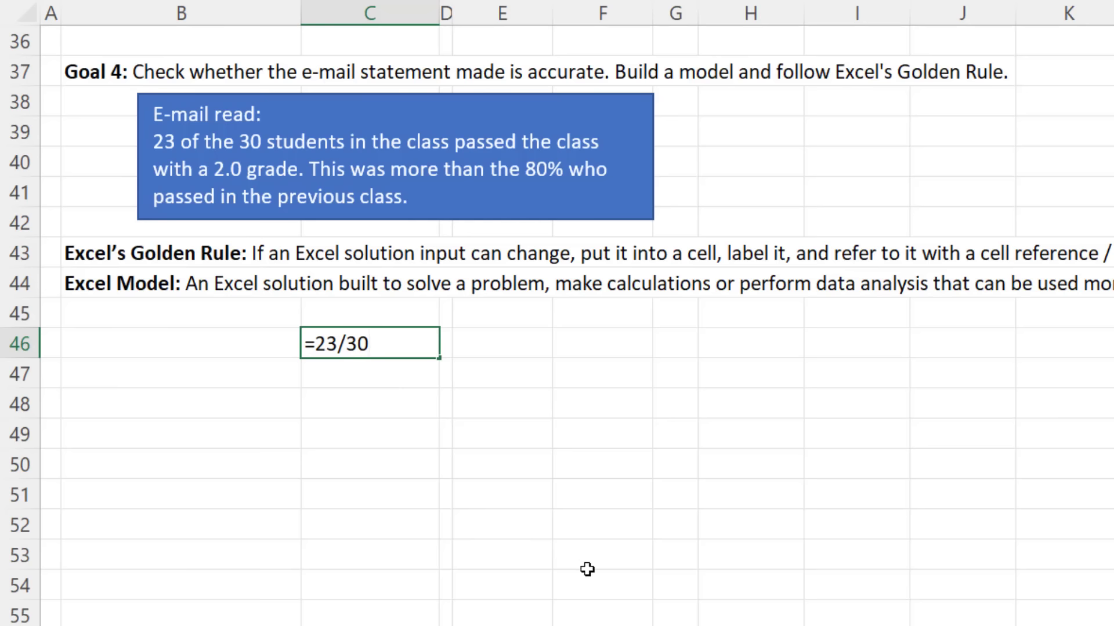
key(Escape)
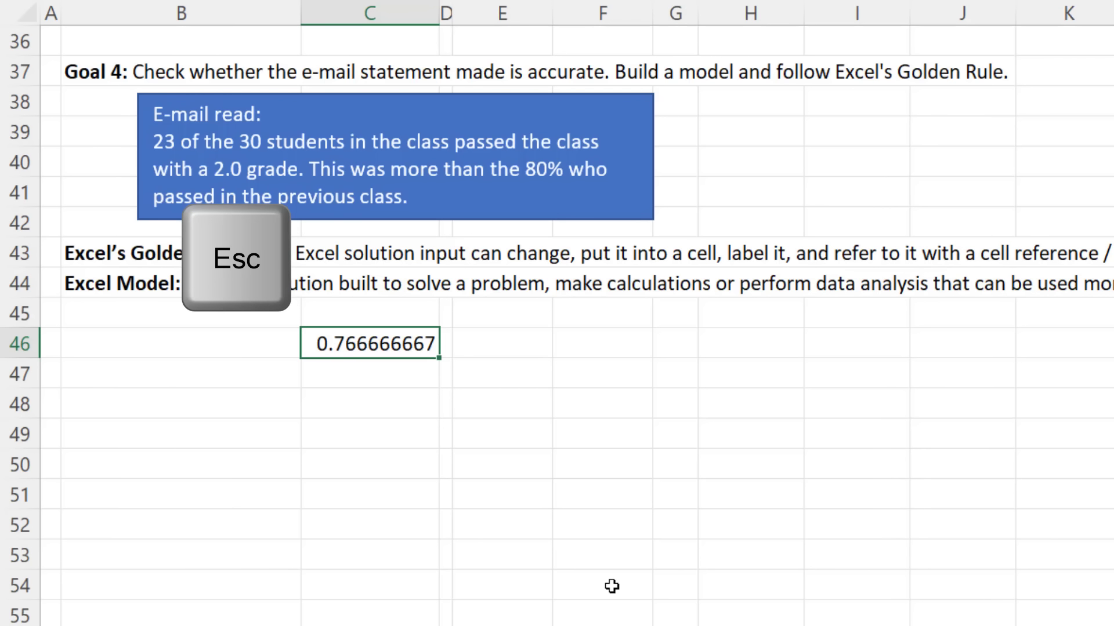
key(Delete)
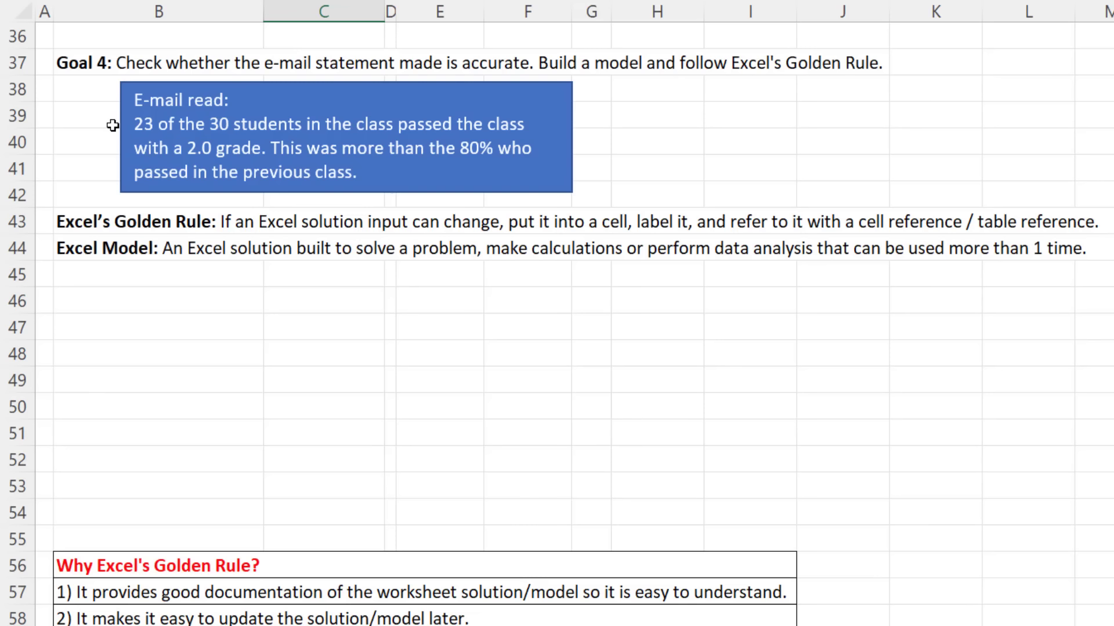
Step: Label B46 '# Students Passed (>=2.0)' and enter 23 beside it
click(171, 308)
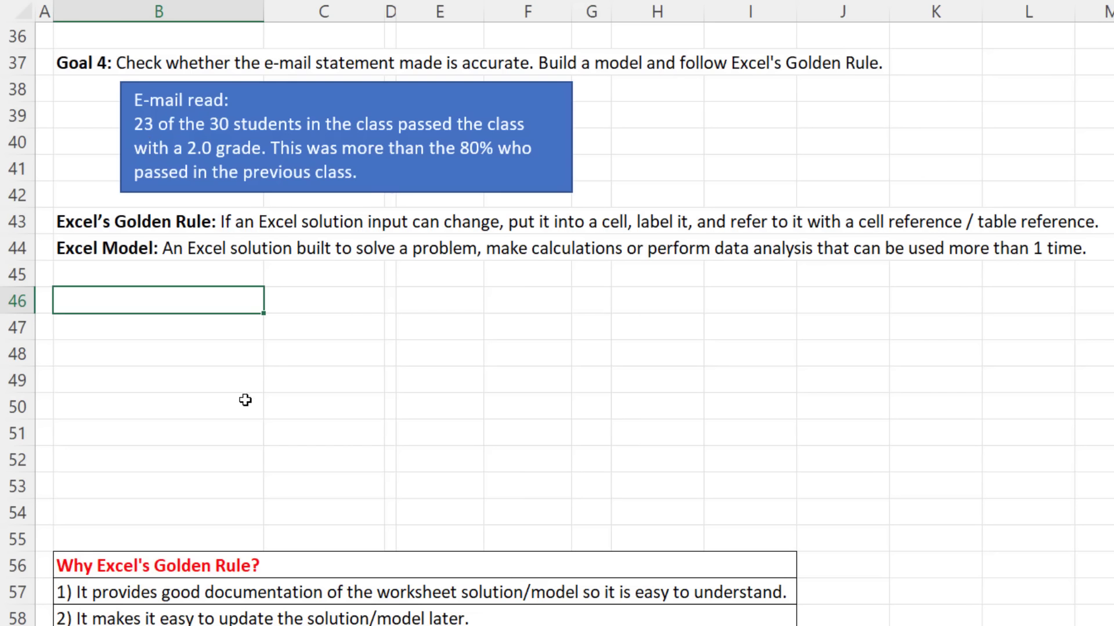
text(#)
text(Students Passed (>)
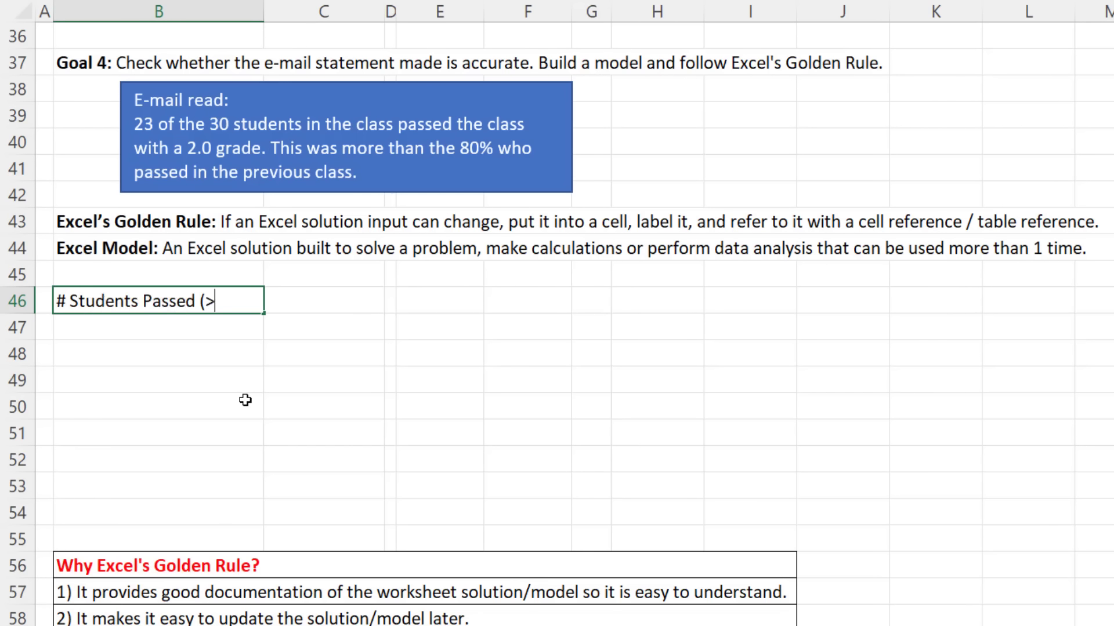
text(=2.0))
key(Tab)
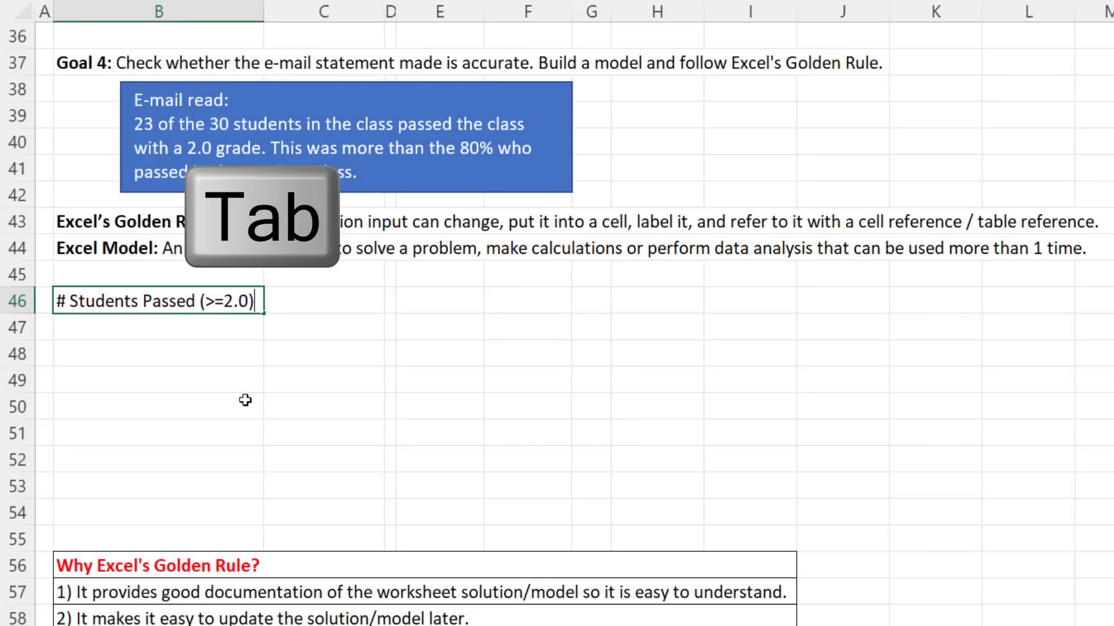
text(23)
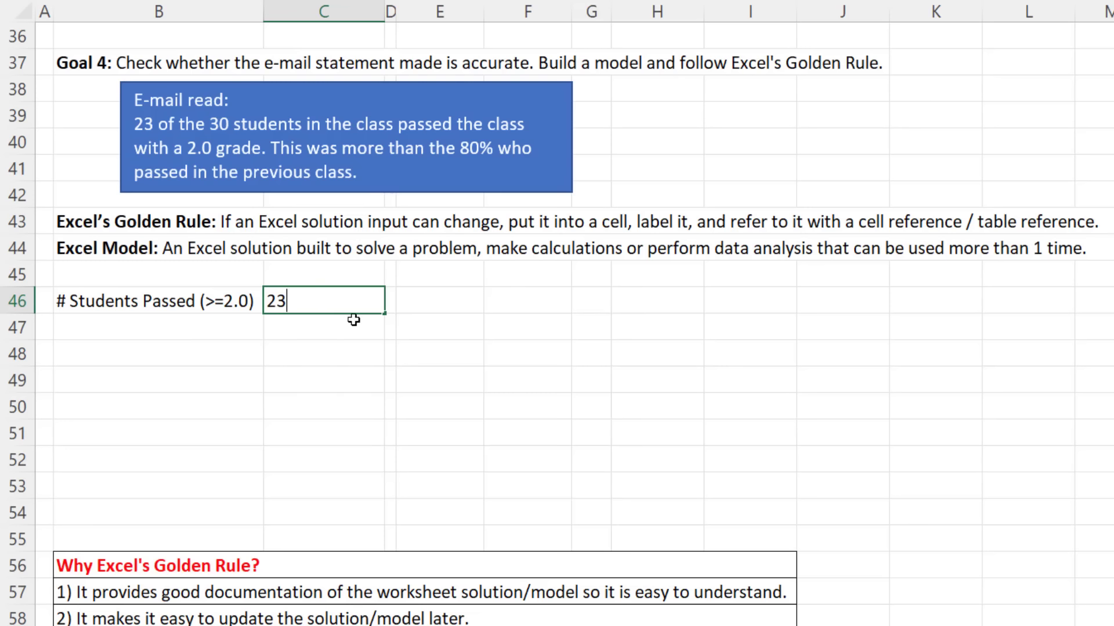
key(Return)
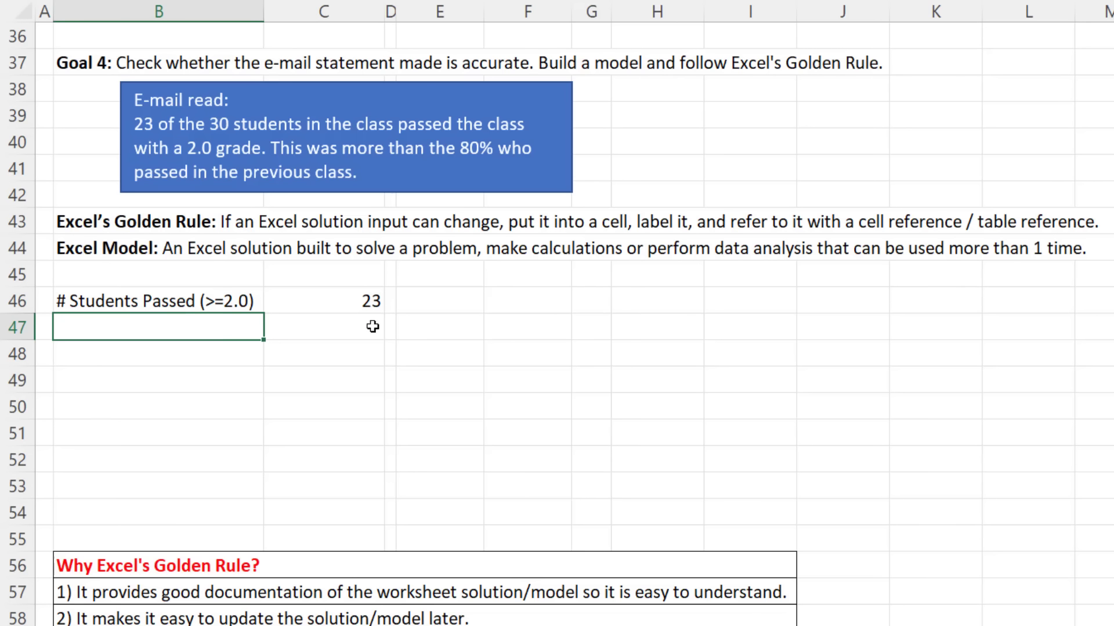
Step: Add 'Total Students in Class' with 30 and '% Passed in Last Class' with .8
text(Total Students in C)
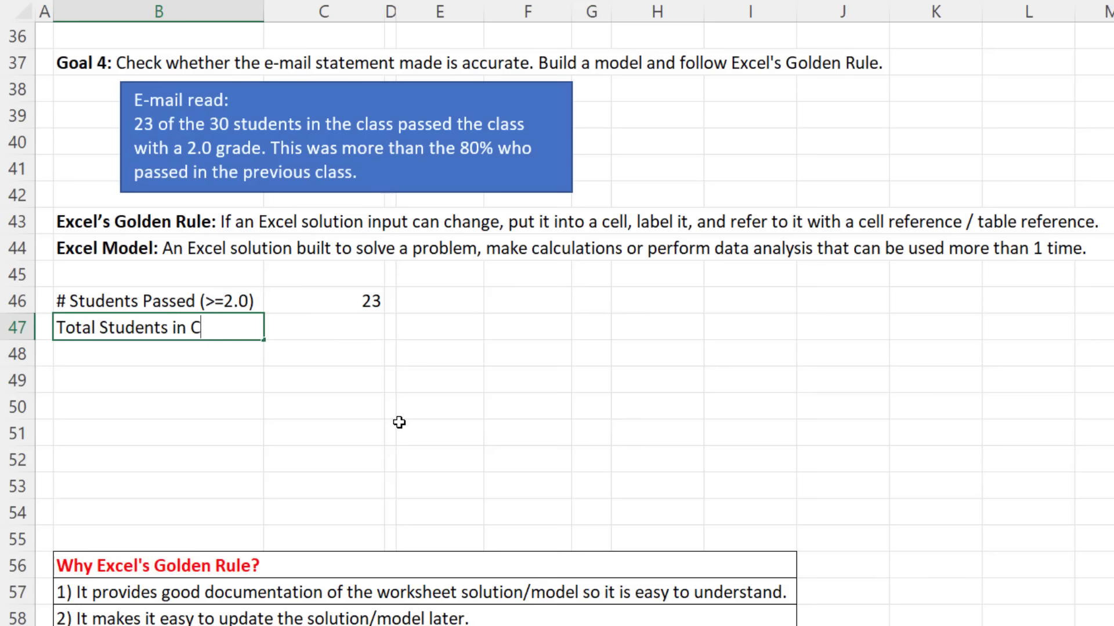
text(lass)
key(Tab)
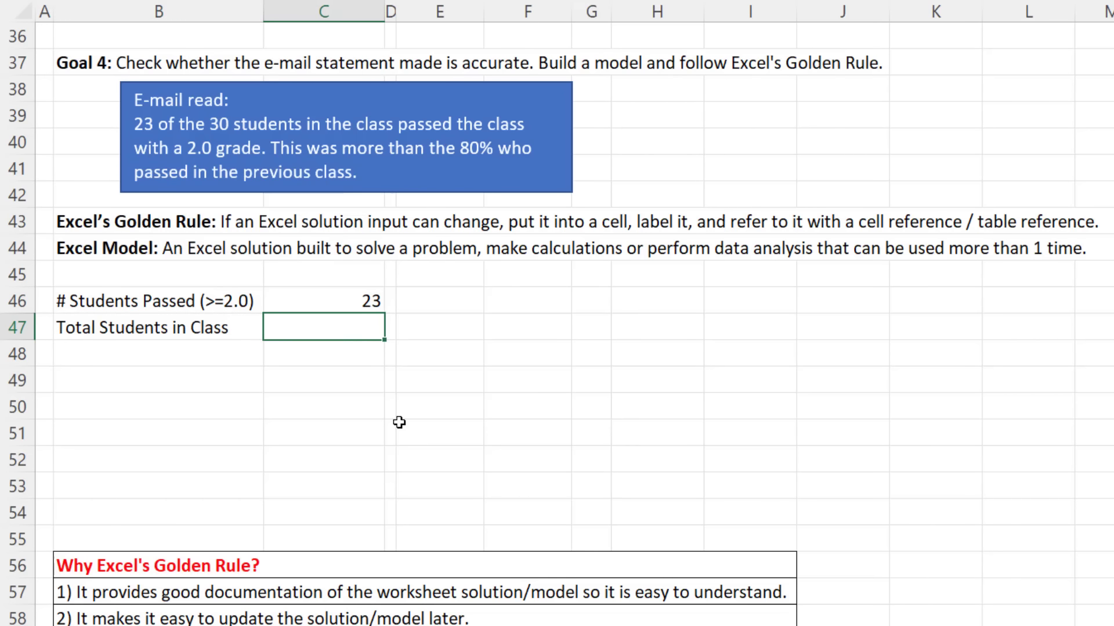
text(30)
key(Return)
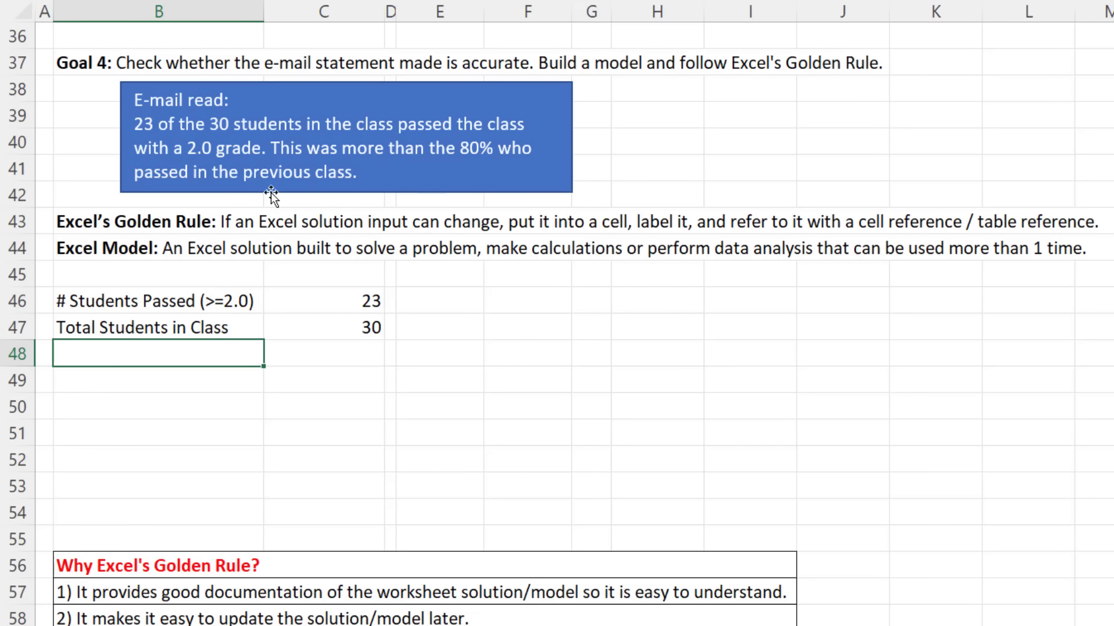
text(% Passed in Last V)
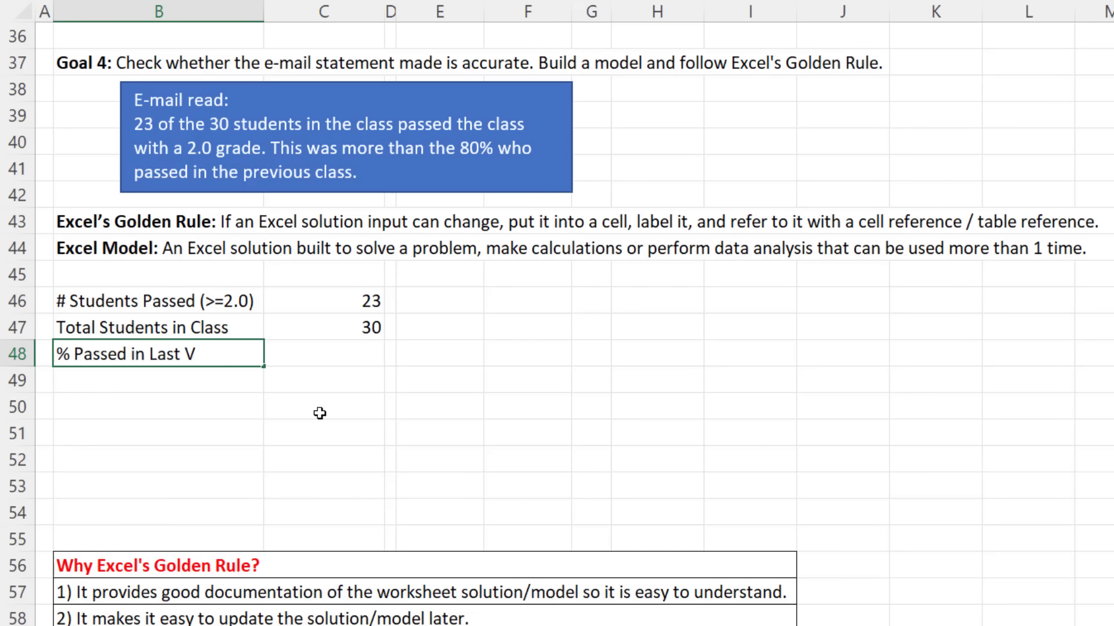
key(BackSpace)
text(Class)
key(Tab)
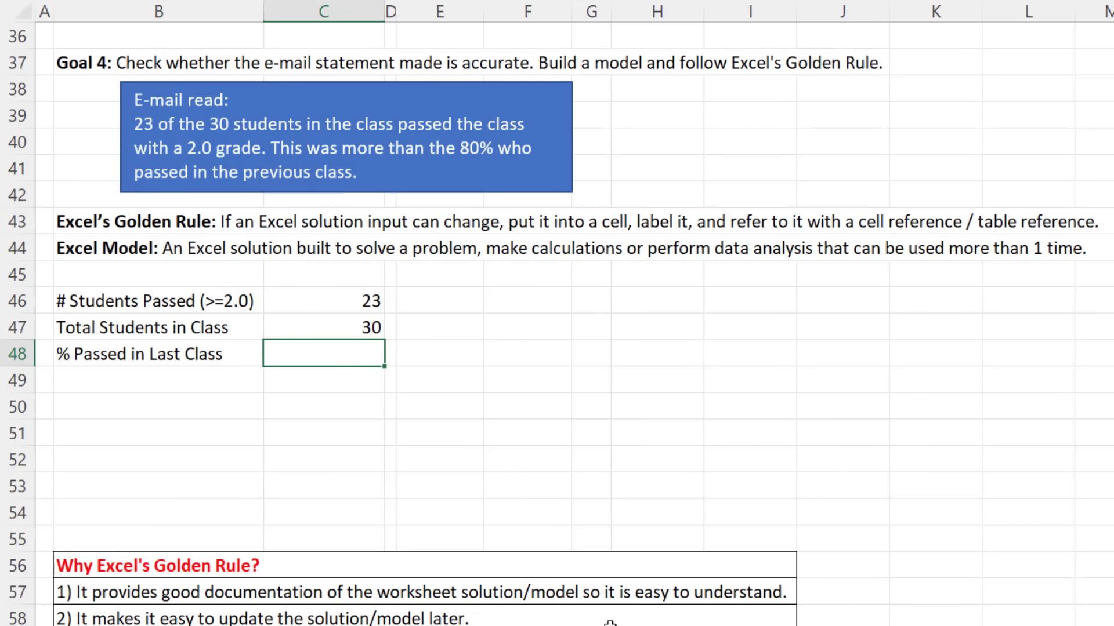
text(.8)
Step: Commit 0.8 in C48, format it as Percentage, then undo both changes
key(ctrl+Return)
key(ctrl+1)
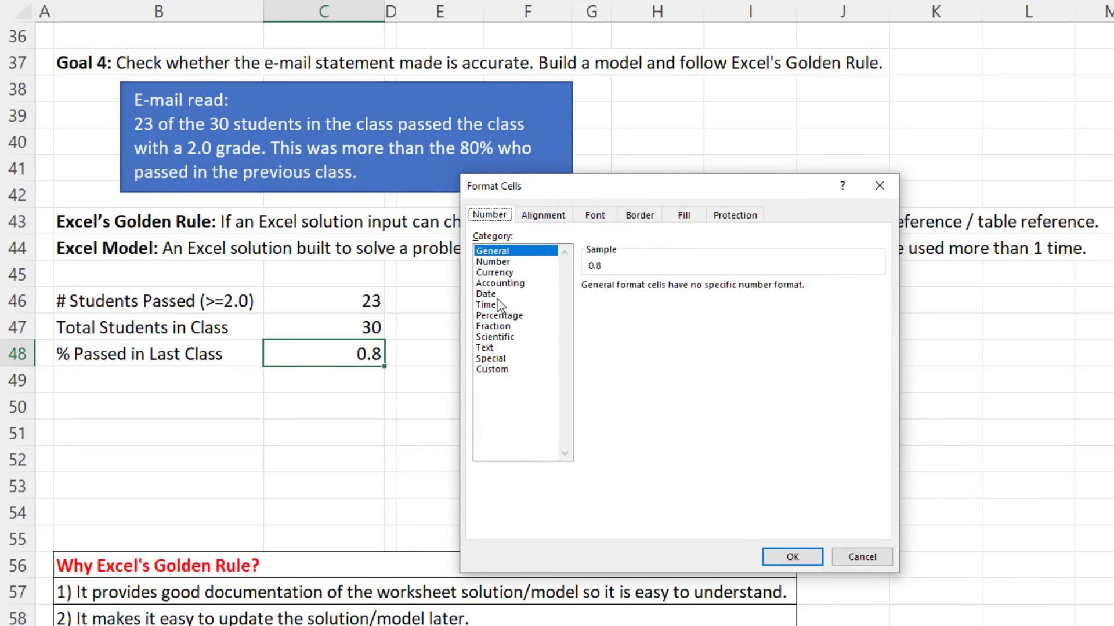
click(496, 316)
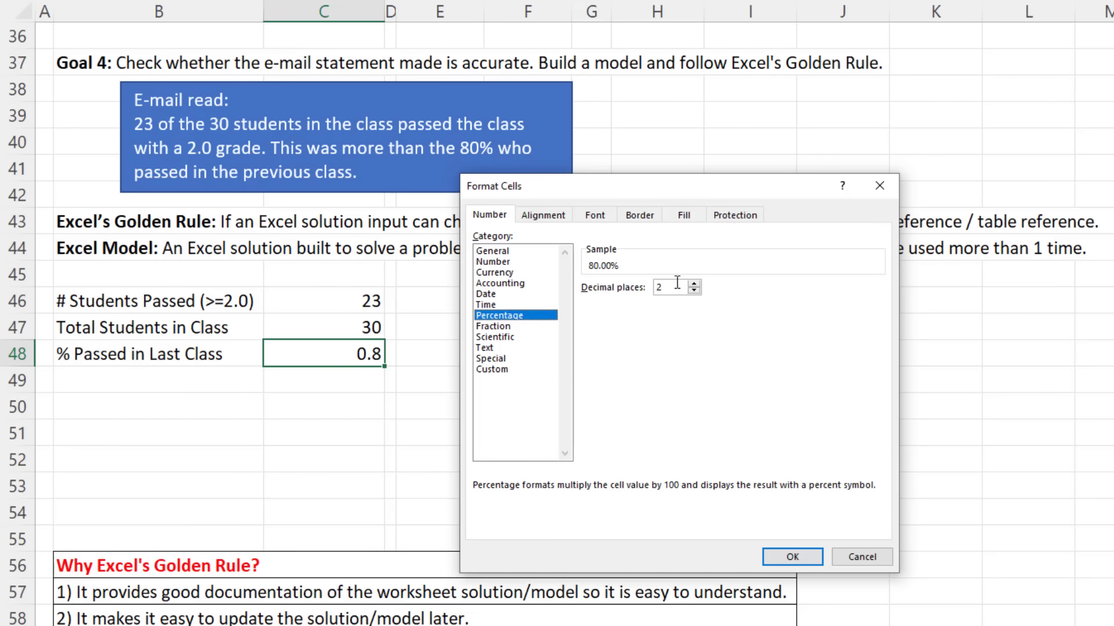
click(791, 556)
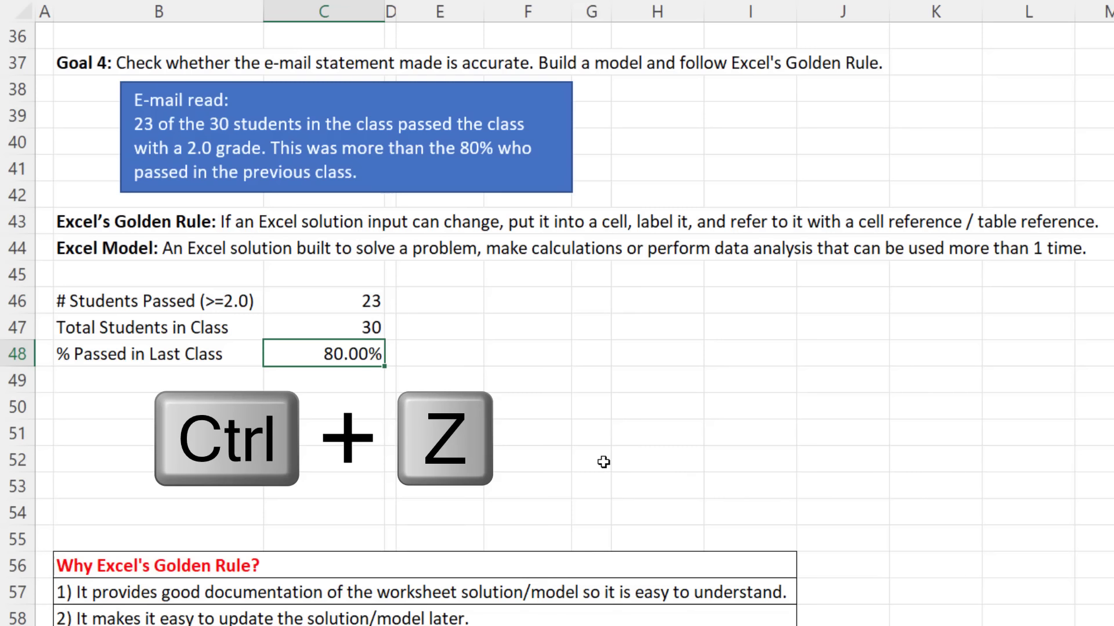
key(ctrl+z)
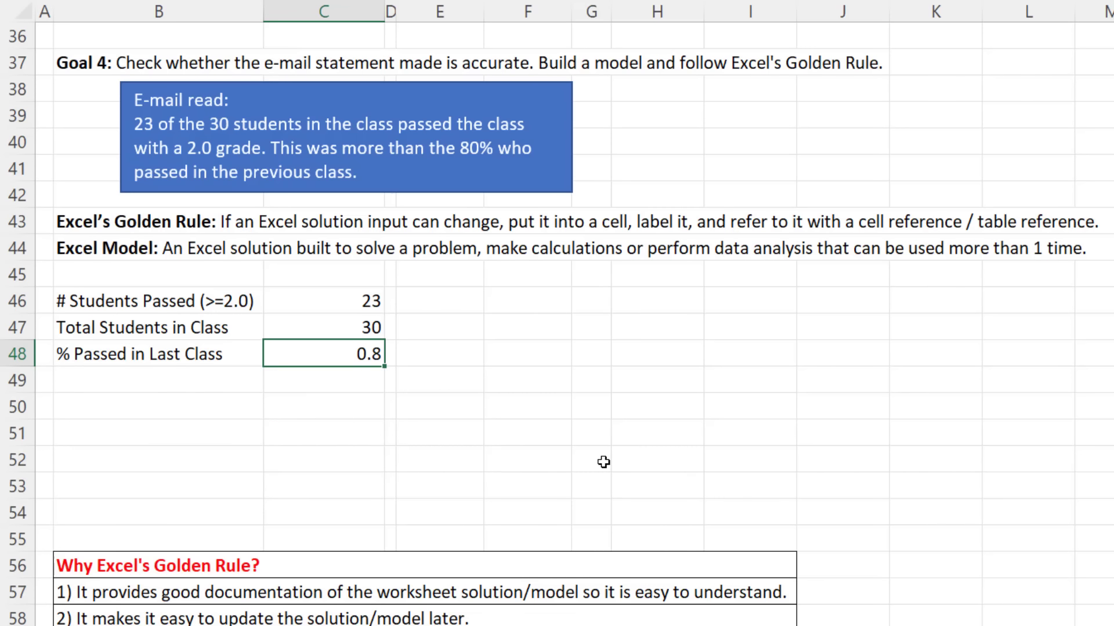
key(ctrl+z)
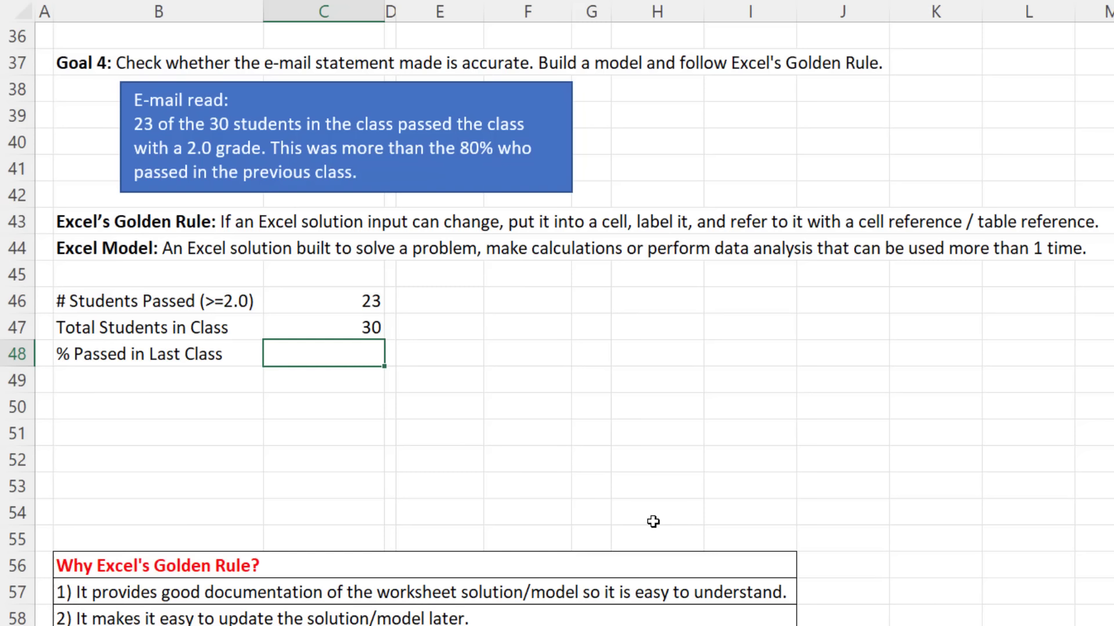
Step: Enter 80.00% in C48 and label B49 '% Passed This Class'
text(80.00)
key(Return)
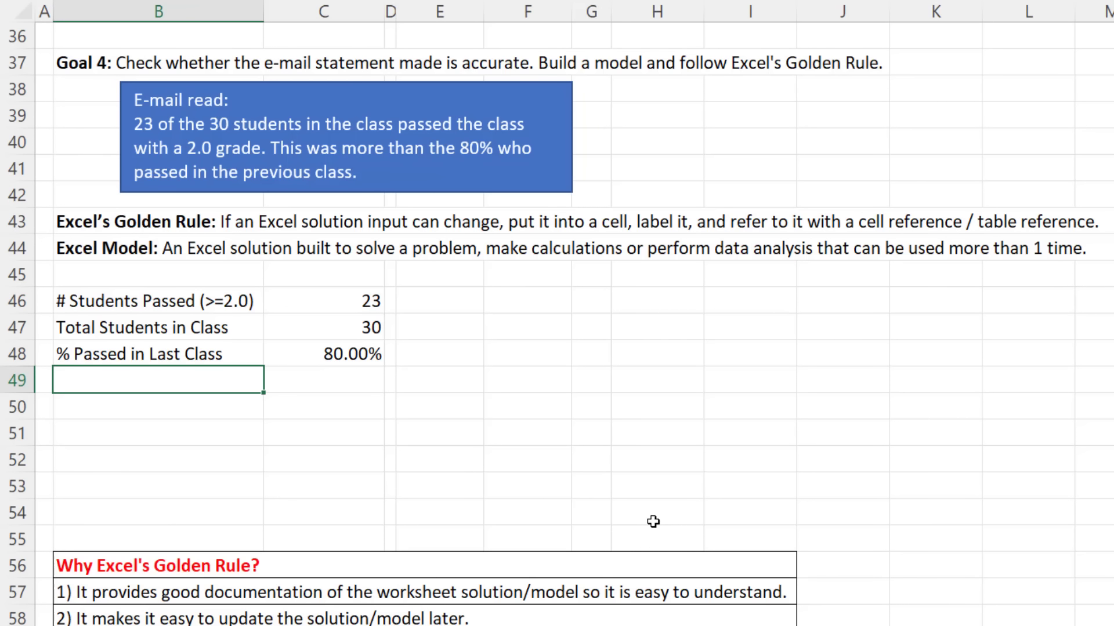
text(% Passed Thi)
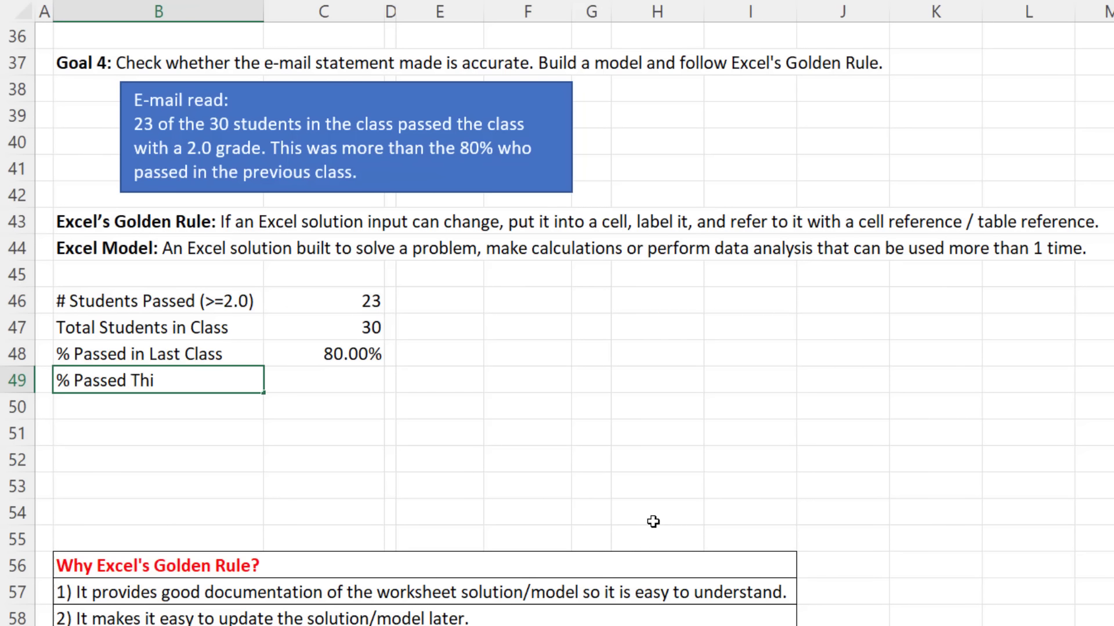
text(s Class)
key(Tab)
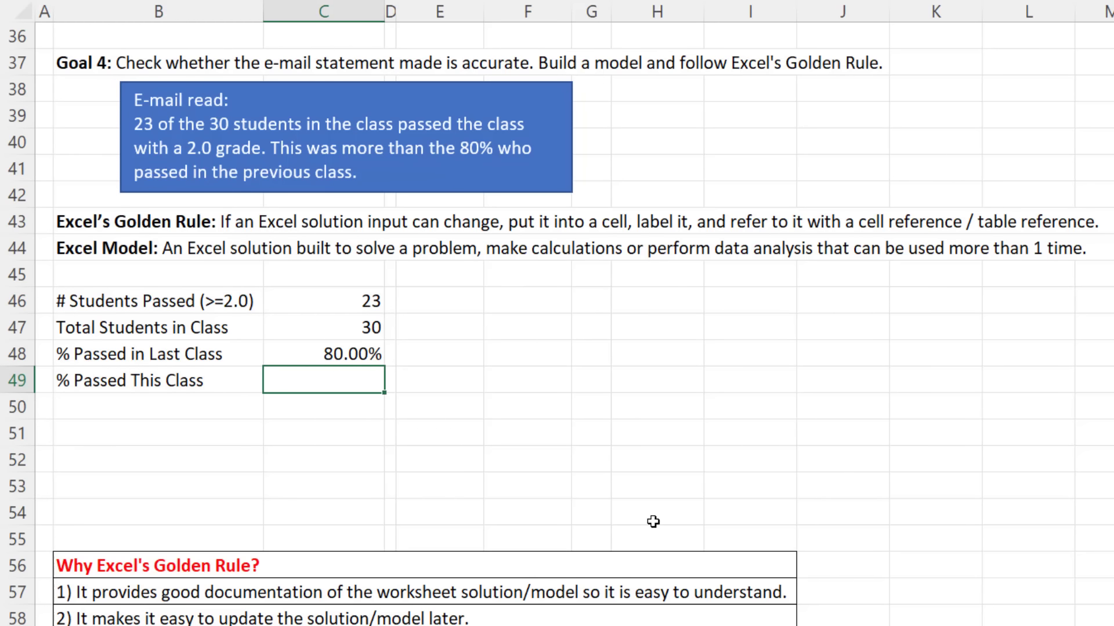
Step: Enter =C46/C47 in C49 and format it as Percentage with 2 decimals, showing 76.67%
text(=)
key(Up)
key(Up)
key(Up)
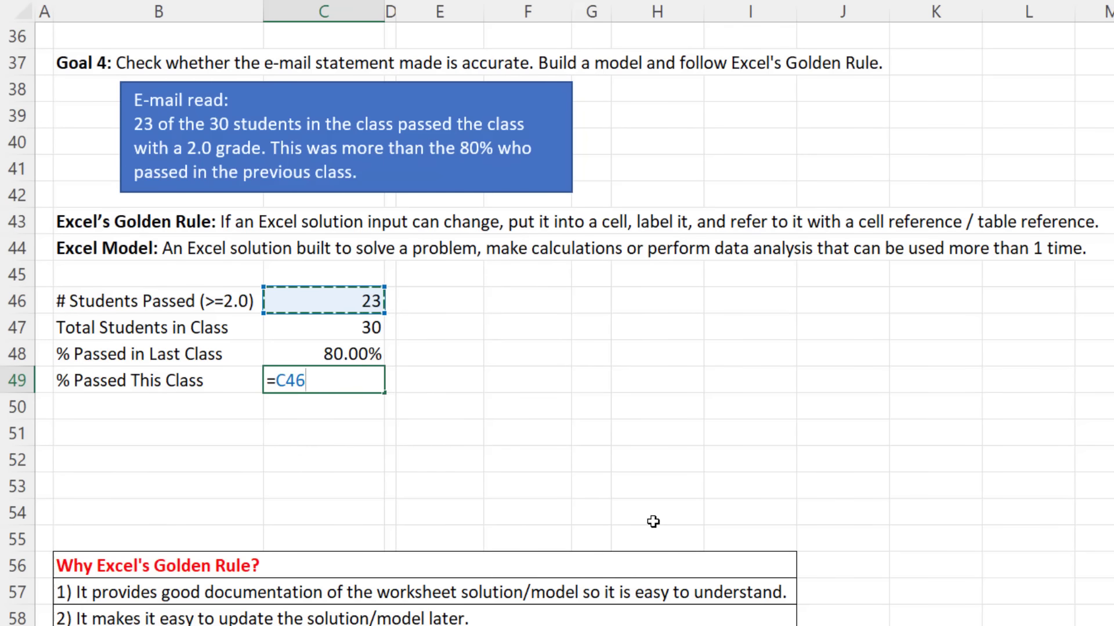
text(/)
key(Up)
key(Up)
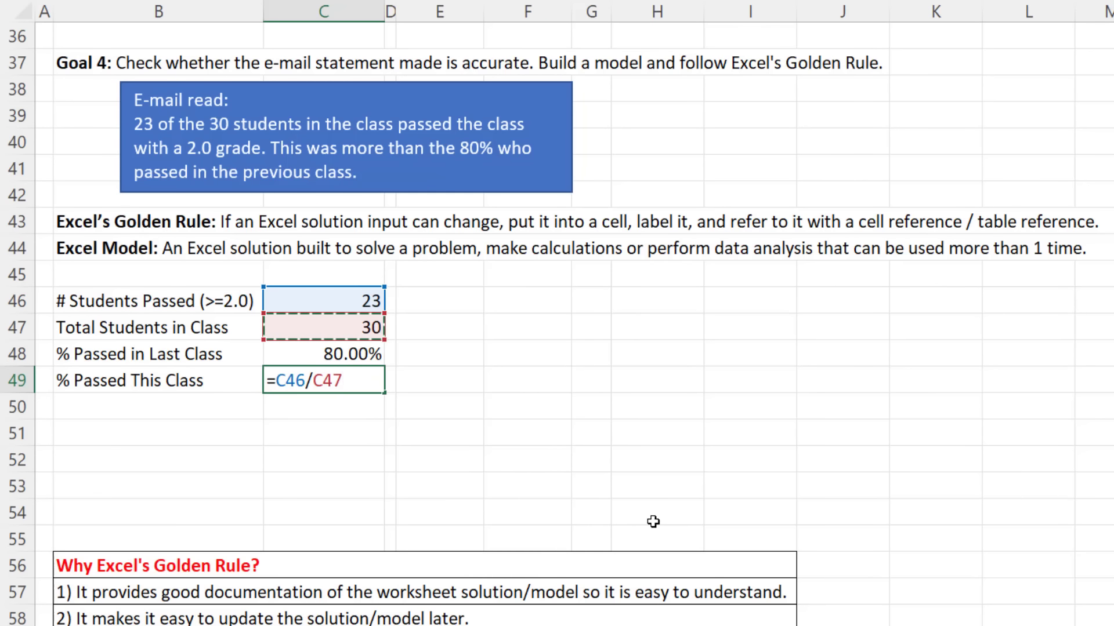
key(ctrl+Return)
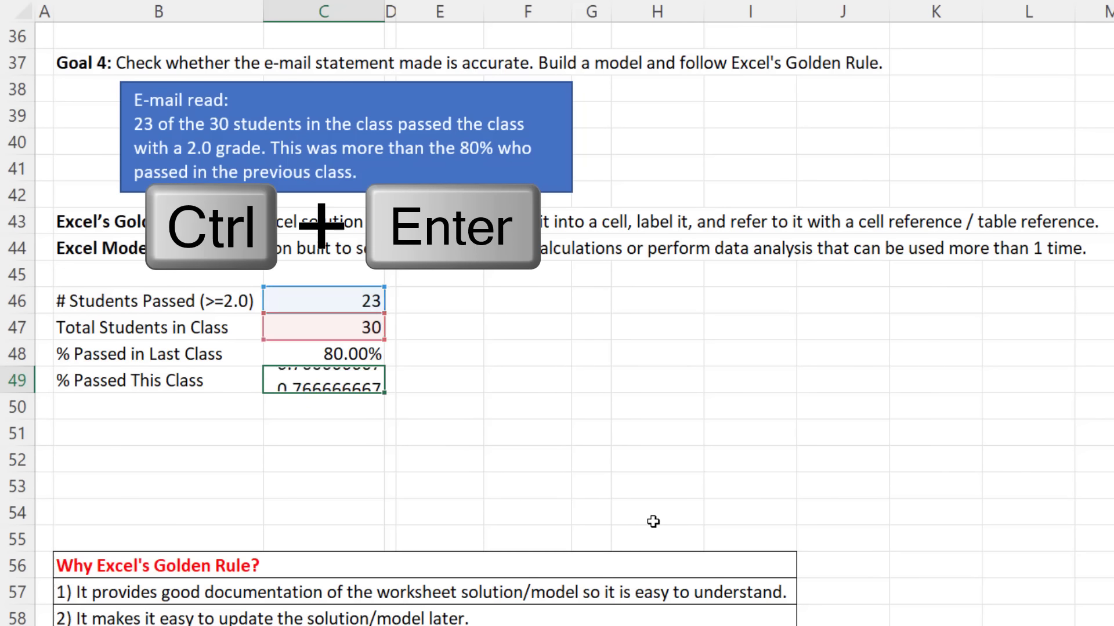
key(ctrl+1)
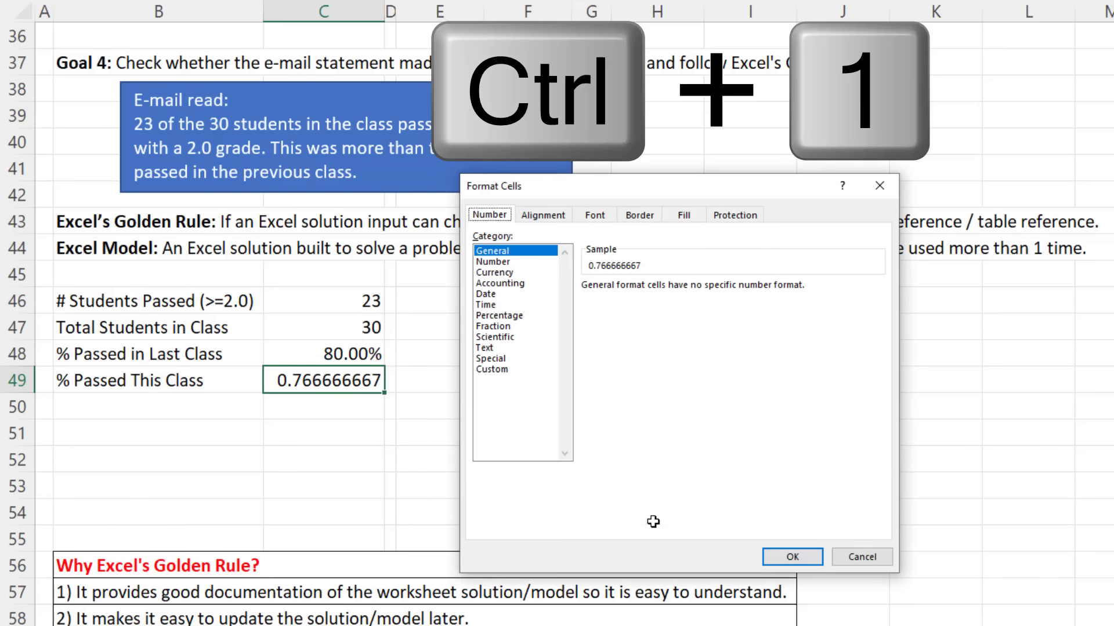
click(520, 316)
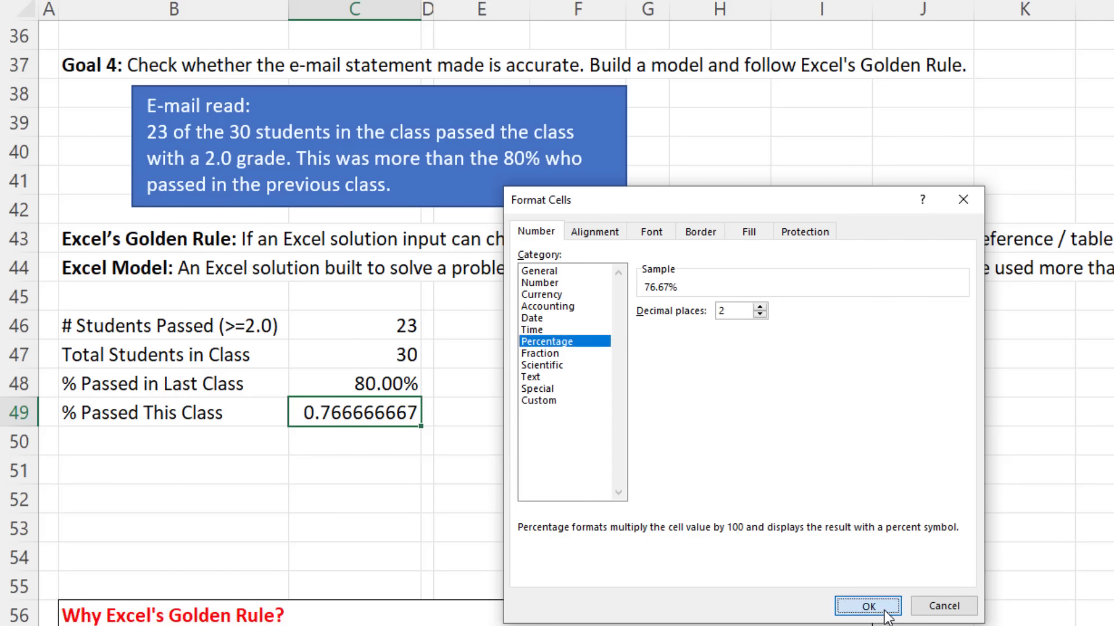
click(868, 607)
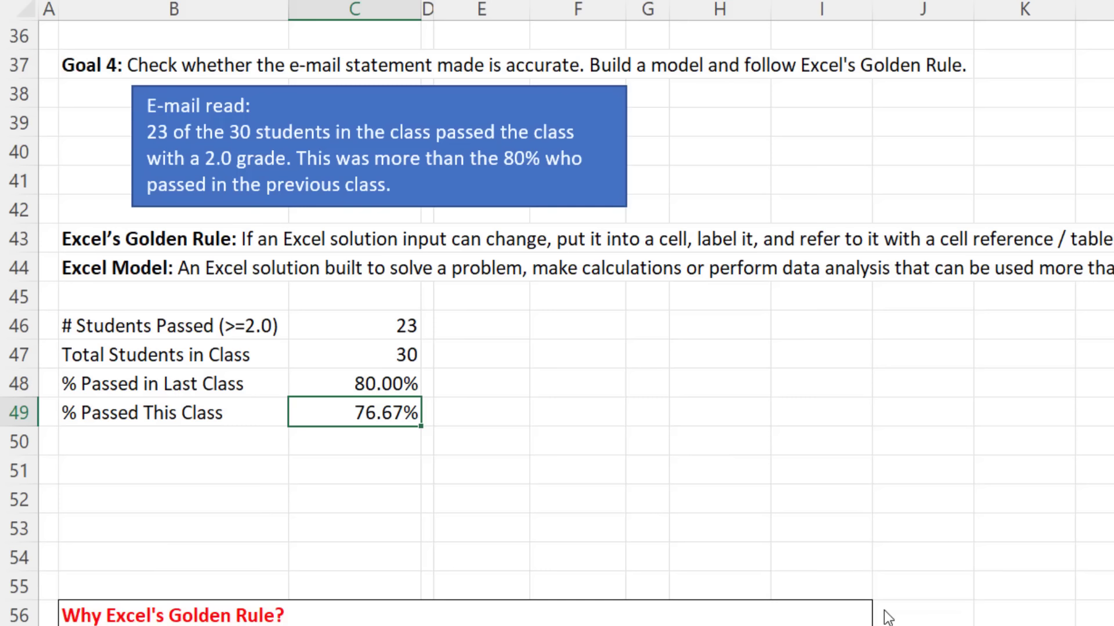
key(Return)
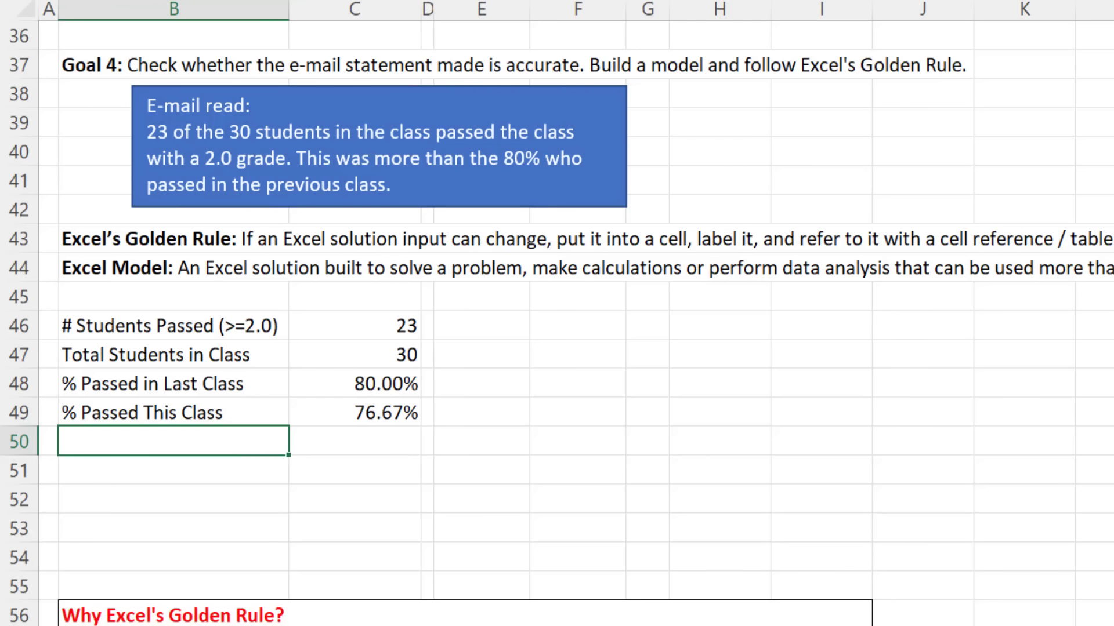
Step: Label B50 '% This Class > % Last Class' and enter =C49>C48 in C50, returning FALSE
text(% This Class >)
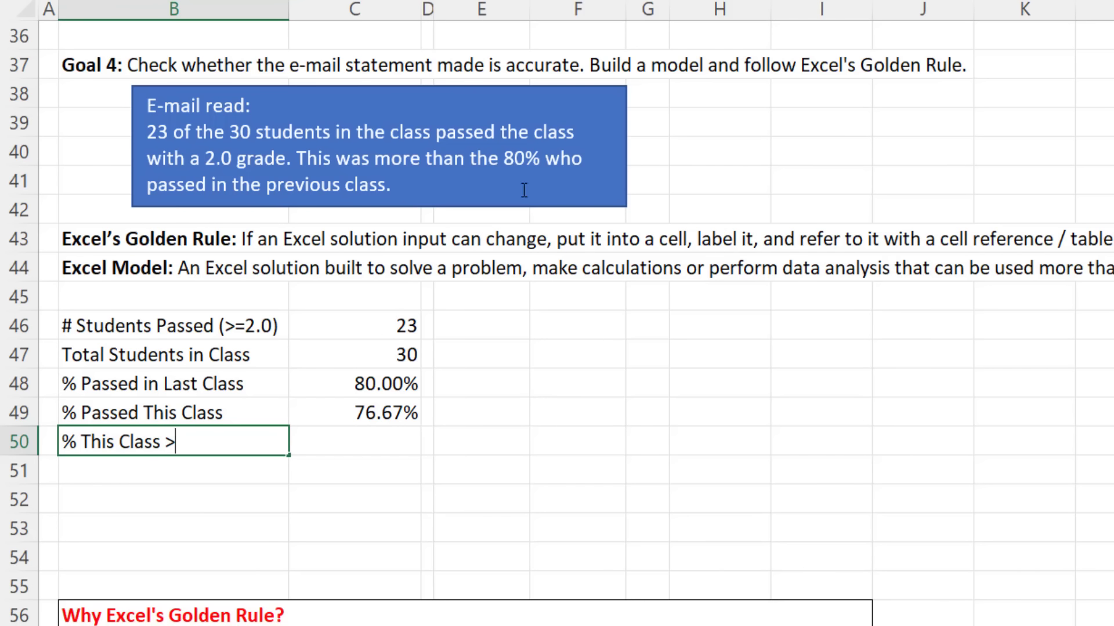
text(% Last Class)
key(Tab)
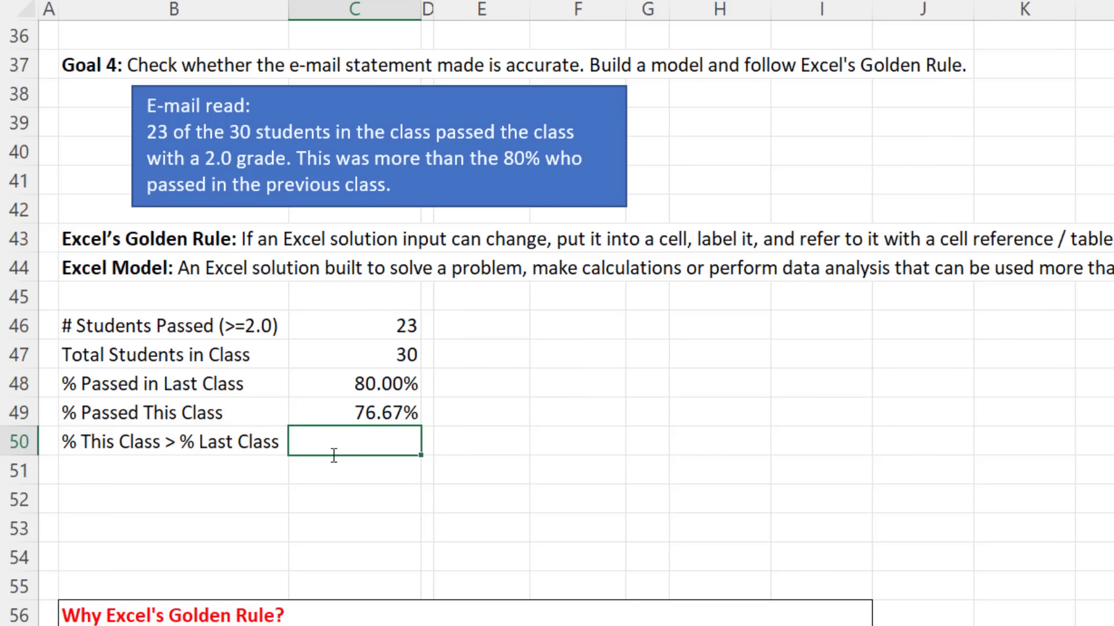
text(=)
key(Up)
text(>)
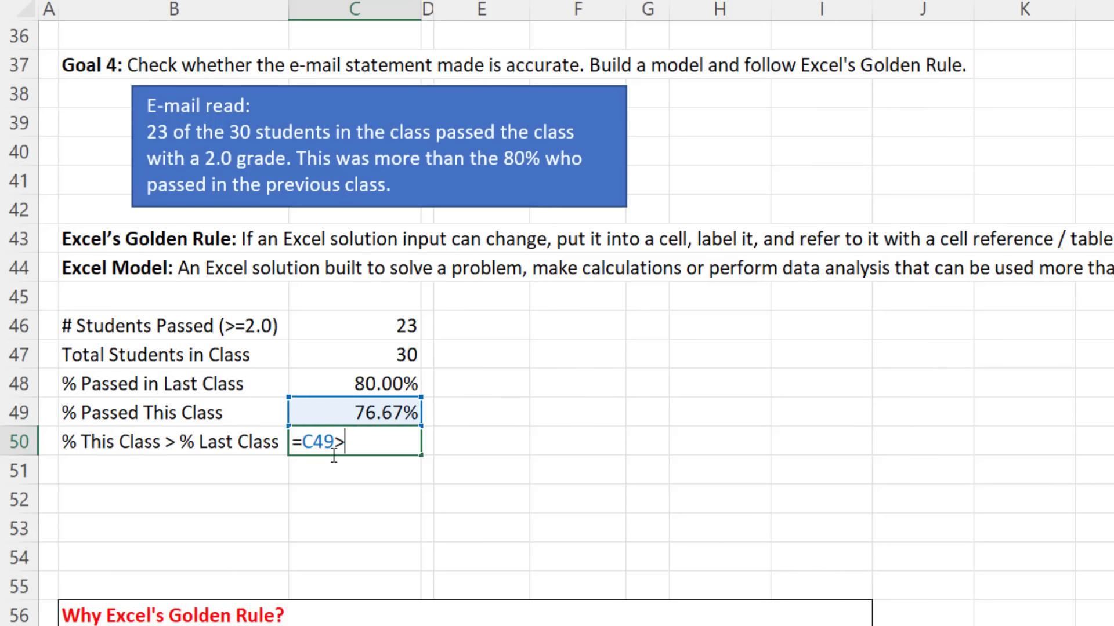
key(Up)
key(Up)
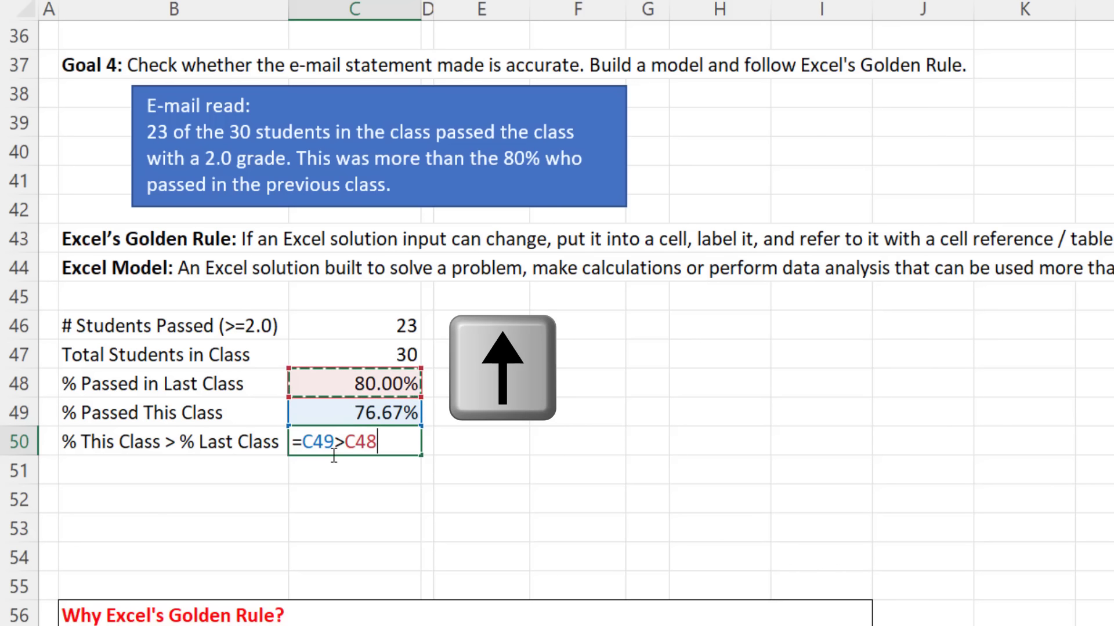
key(Return)
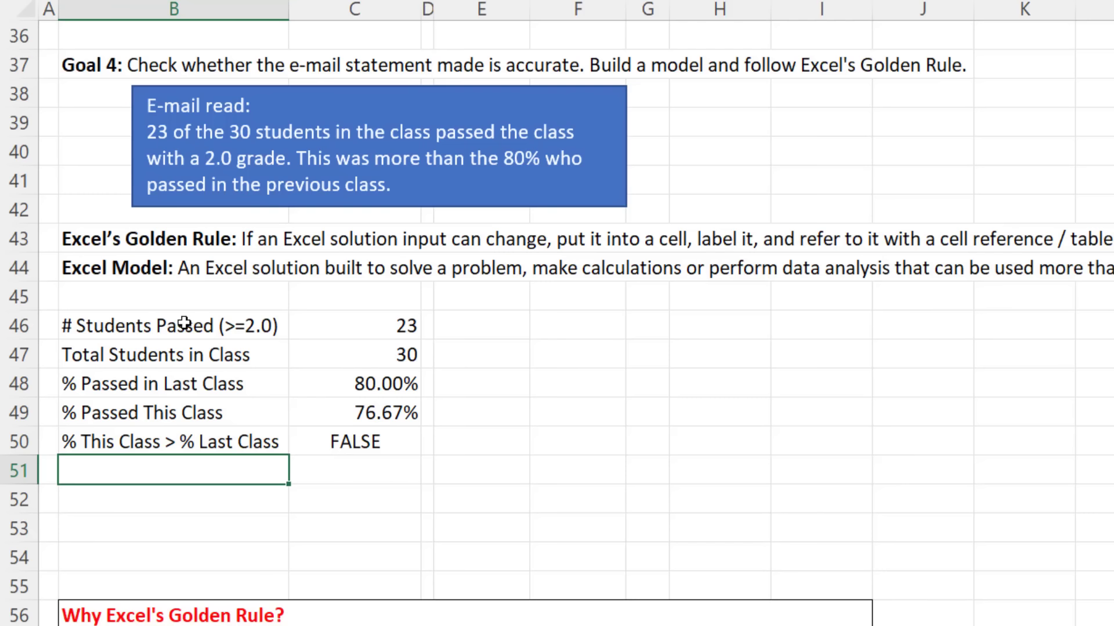
Step: Select B46:C50 and set the ribbon to stay permanently expanded
click(138, 324)
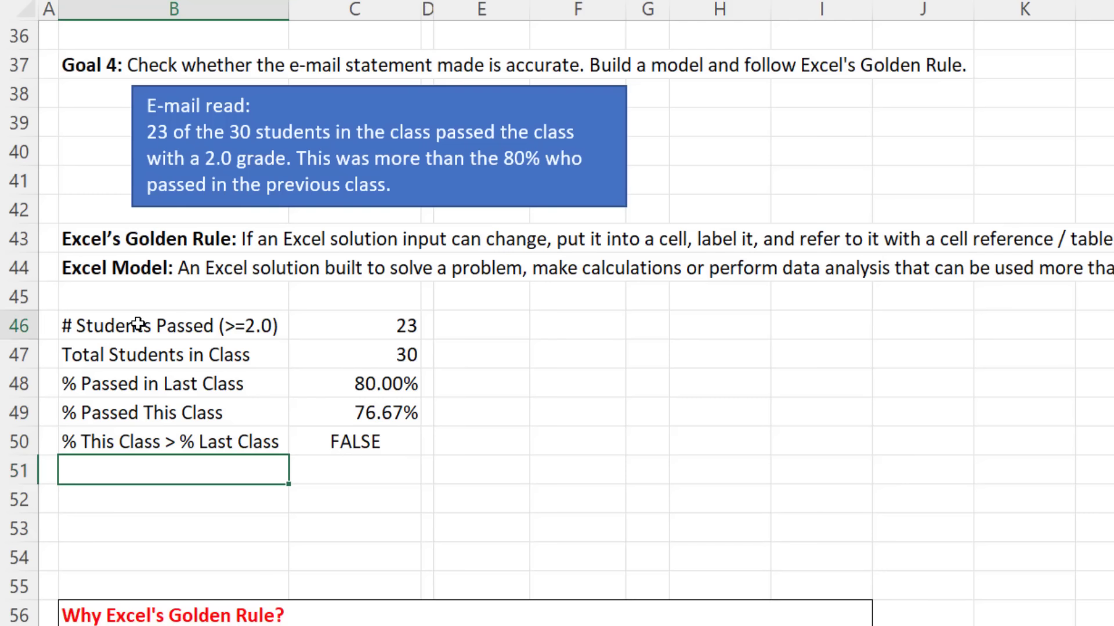
drag(138, 324, 343, 429)
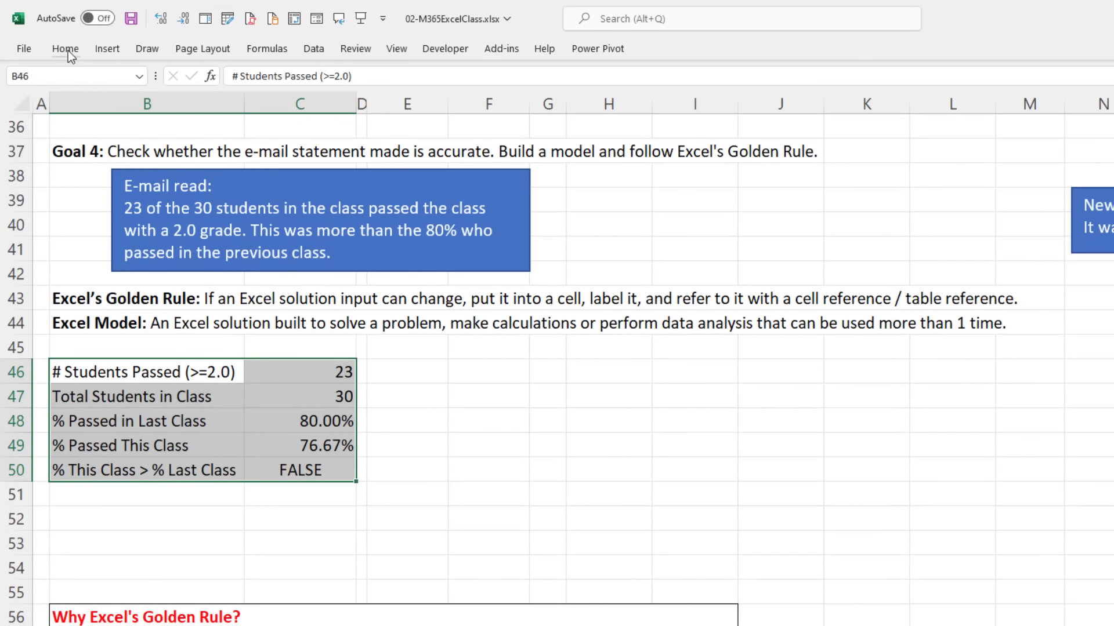
right_click(68, 50)
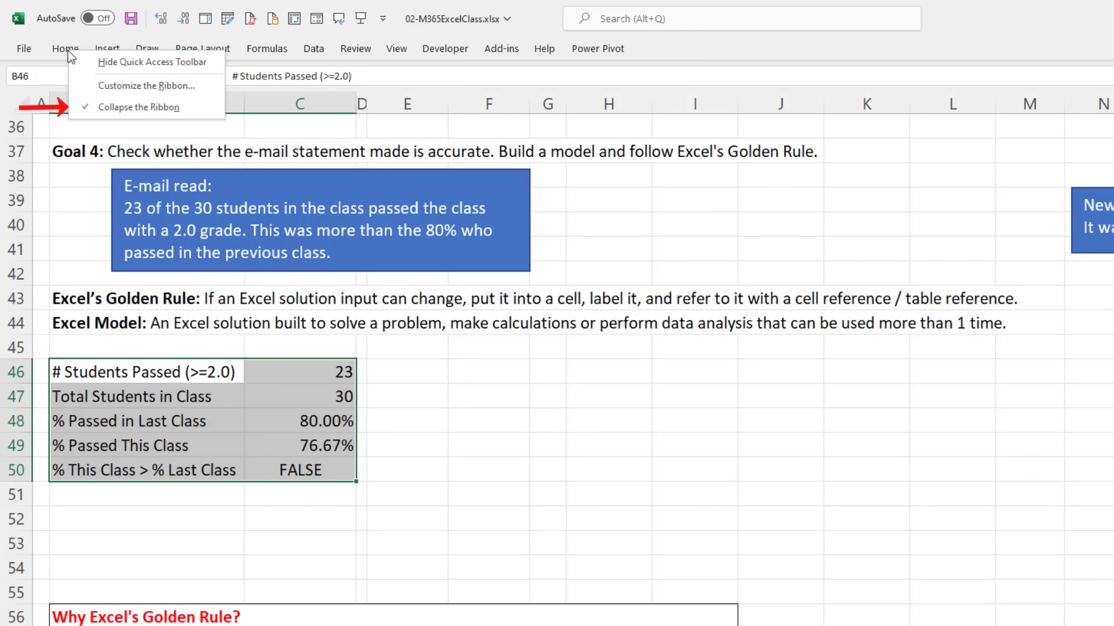
click(120, 108)
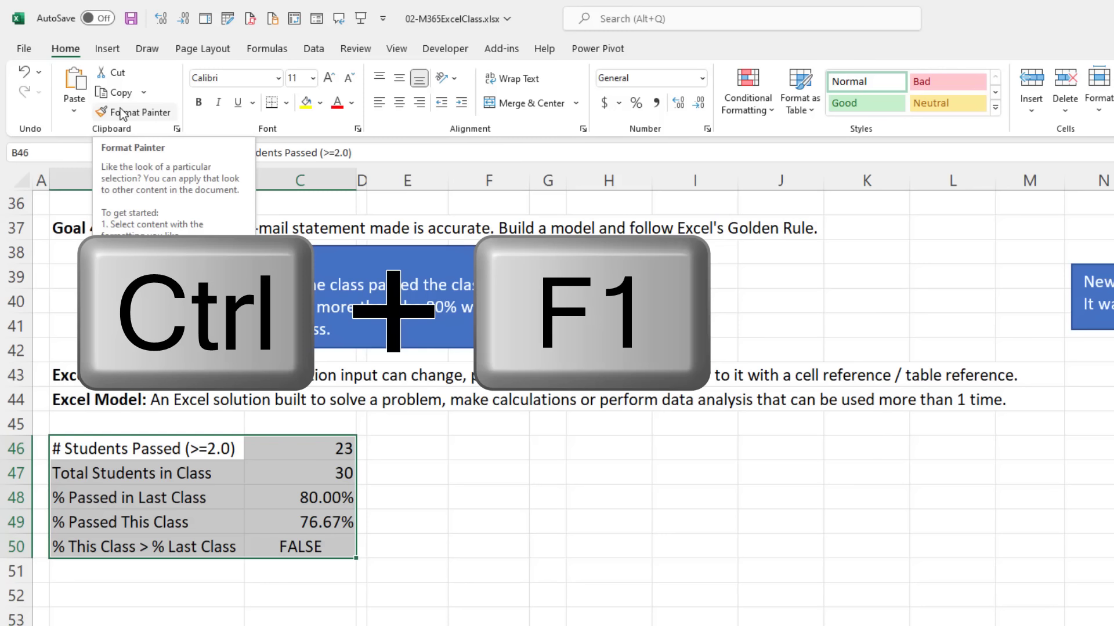
key(ctrl+F1)
key(ctrl+F1)
key(ctrl+F1)
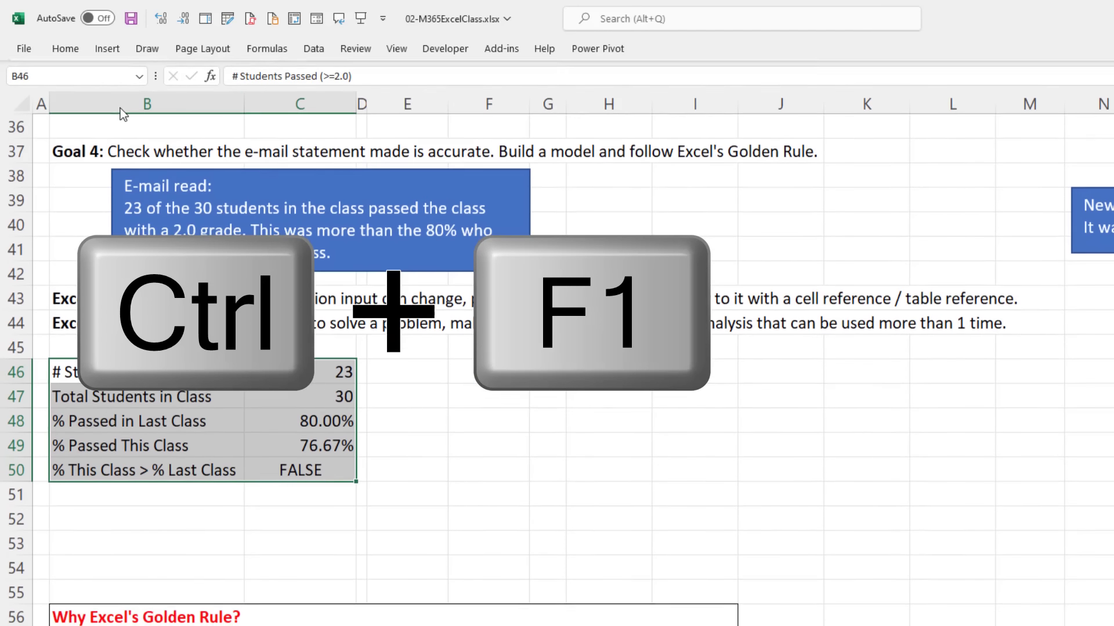
key(ctrl+F1)
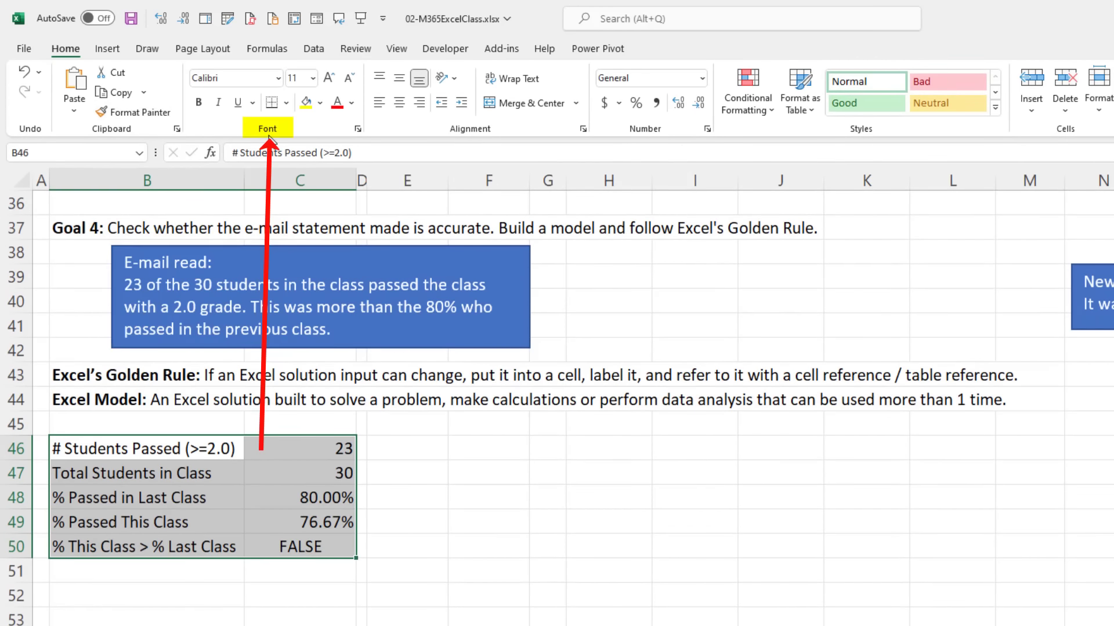
Step: Apply All Borders to every cell of B46:C50
click(287, 103)
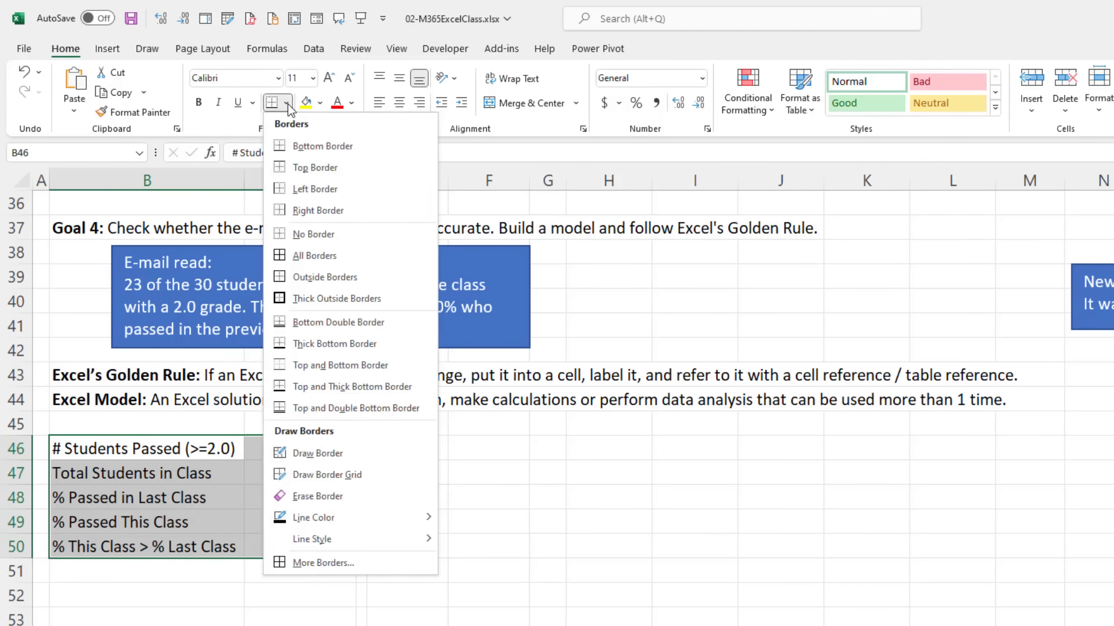
click(282, 260)
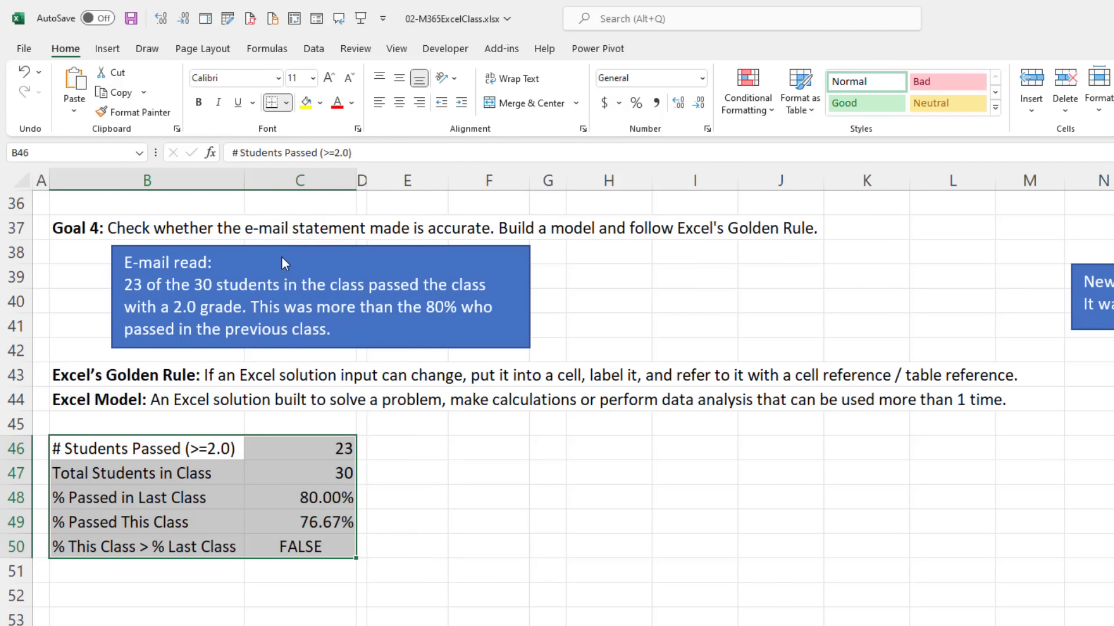
click(268, 524)
drag(264, 523, 268, 548)
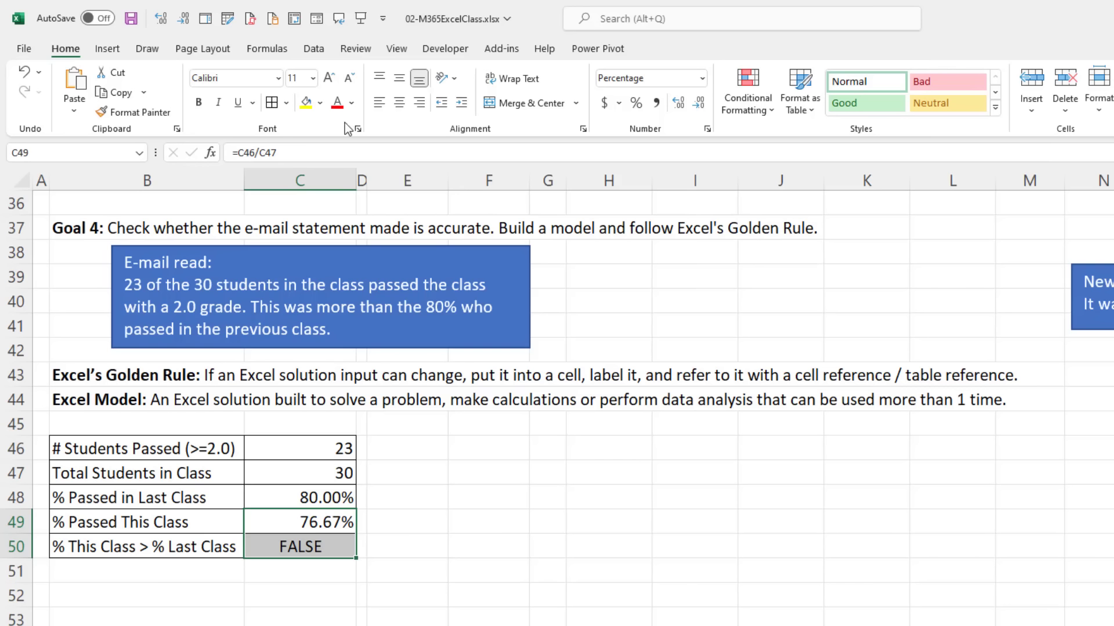
Step: Fill C49:C50 with a light green custom colour from More Colors
click(319, 109)
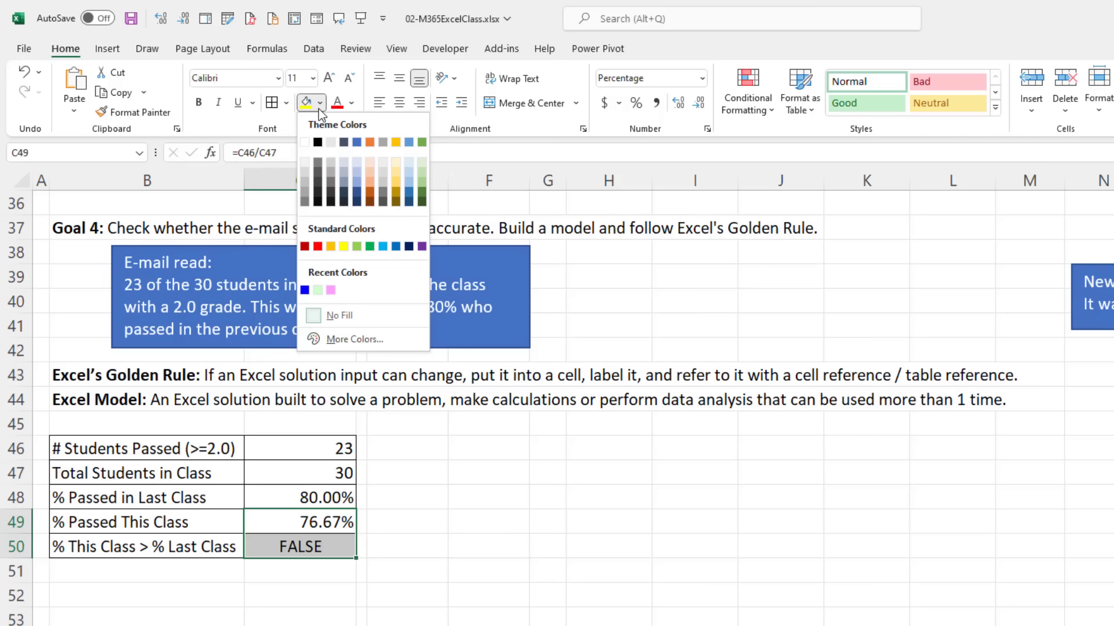
click(366, 345)
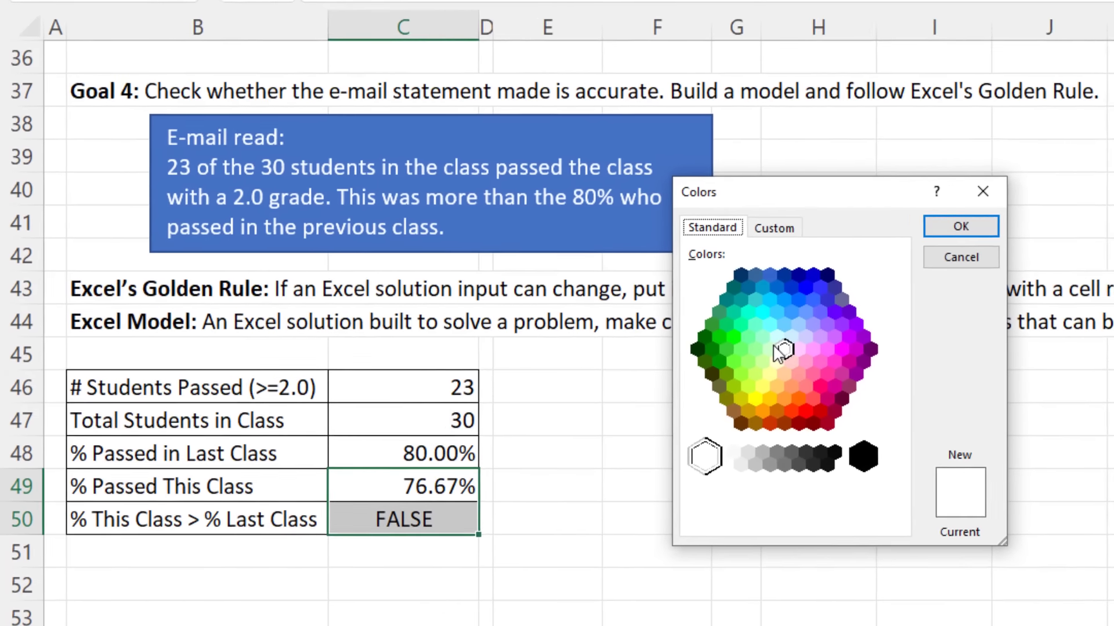
click(771, 351)
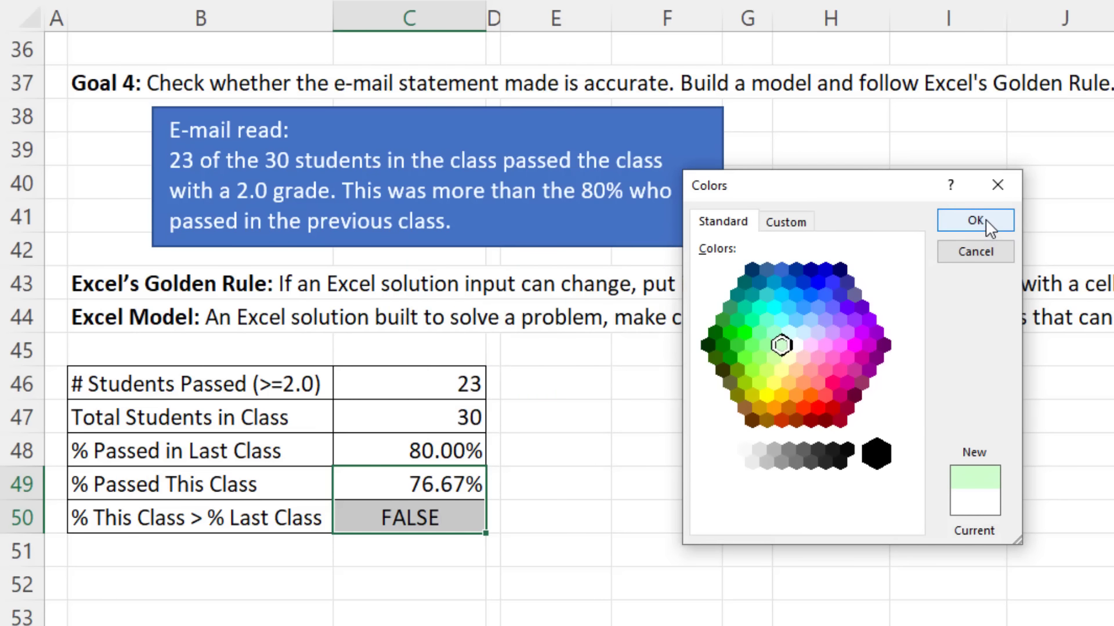
click(986, 219)
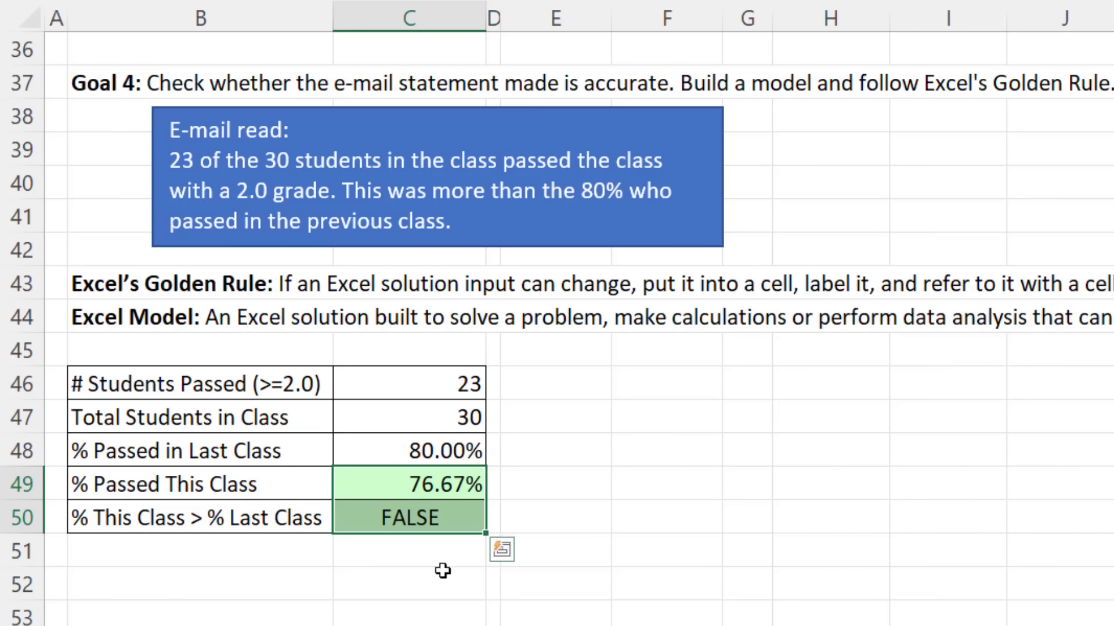
click(583, 489)
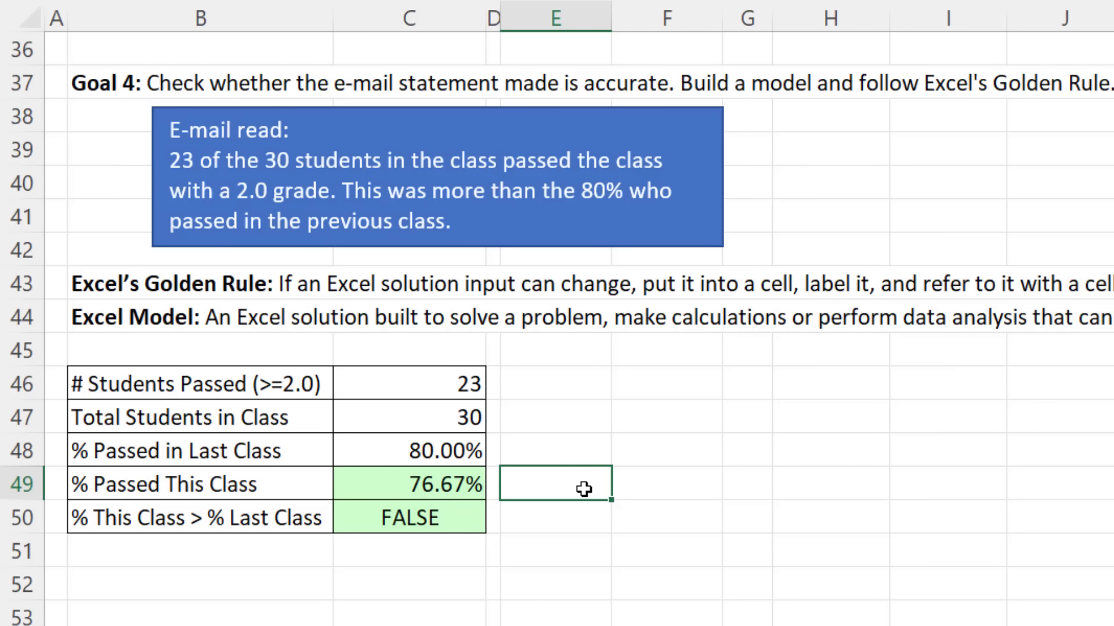
Step: Enter =IFNA(FORMULATEXT(C49),"") in E49, keep E49 selected, and reopen it for editing
text(=ifn)
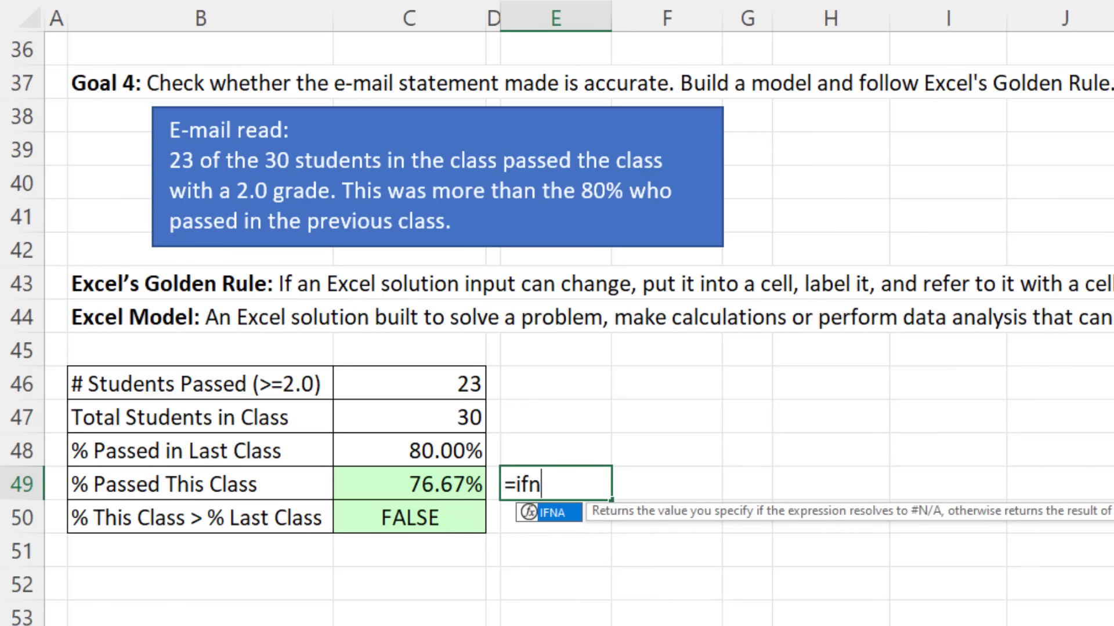
key(Tab)
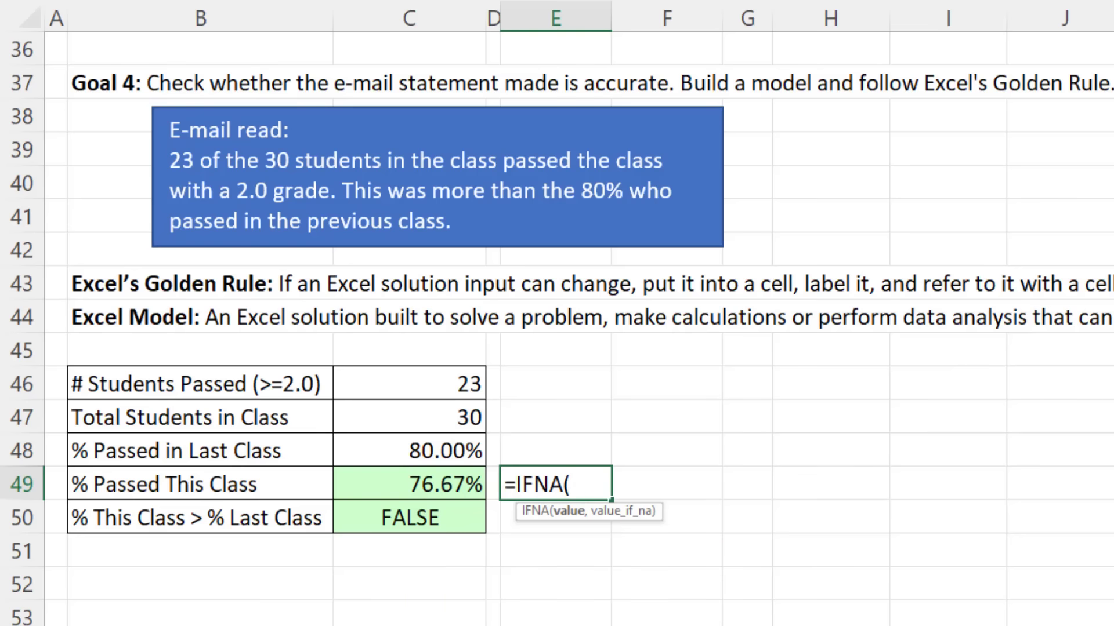
text(form)
key(Tab)
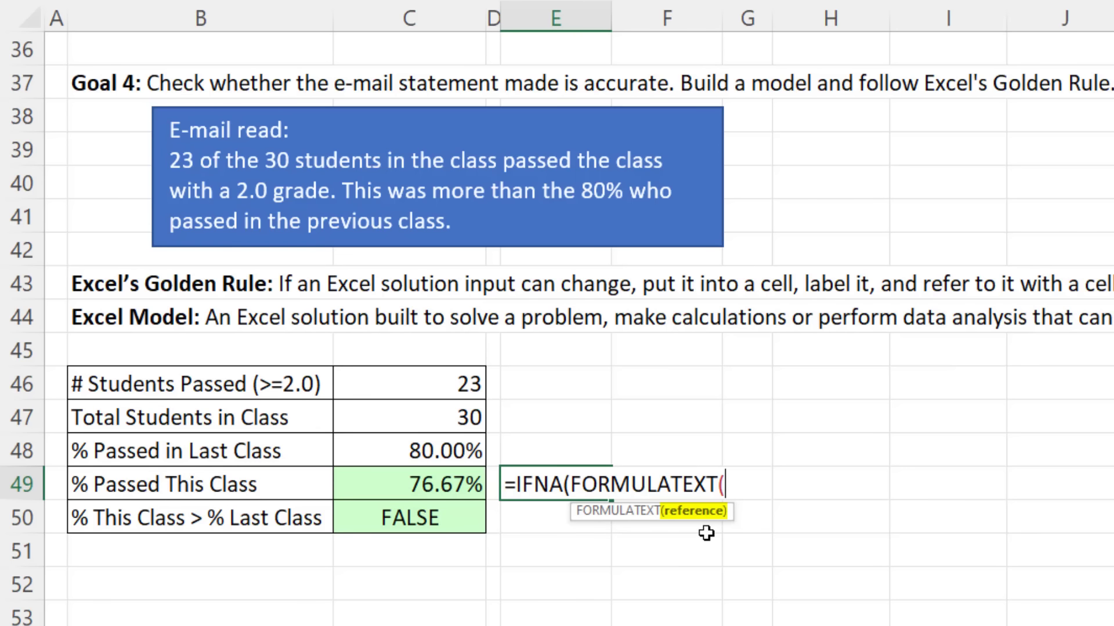
click(427, 485)
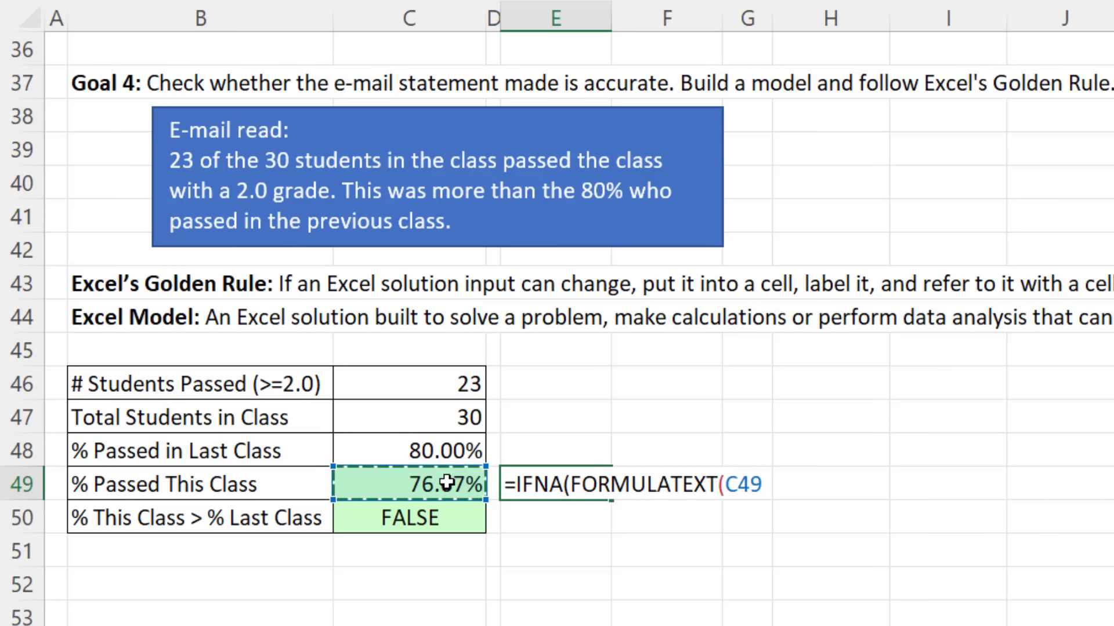
text())
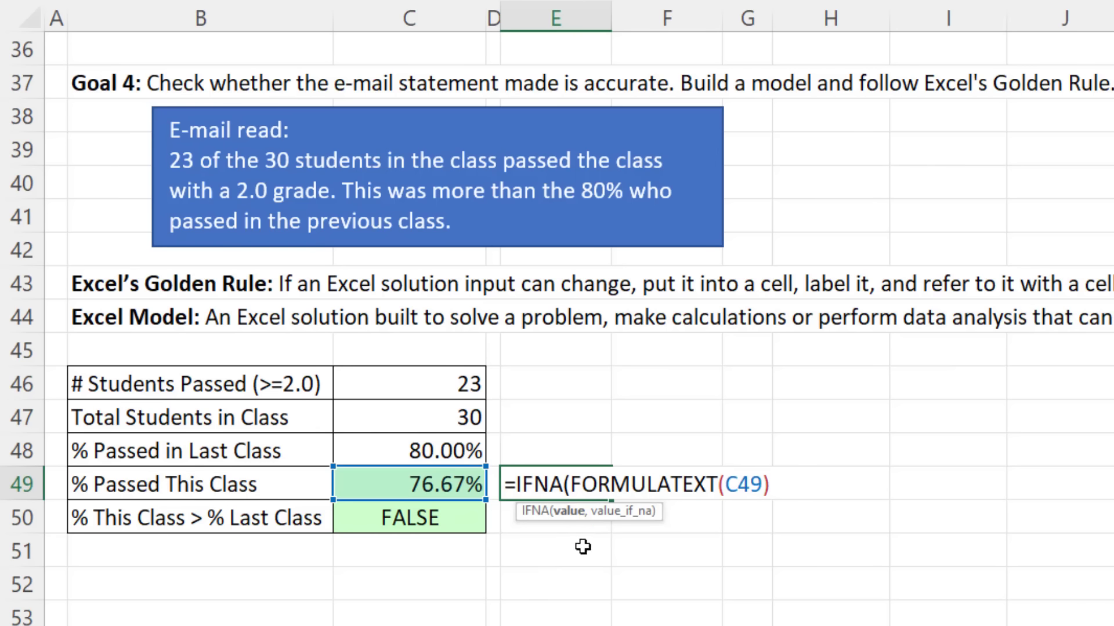
text(,)
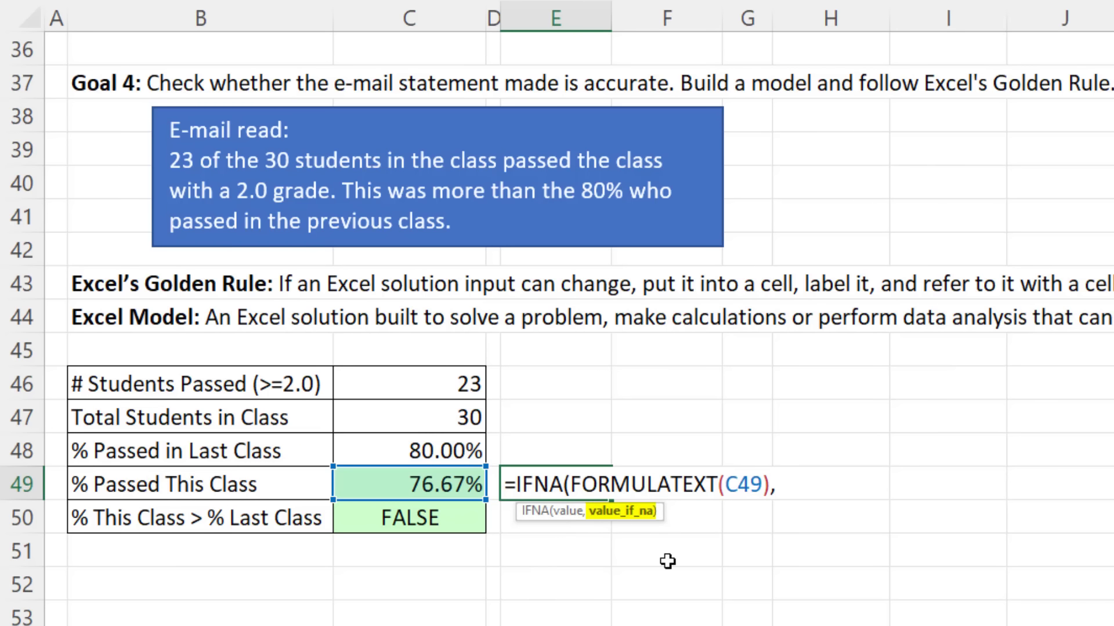
text("")
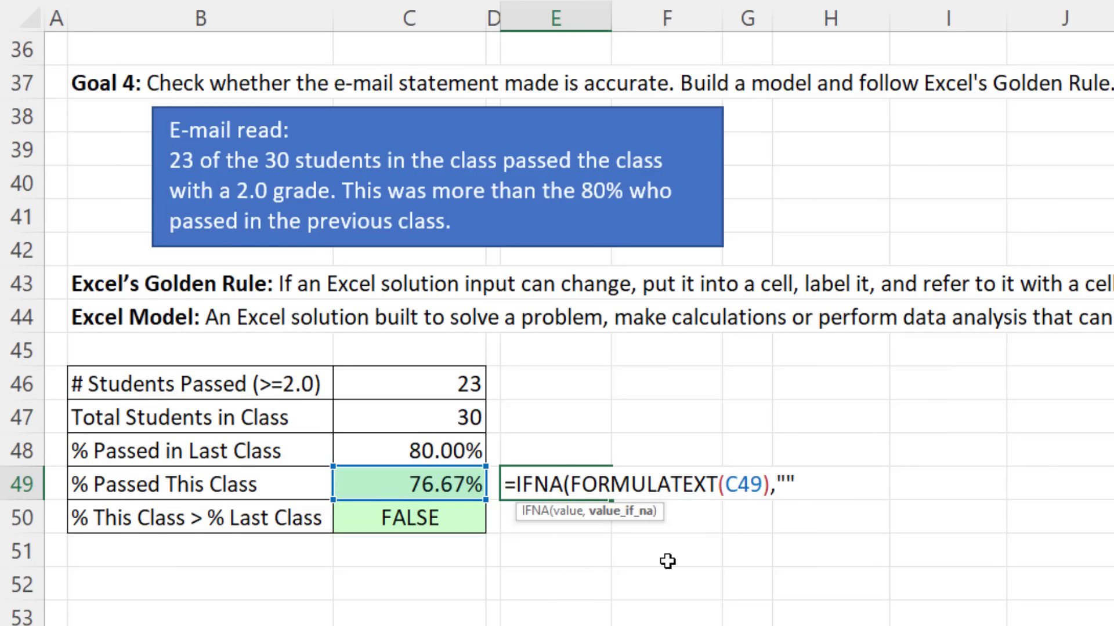
text("))
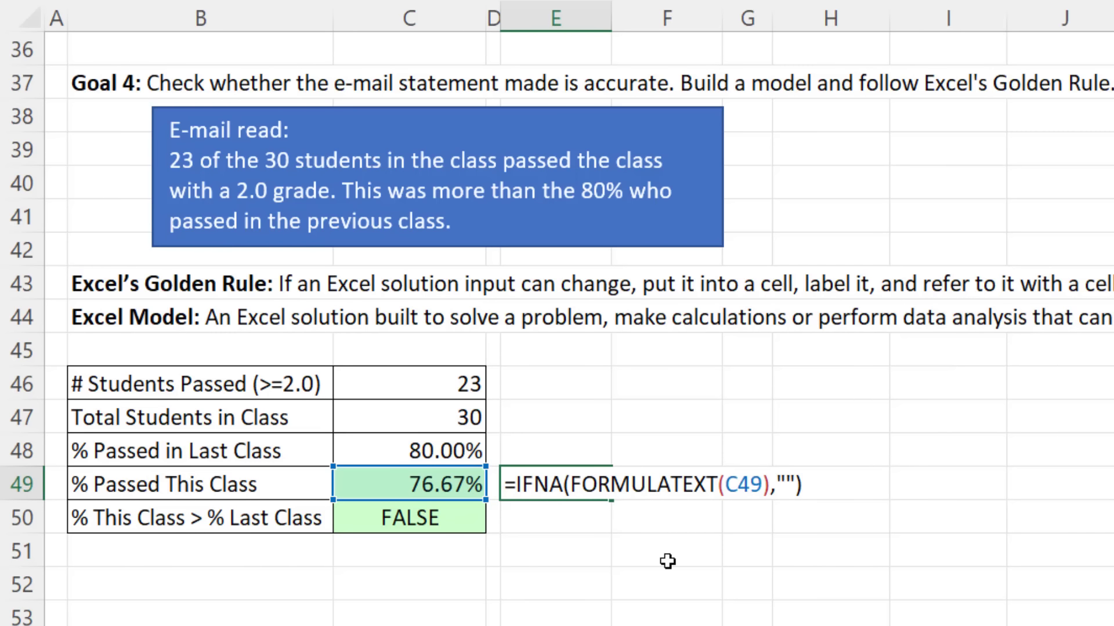
key(ctrl+Return)
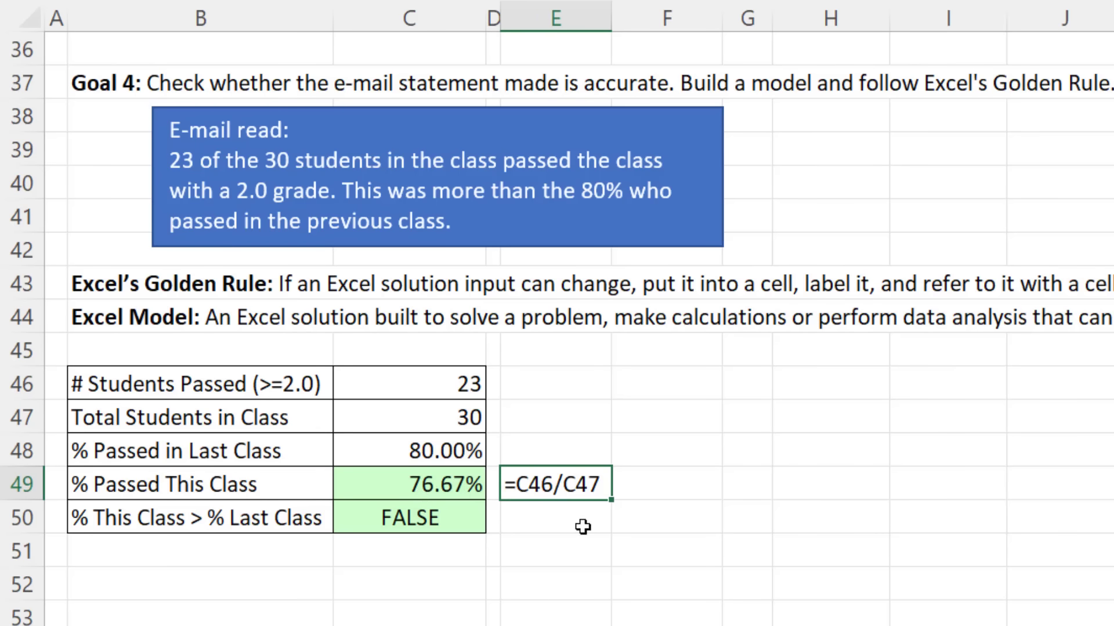
key(F2)
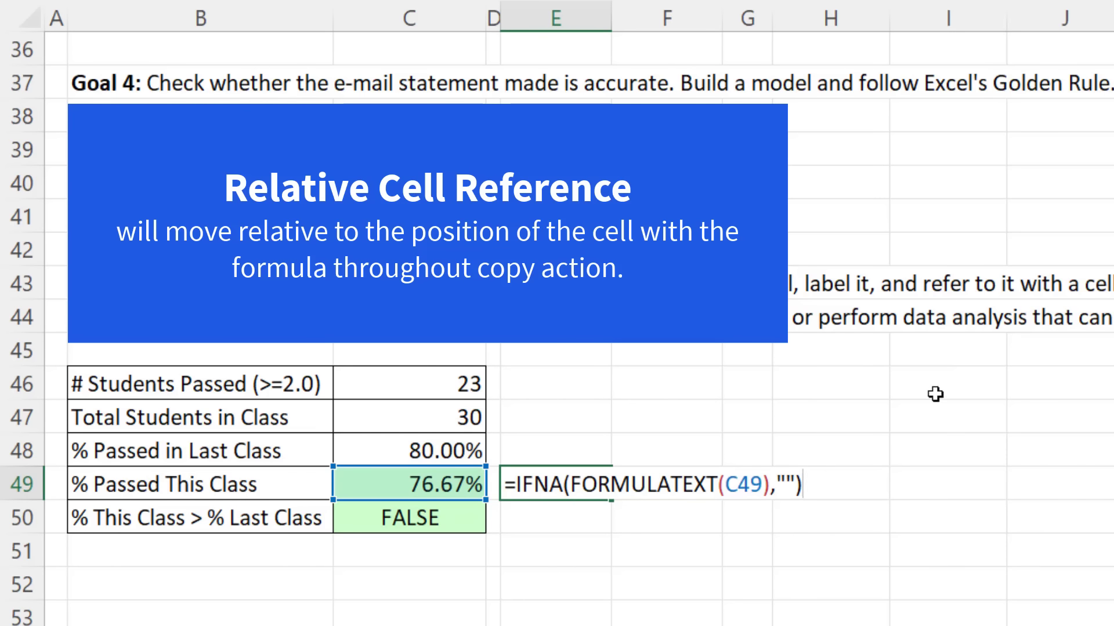
Step: Commit E49's formula-text formula and fill it down into E50
key(ctrl+Return)
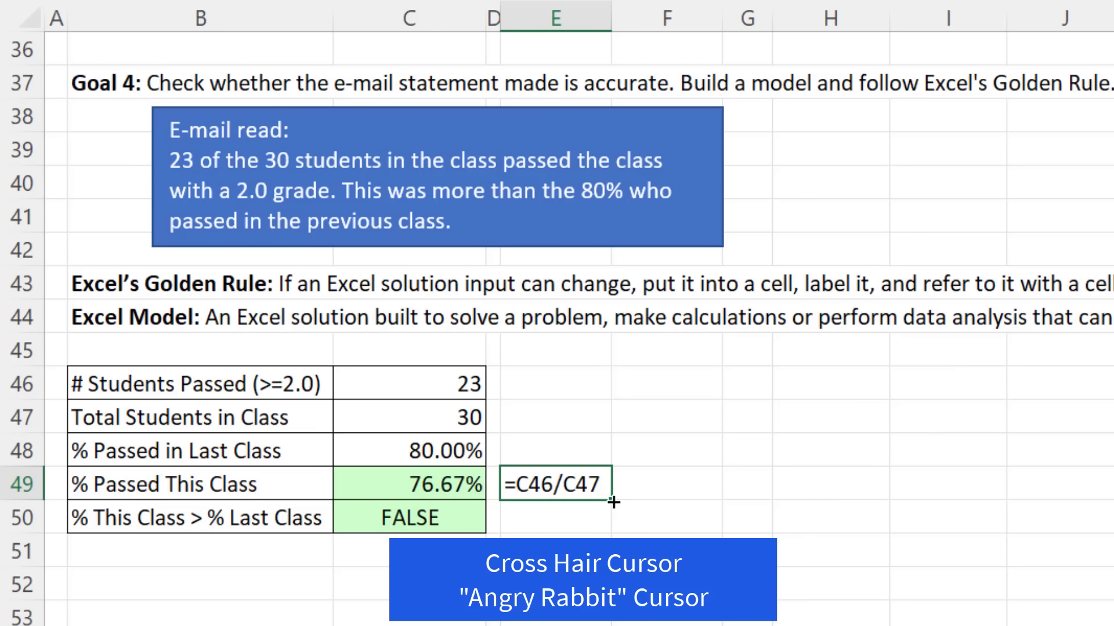
drag(613, 502, 617, 534)
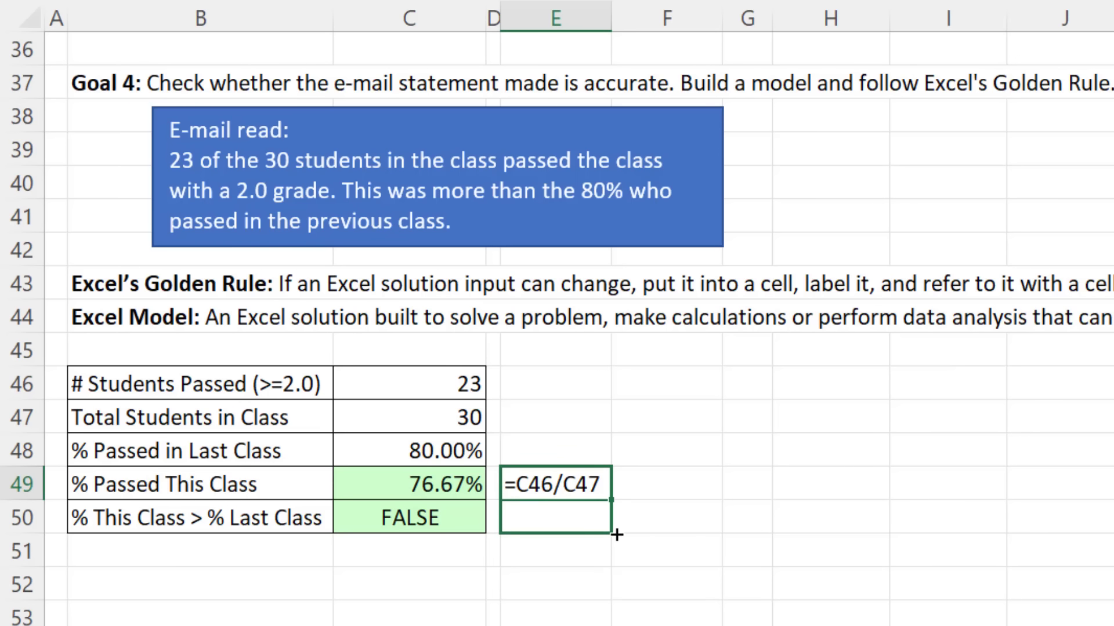
drag(617, 534, 616, 534)
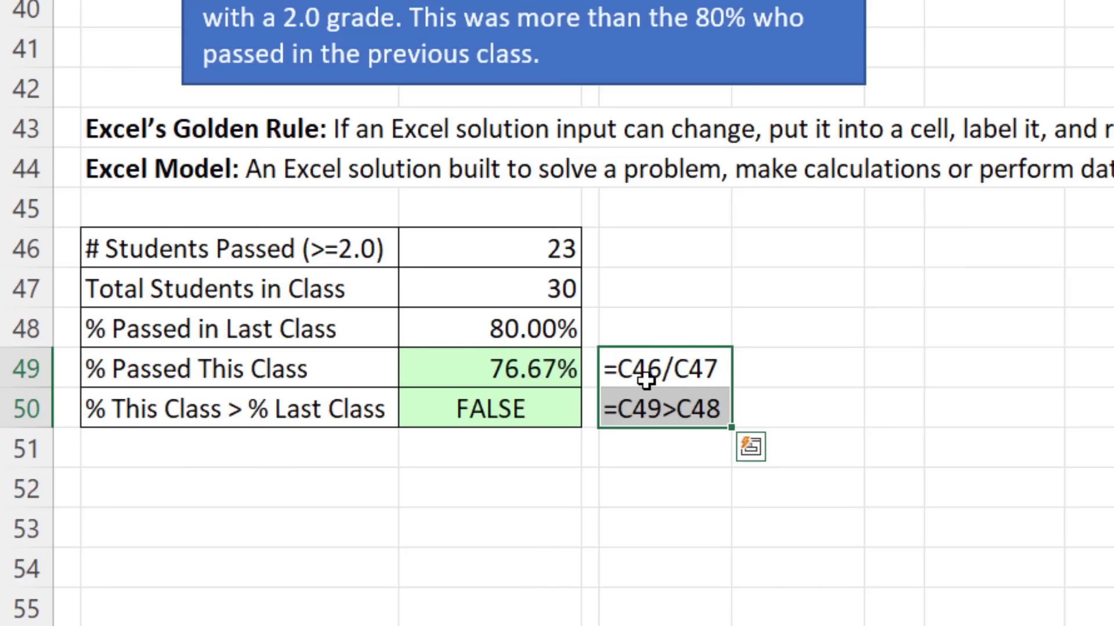
Step: Inspect E49 and E50 to confirm they reference C49 and C50 respectively
click(540, 488)
key(F2)
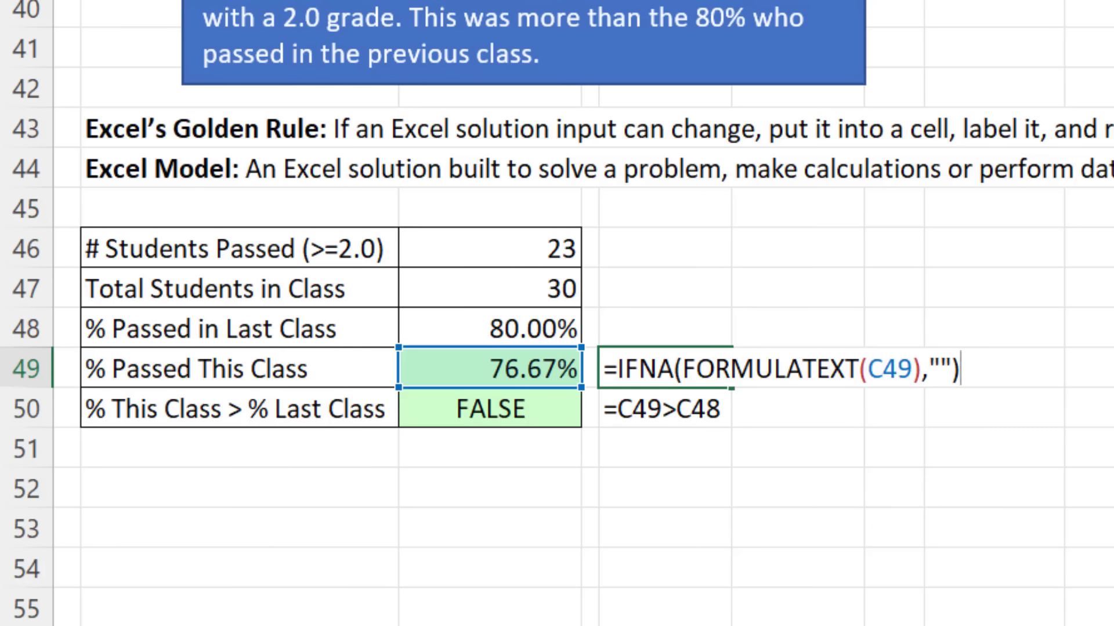
key(Return)
key(F2)
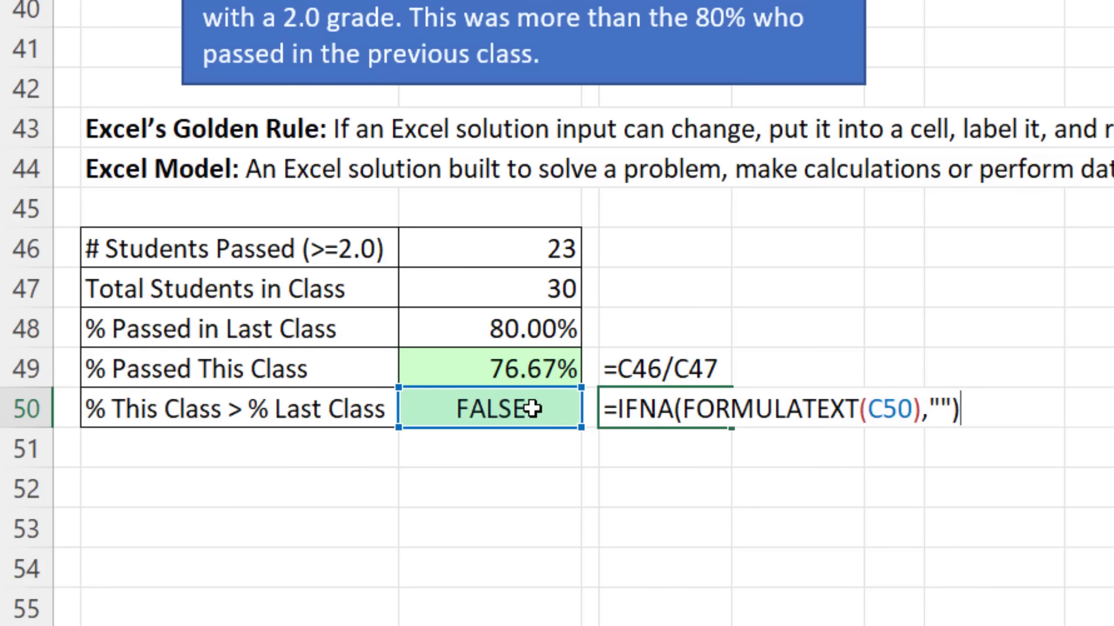
key(Return)
drag(694, 374, 704, 423)
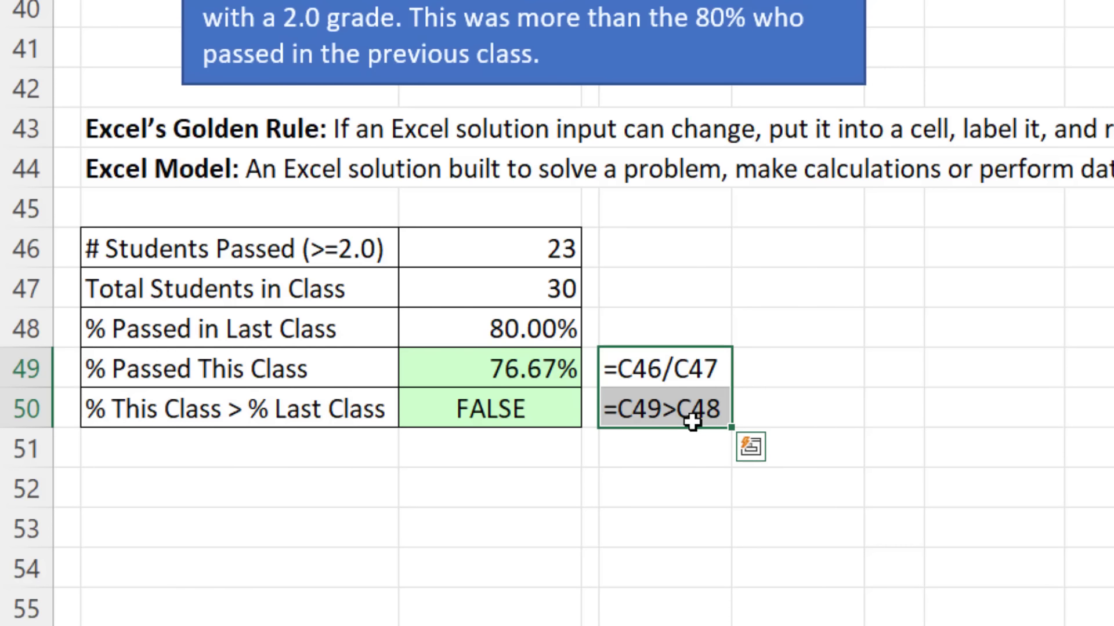
double_click(667, 413)
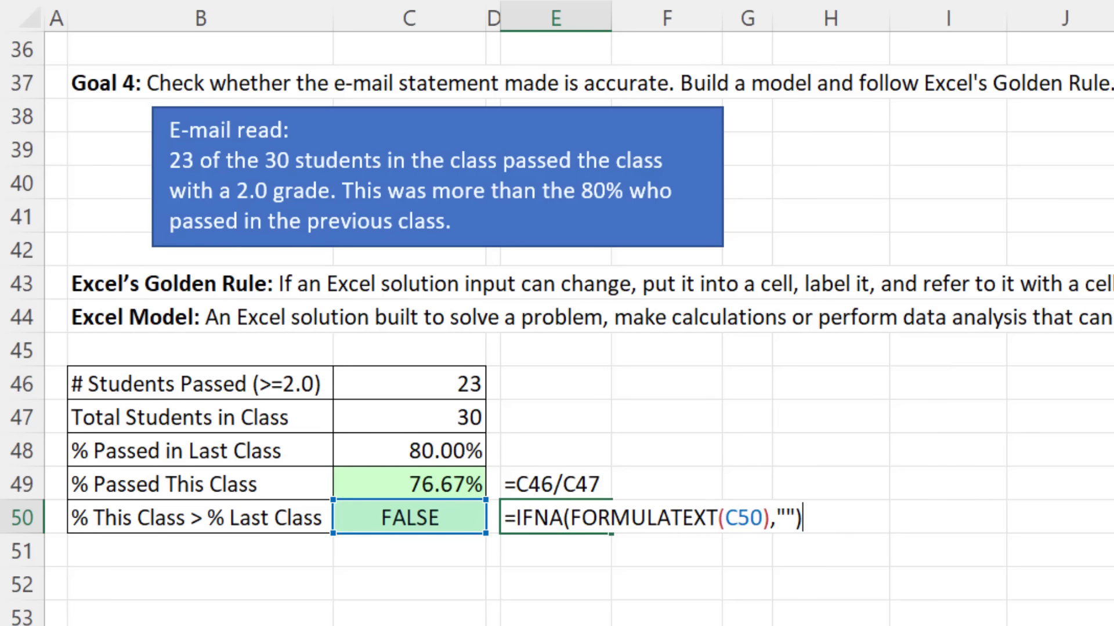
key(Return)
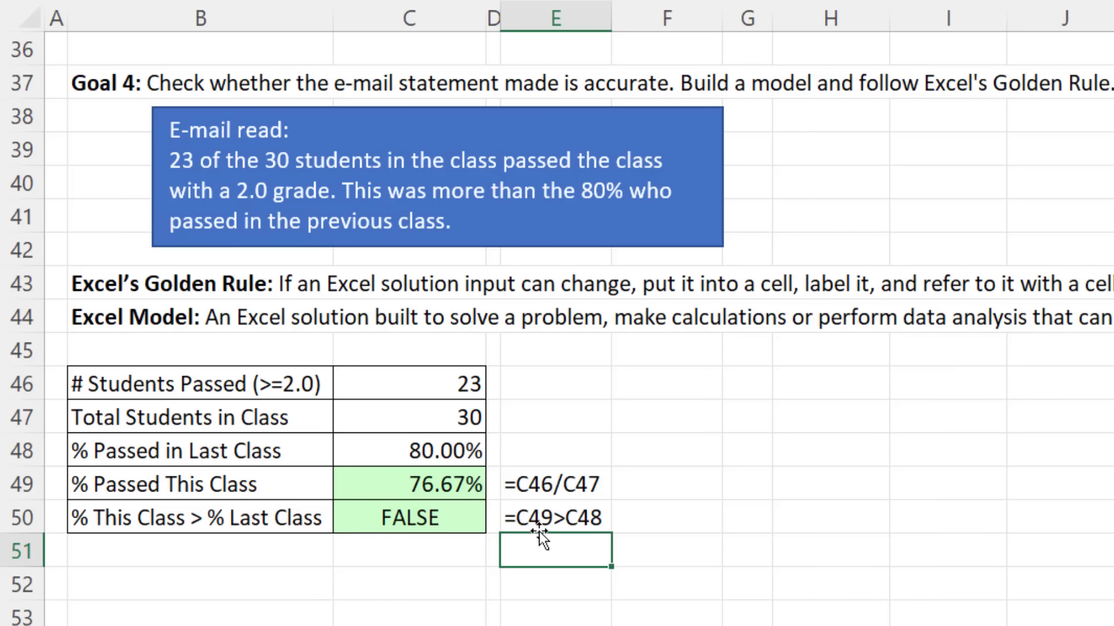
Step: Enter =IFNA(FORMULATEXT(C49:C50),"") in F49 so both formulas spill into F49:F50
click(649, 489)
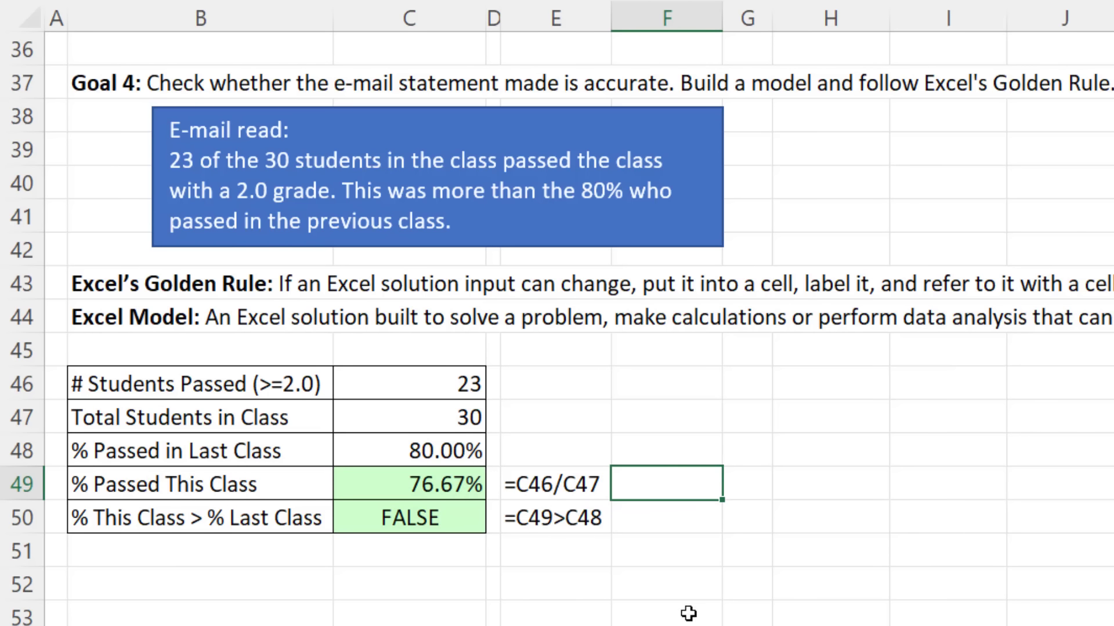
text(=ifn)
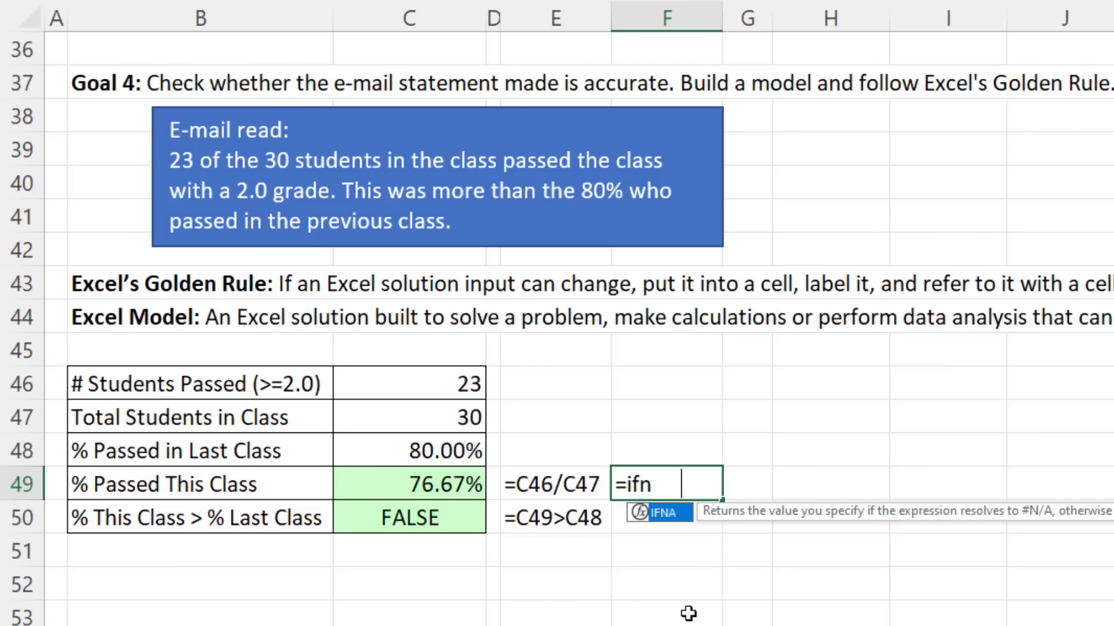
key(Tab)
text(form)
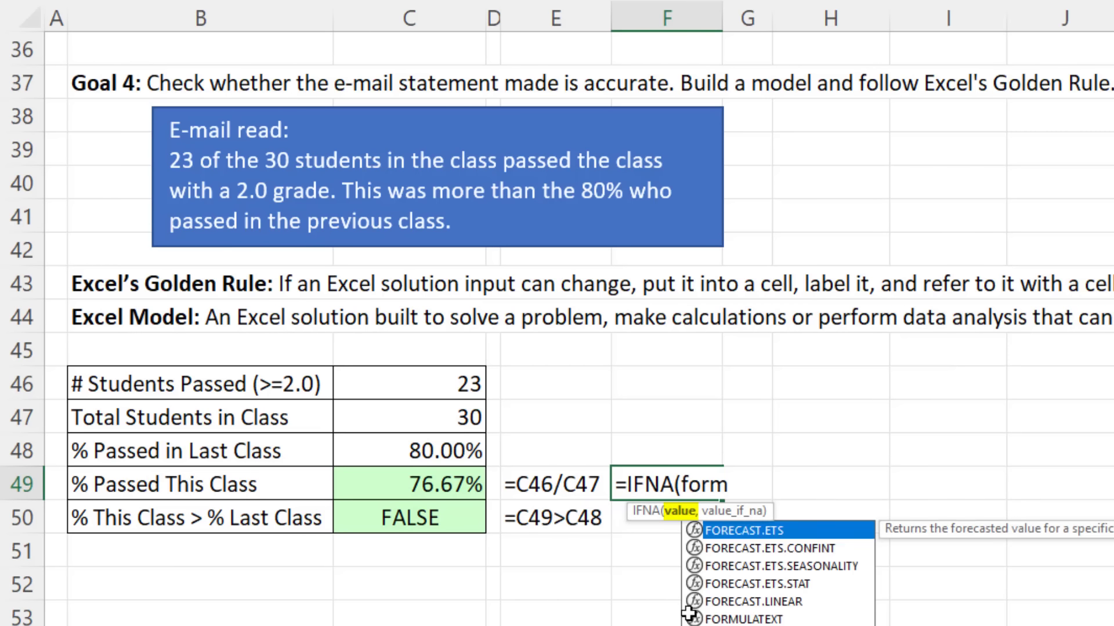
key(Tab)
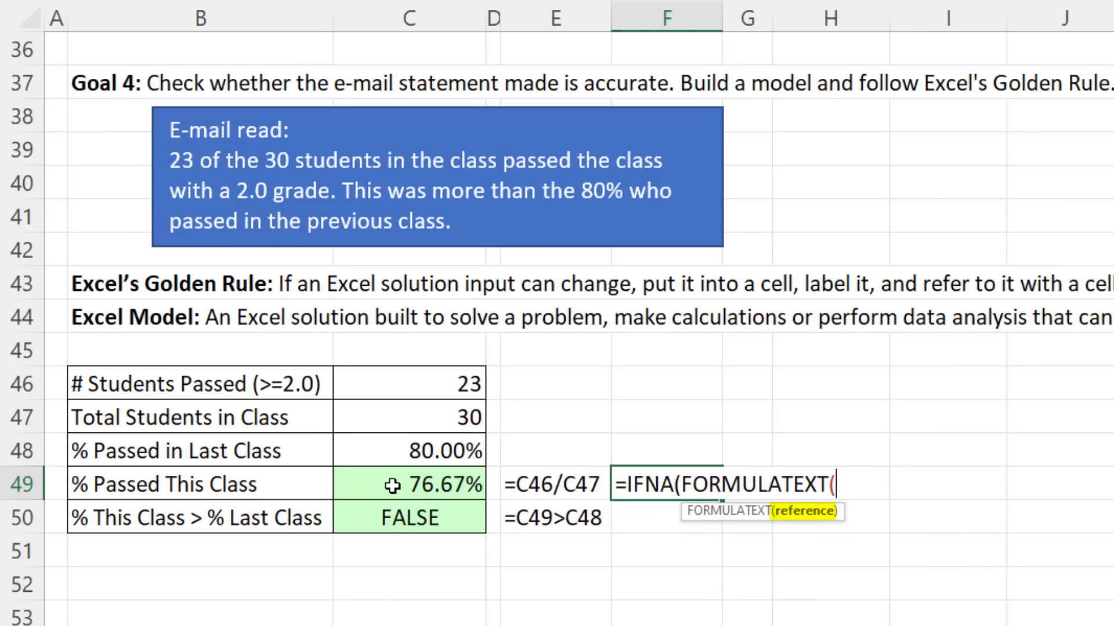
click(370, 483)
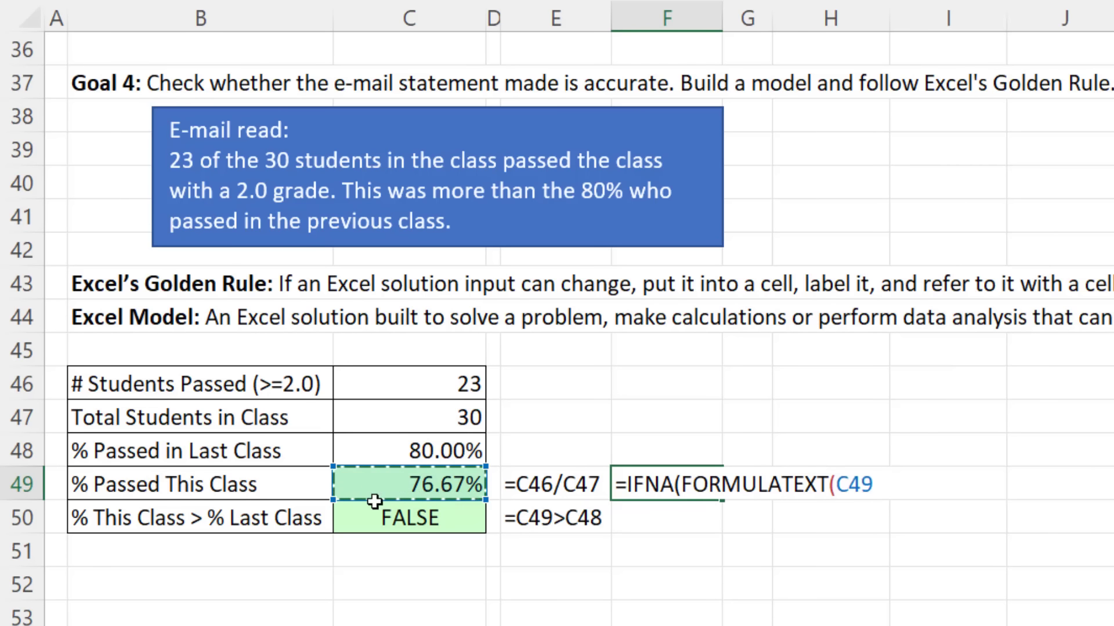
drag(374, 501, 374, 517)
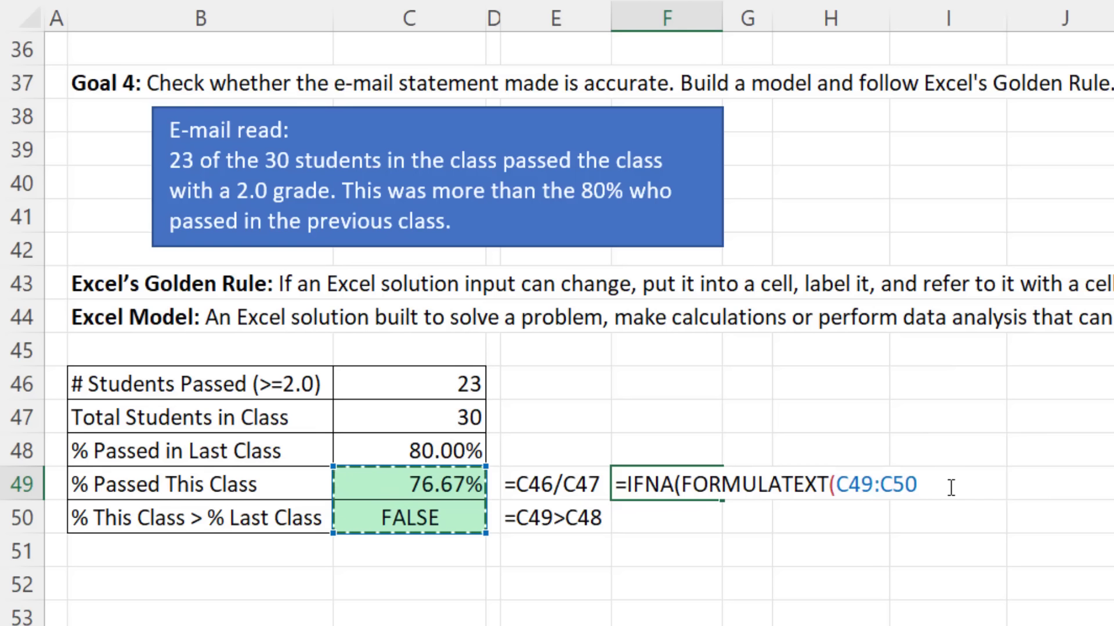
text())
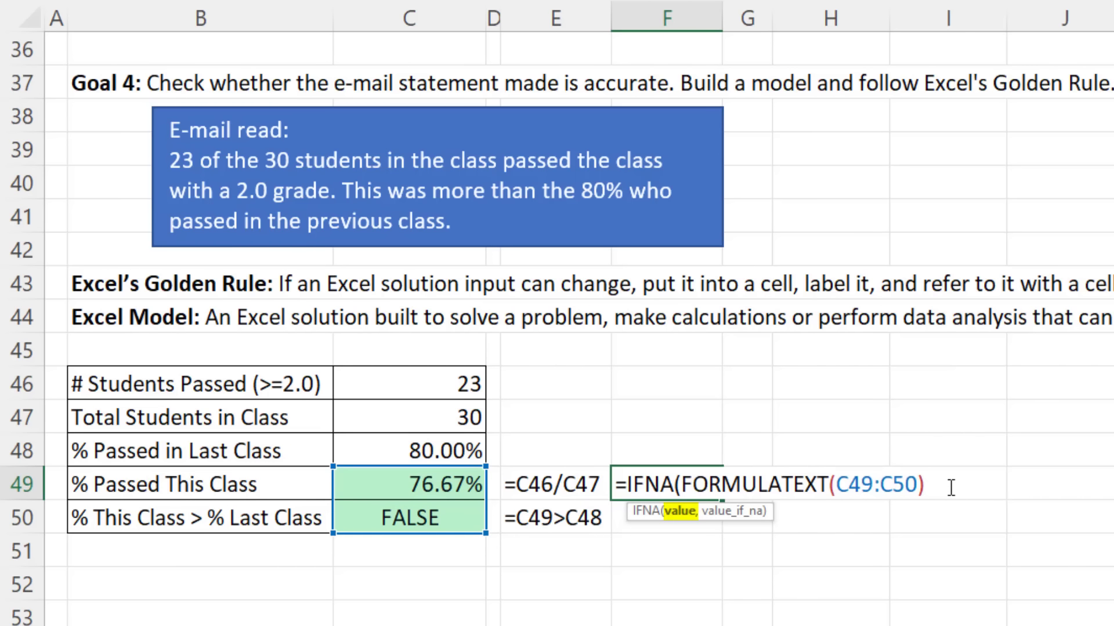
text(,)
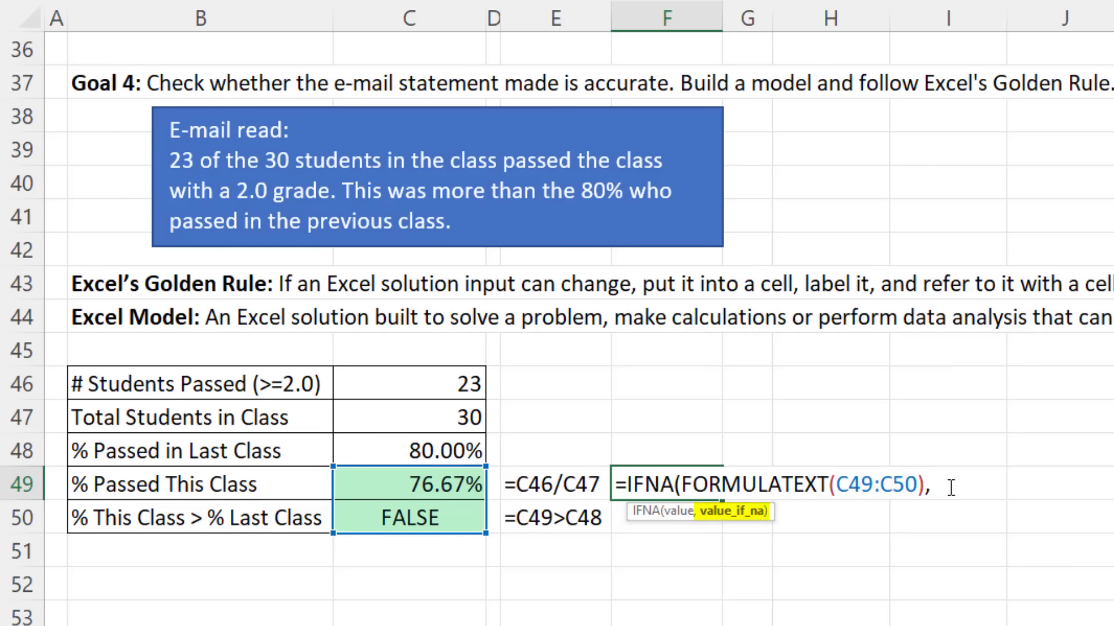
text(""))
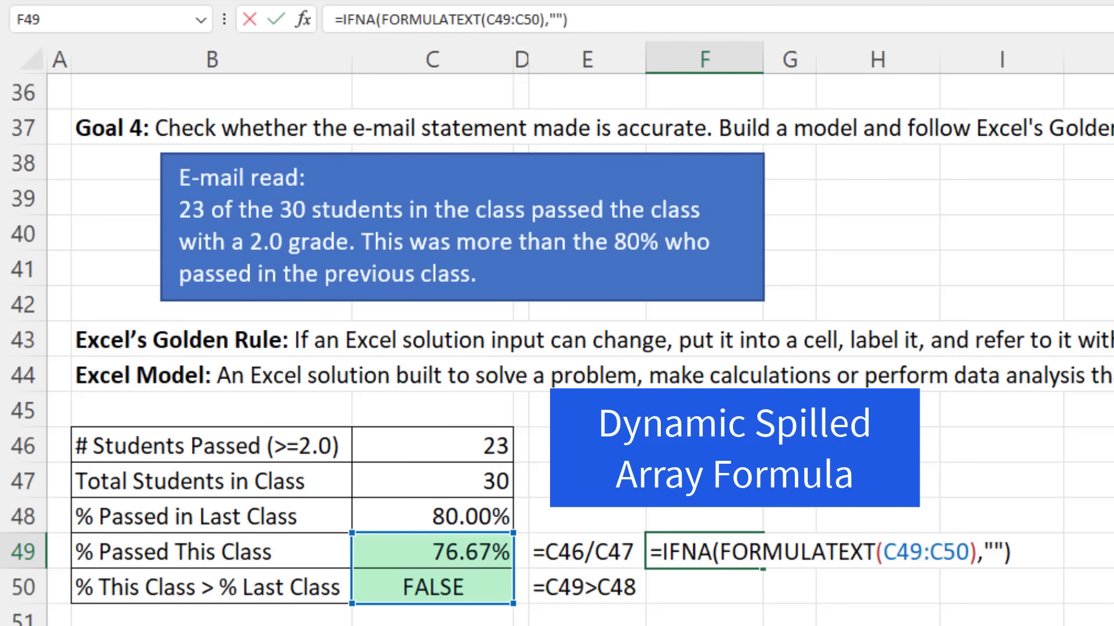
key(Return)
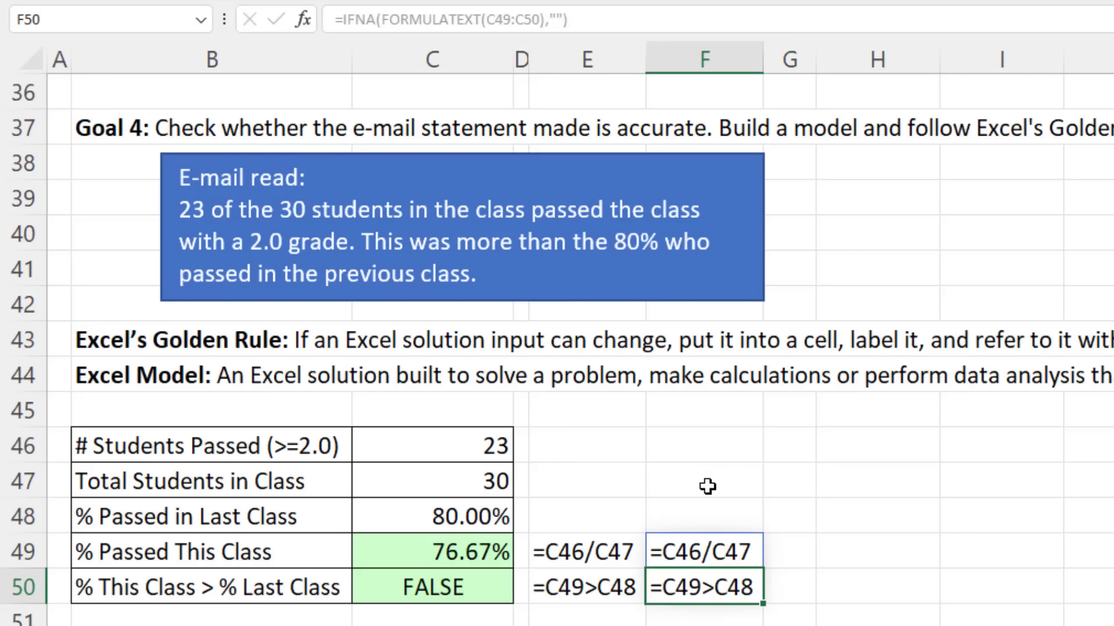
click(702, 551)
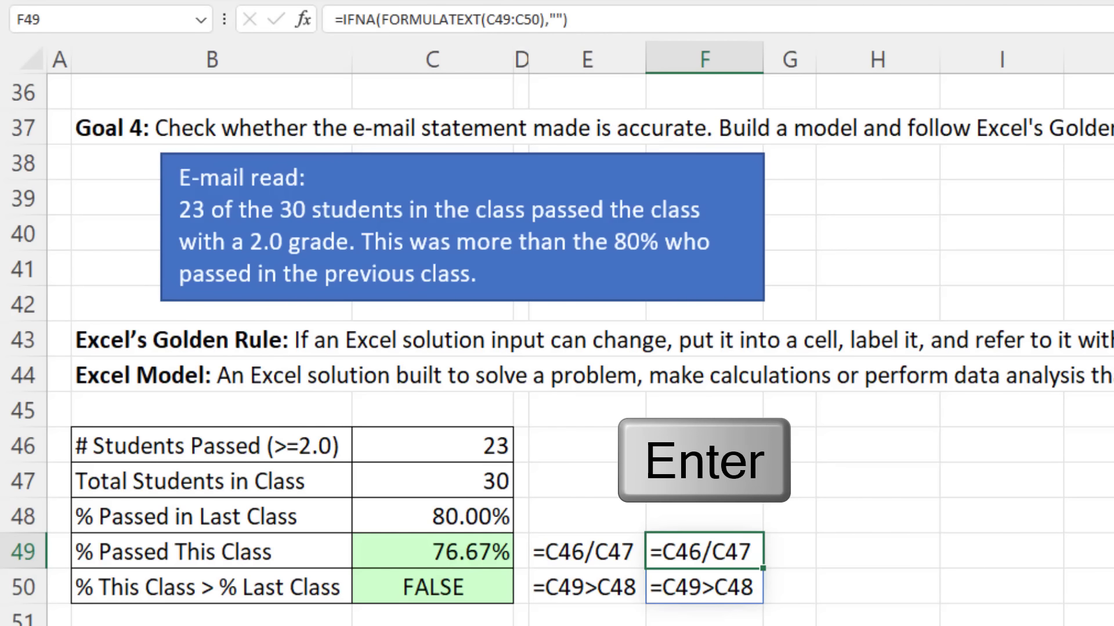
key(Return)
key(F2)
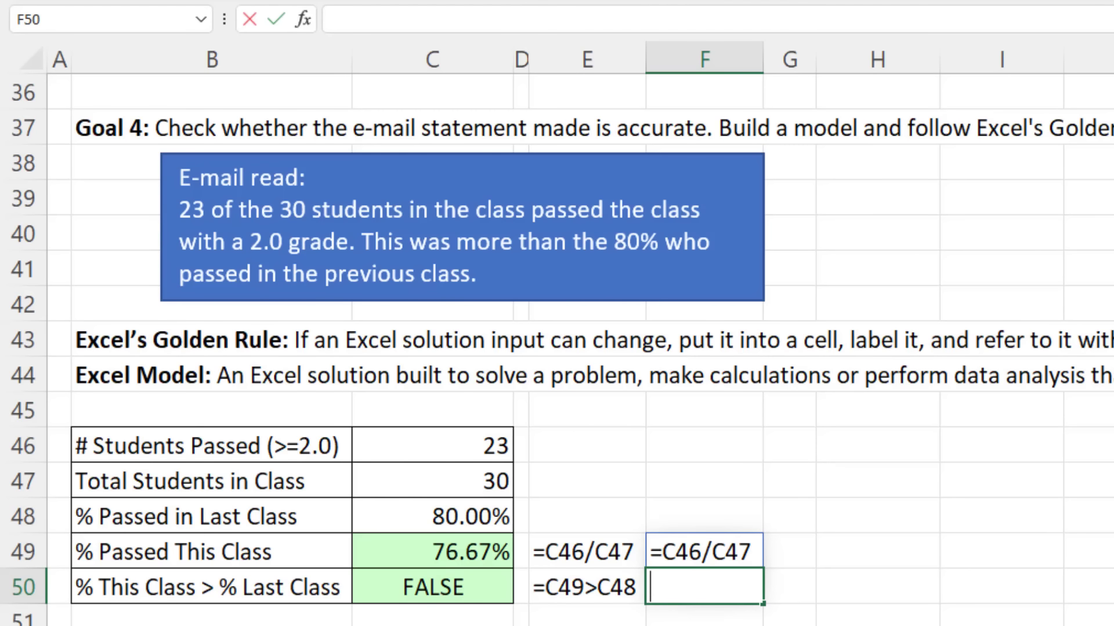
text(r)
key(Return)
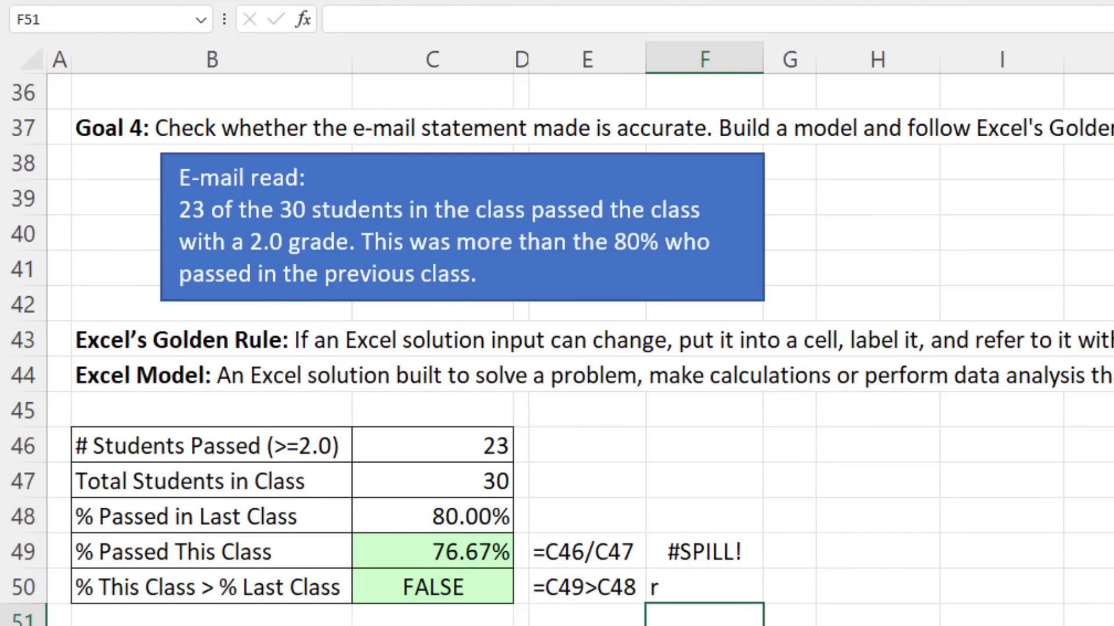
click(674, 591)
key(Delete)
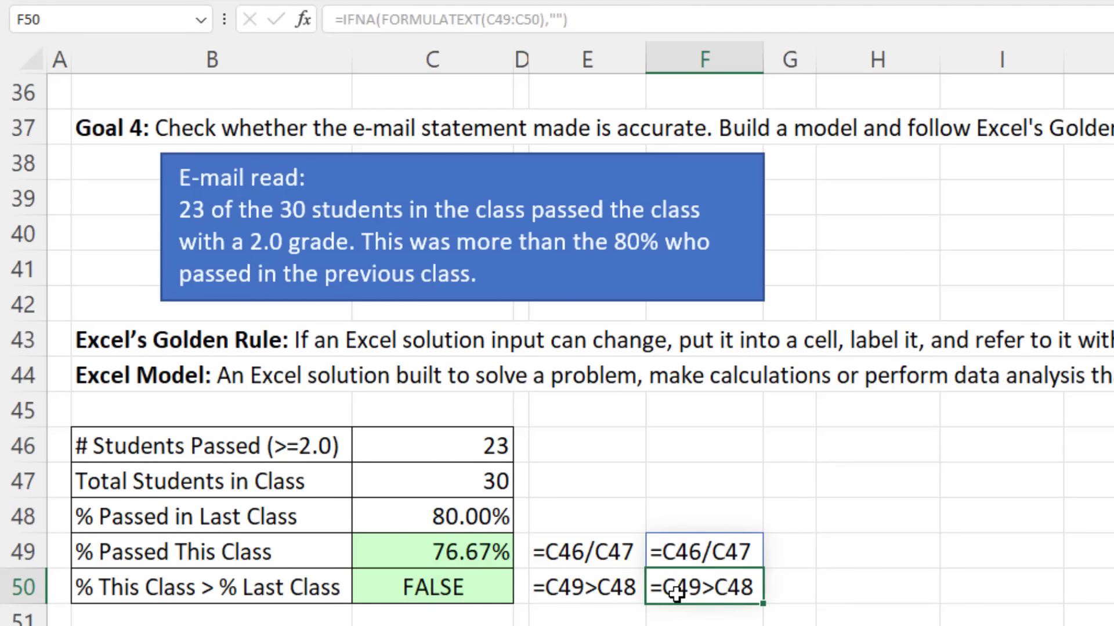
click(703, 551)
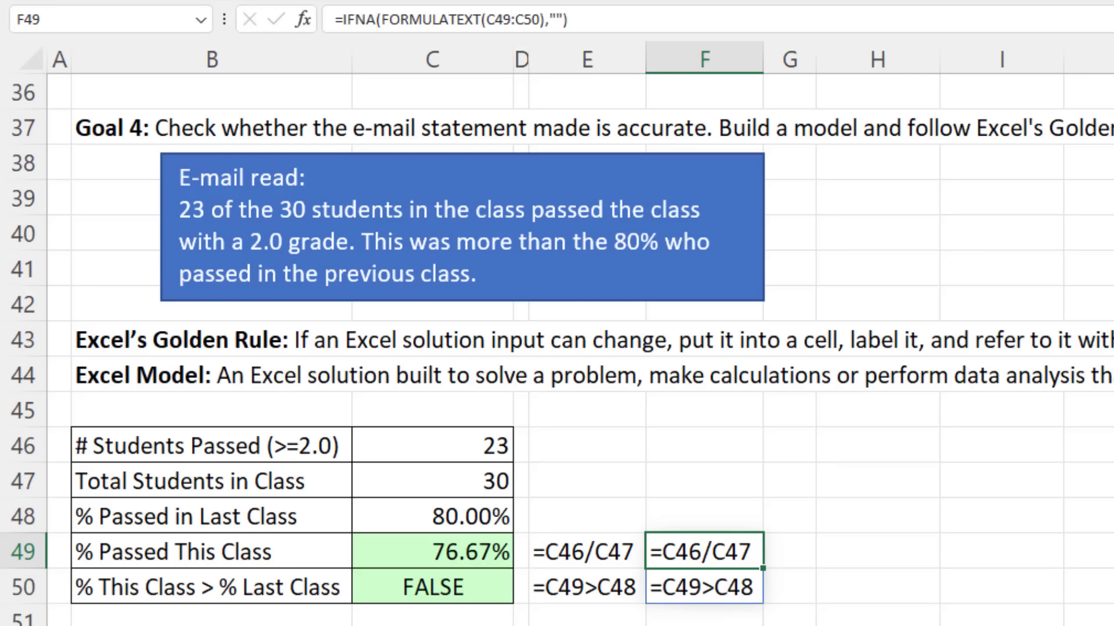
Step: Type 'Number Formula' in H49 and 'Logical Formula' in H50, then select the new e-mail note
click(854, 561)
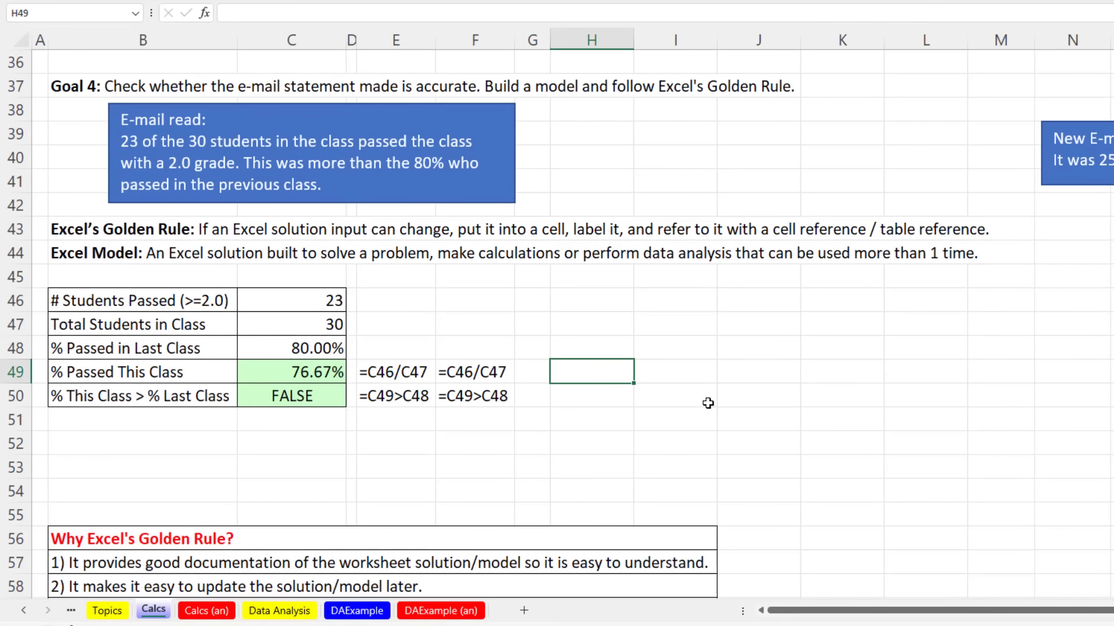
text(Number)
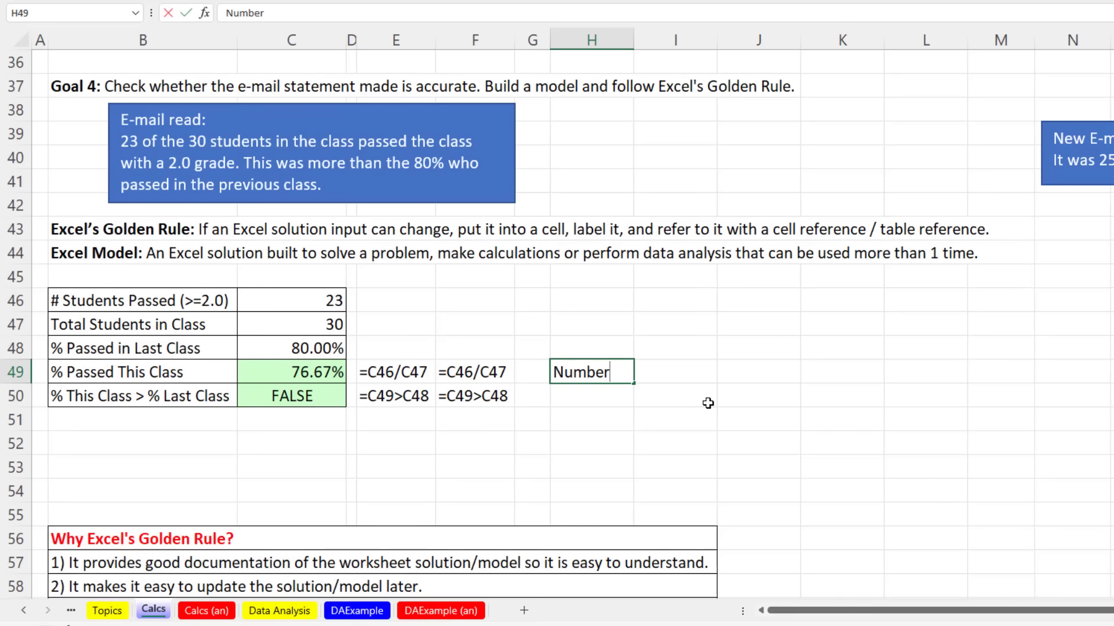
text( Formula)
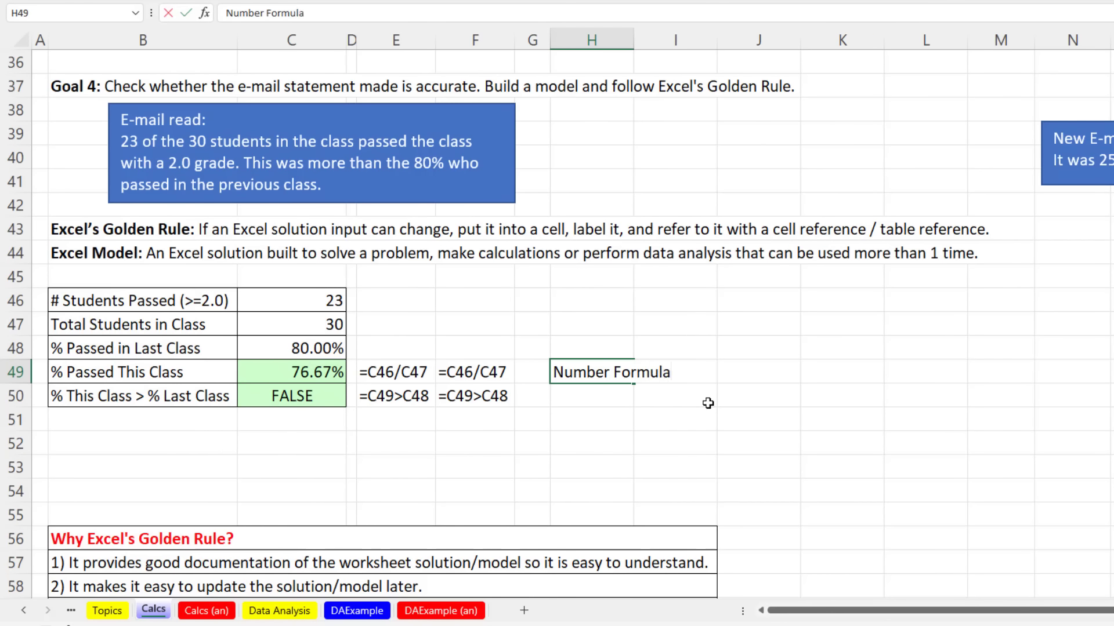
key(Return)
text(Log)
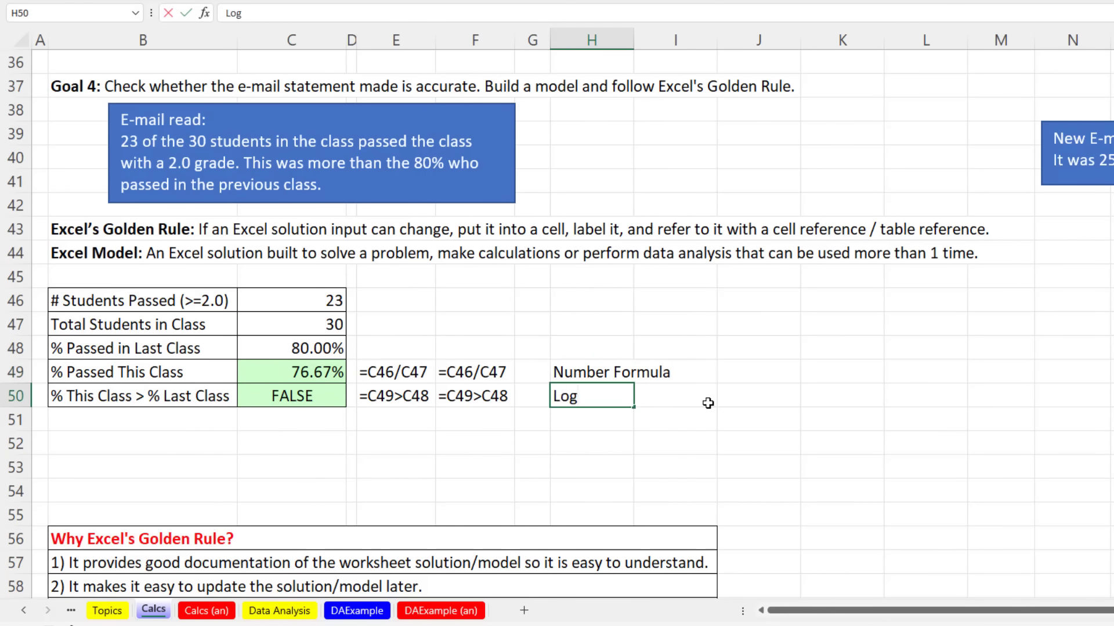
text(ical Formula)
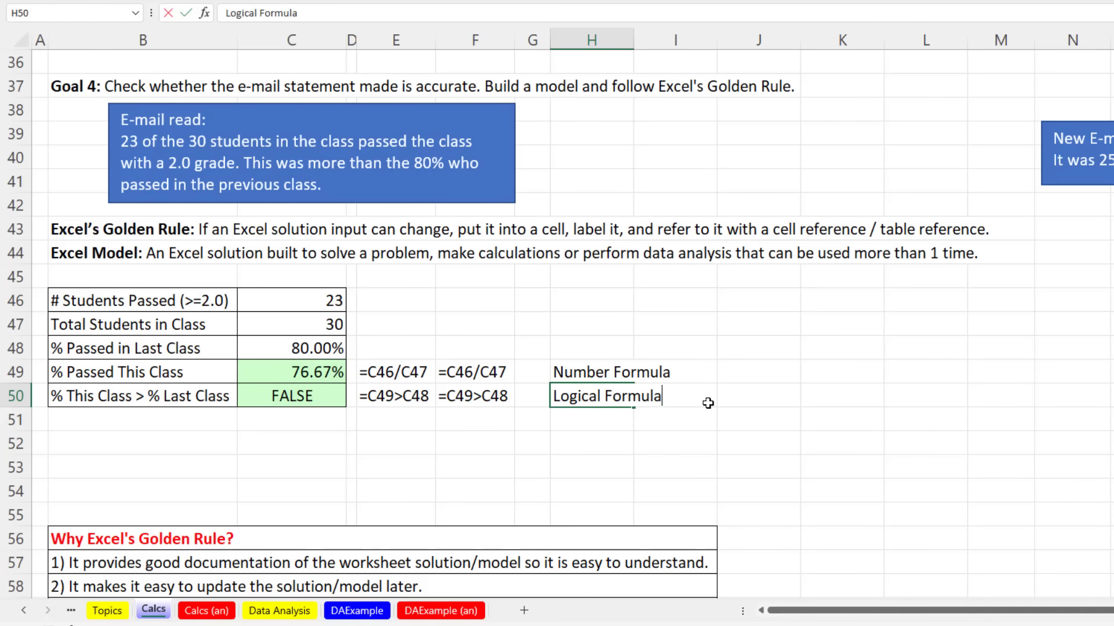
key(Return)
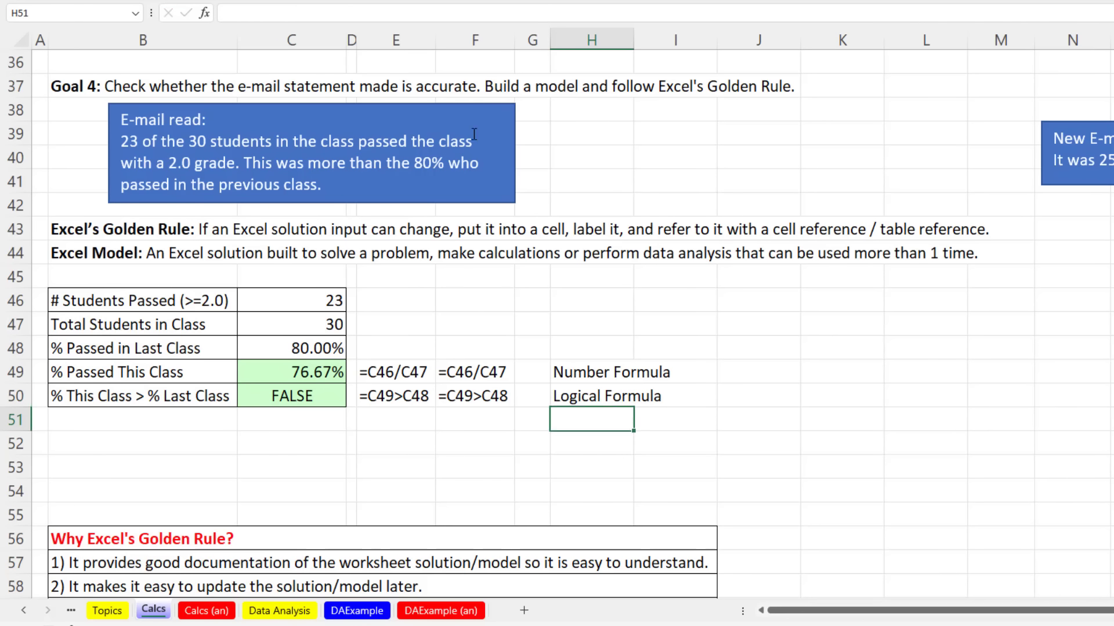
click(1074, 125)
Step: Move the e-mail note below the table and change Students Passed in C46 to 25
drag(1074, 125, 247, 428)
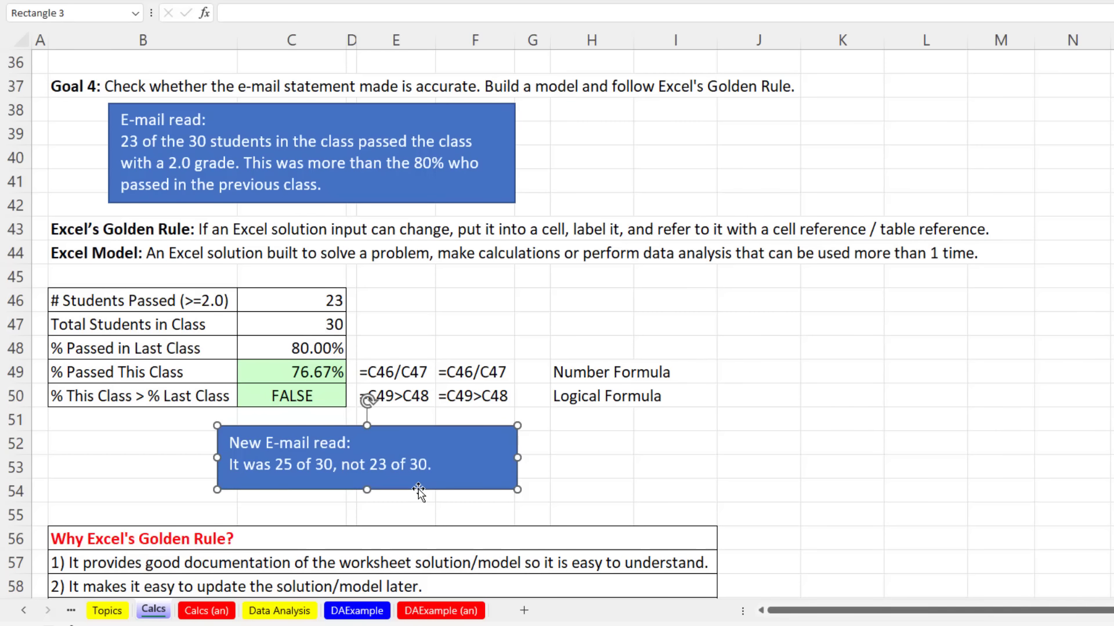
click(313, 304)
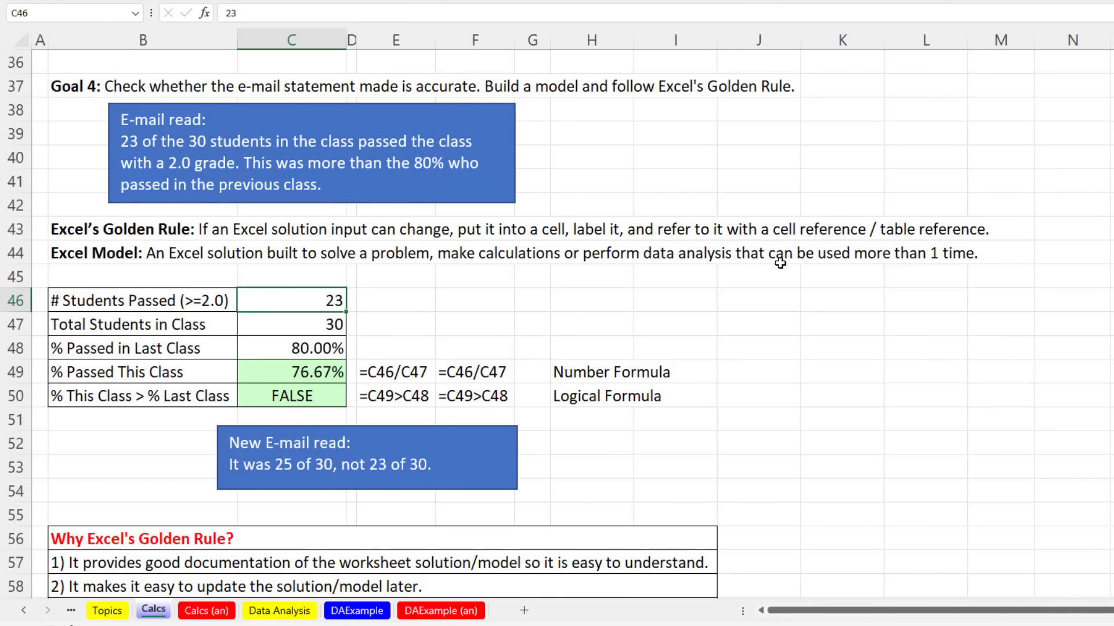
text(2)
key(Return)
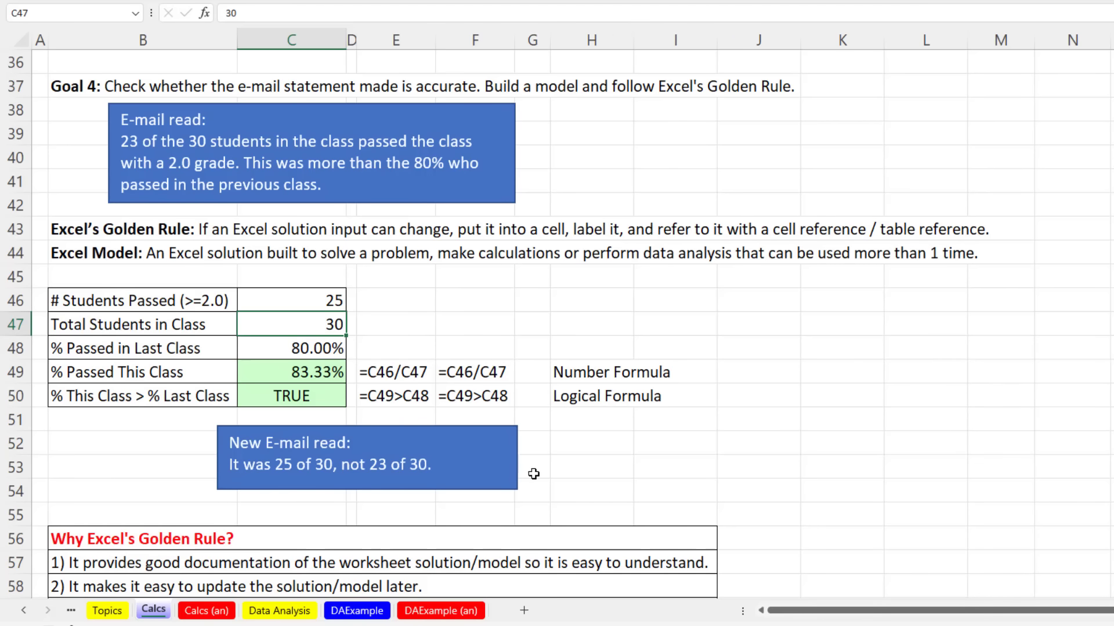
Step: Scroll the Calcs sheet and switch to the Data Analysis worksheet
scroll(534, 474, up, 7)
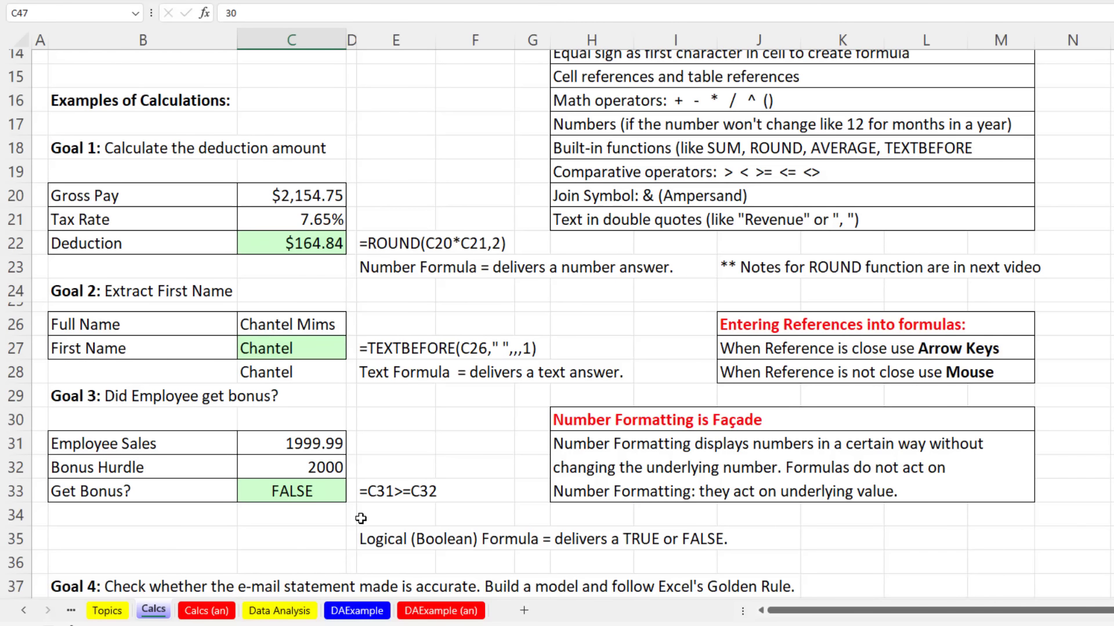
scroll(361, 518, up, 3)
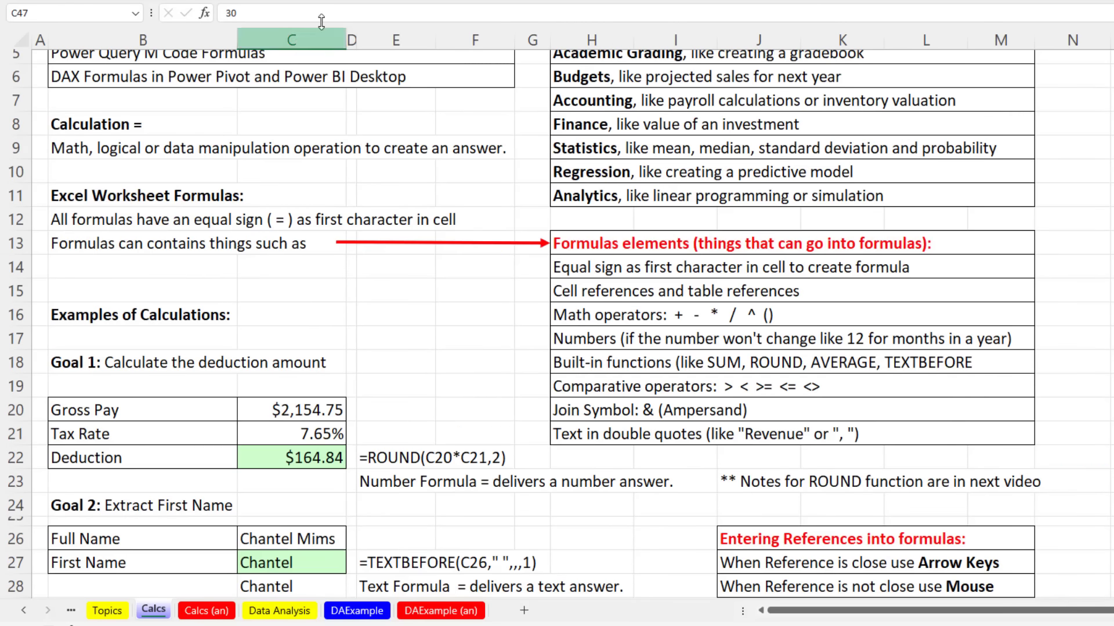
scroll(526, 400, up, 2)
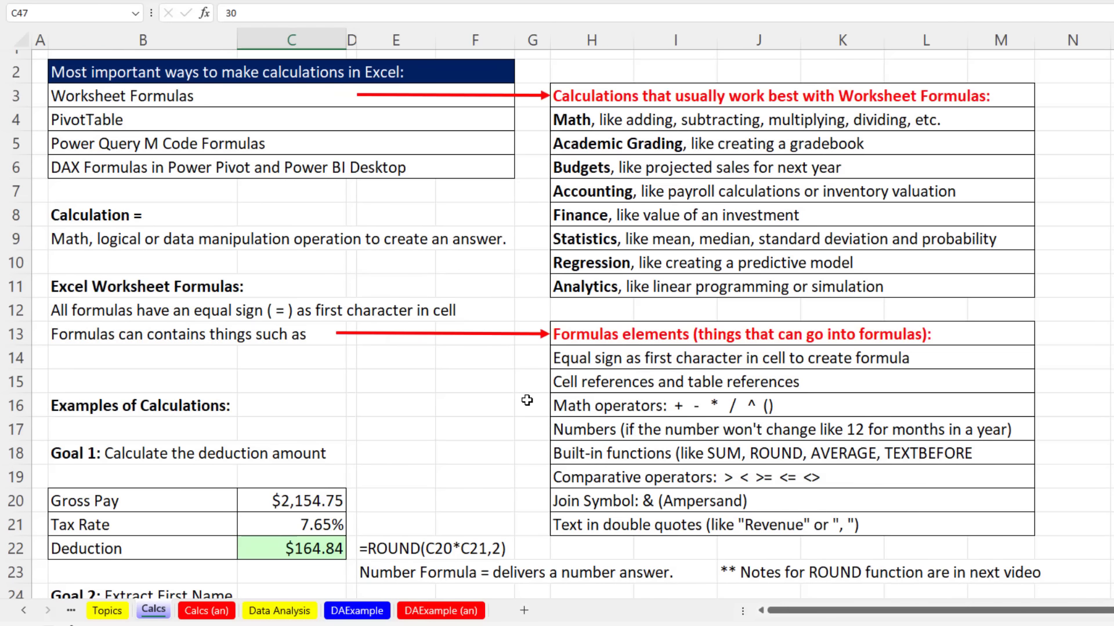
scroll(527, 400, down, 2)
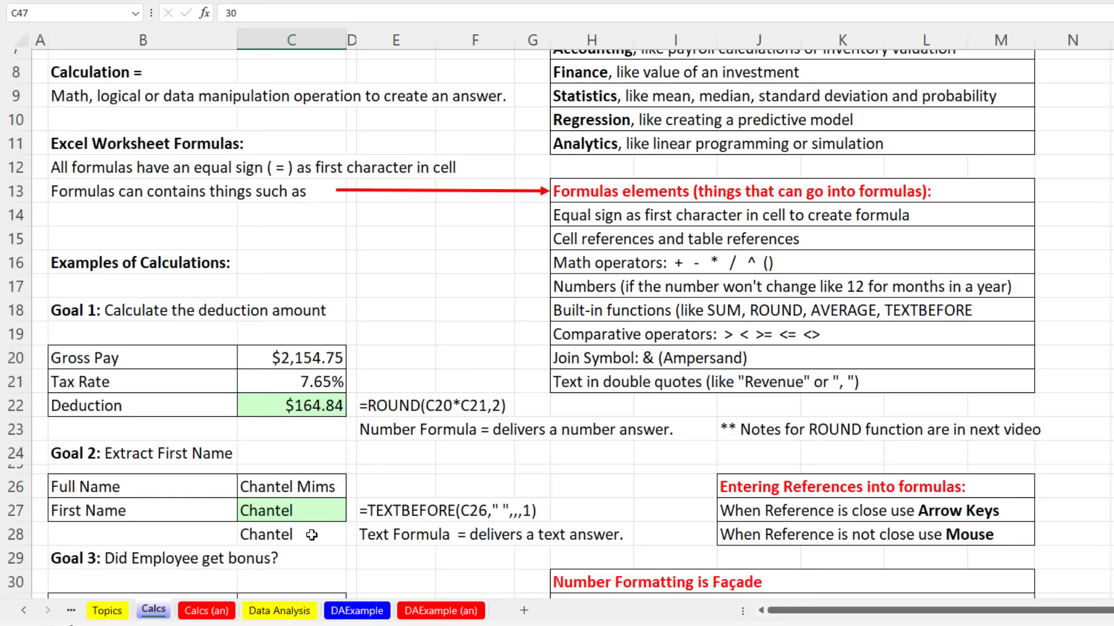
click(279, 614)
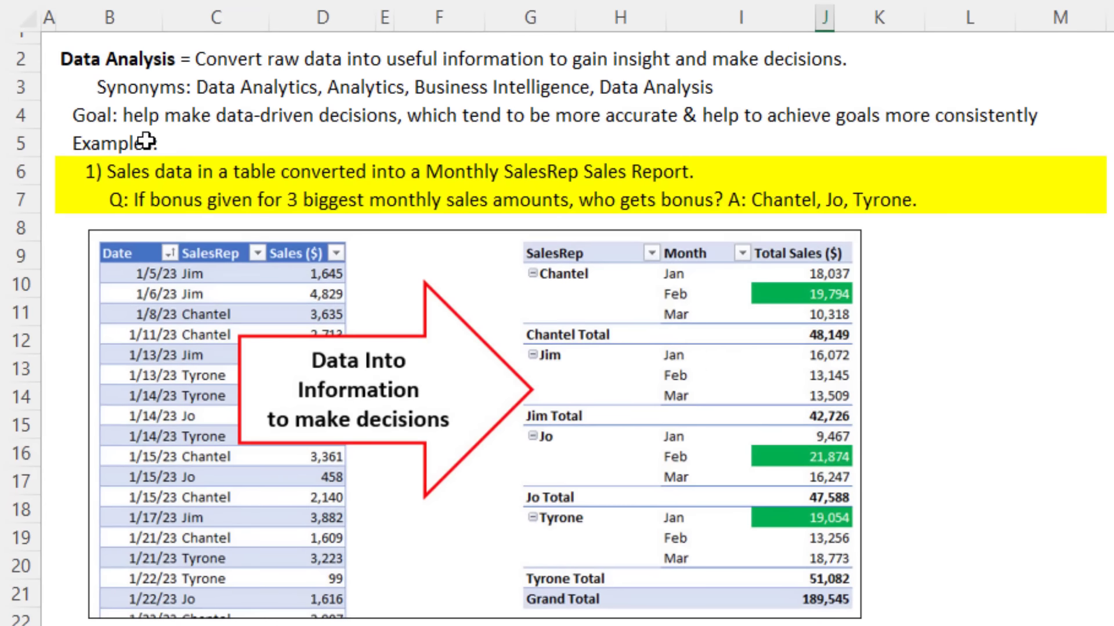
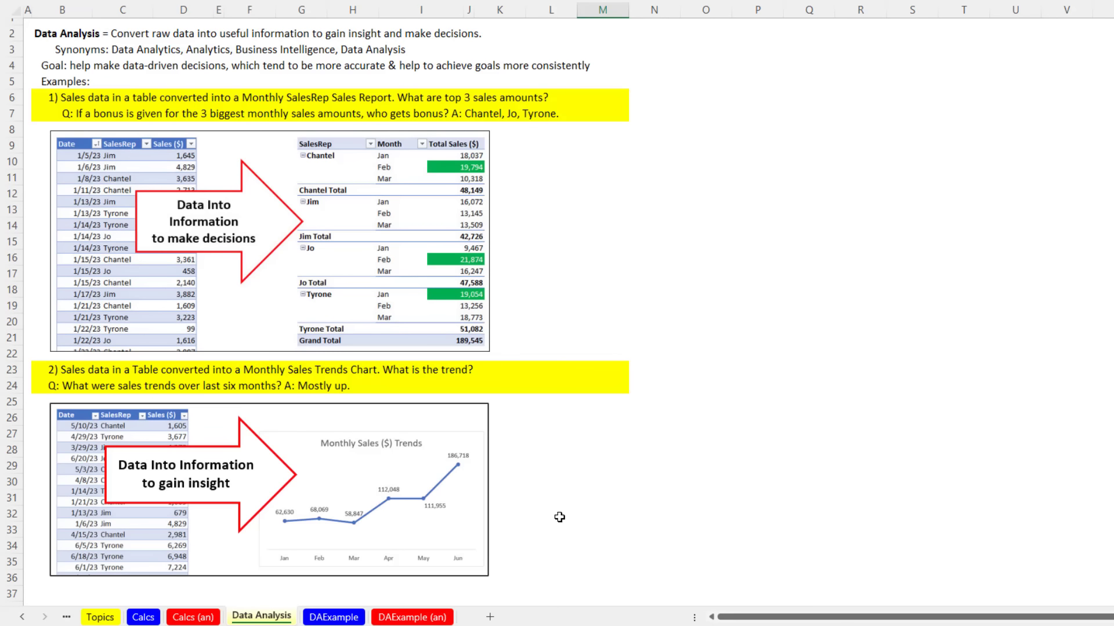
Step: Scroll down to the Raw Data section with the Date, Person and Sales example tables around row 40
scroll(560, 517, down, 8)
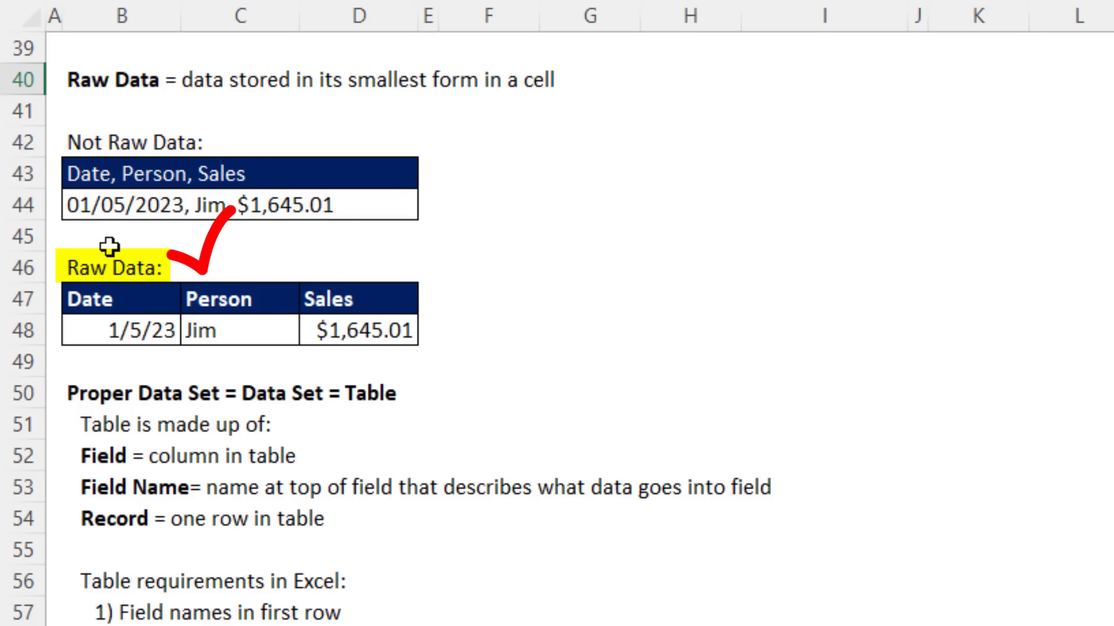
click(106, 300)
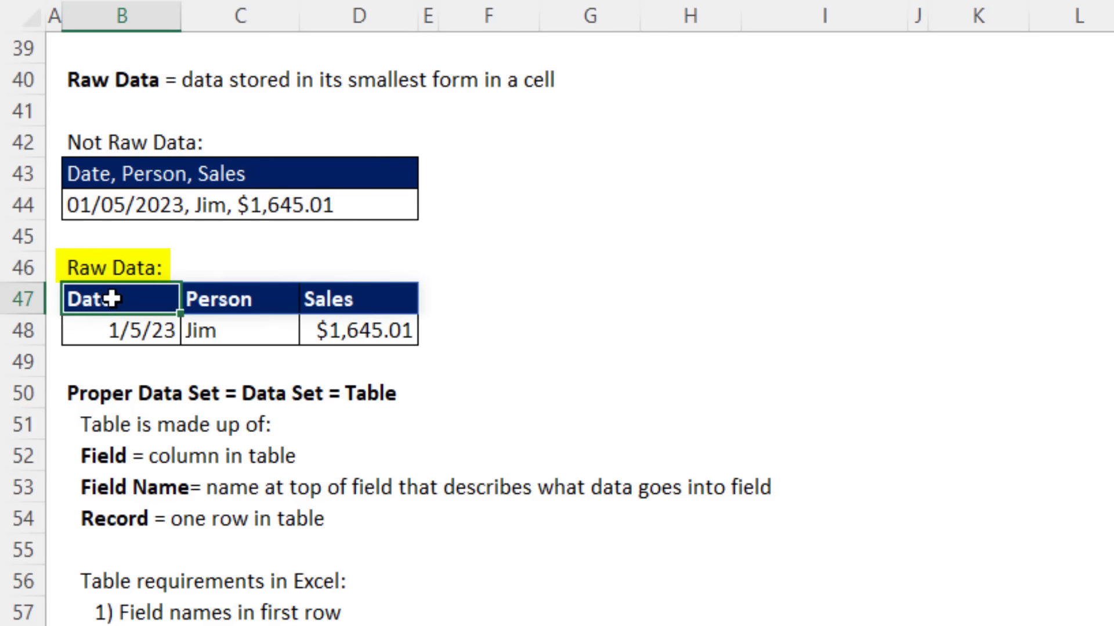
click(248, 304)
click(312, 298)
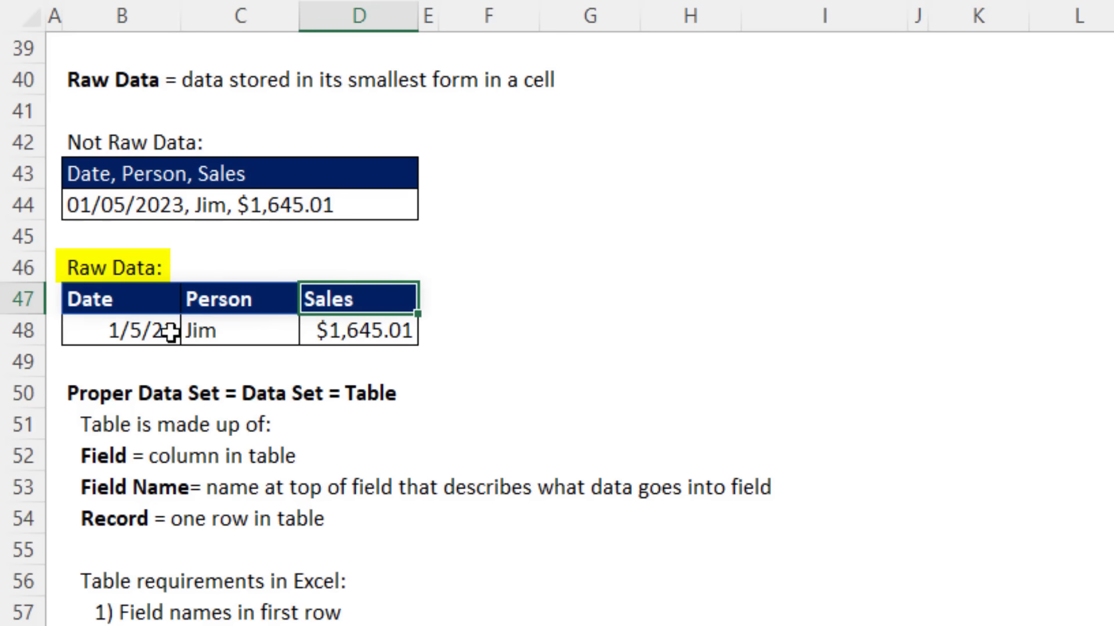
click(131, 335)
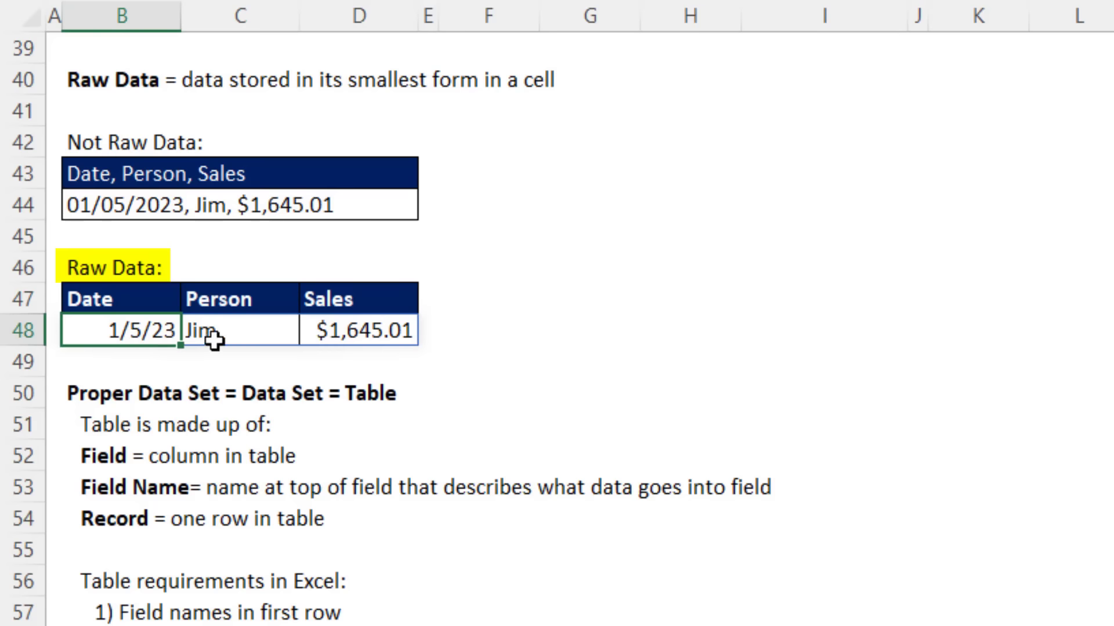
click(232, 332)
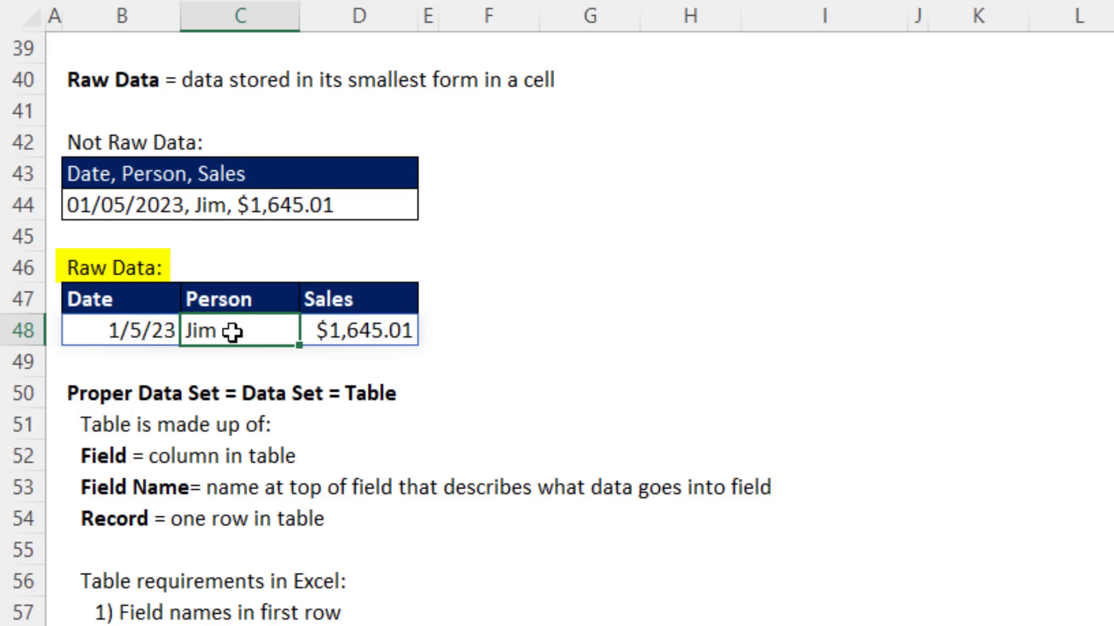
click(339, 330)
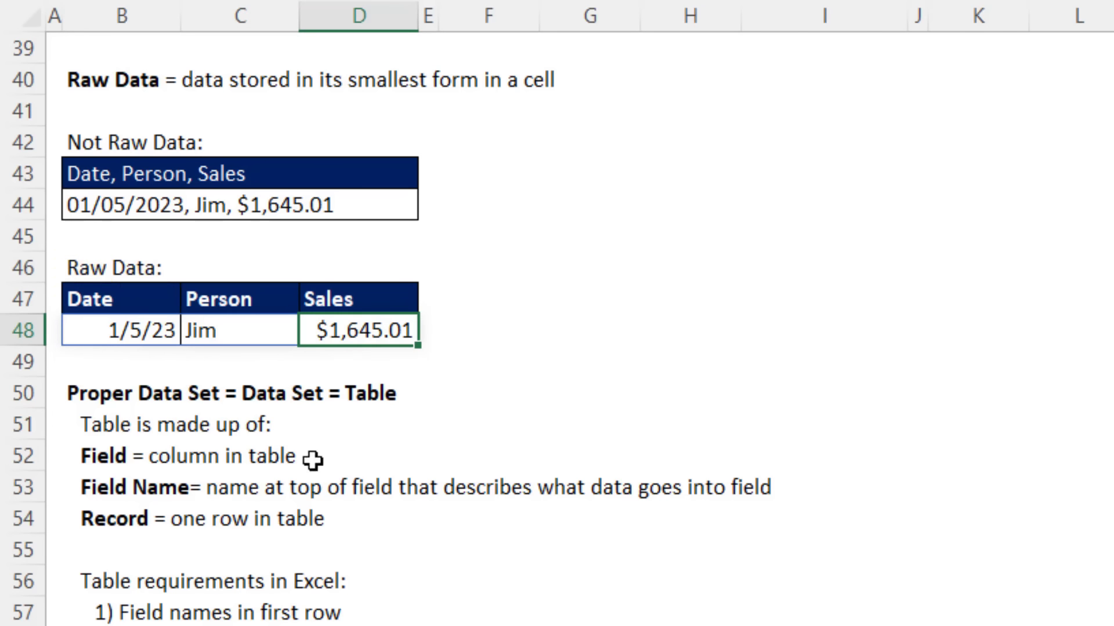
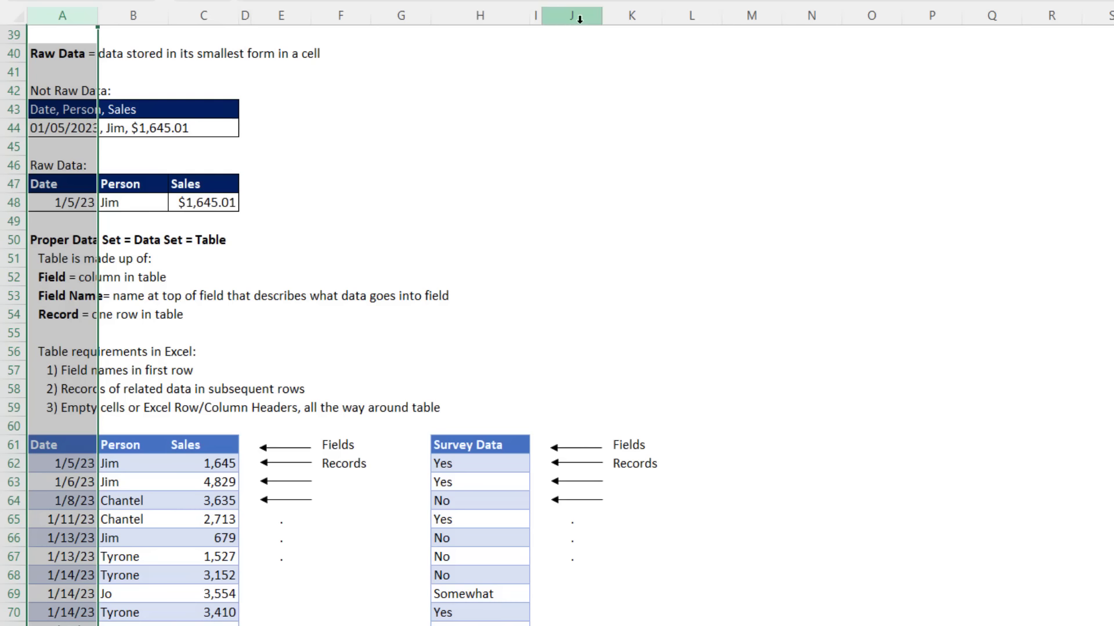
Step: Undo twice to restore the deleted column A, then select Survey Data cells I61 to I64
key(ctrl+z)
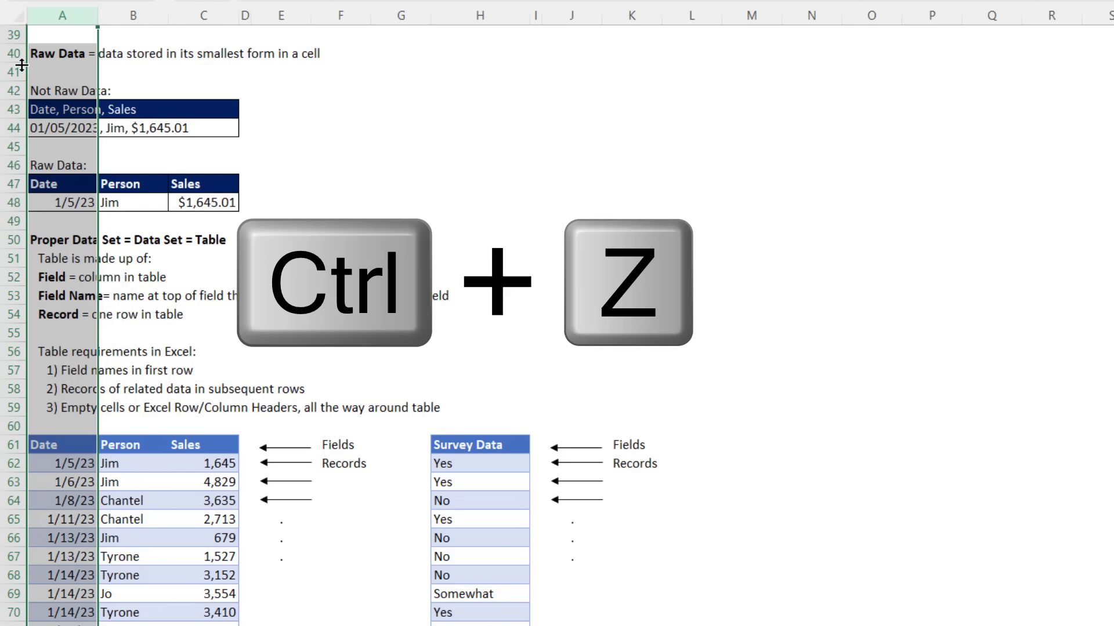
key(ctrl+z)
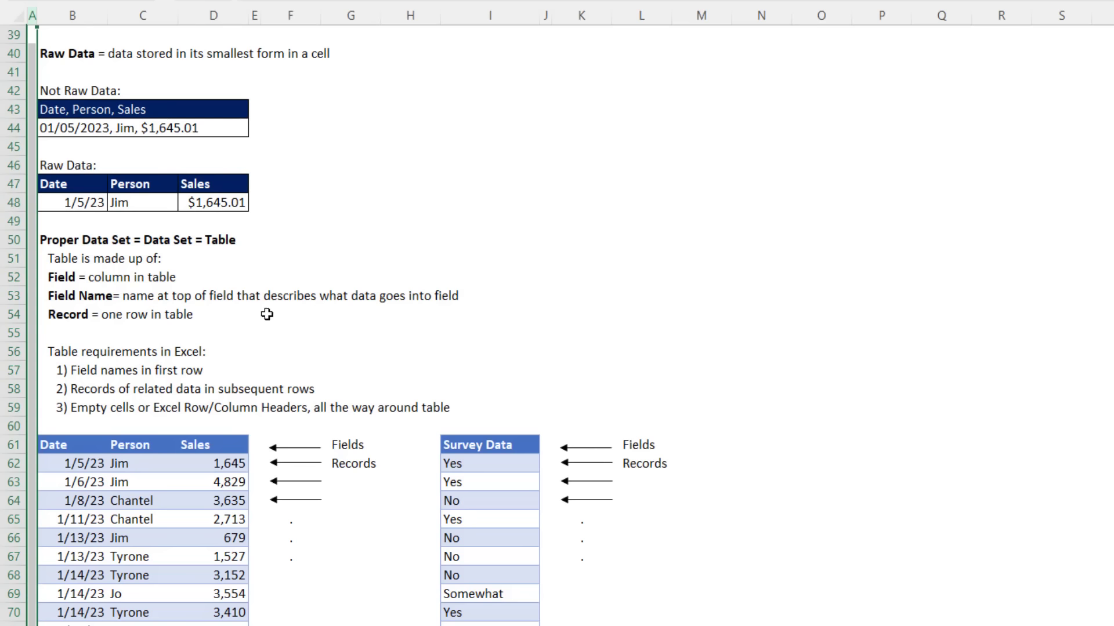
click(470, 444)
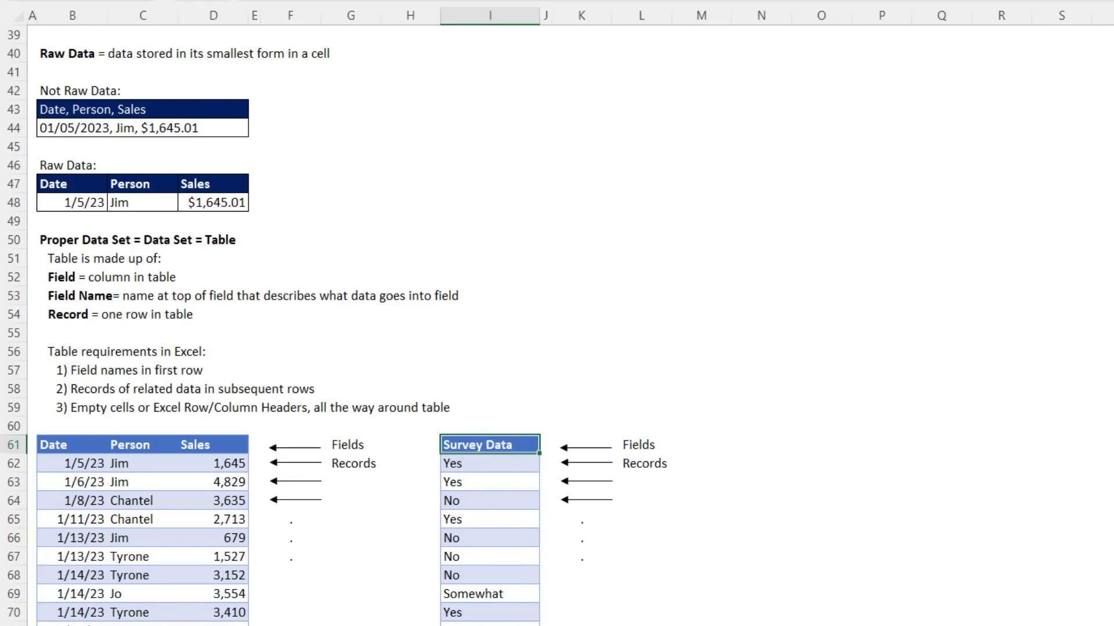
click(481, 465)
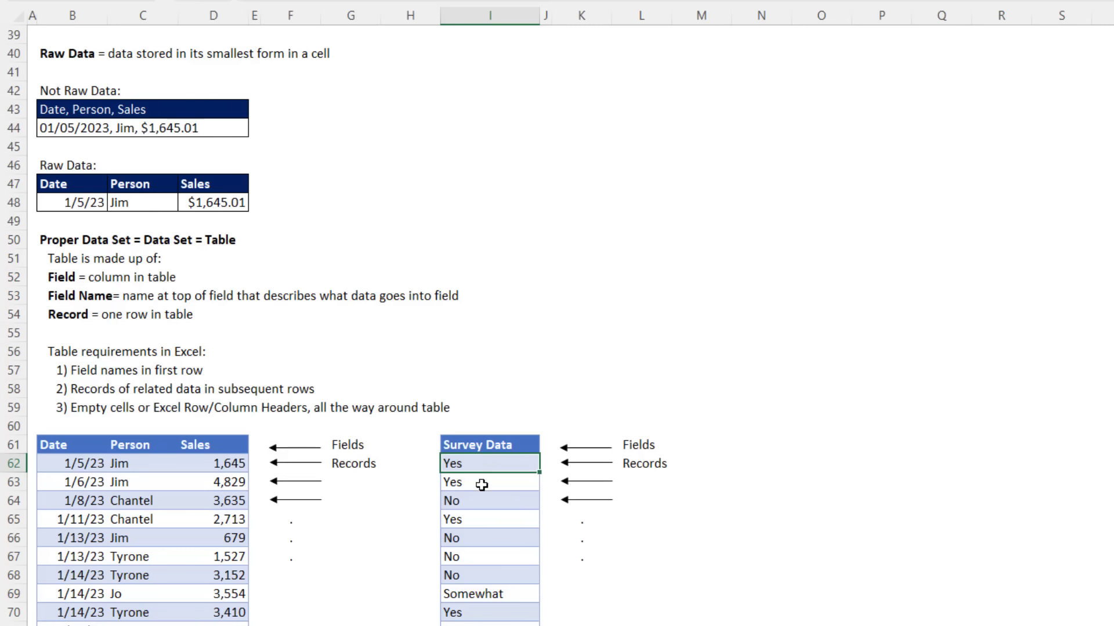
click(482, 484)
click(482, 500)
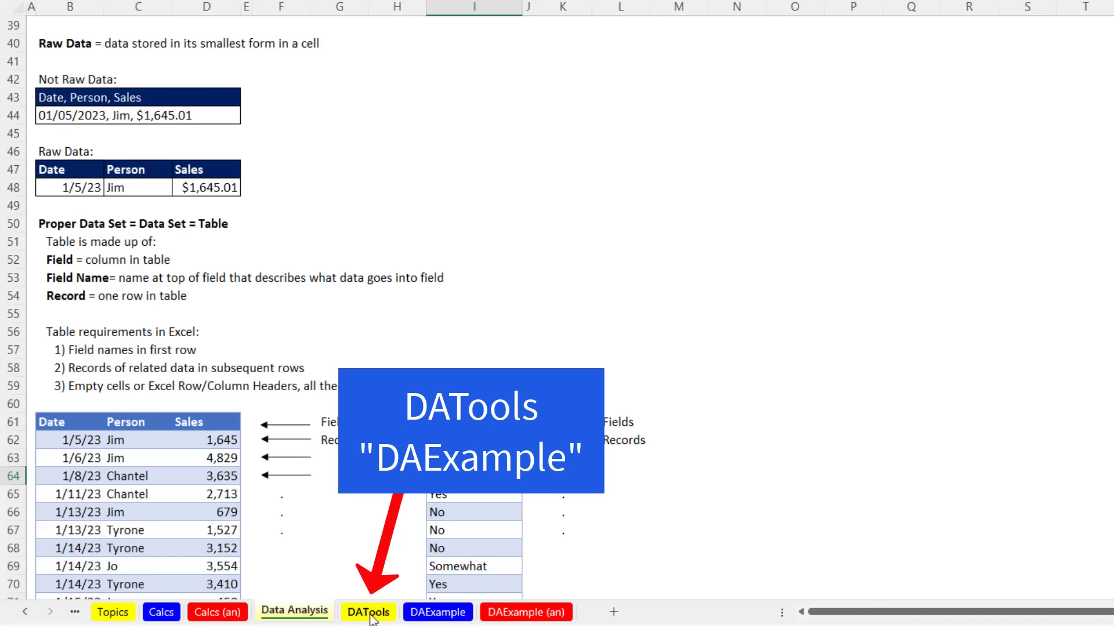
Step: Show the DATools sheet listing Excel's analysis tools from Table through Power BI Online
click(369, 614)
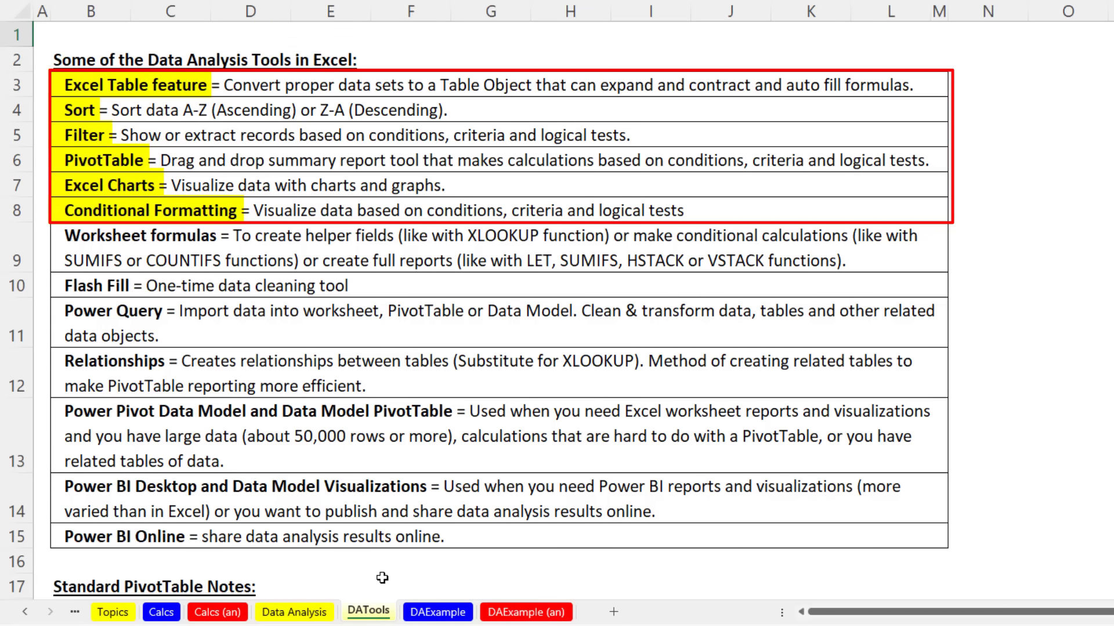
scroll(401, 585, down, 2)
scroll(238, 536, up, 2)
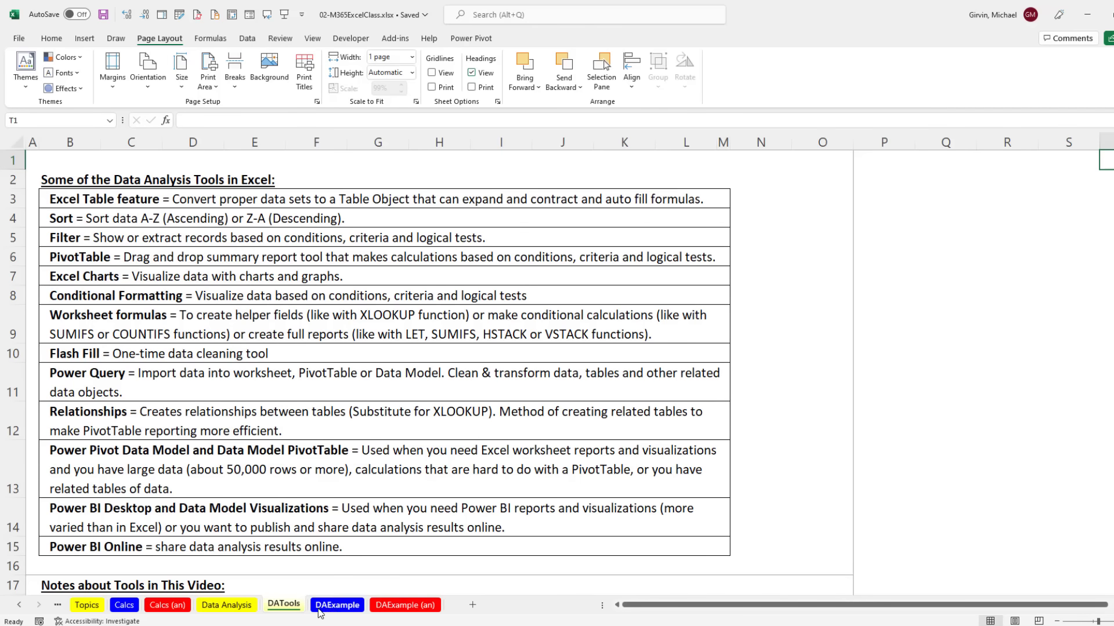
Step: Glance at the DAExample (an) sheet, then open the DAExample sheet with raw sales records
click(398, 606)
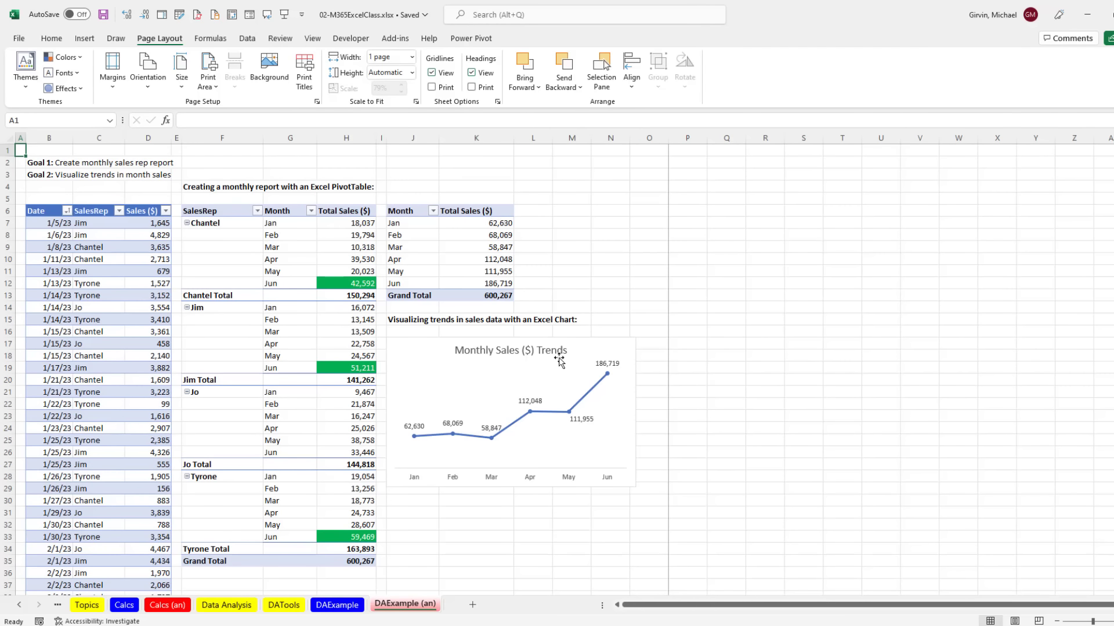
click(339, 607)
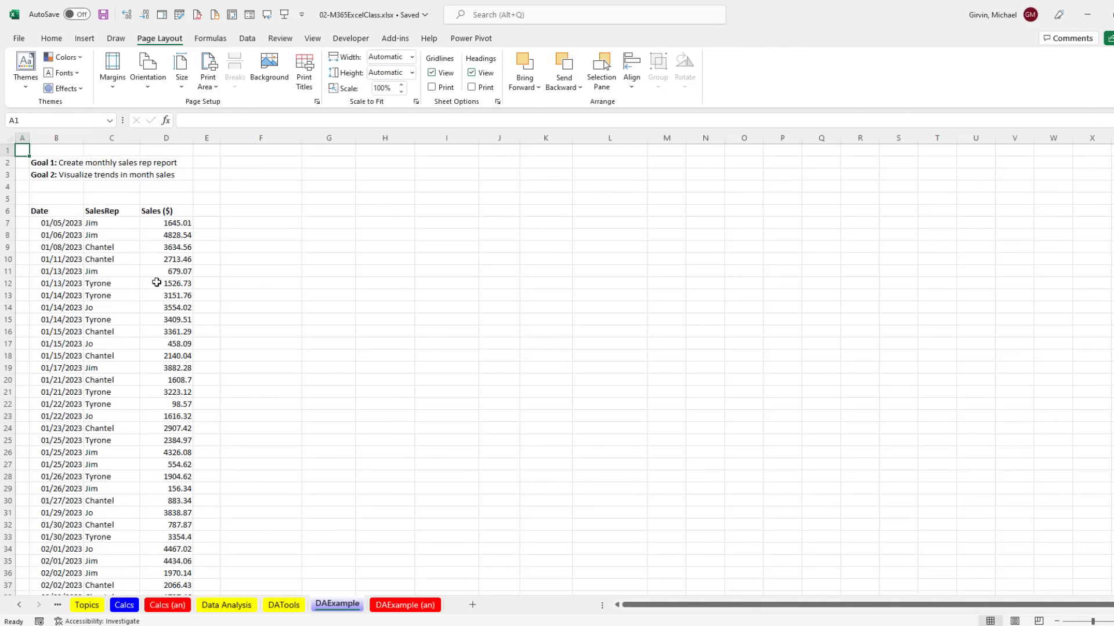
Step: Select the Date, SalesRep and Sales ($) headers and a data cell, and show the Insert ribbon
scroll(264, 324, down, 18)
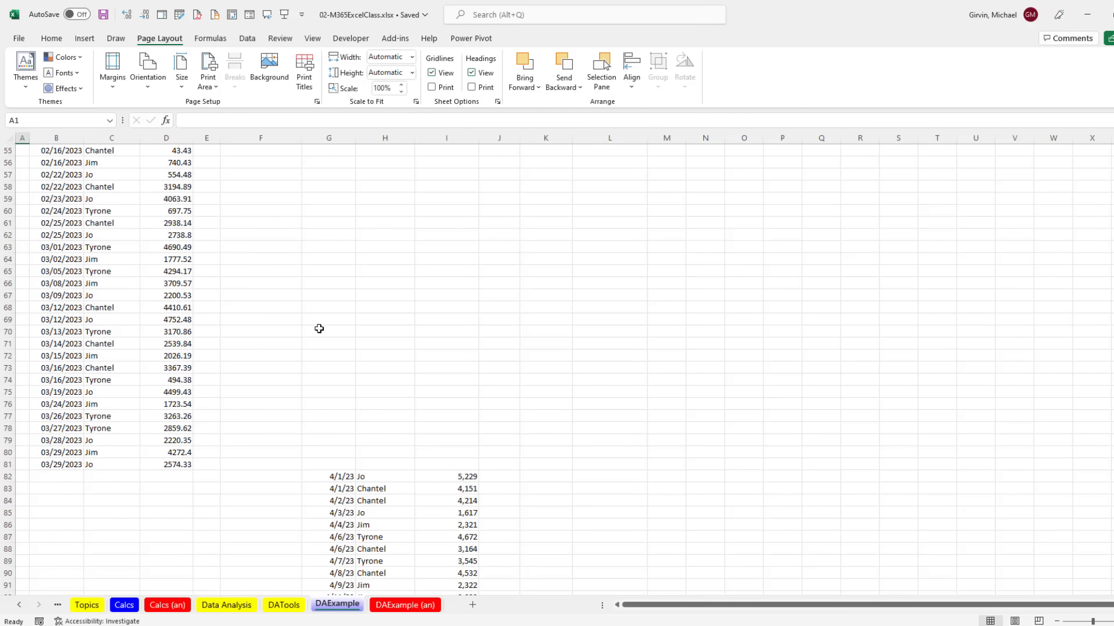
scroll(319, 334, up, 6)
scroll(319, 333, up, 12)
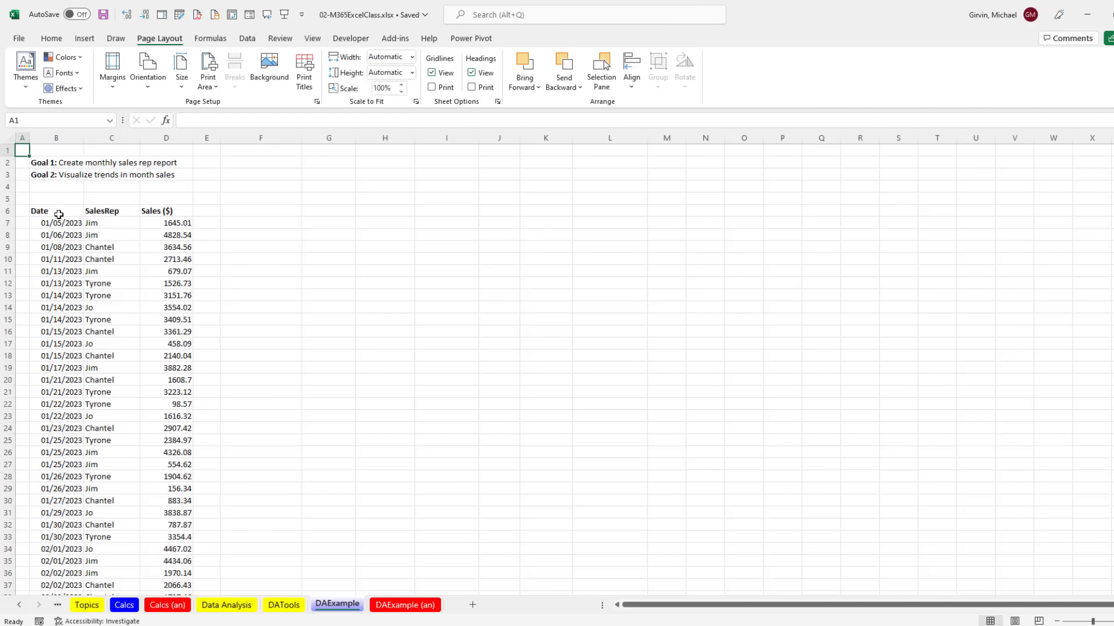
drag(58, 212, 174, 211)
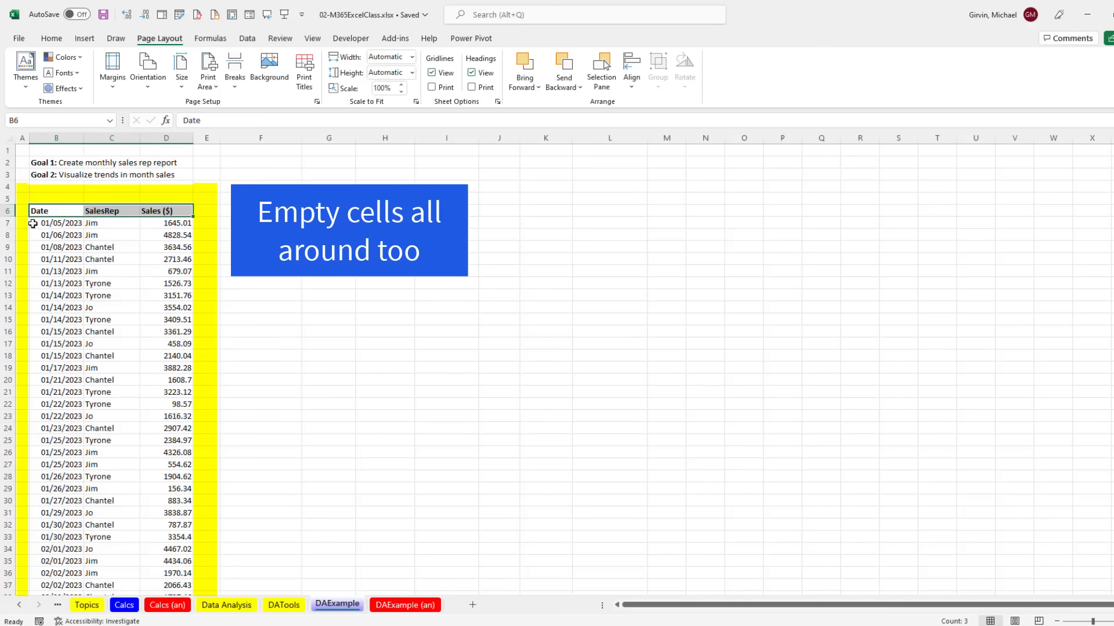
click(113, 252)
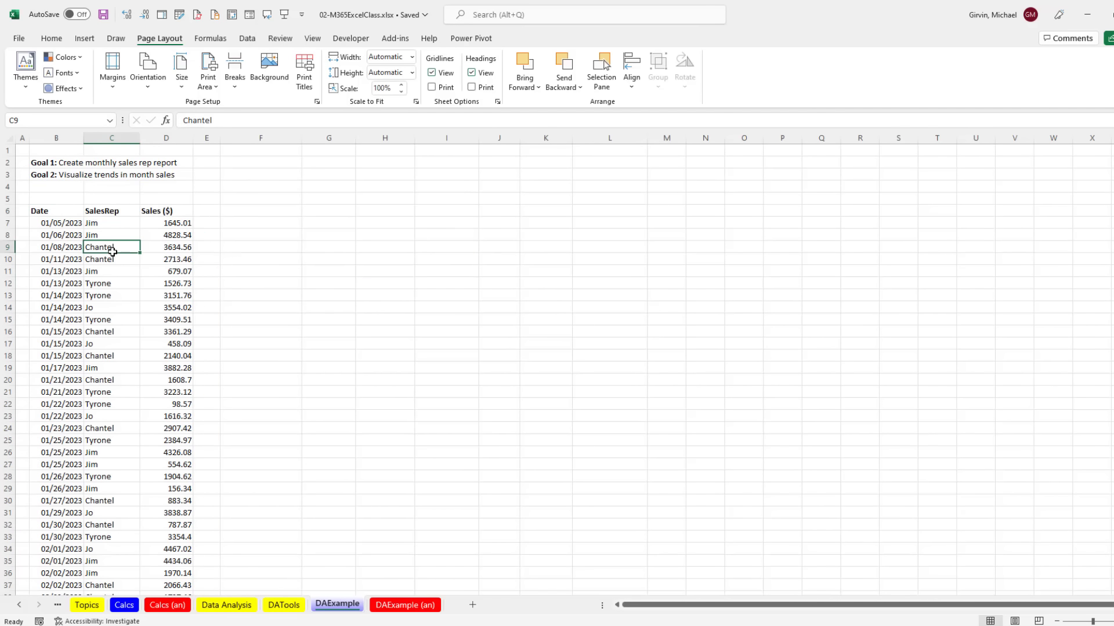
drag(58, 212, 58, 260)
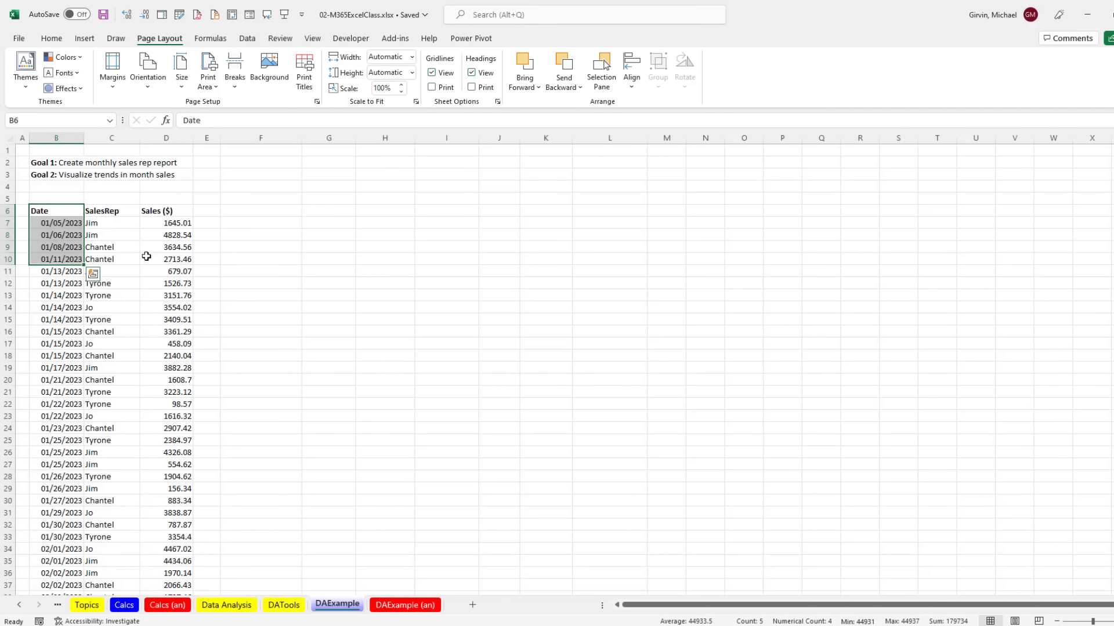
click(123, 247)
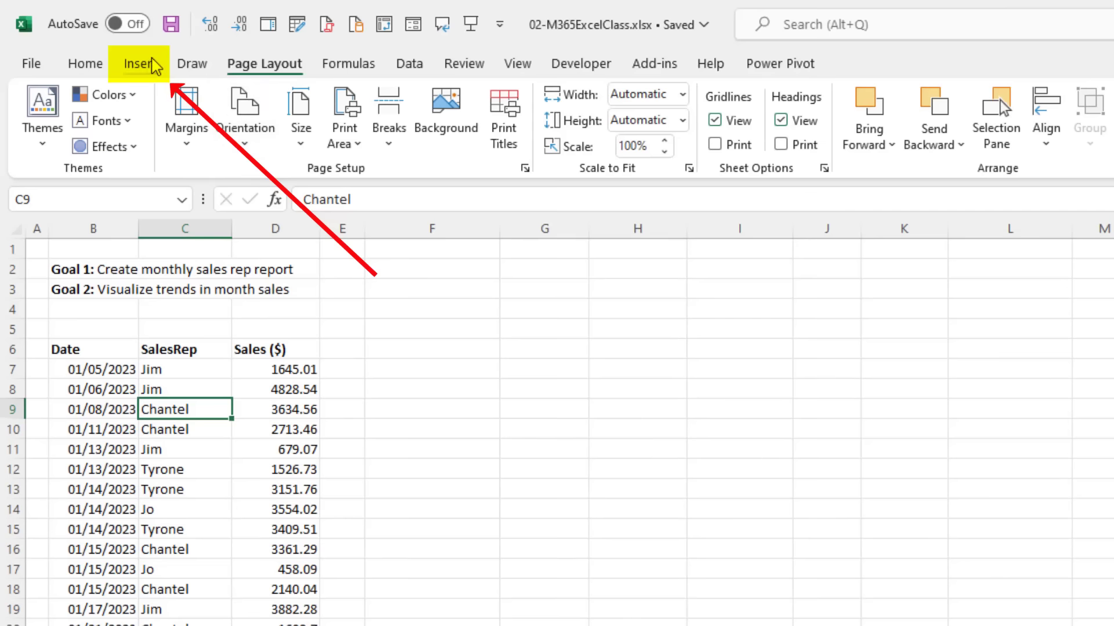
click(152, 65)
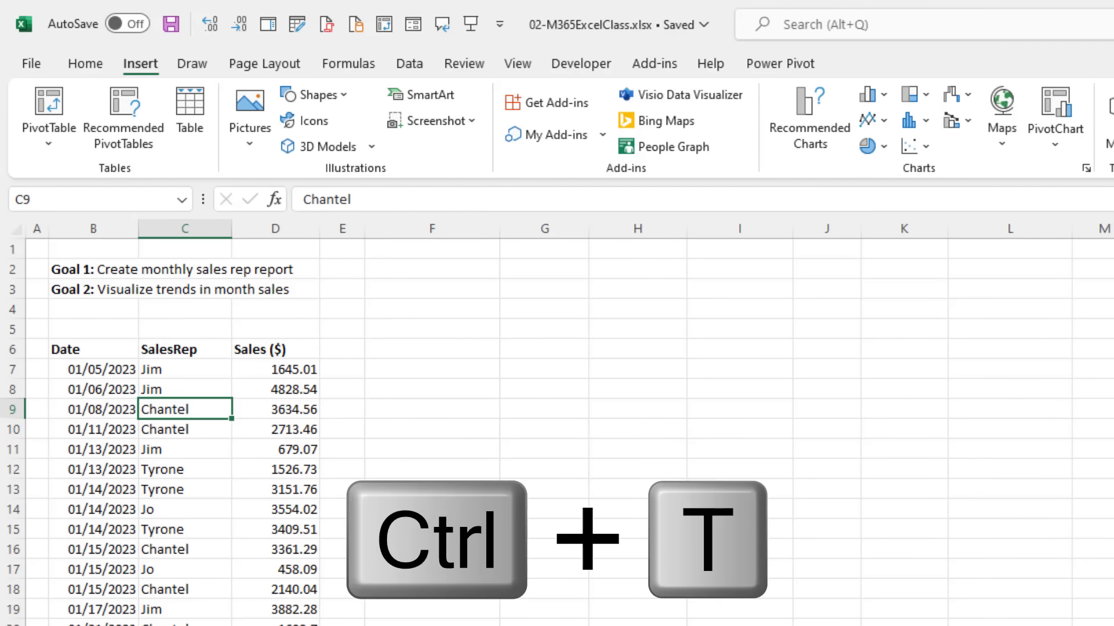
Step: Convert the B6:D81 sales range into a table with headers and check the SalesRep filter list
key(ctrl+t)
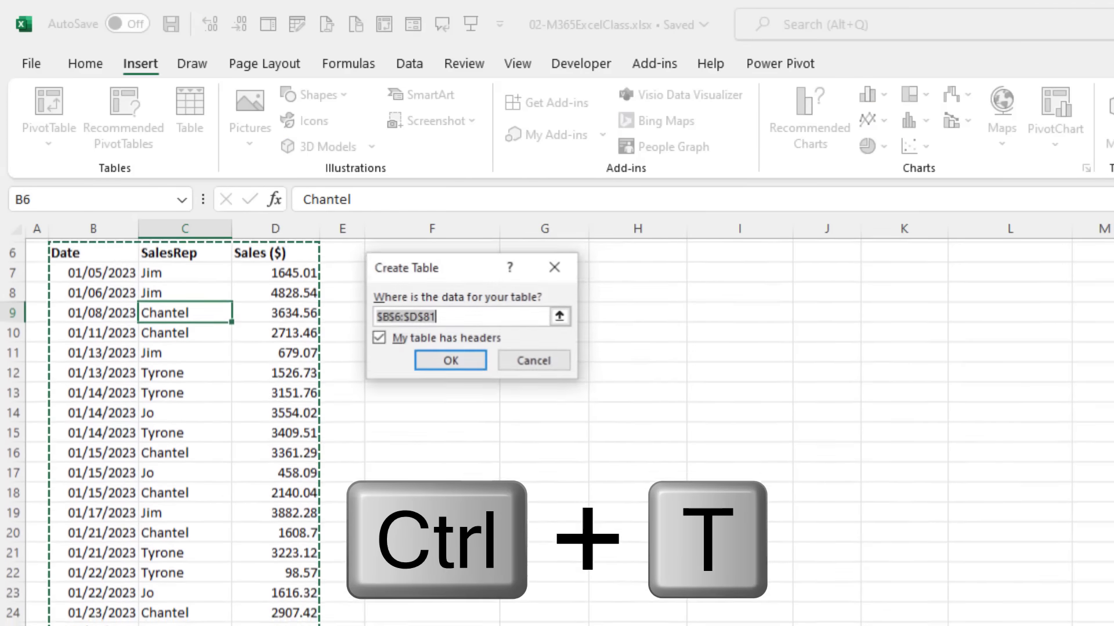
scroll(470, 534, up, 1)
scroll(470, 534, up, 1)
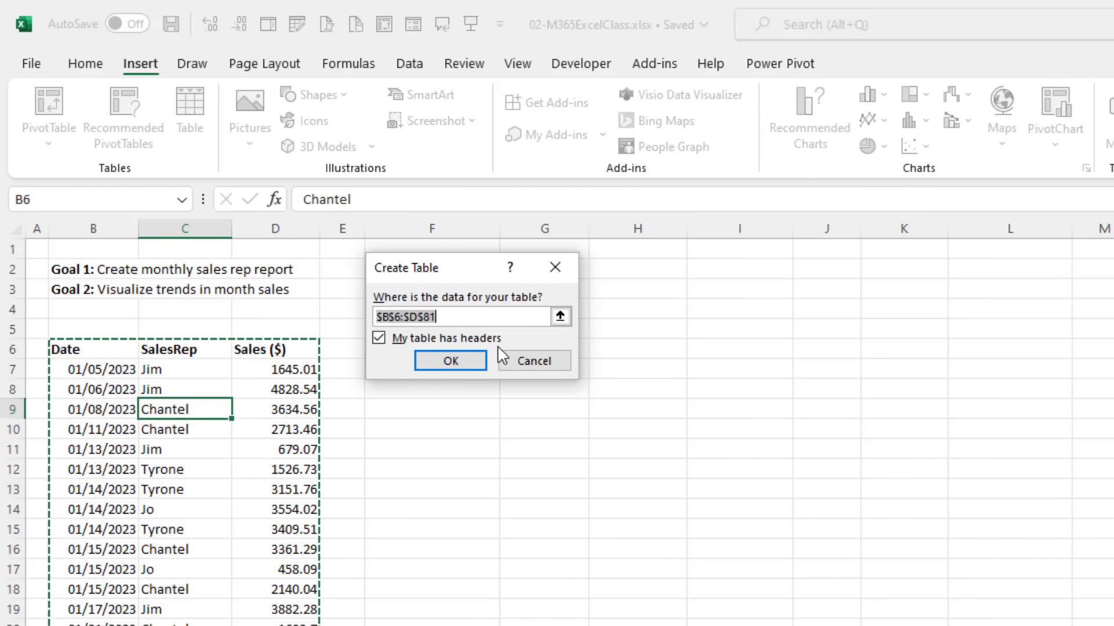
click(451, 363)
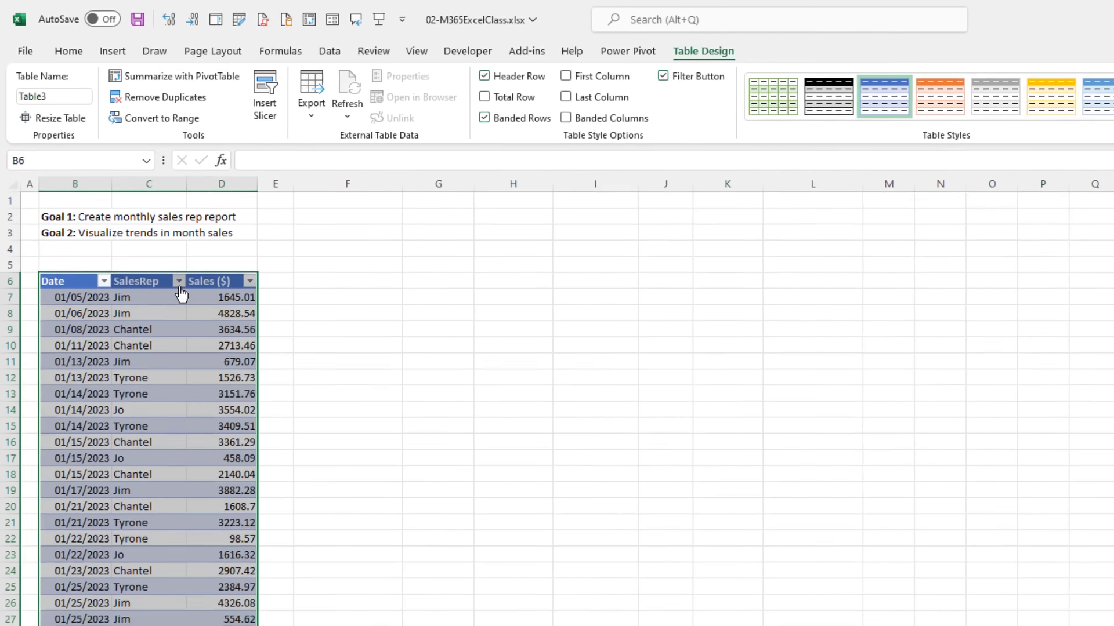
click(221, 349)
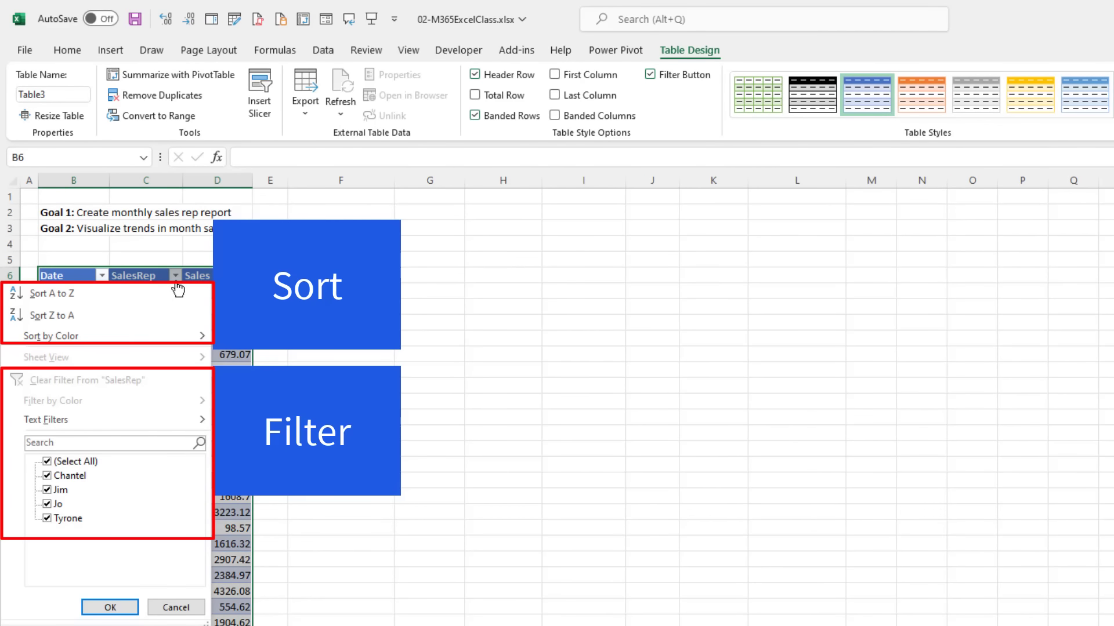
key(Escape)
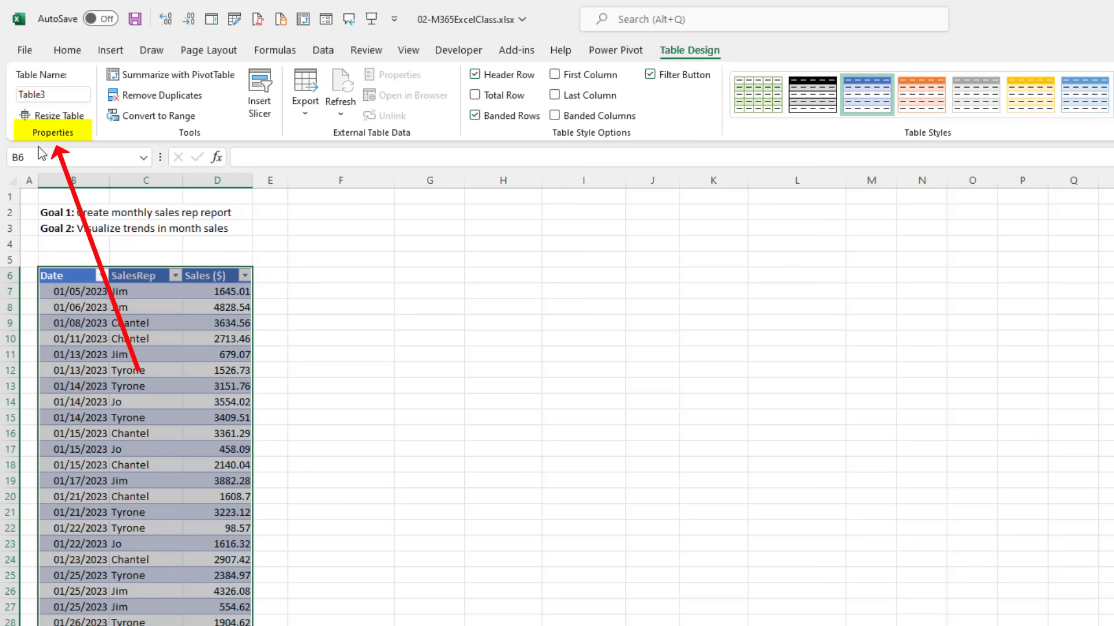
Step: Rename the table from Table3 to fSales and deselect it by selecting F6
click(49, 94)
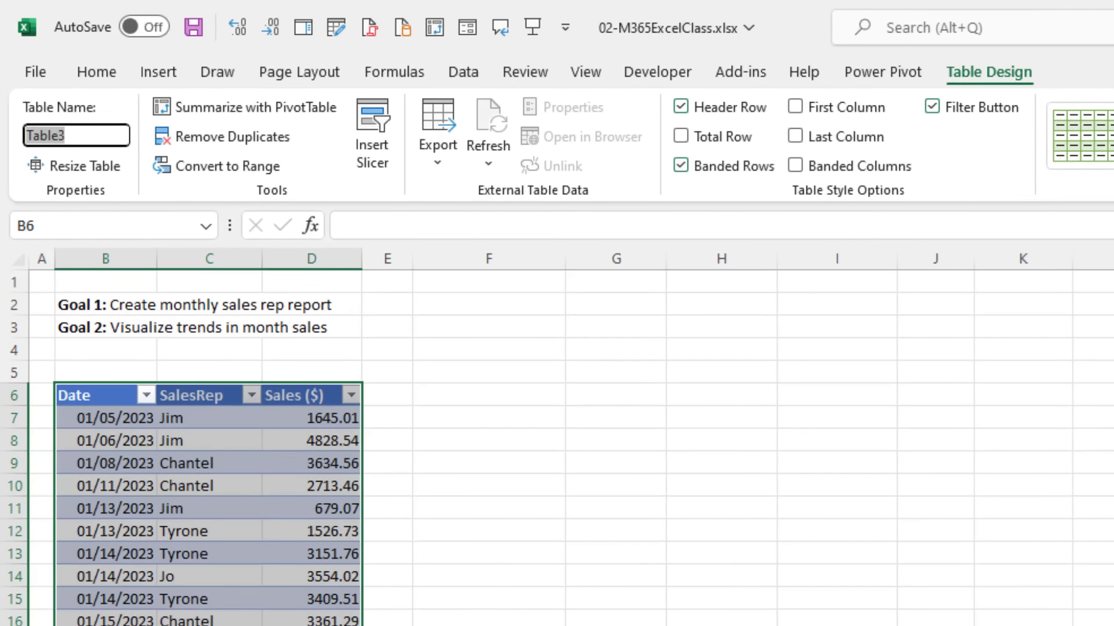
text(fSales)
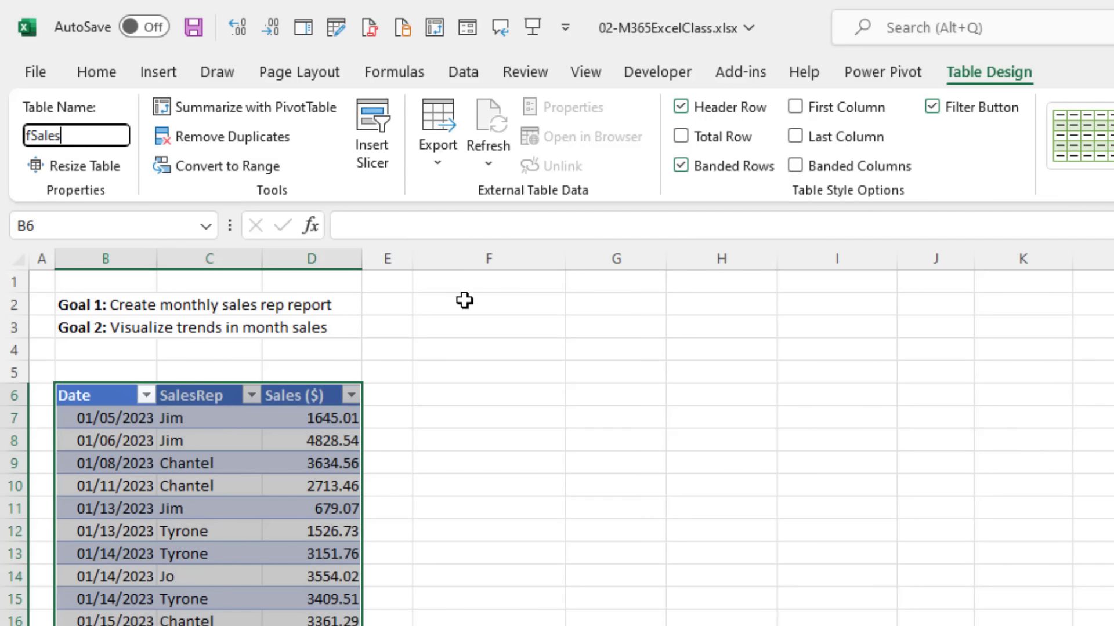
key(Tab)
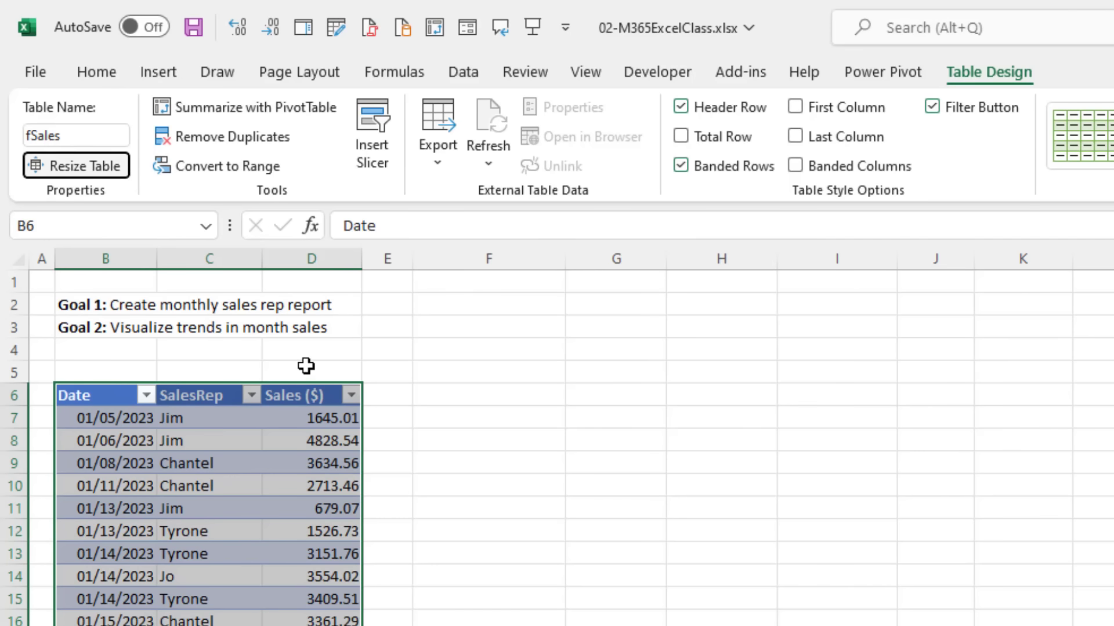
click(462, 391)
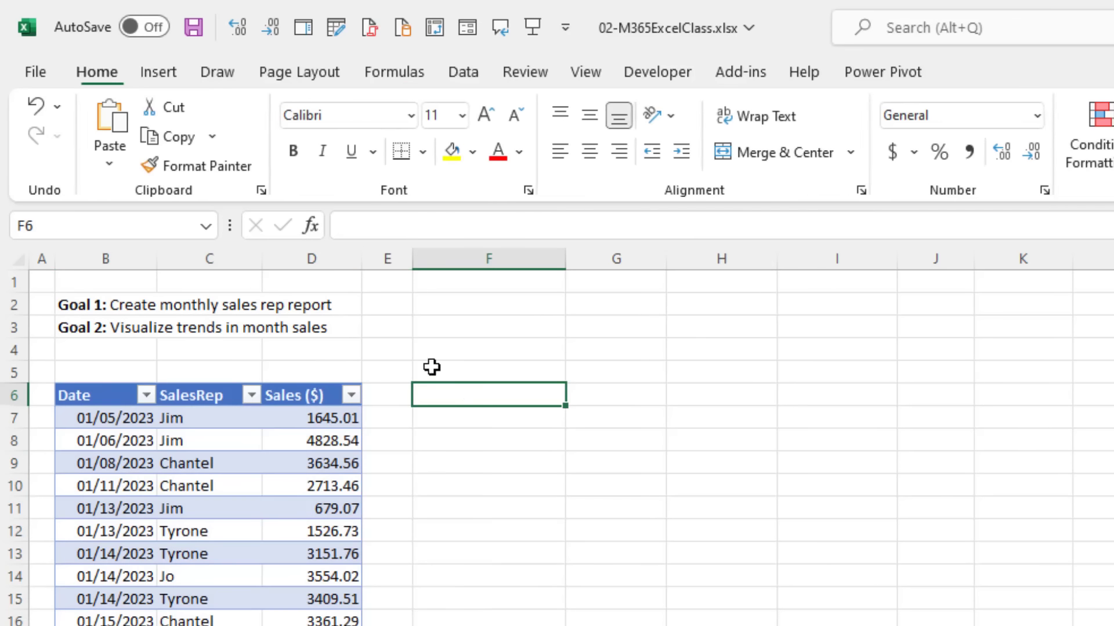
Step: Select the entire fSales table by choosing fSales in the Name Box list
click(205, 227)
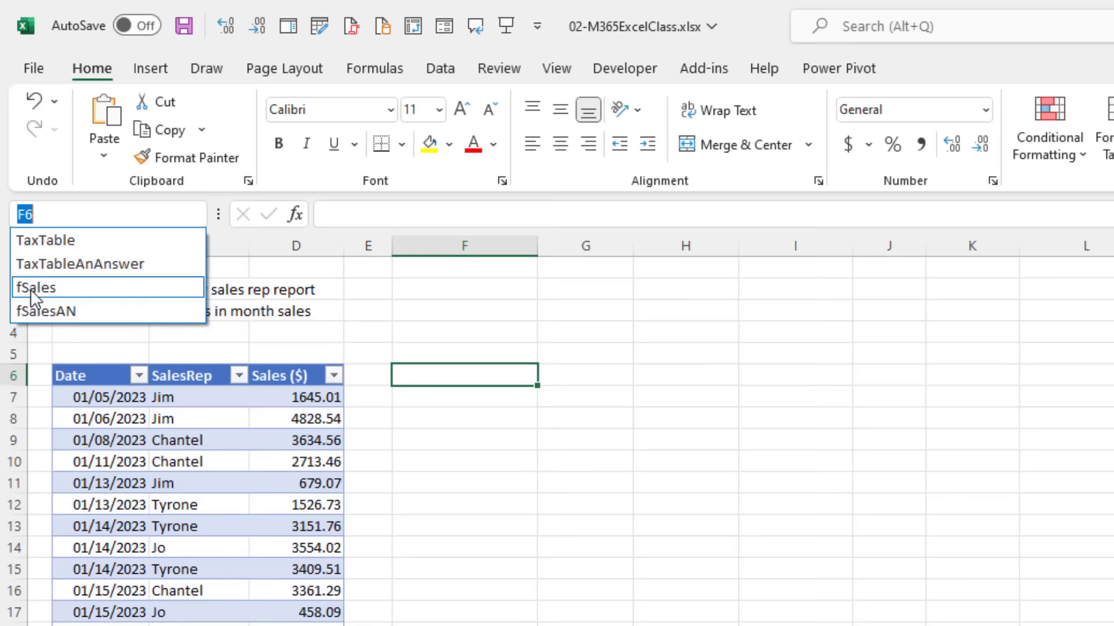
click(41, 302)
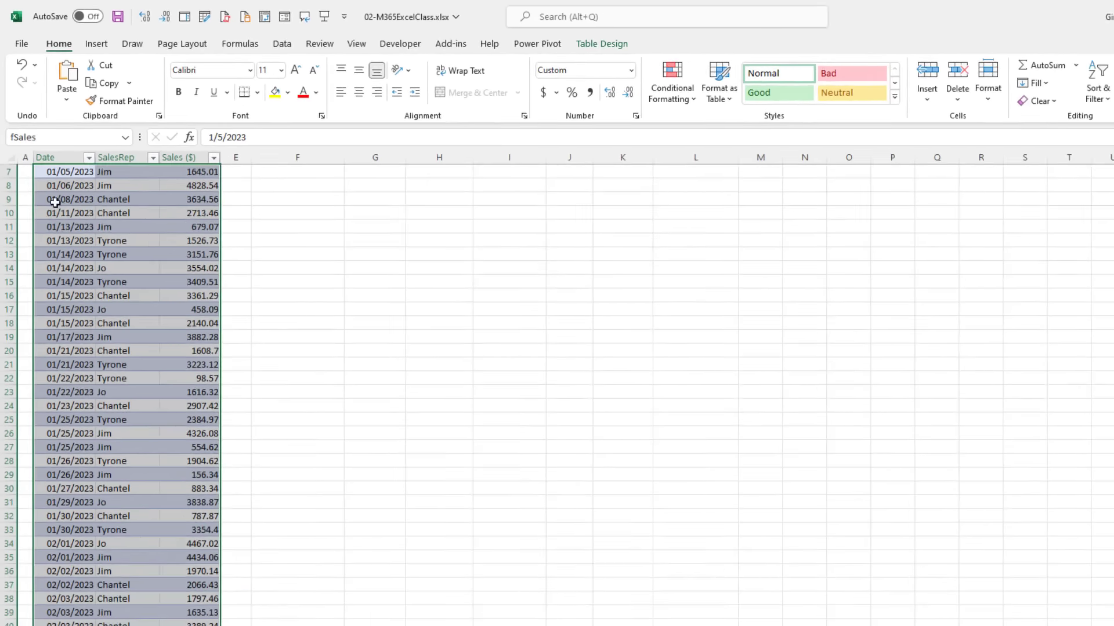
scroll(116, 279, up, 2)
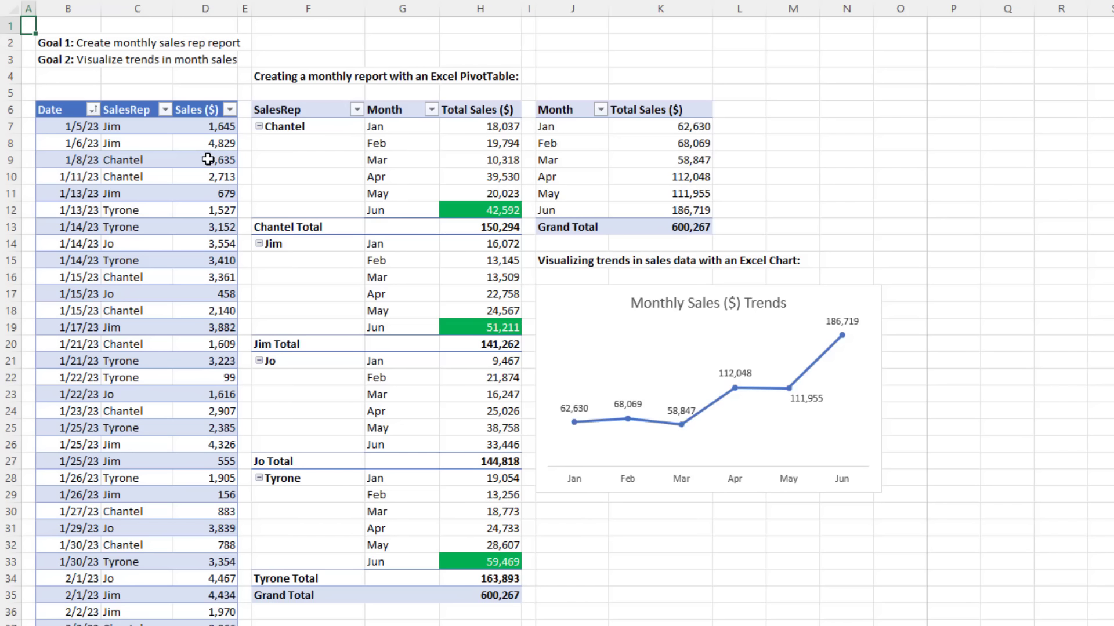
Step: Trace Chantel's February total of 19,794 back to its data rows, then return to DAExample
click(456, 143)
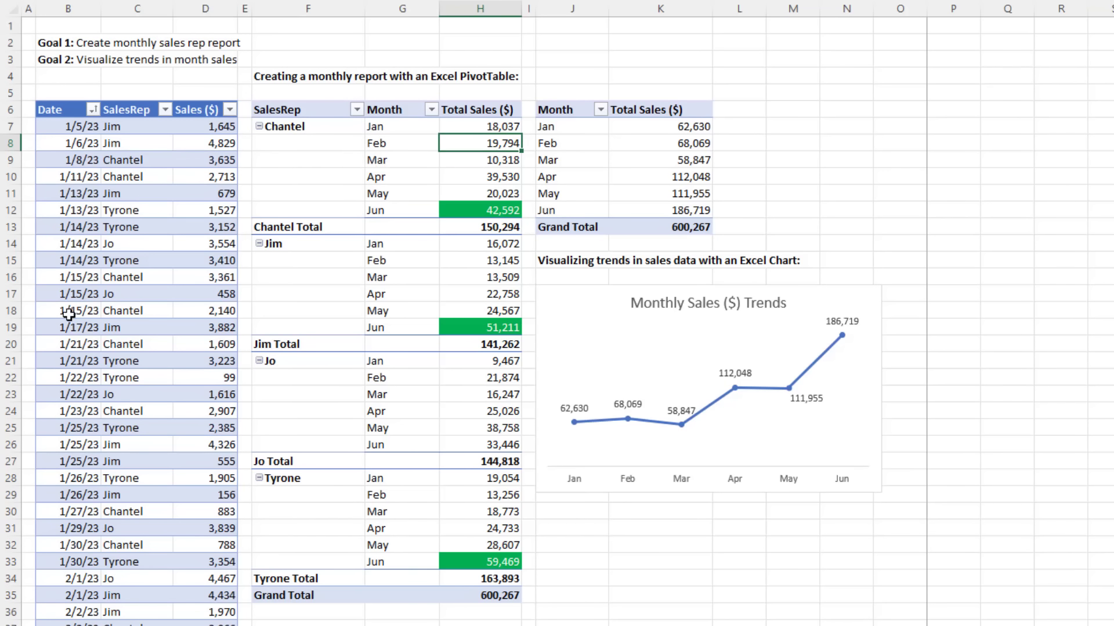
scroll(76, 429, down, 5)
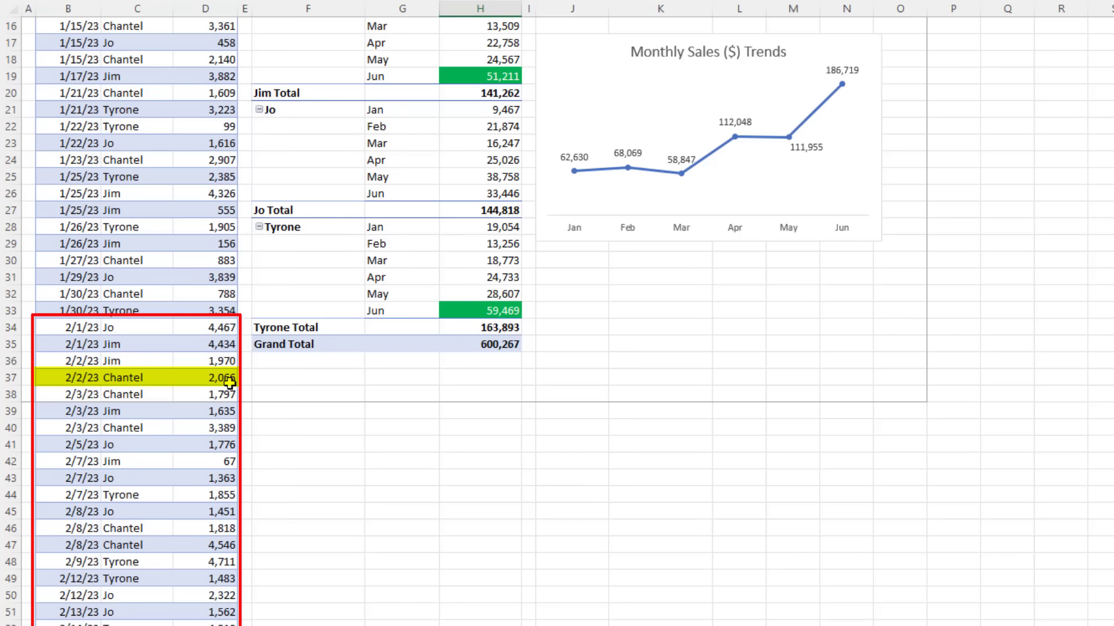
click(90, 399)
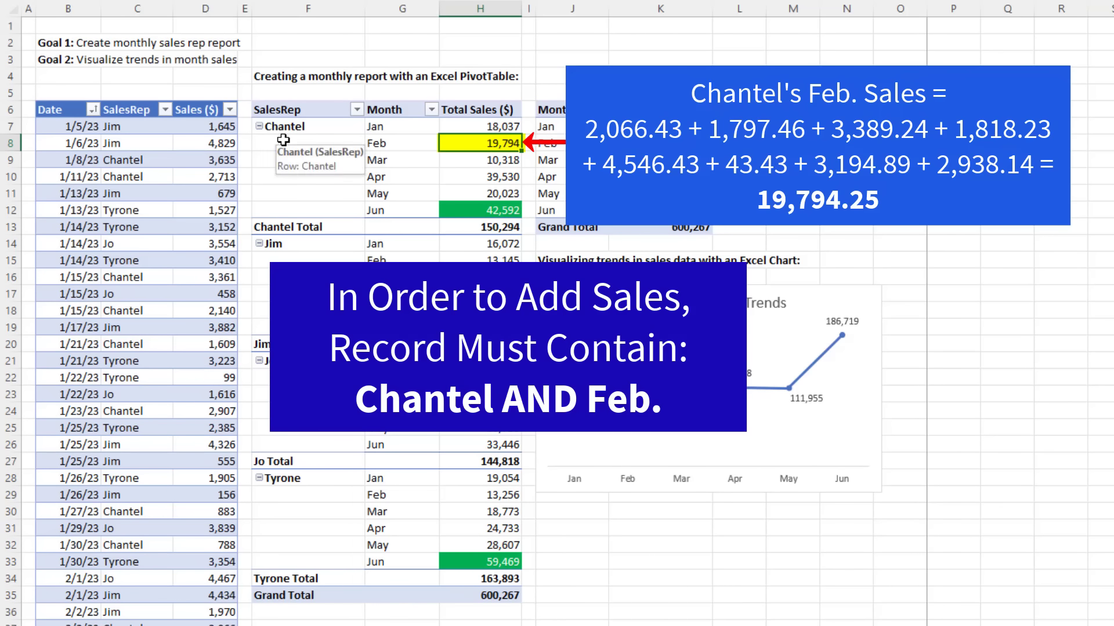
click(406, 149)
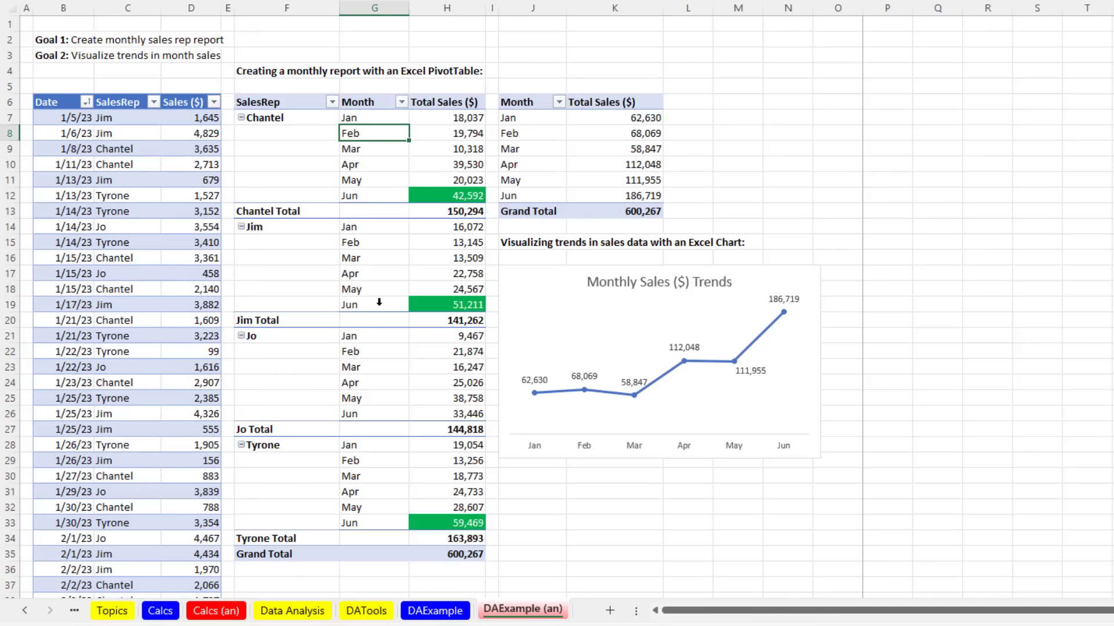
click(436, 610)
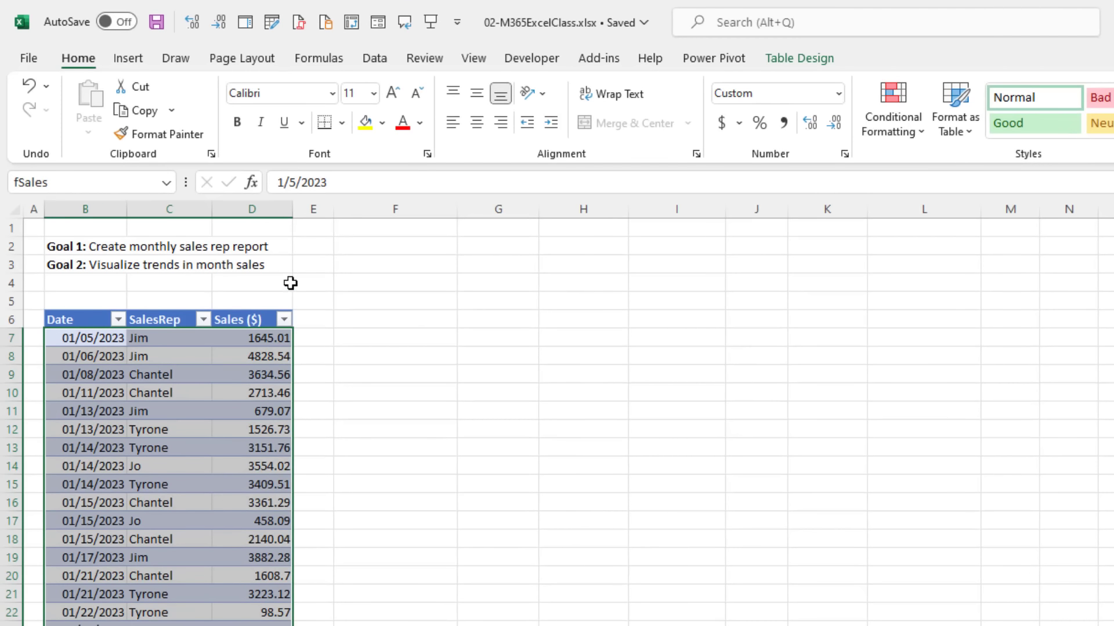
Step: Start a PivotTable from the fSales table through Insert > PivotTable > From Table/Range, then cancel
click(148, 357)
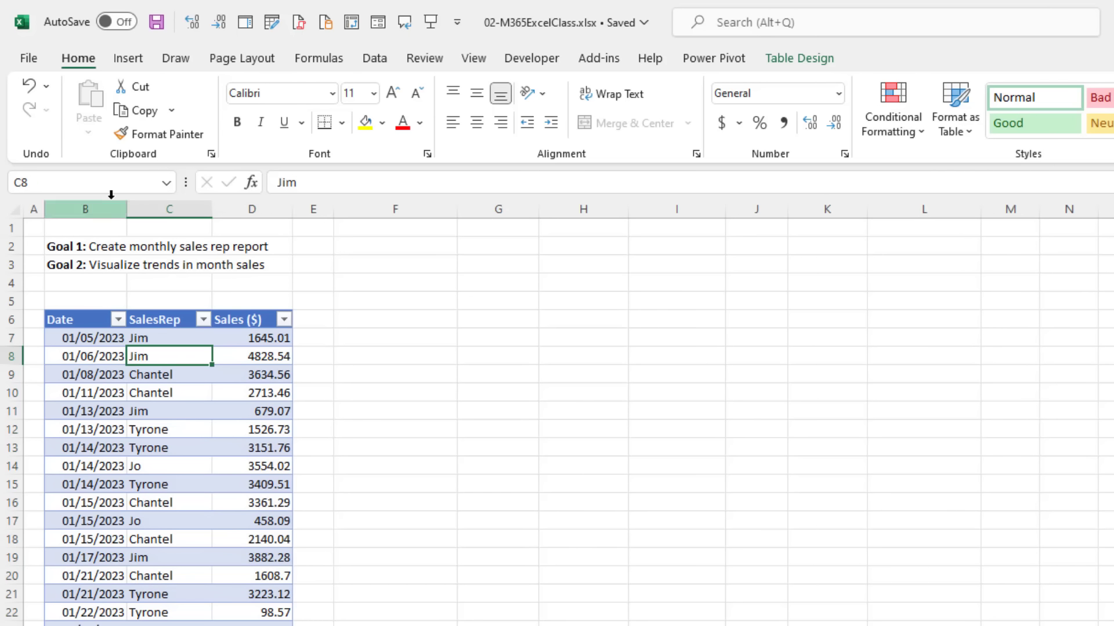
click(129, 62)
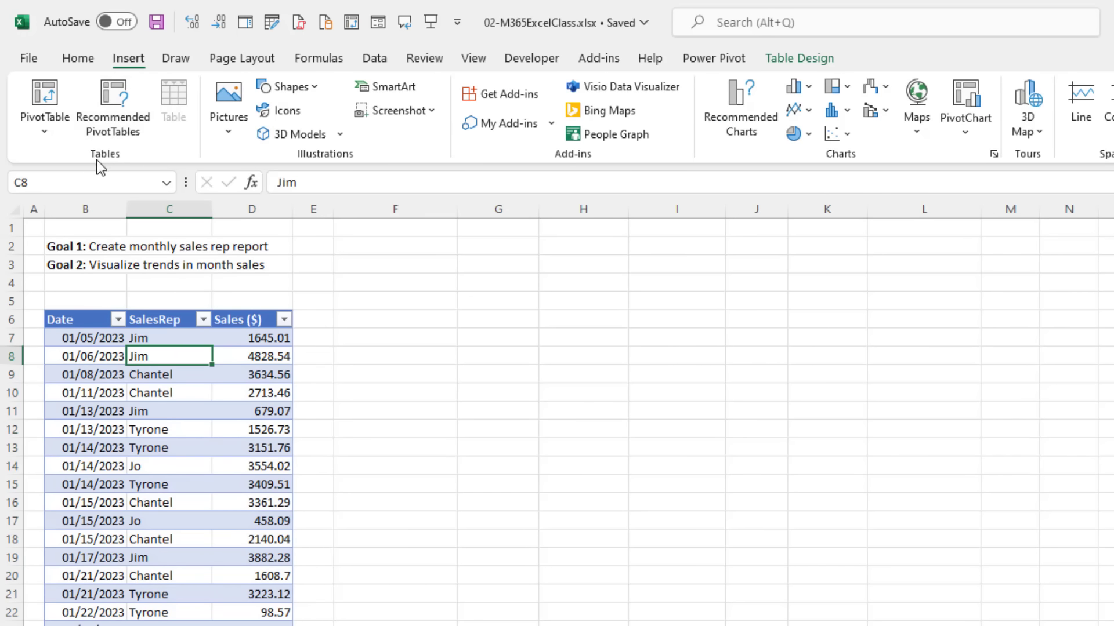
click(51, 137)
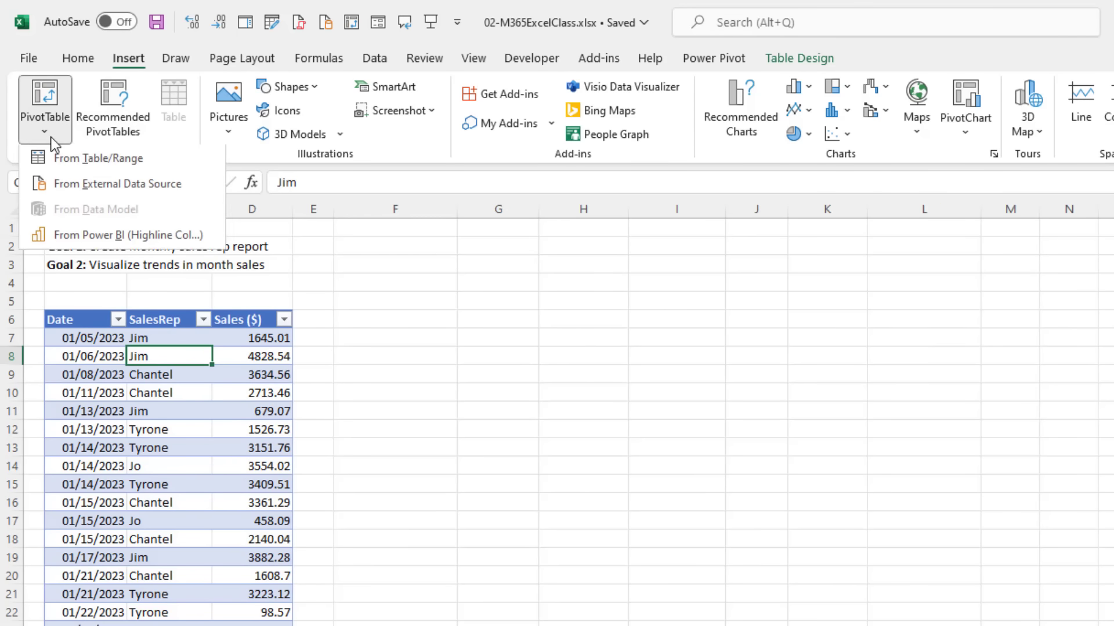
click(65, 167)
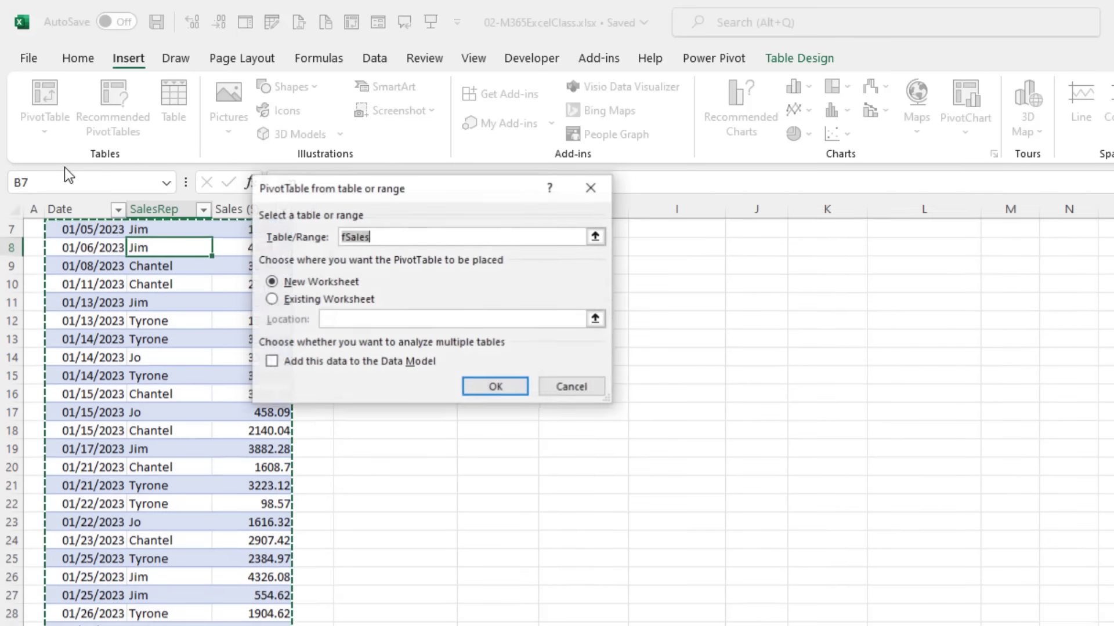
key(Escape)
key(Escape)
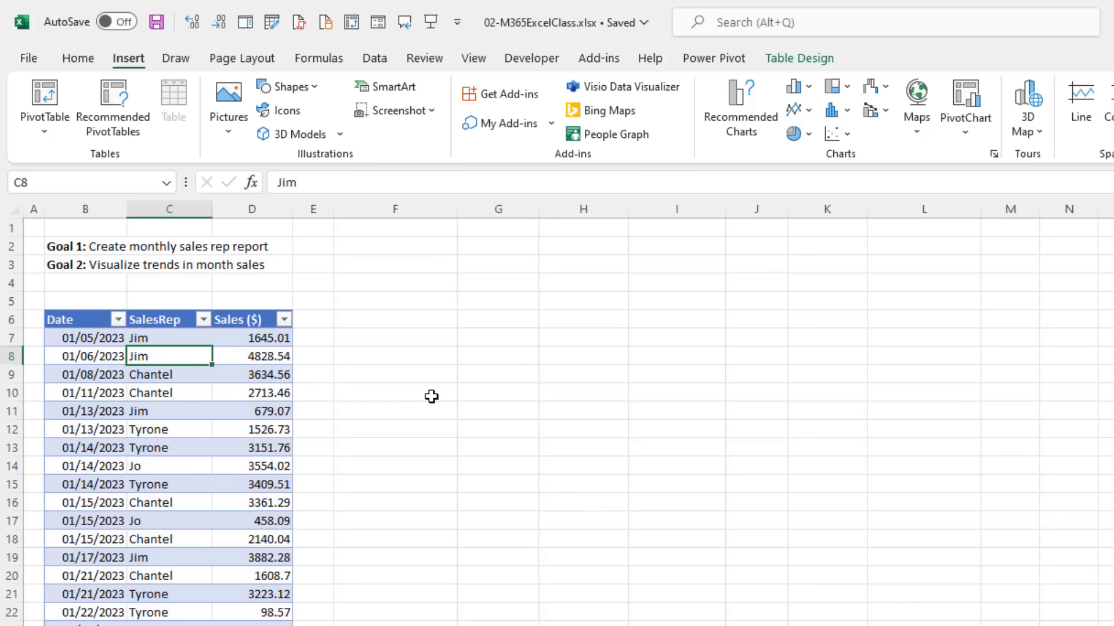
Step: Open the PivotTable from Table/Range dialog with the Alt, N, V, T shortcut and move it lower
key(alt)
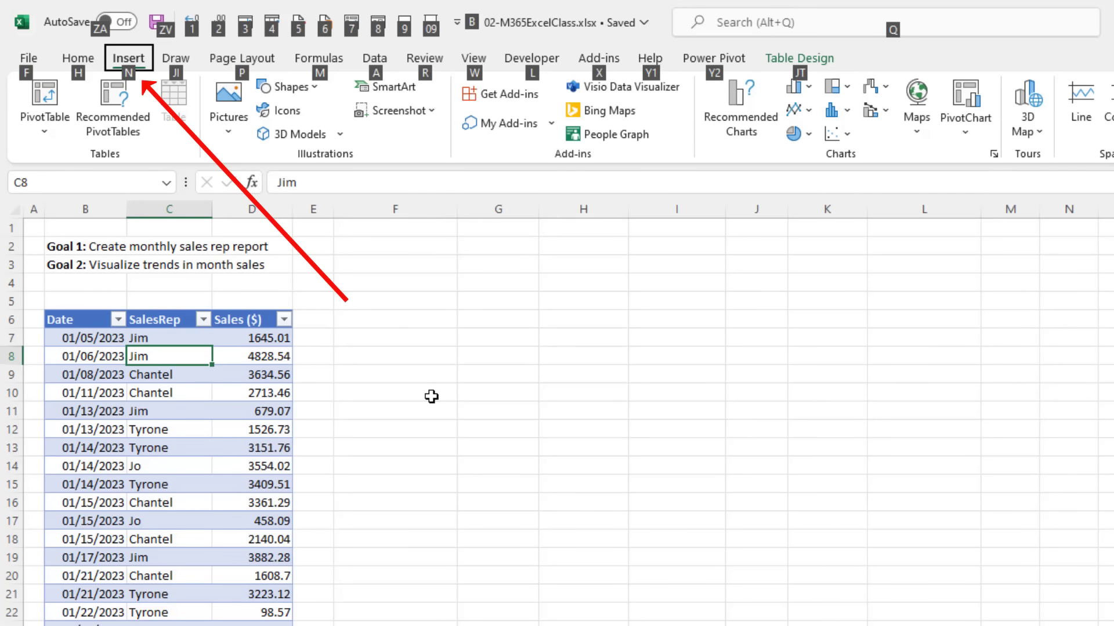
key(n)
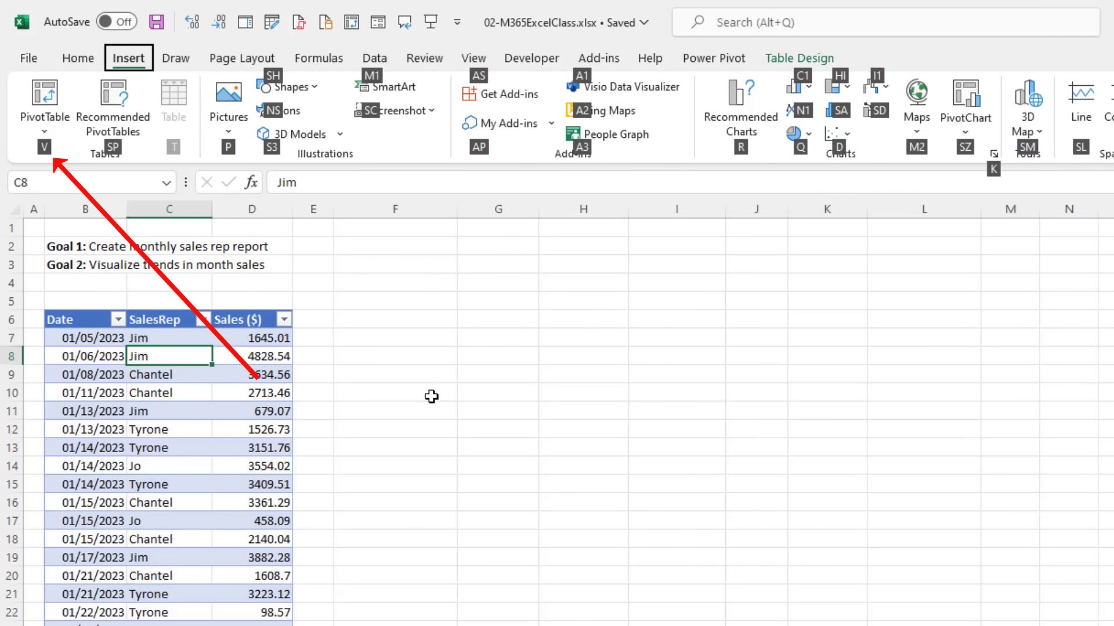
key(v)
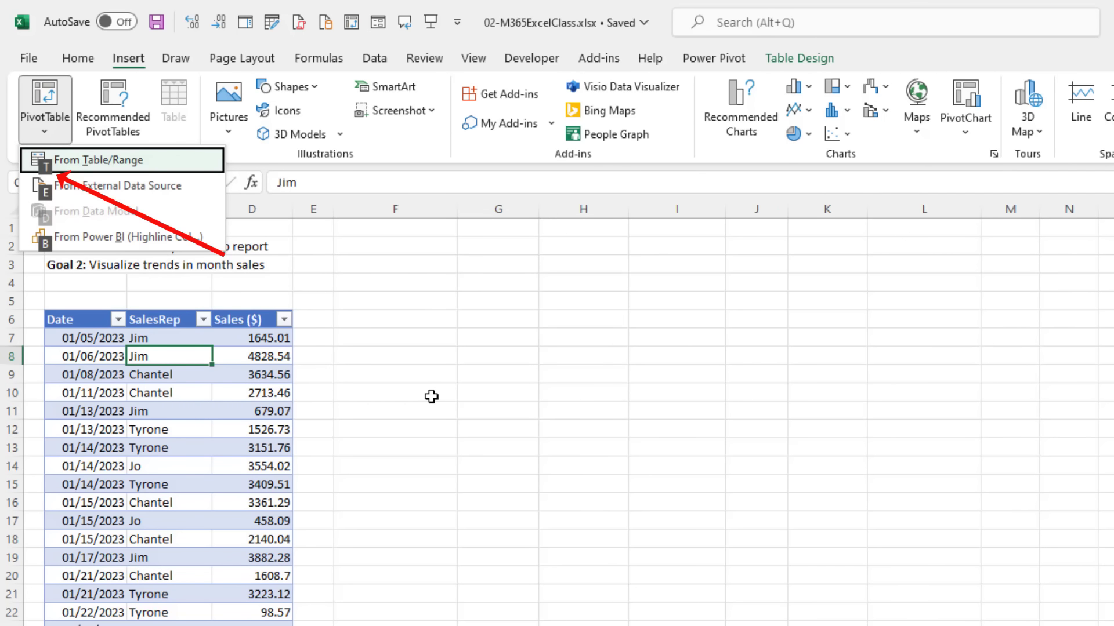
key(t)
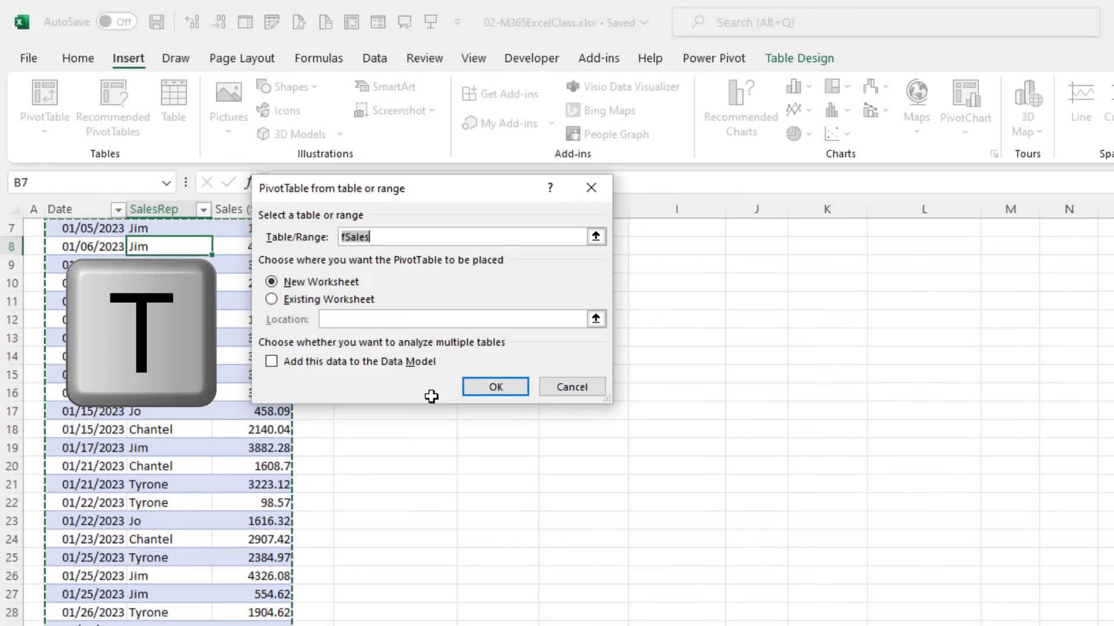
key(Escape)
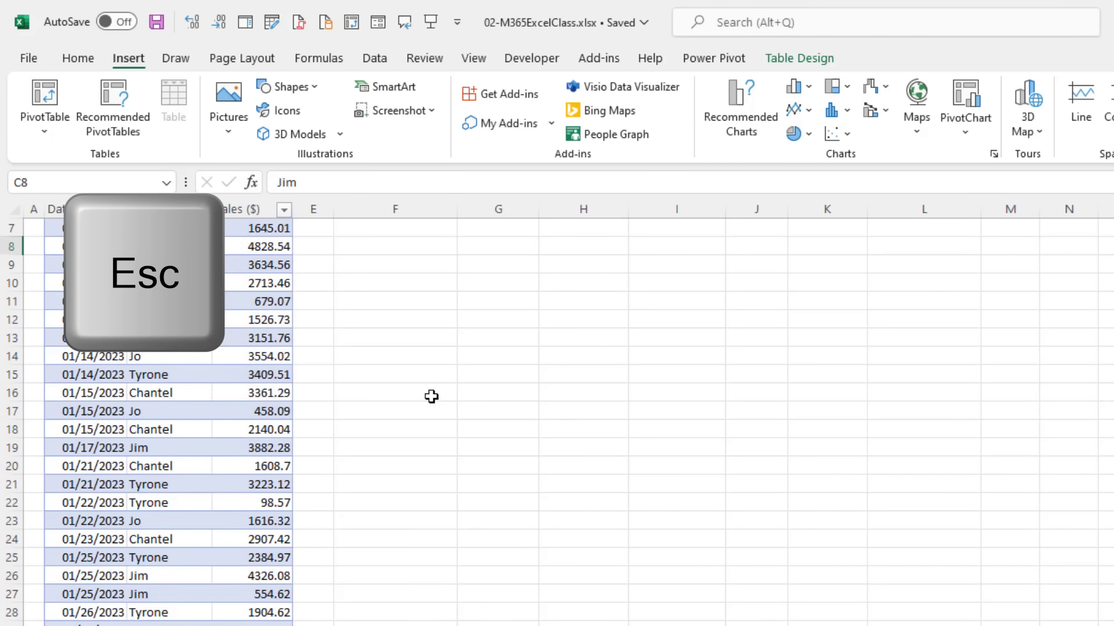
scroll(430, 396, up, 2)
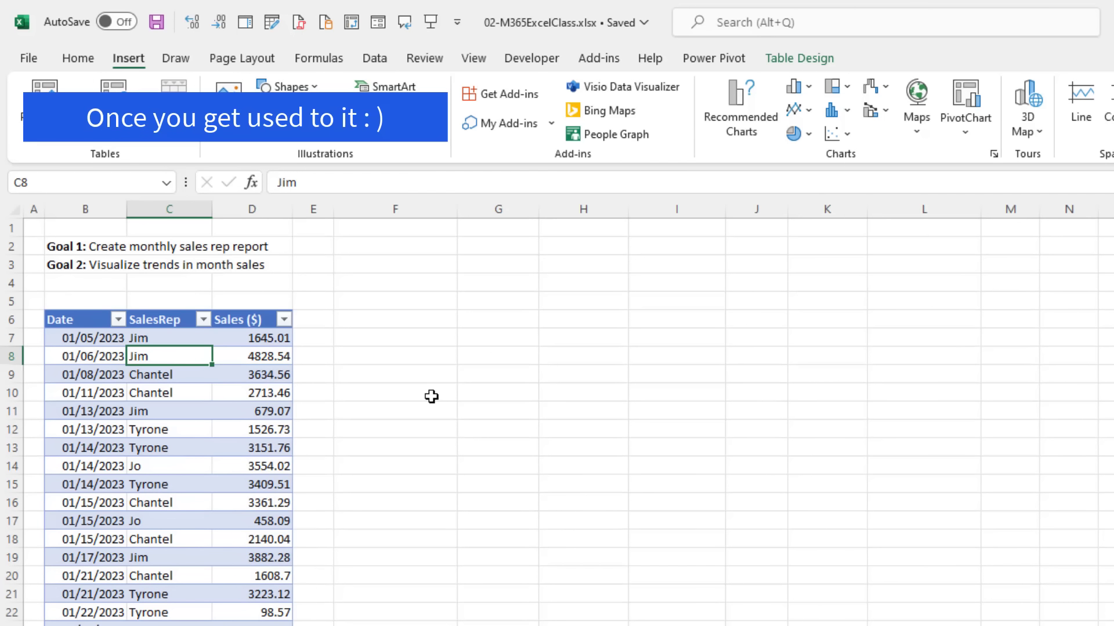
key(alt)
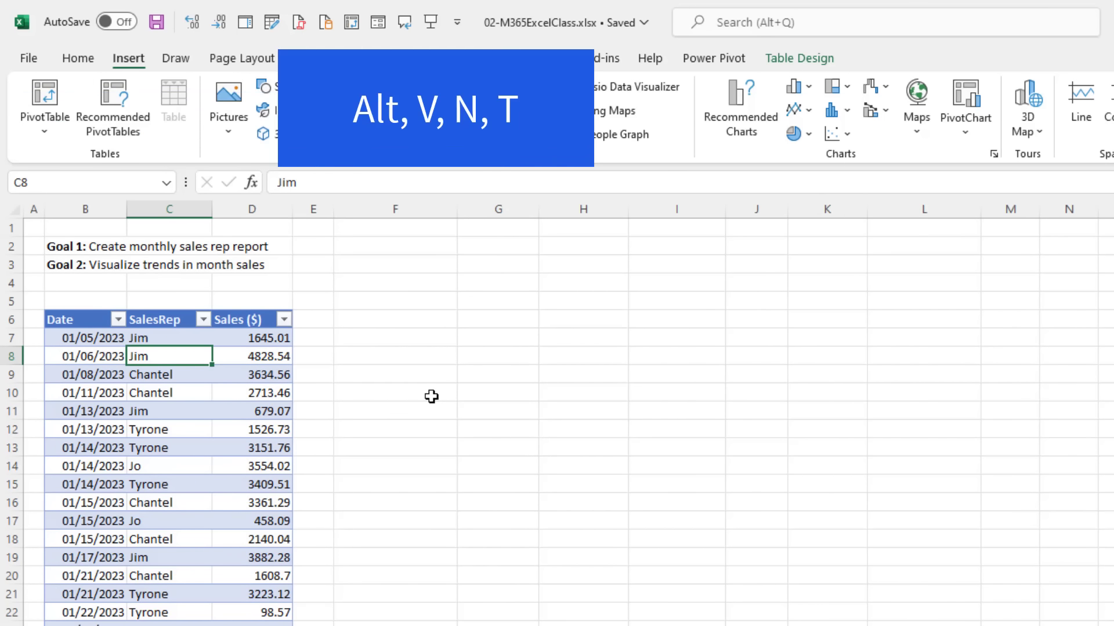
key(n)
key(v)
key(t)
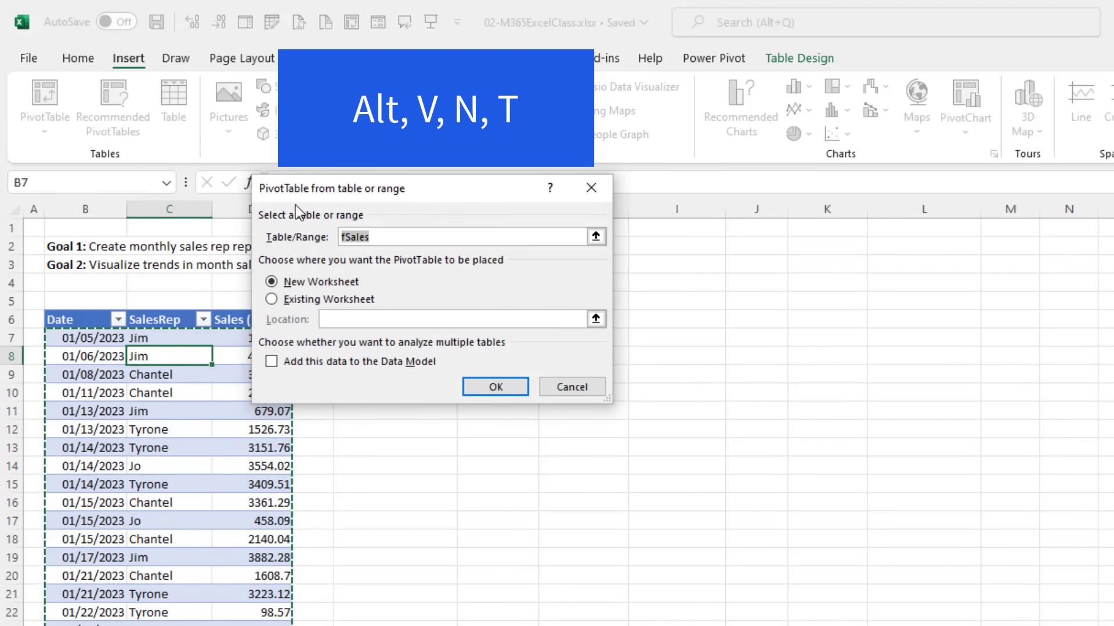
drag(428, 191, 516, 325)
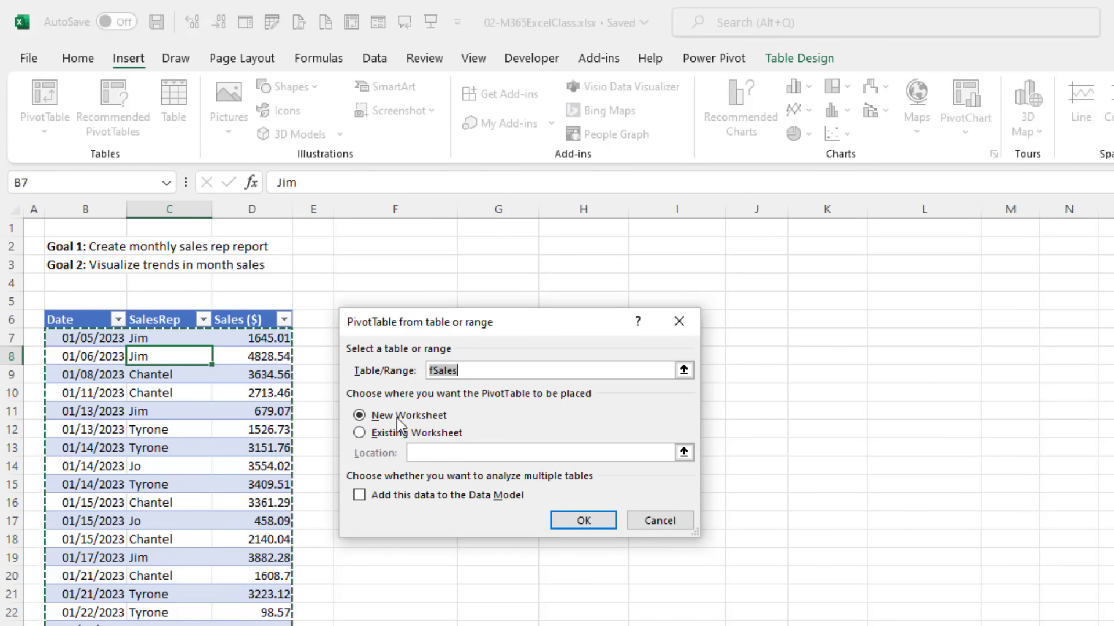
Step: Create the PivotTable on the existing worksheet at cell F6
click(360, 433)
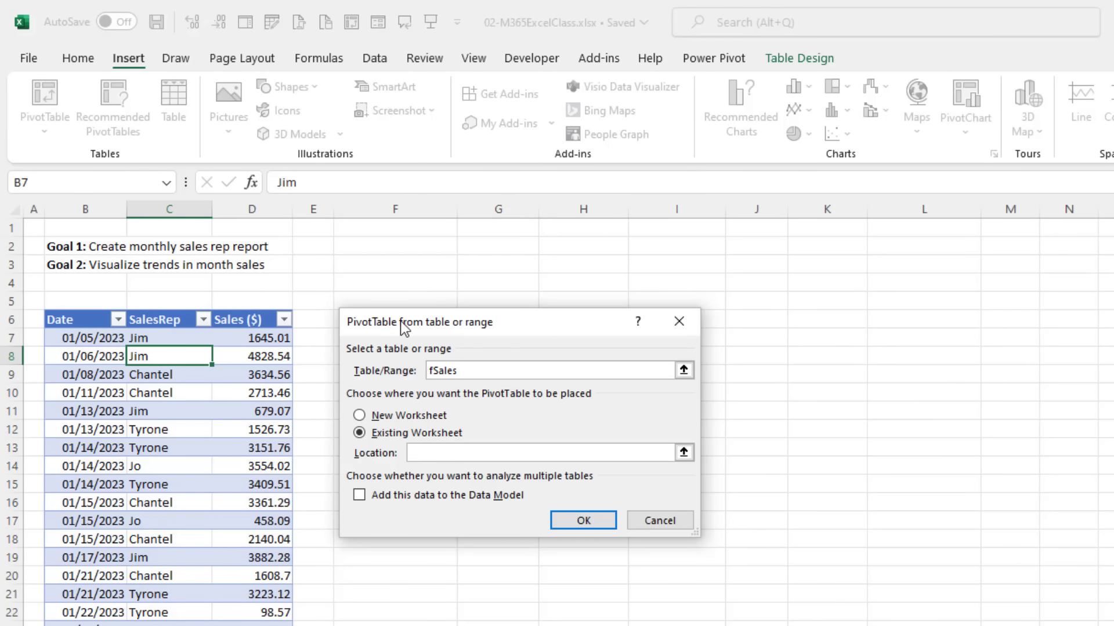
drag(400, 322, 410, 377)
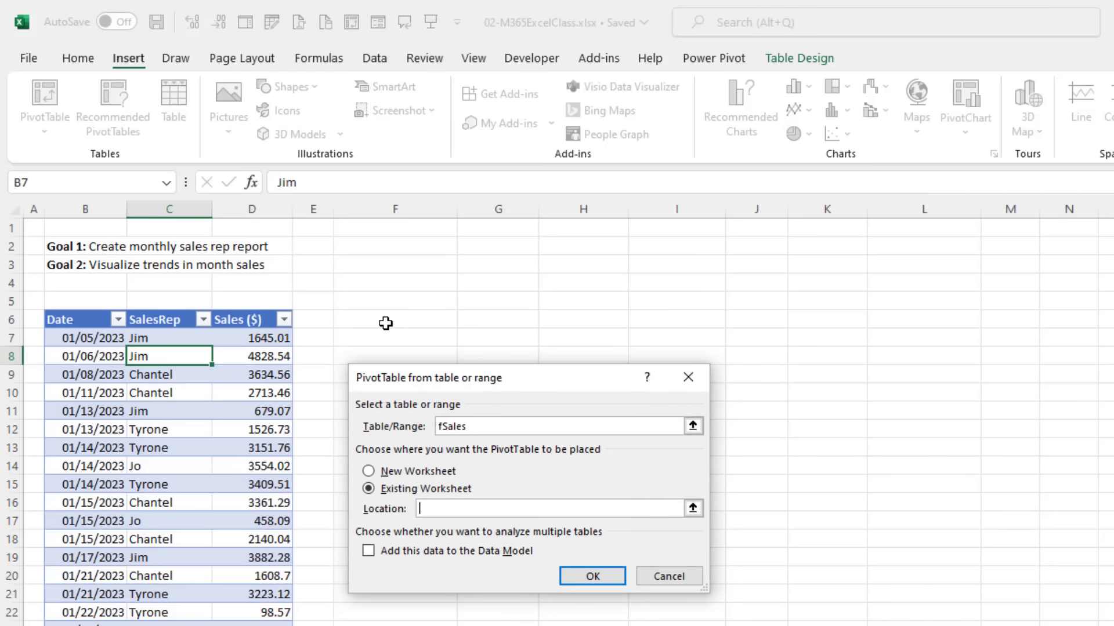
click(386, 323)
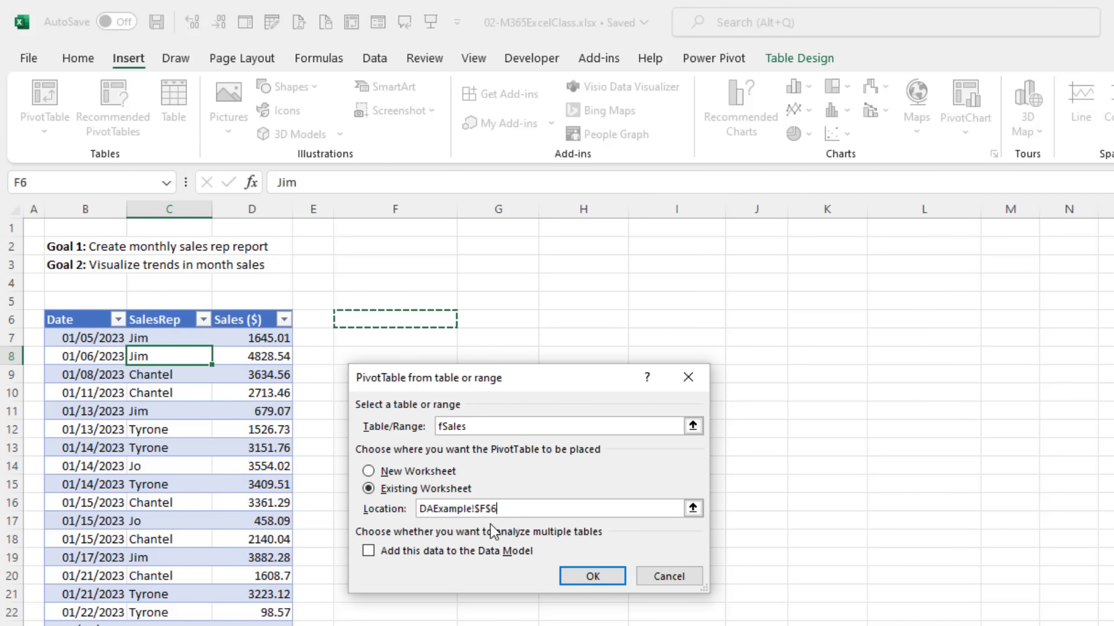
click(593, 577)
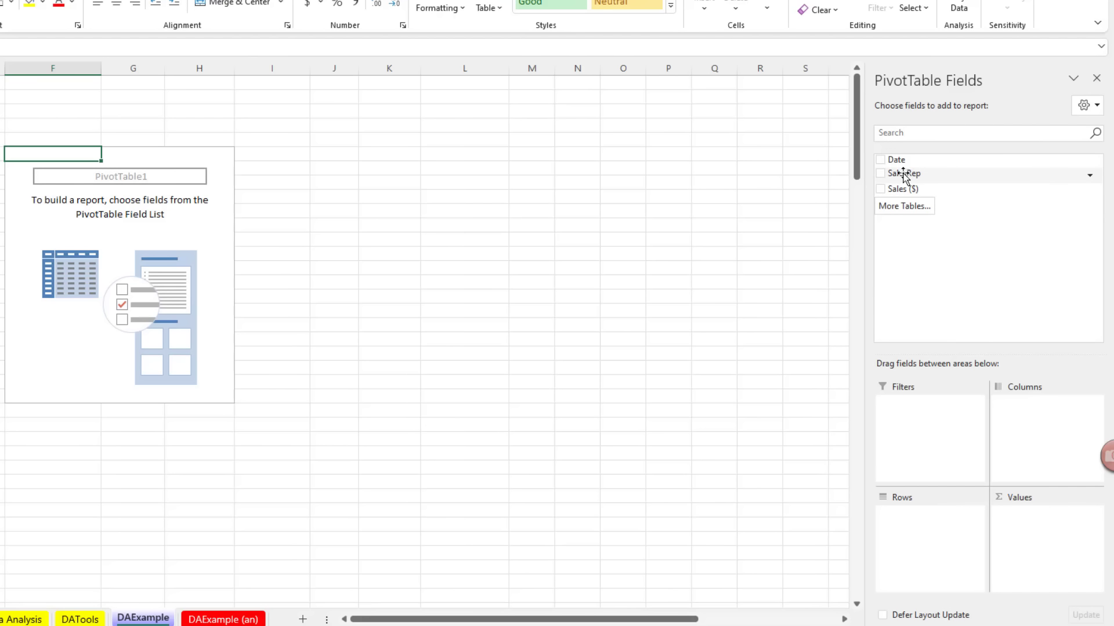
Step: Add then remove SalesRep, and put Date in Rows, grouped into Months (Jan, Feb, Mar) and Days
drag(895, 179, 943, 538)
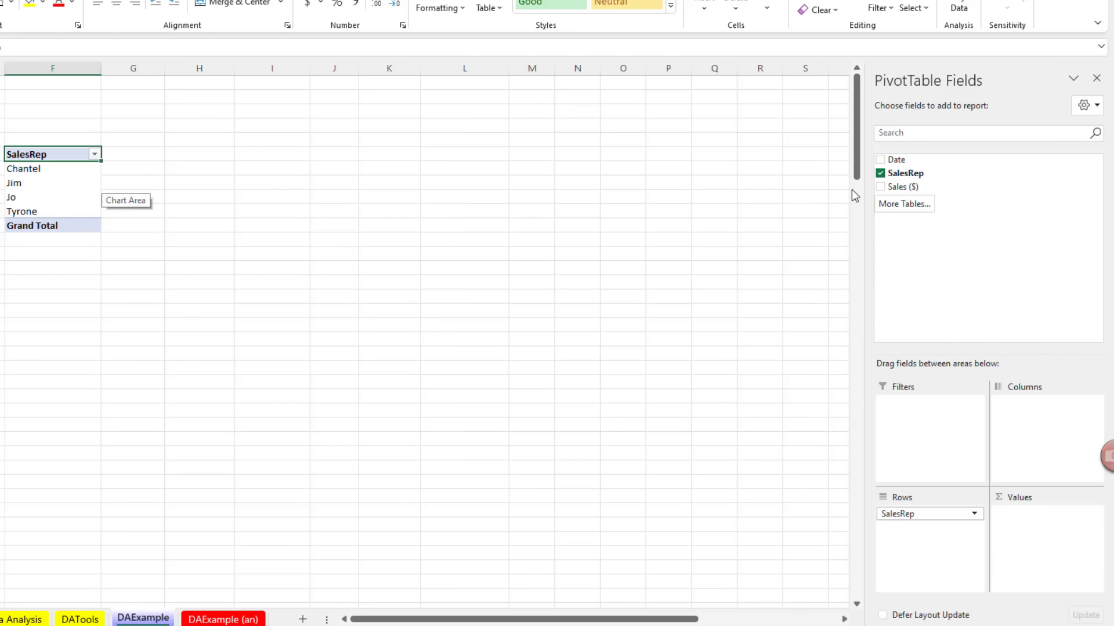
click(880, 174)
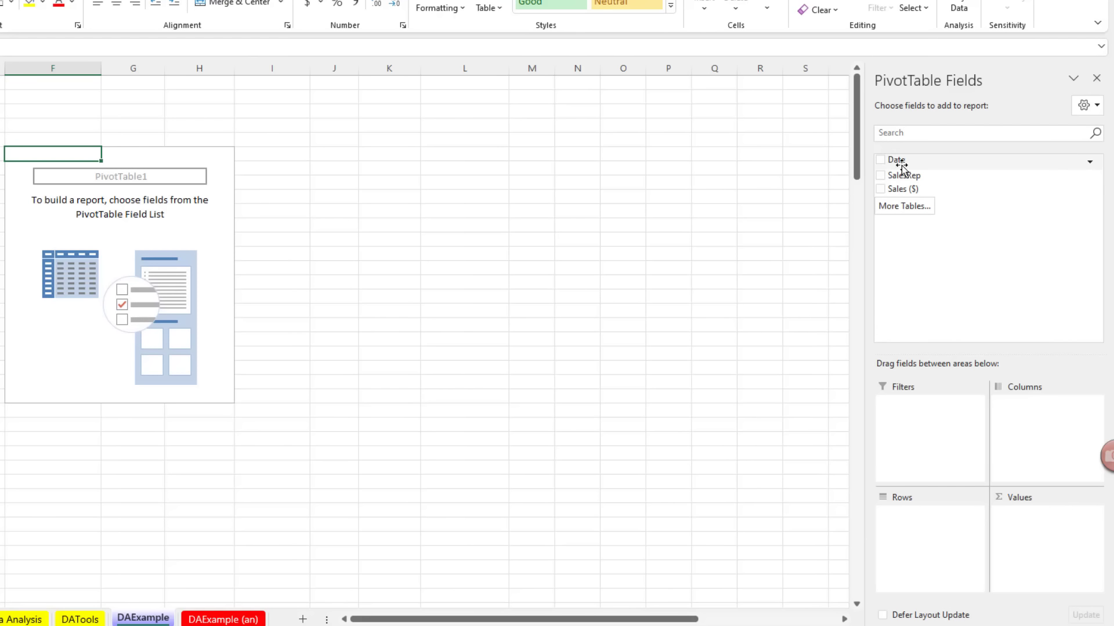
drag(895, 162, 932, 522)
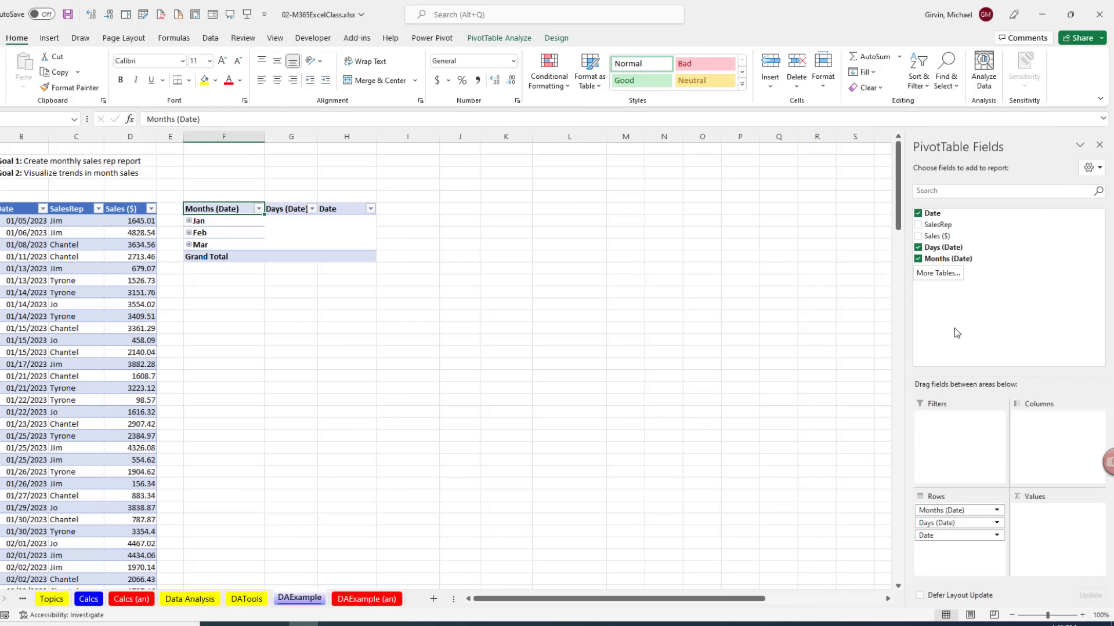
Step: Remove the Days and Date row levels and place SalesRep in Rows above Months (Date)
click(918, 248)
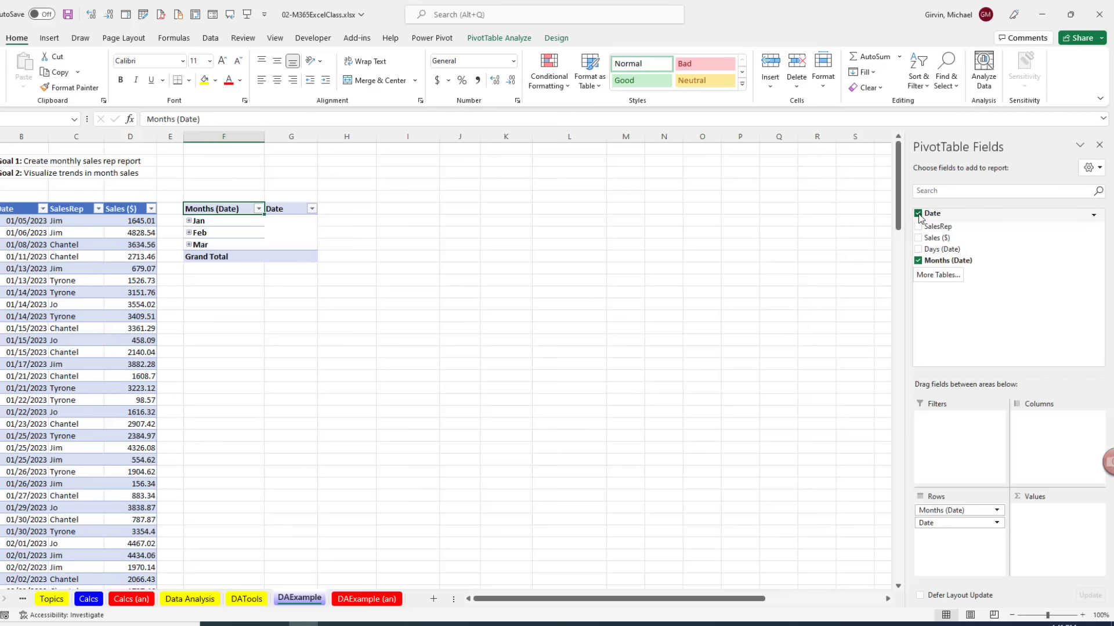
click(918, 214)
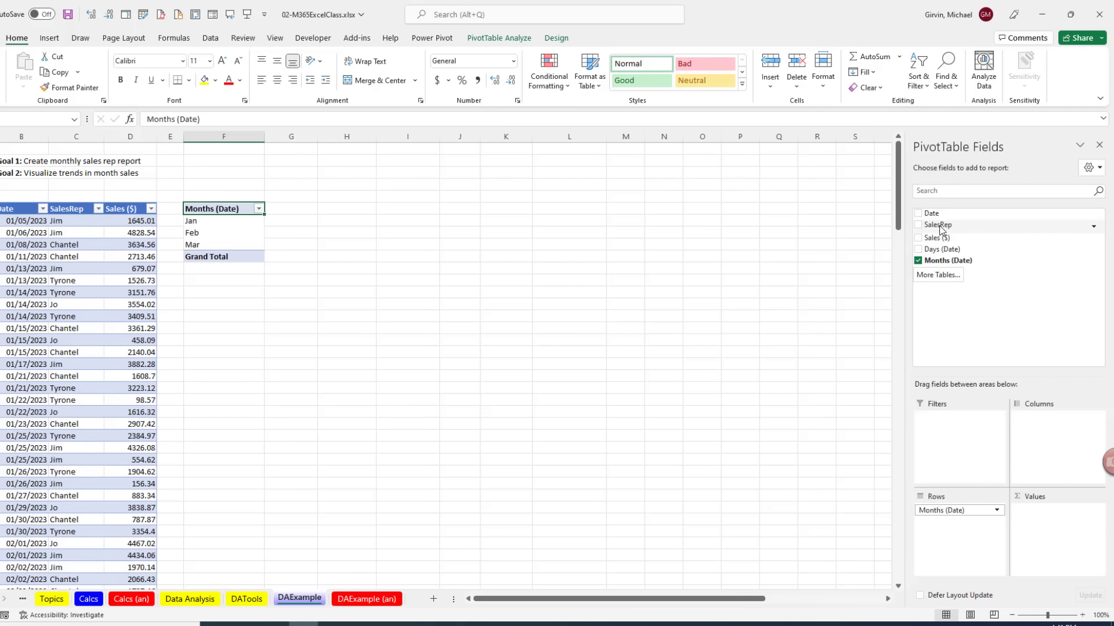
drag(939, 229, 992, 330)
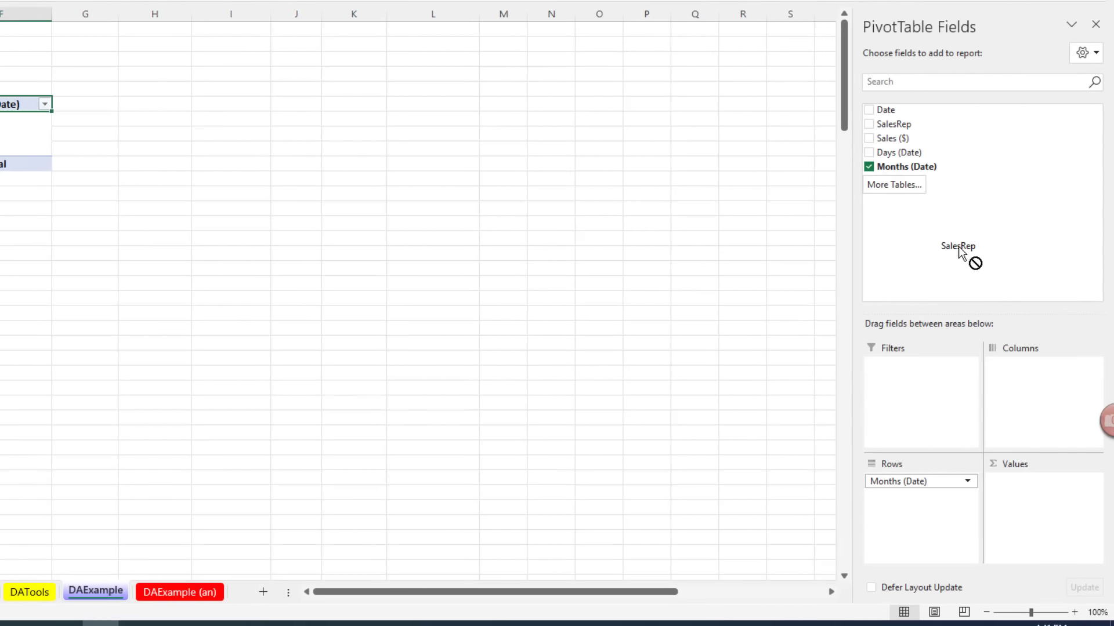
drag(958, 251, 996, 327)
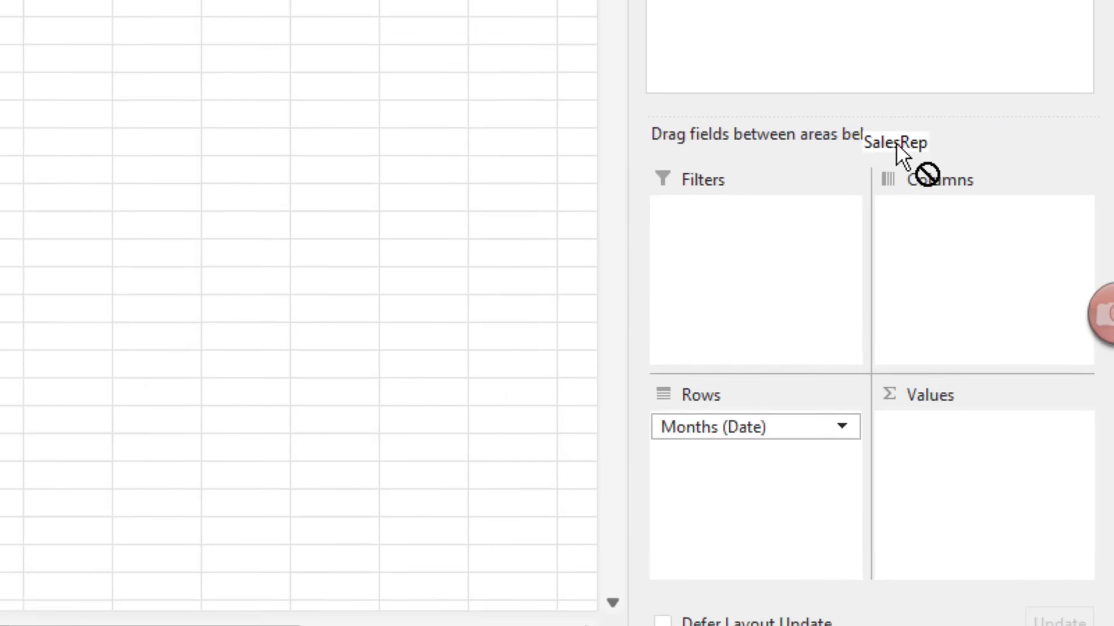
drag(896, 144, 795, 342)
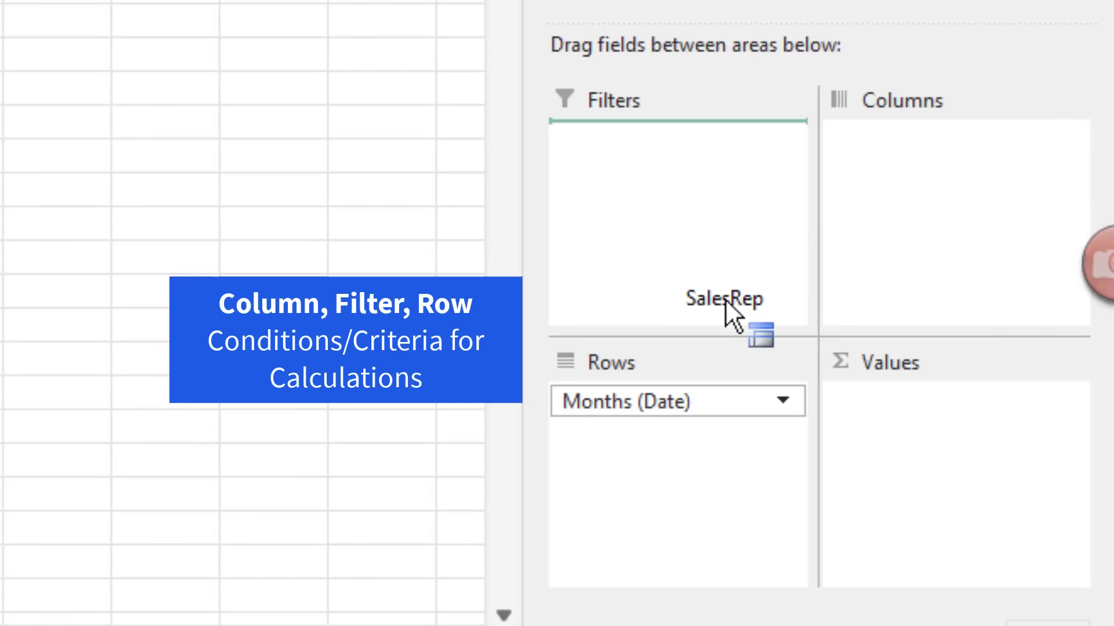
drag(725, 298, 670, 396)
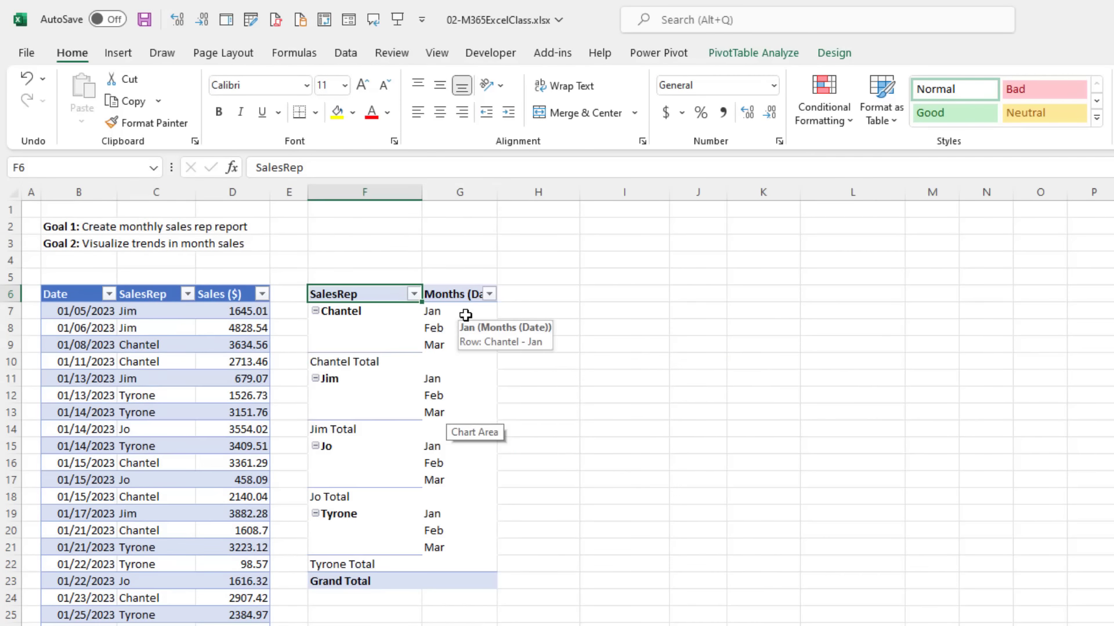
Step: Apply the Show in Tabular Form report layout to the PivotTable, then go to the File backstage
click(832, 53)
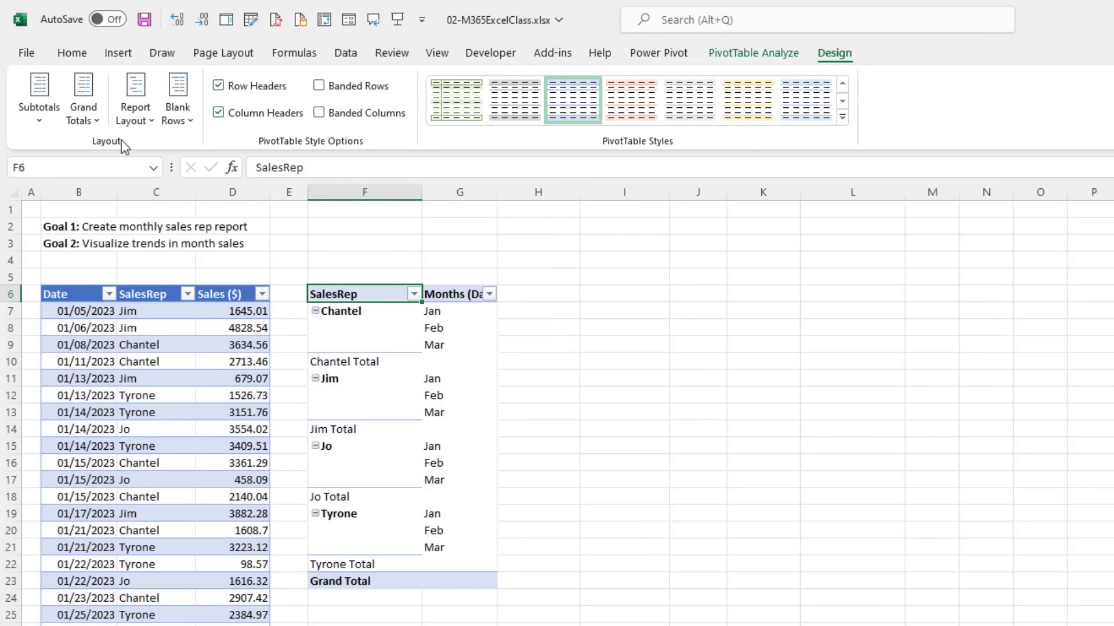
click(153, 122)
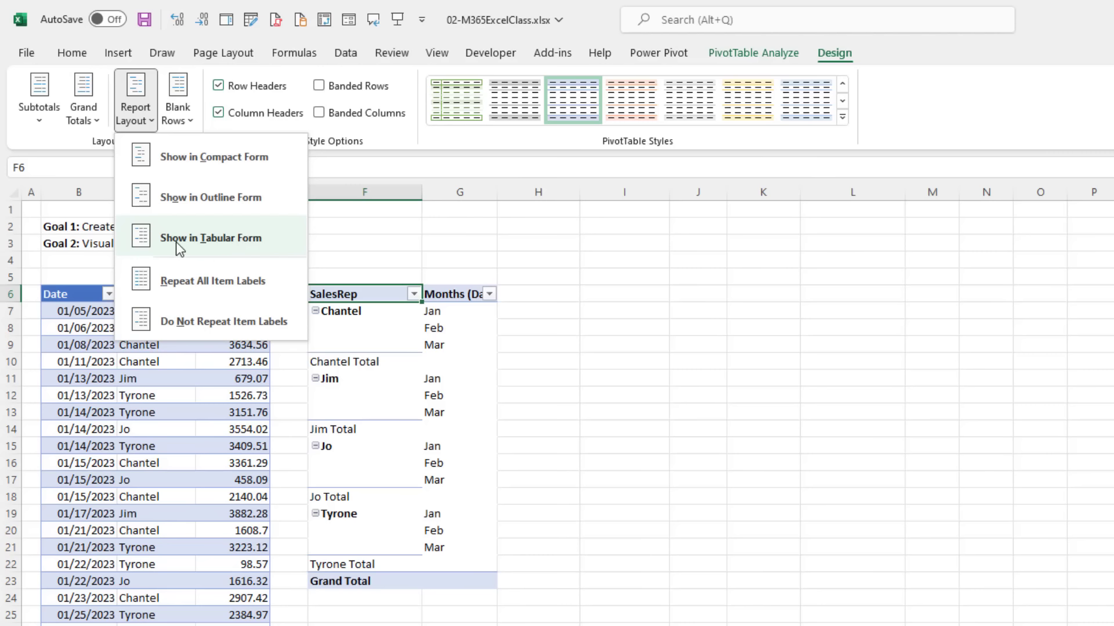
click(266, 244)
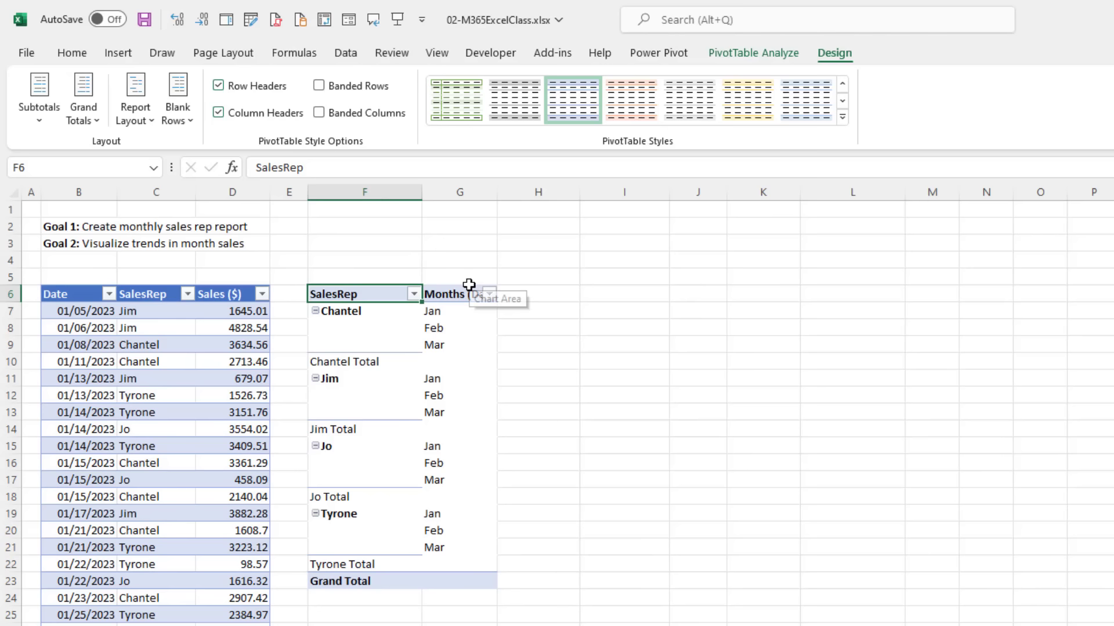
click(26, 55)
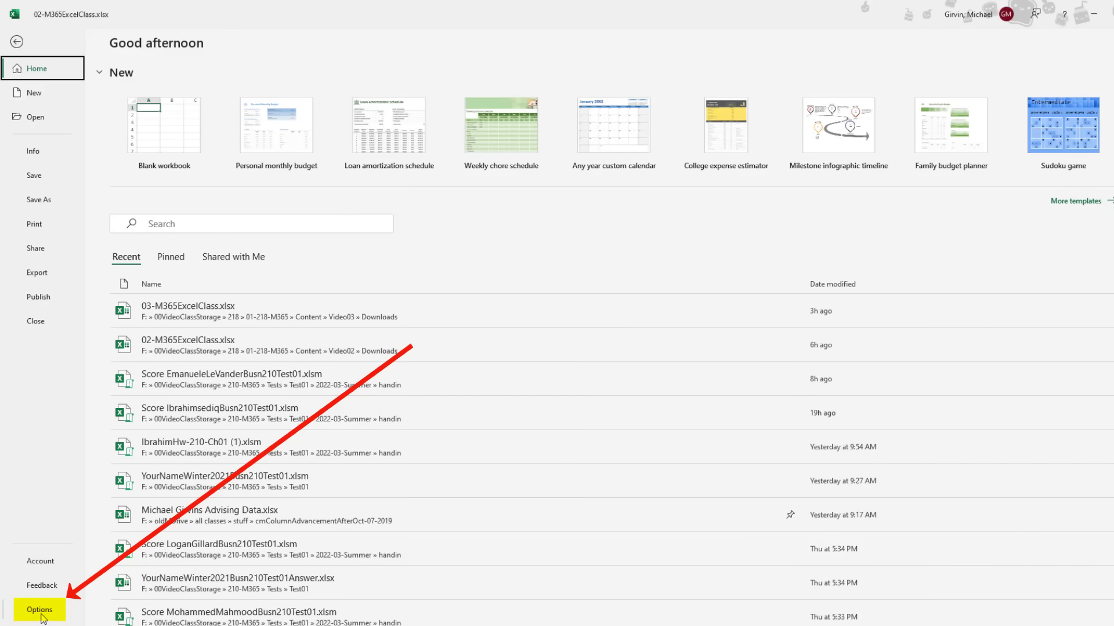
Step: In Options > Data, set the default PivotTable report layout to Show in Tabular Form and confirm
click(39, 610)
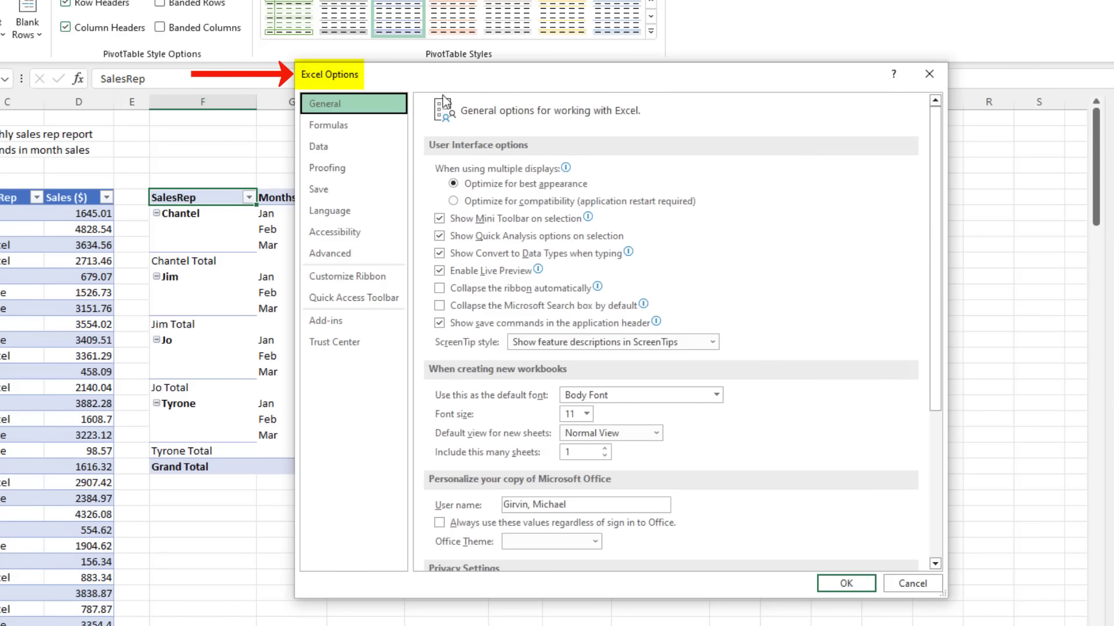
click(339, 152)
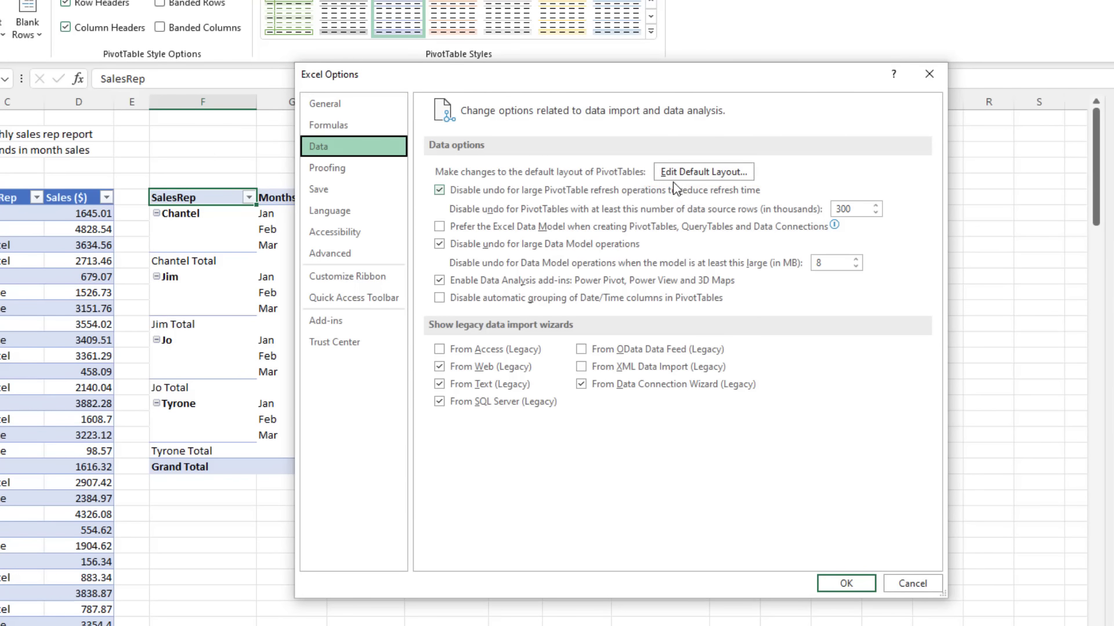
click(721, 177)
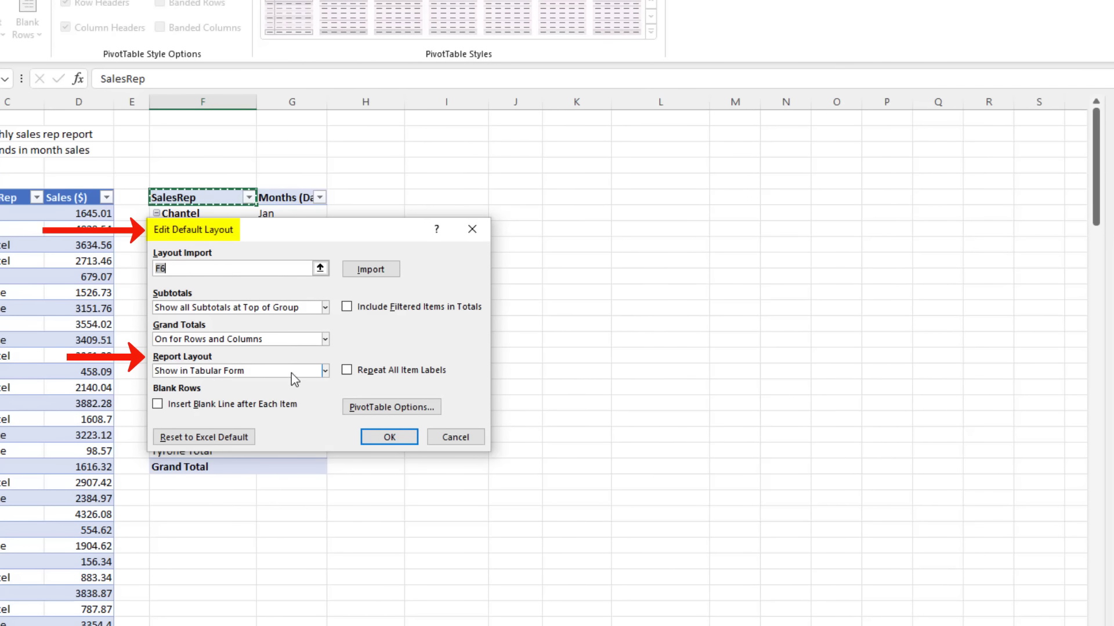
click(325, 371)
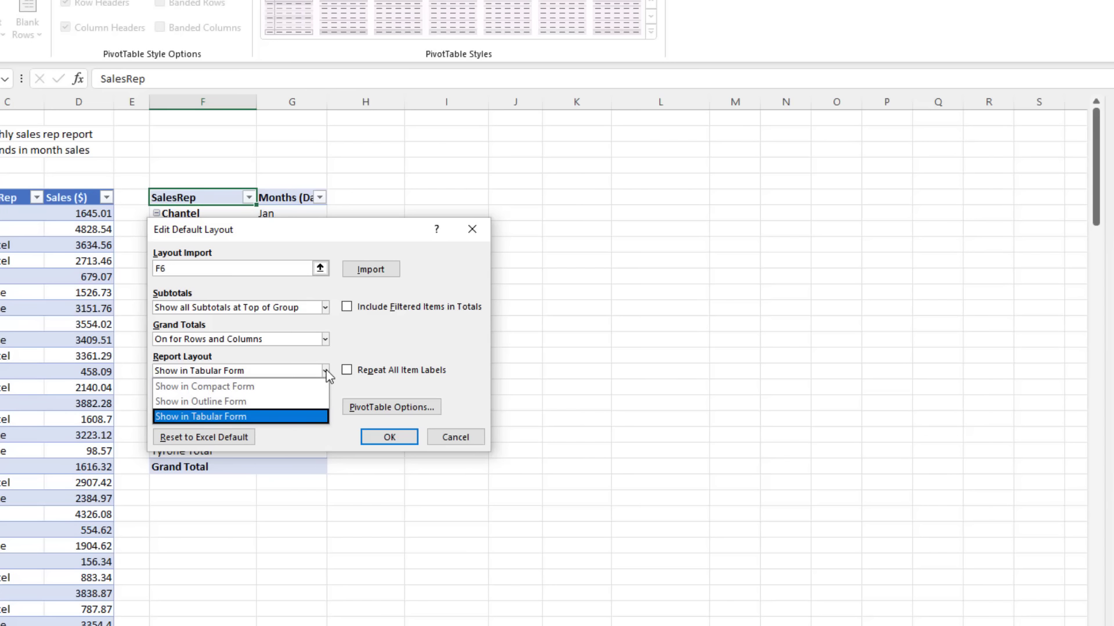
click(250, 417)
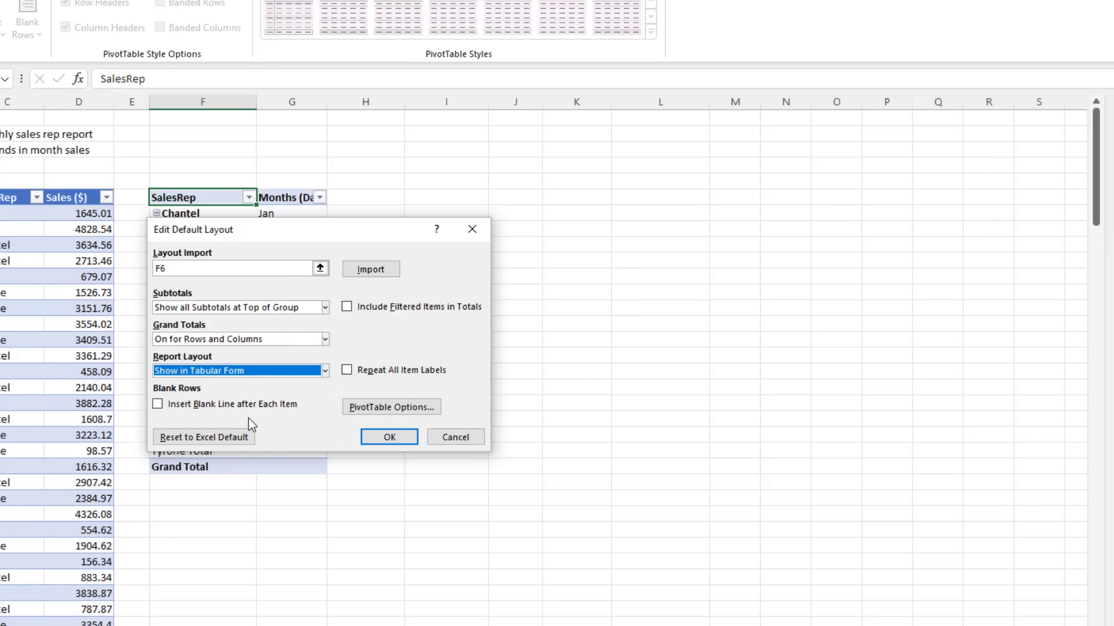
click(400, 443)
key(Return)
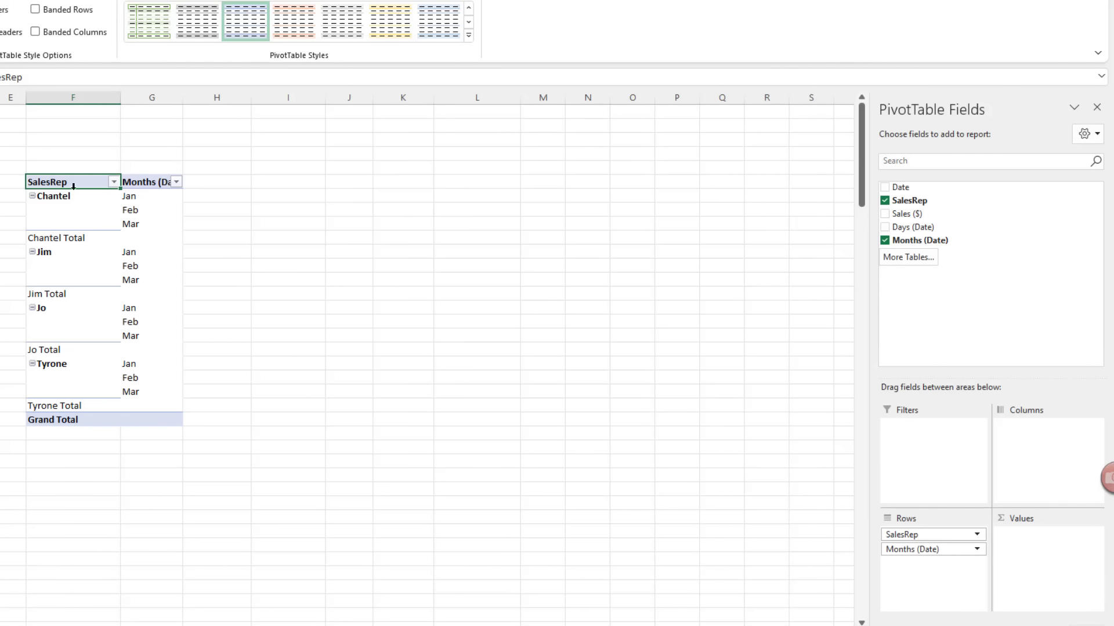
Step: Change the G6 header text from Months (Date) to 'Months'
click(151, 182)
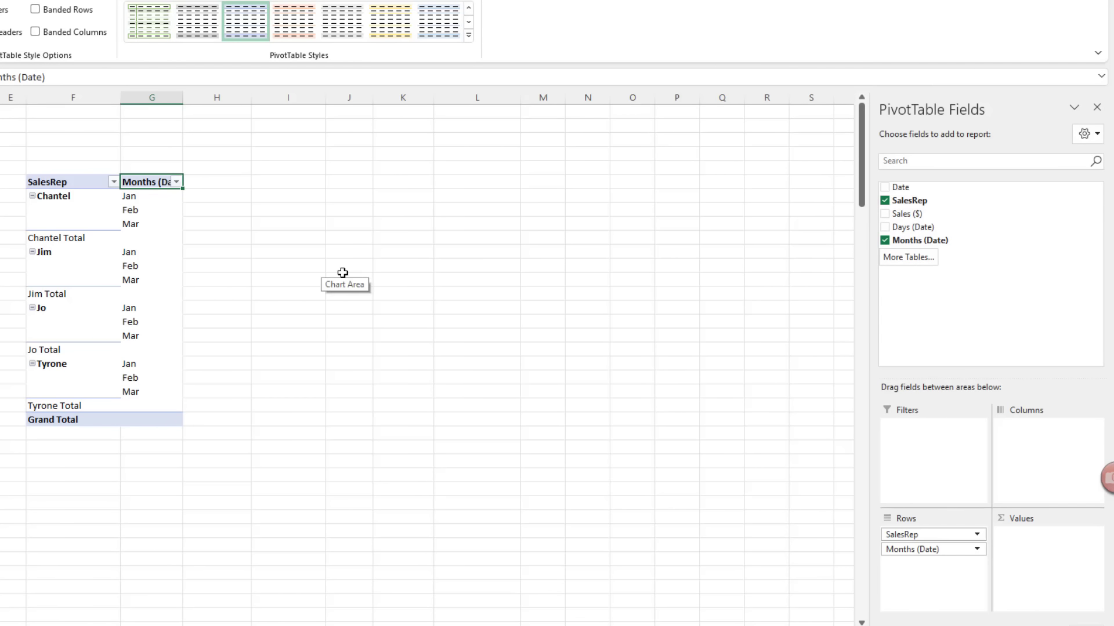
text(Ma)
text(nths)
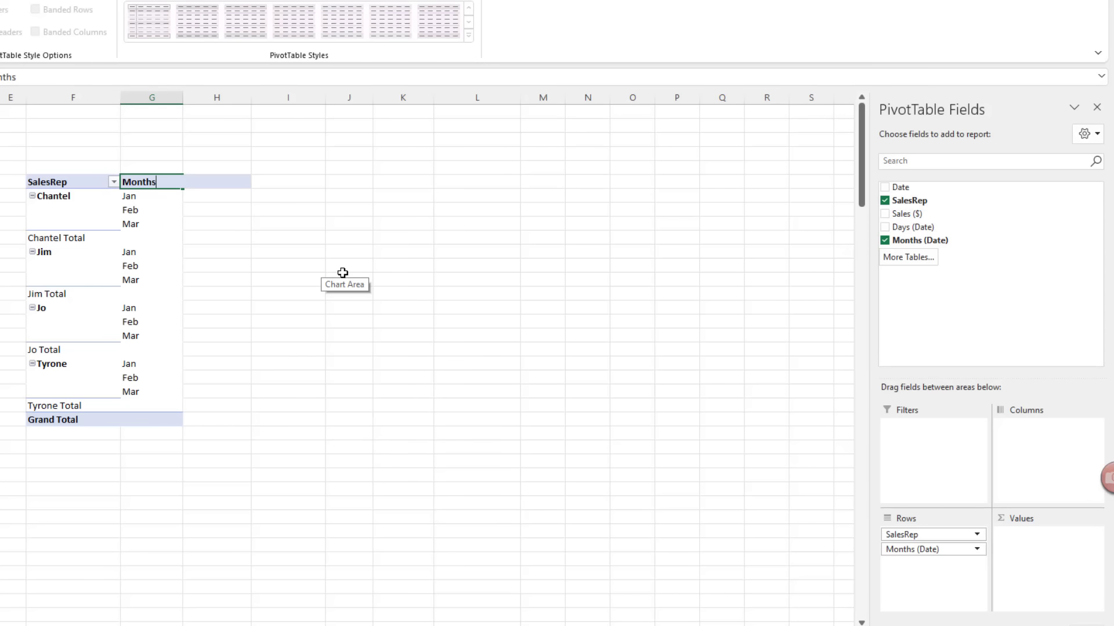
key(Return)
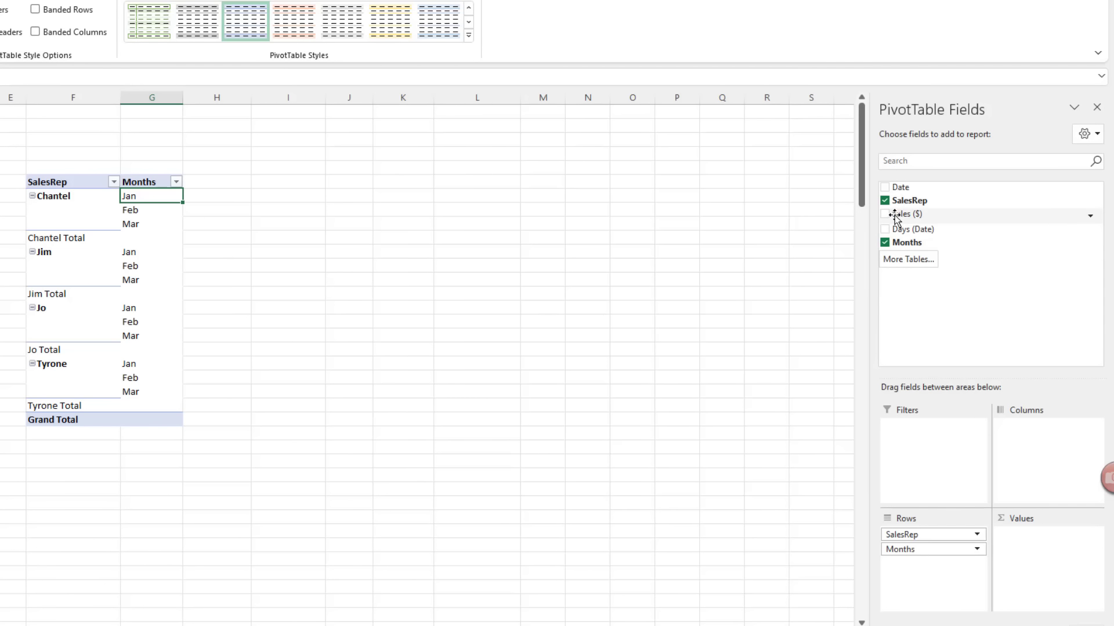
Step: Try Sum of Sales ($) and then Count of SalesRep as pivot values, removing each
drag(895, 216, 1041, 558)
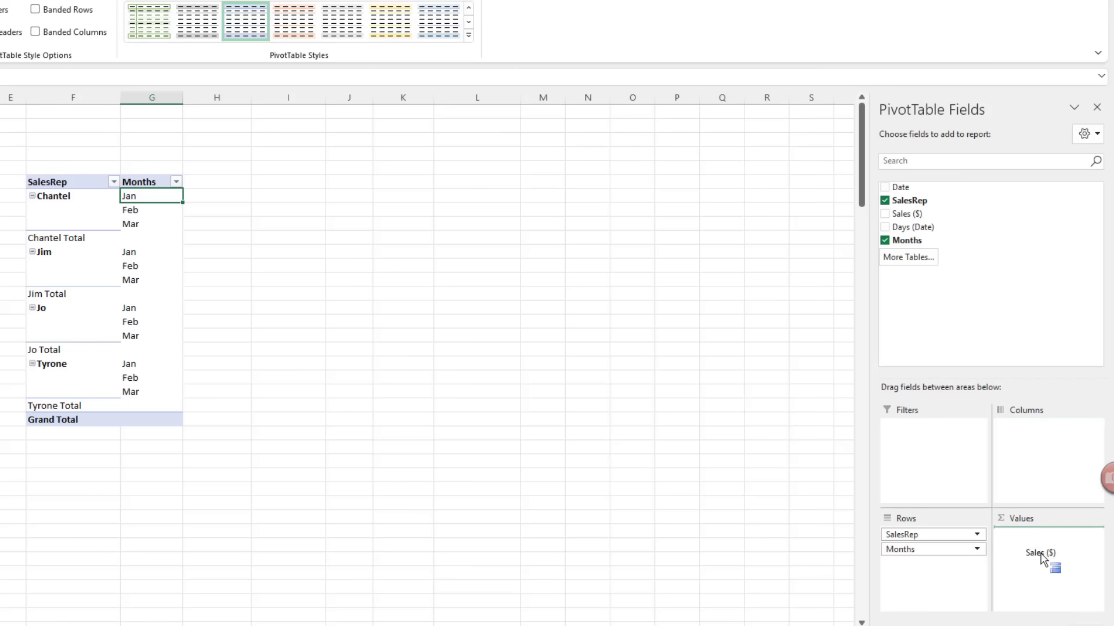
drag(1041, 558, 1041, 558)
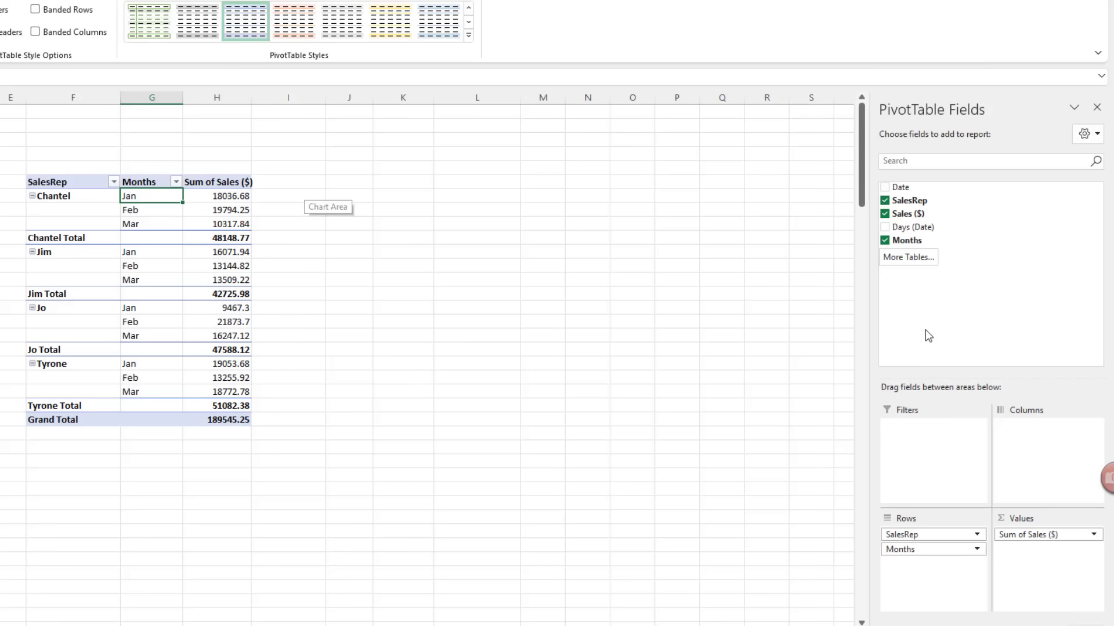
click(885, 214)
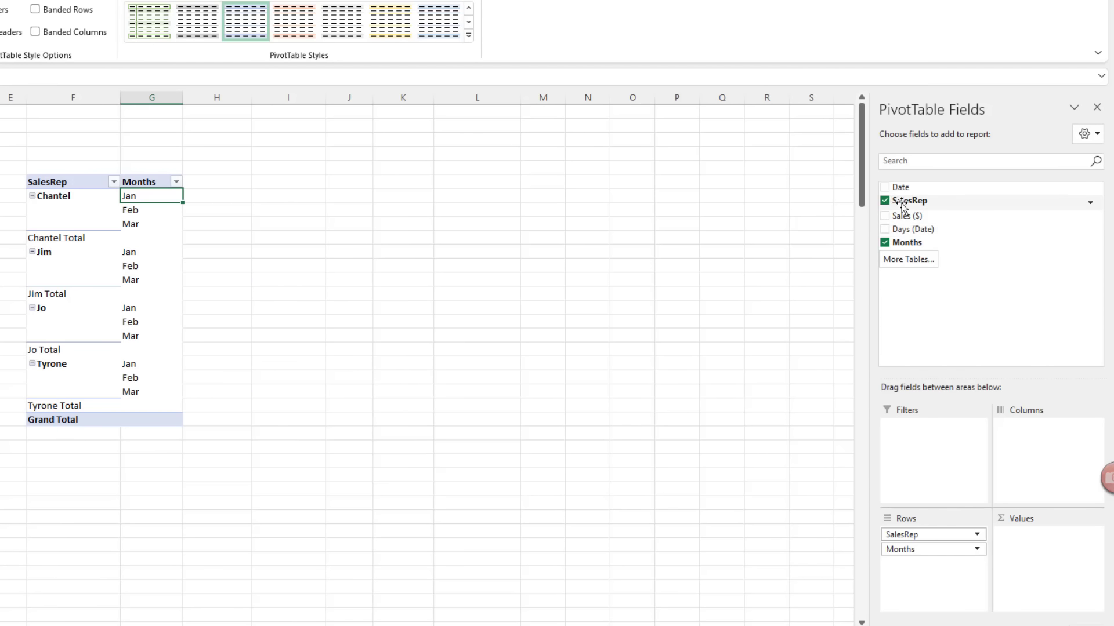
drag(903, 207, 1040, 551)
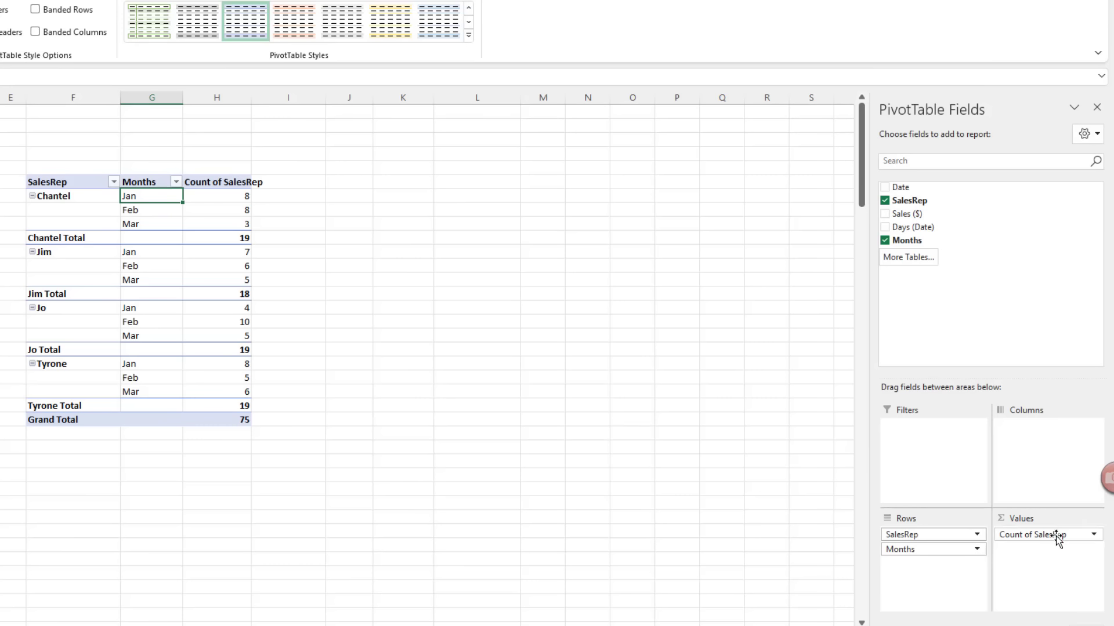
click(1094, 535)
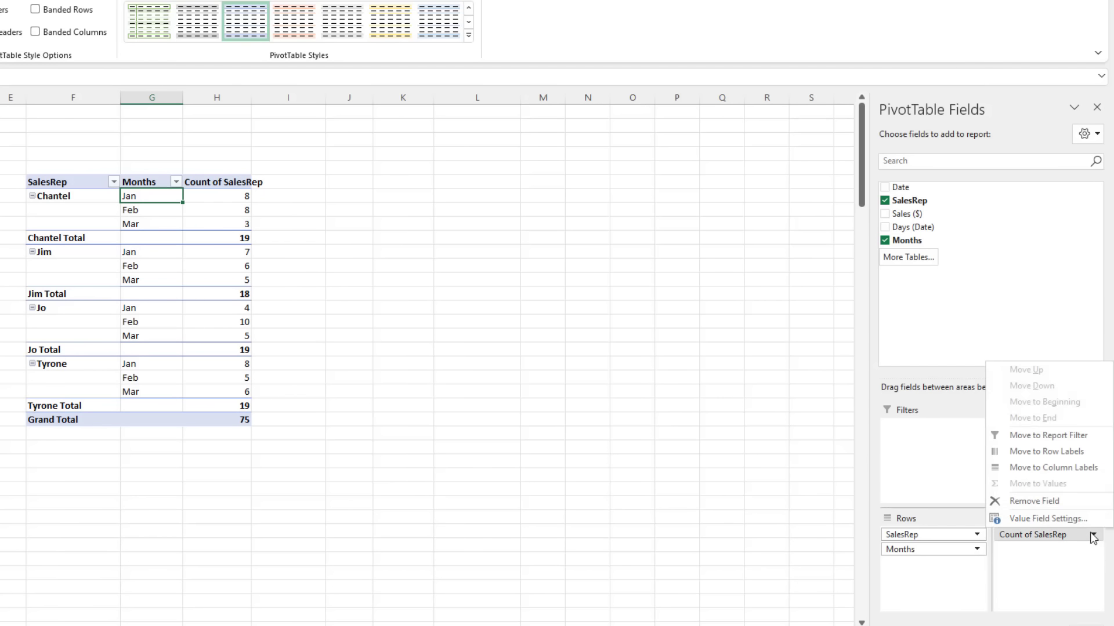
click(1072, 501)
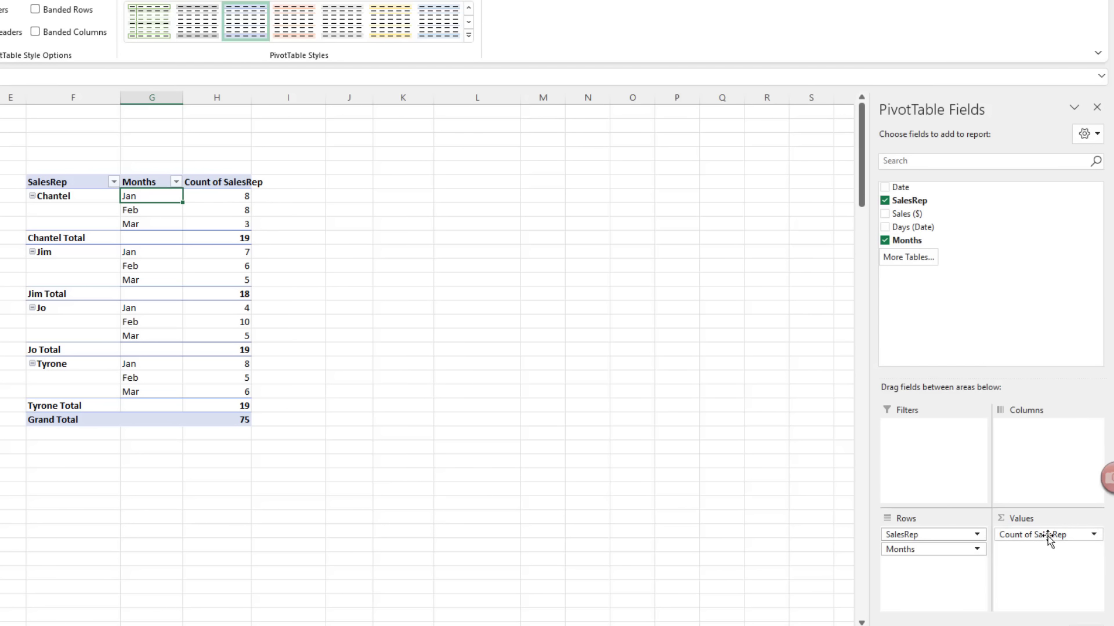
drag(1038, 537, 673, 378)
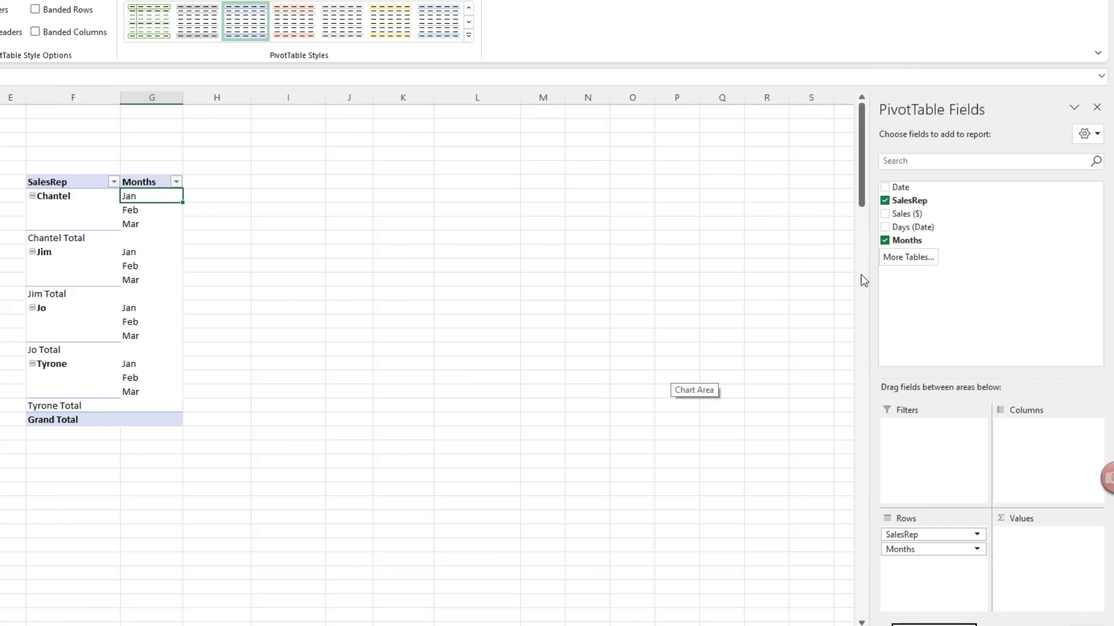
Step: Add Sales ($) back as summed values and check Chantel's and Jim's monthly and total figures
drag(904, 214, 1035, 542)
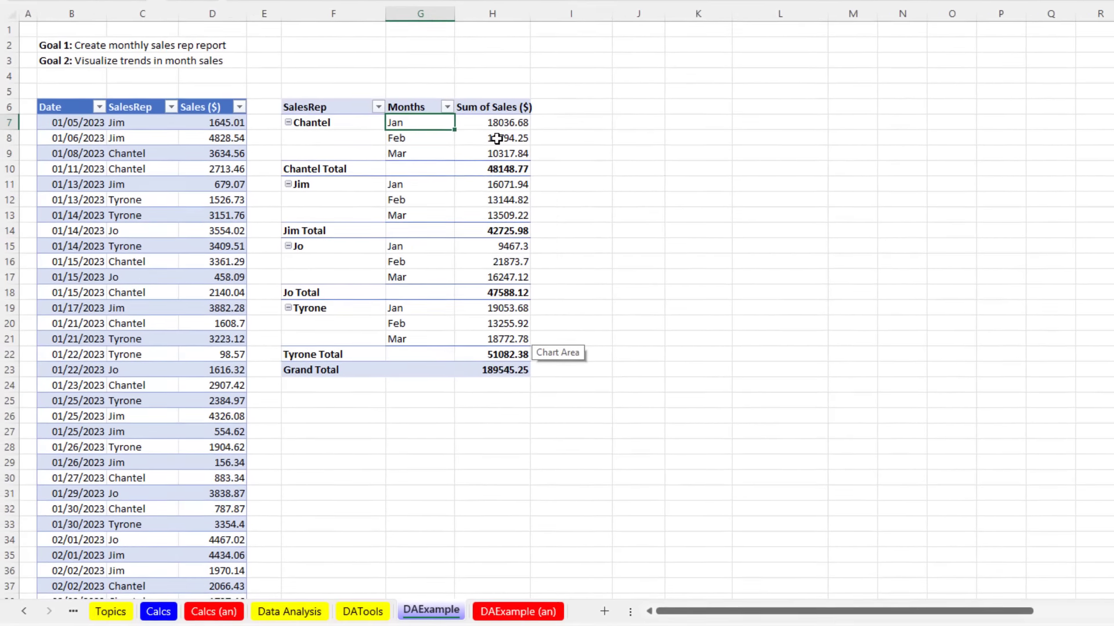
click(221, 211)
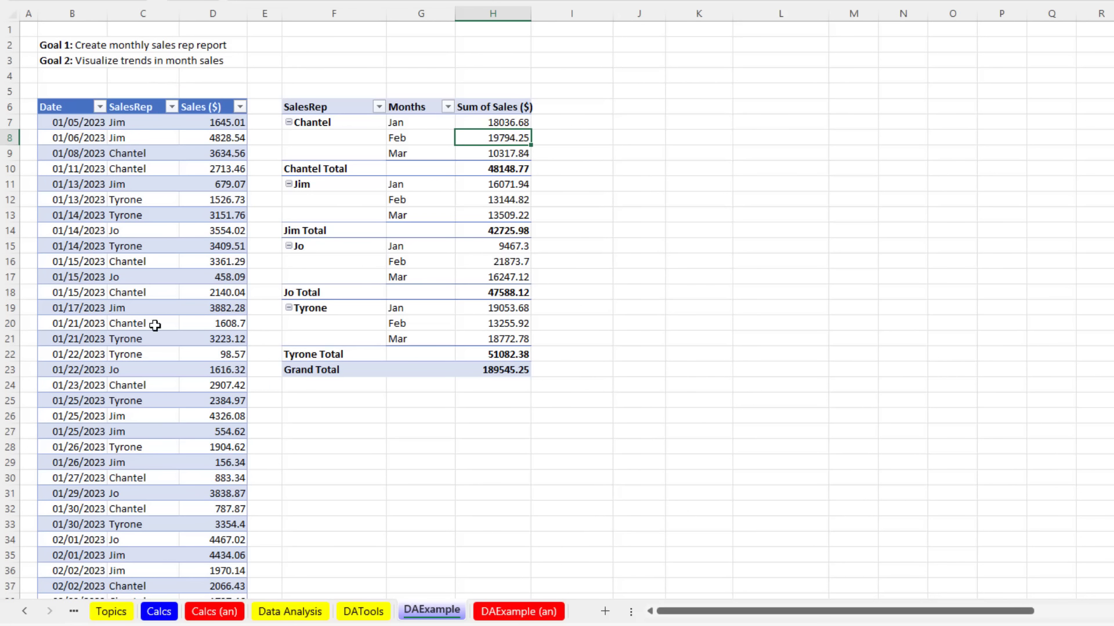
scroll(168, 483, down, 5)
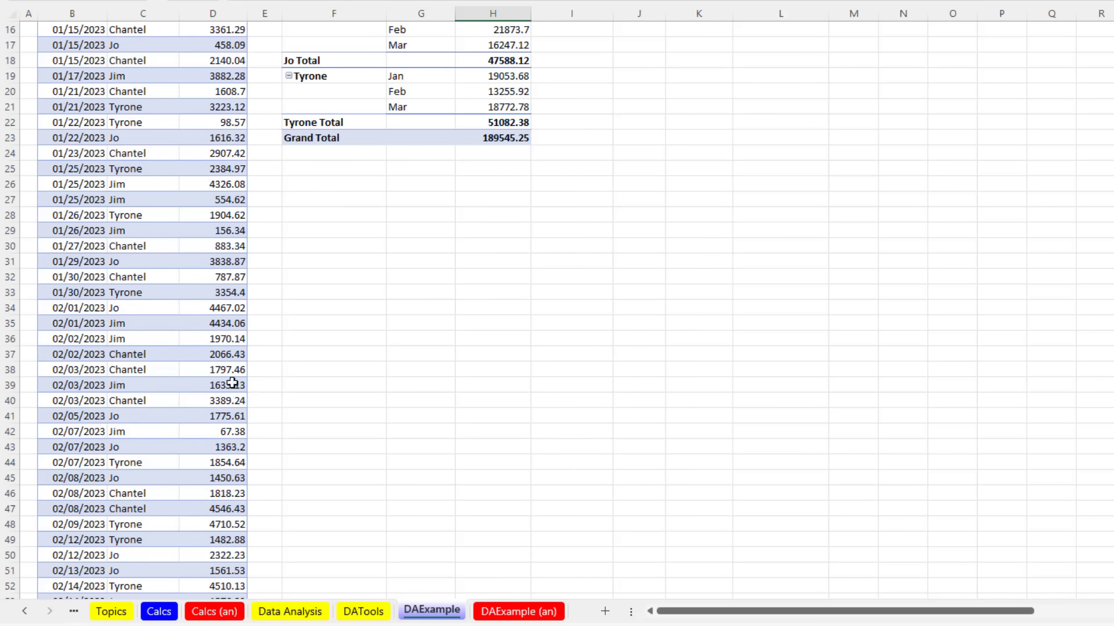
scroll(266, 413, up, 5)
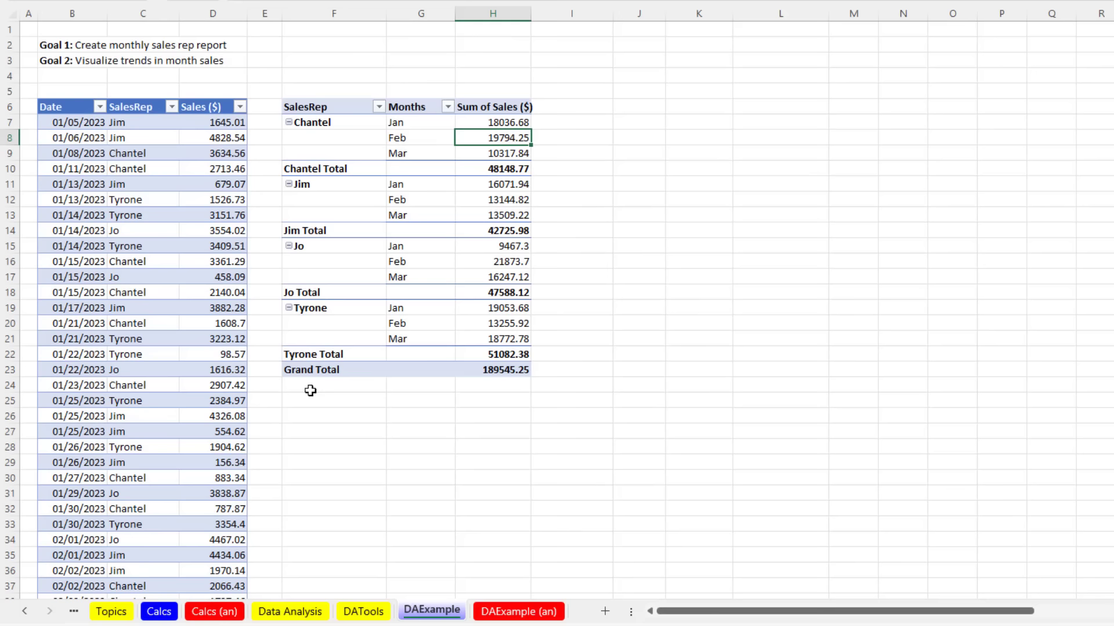
click(498, 153)
click(506, 186)
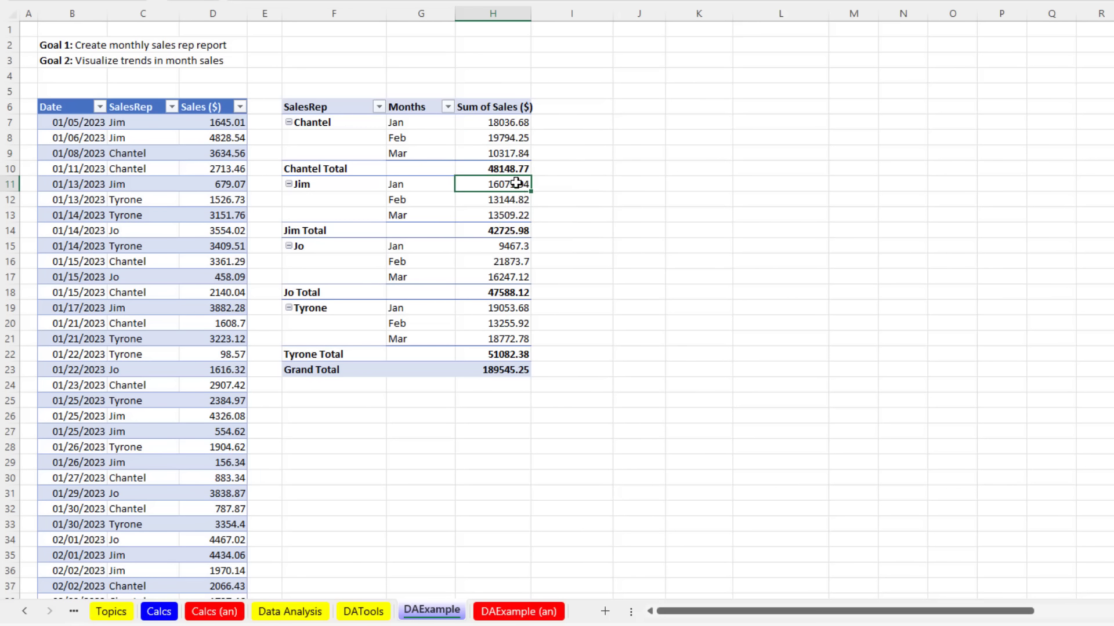
click(516, 170)
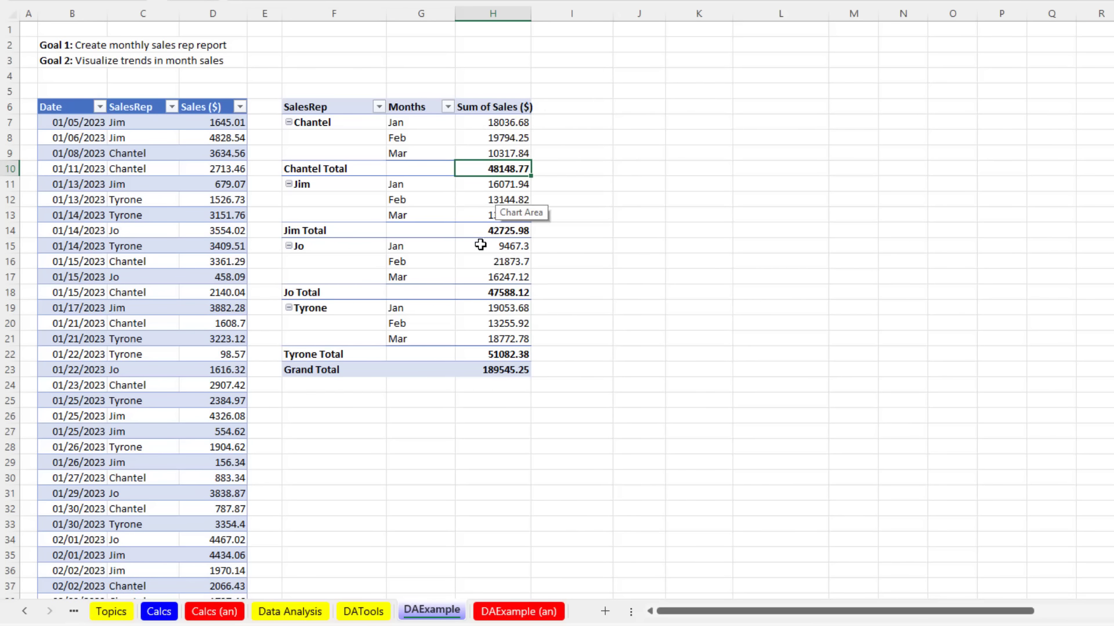
right_click(485, 139)
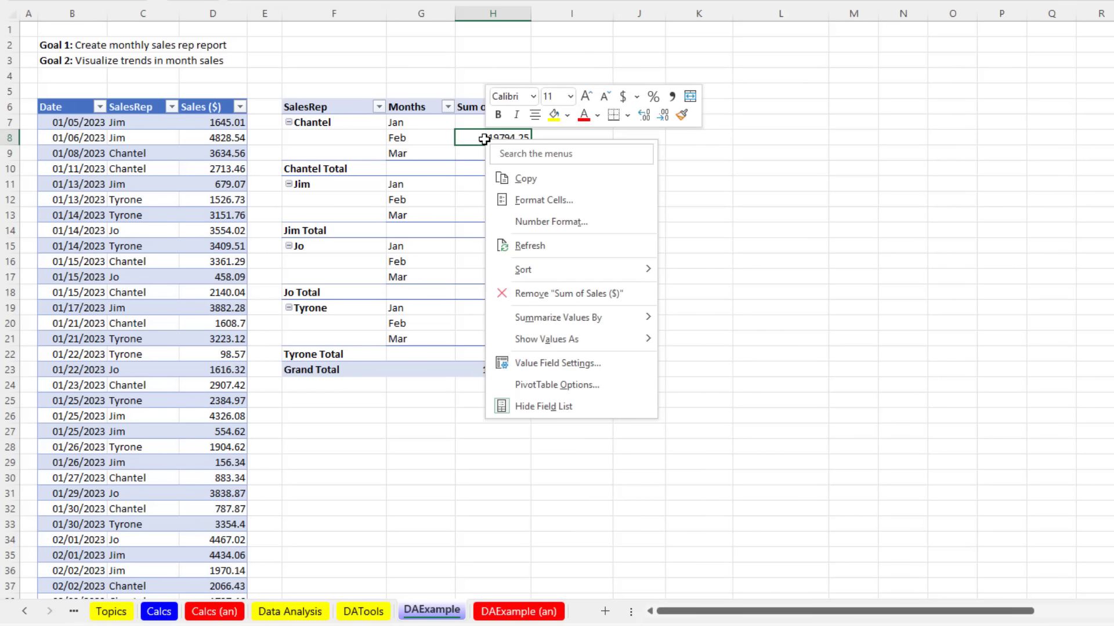
mouse_move(569, 319)
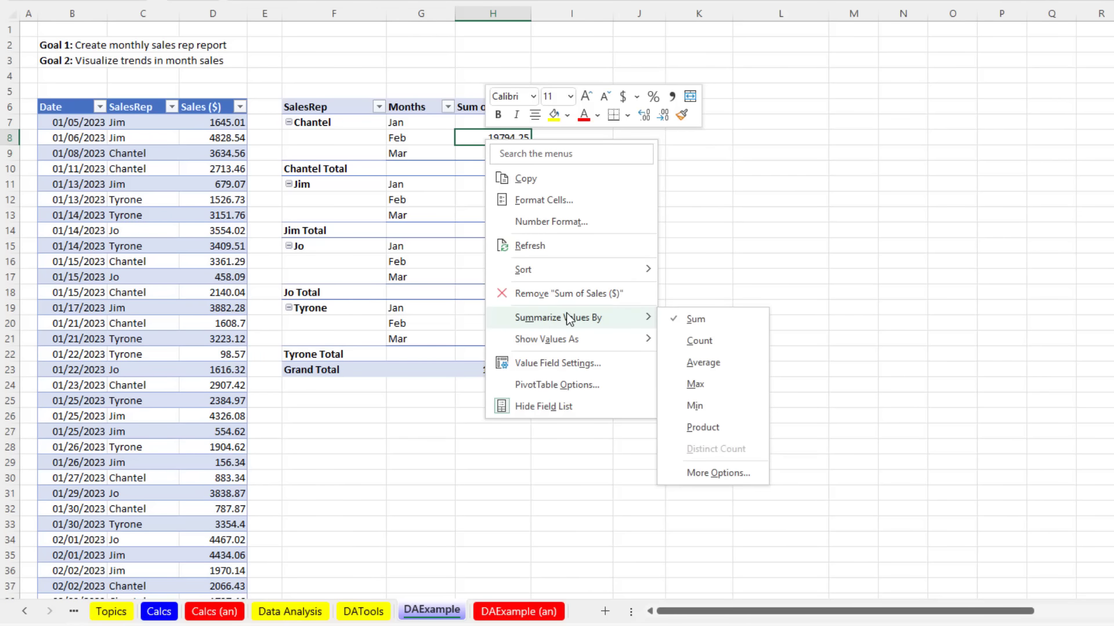
mouse_move(577, 342)
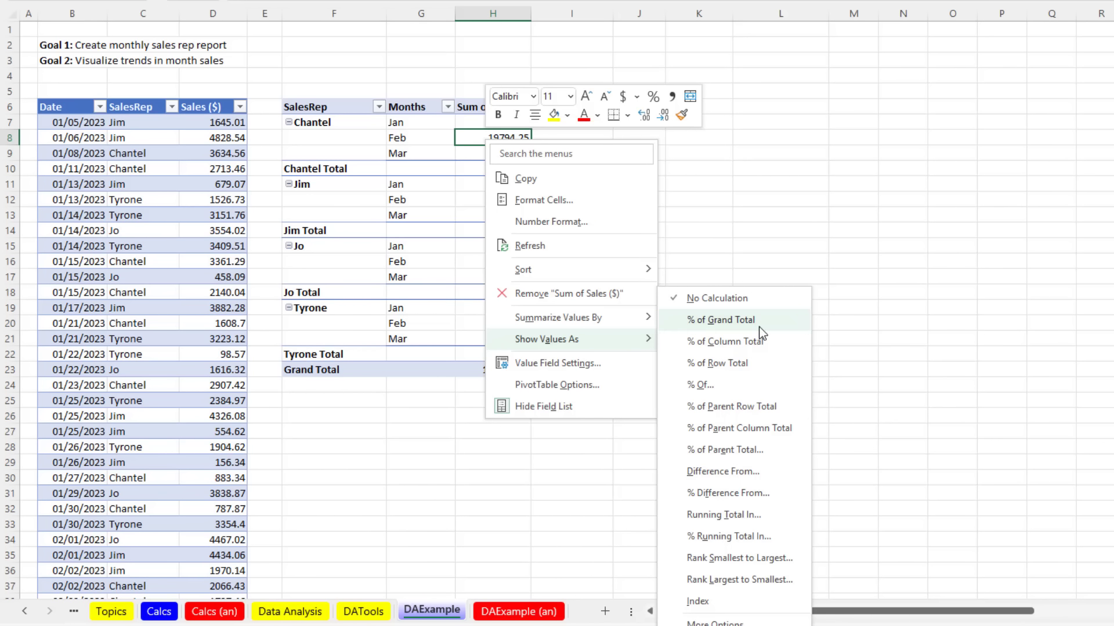
key(Escape)
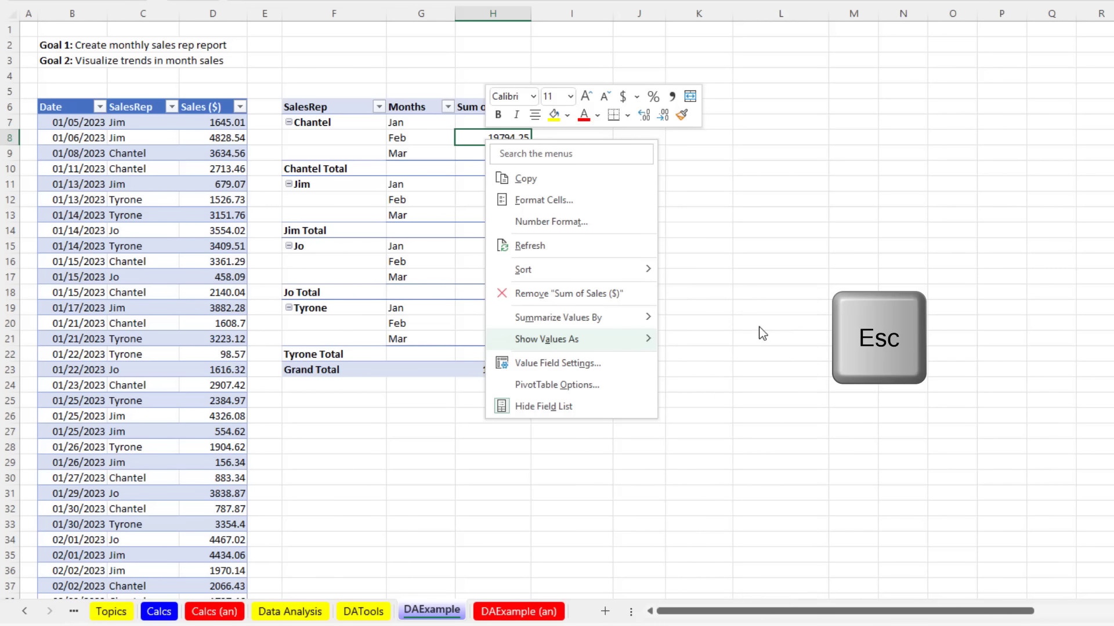
key(Escape)
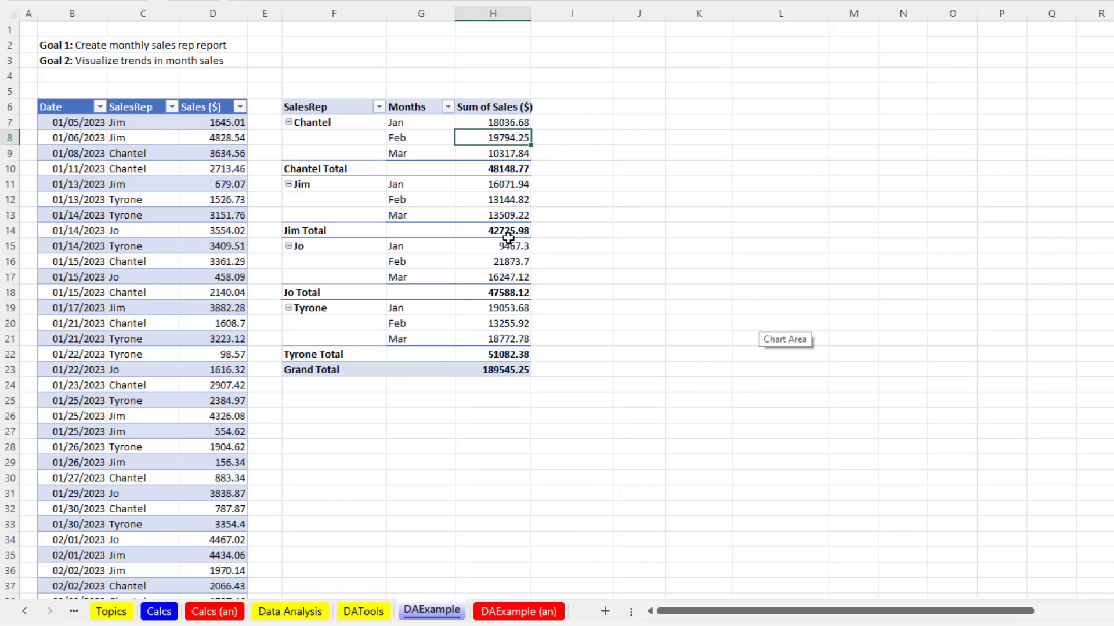
Step: Select pivot sales cells and open Format Cells from Jim's February value, then cancel it
mouse_move(508, 239)
drag(683, 123, 700, 322)
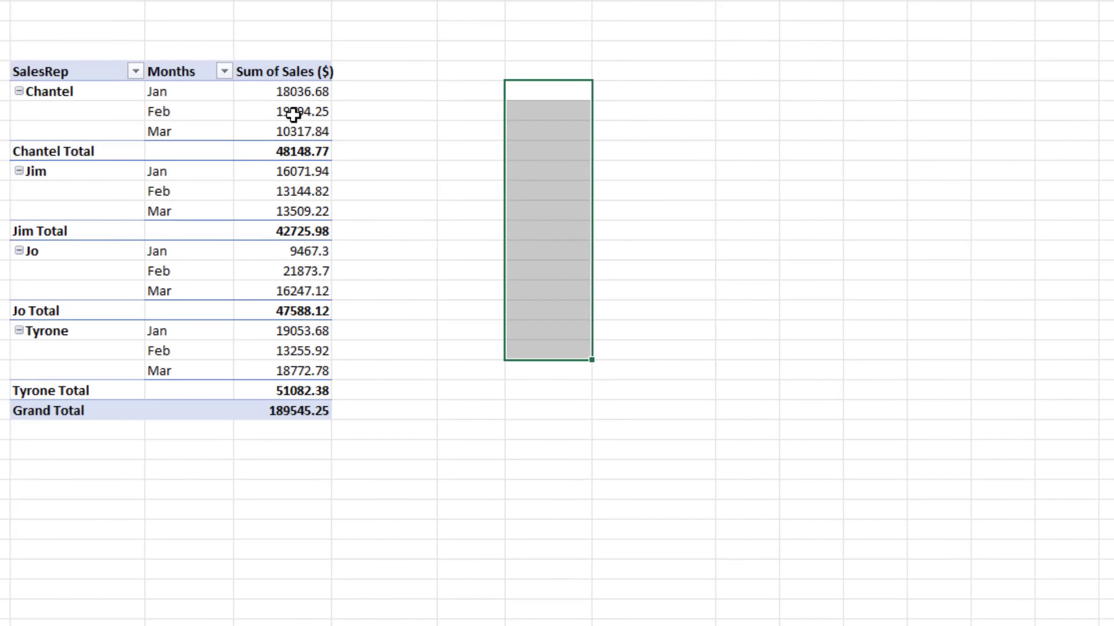
click(293, 114)
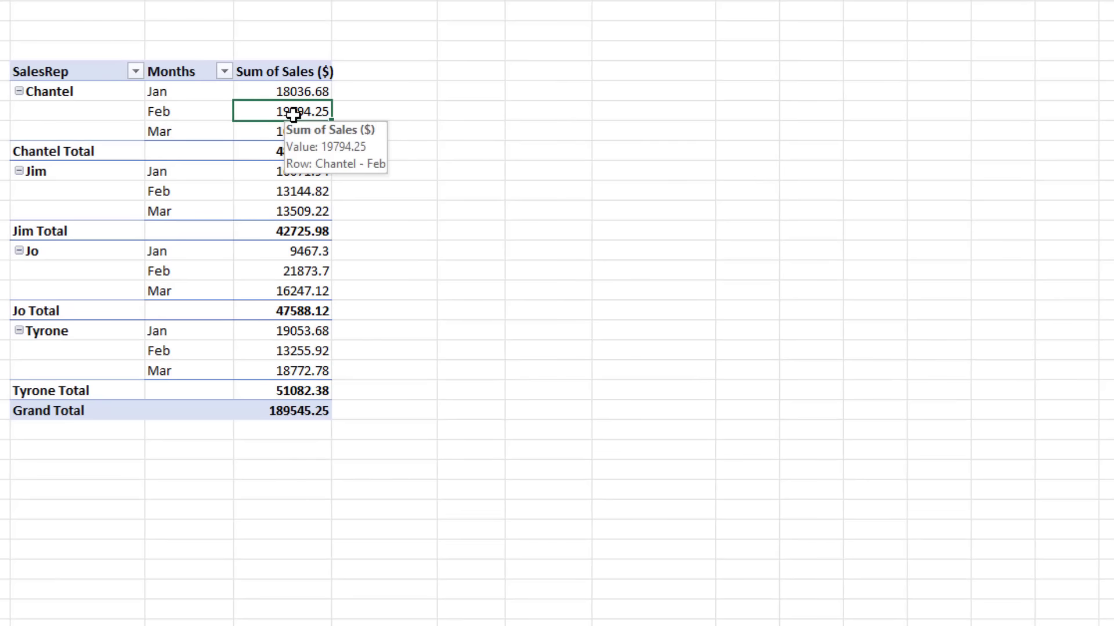
click(291, 190)
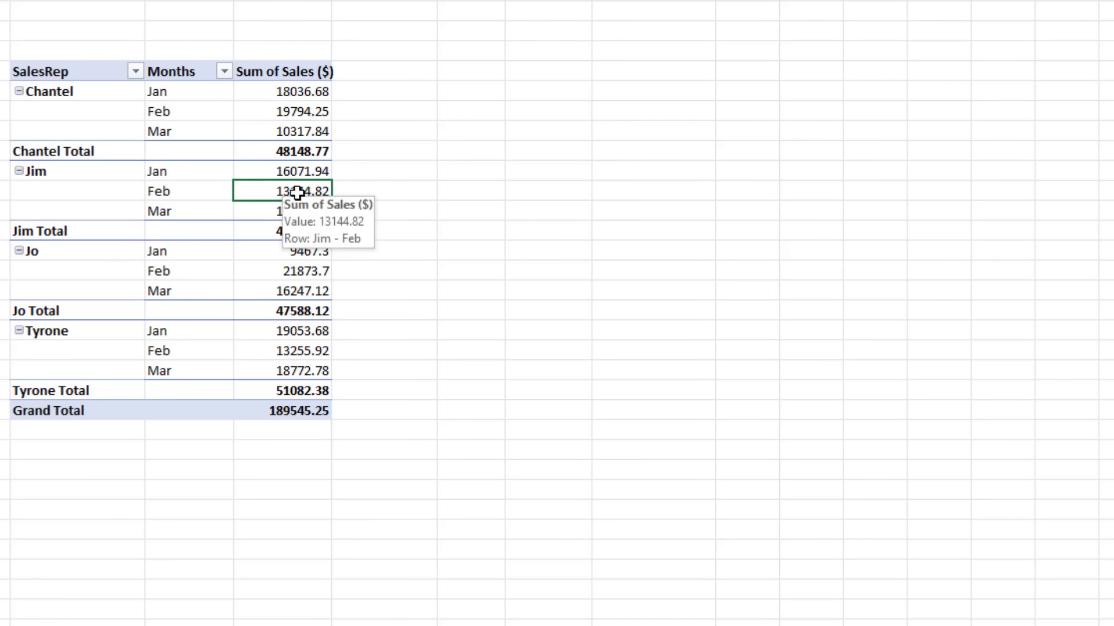
right_click(250, 193)
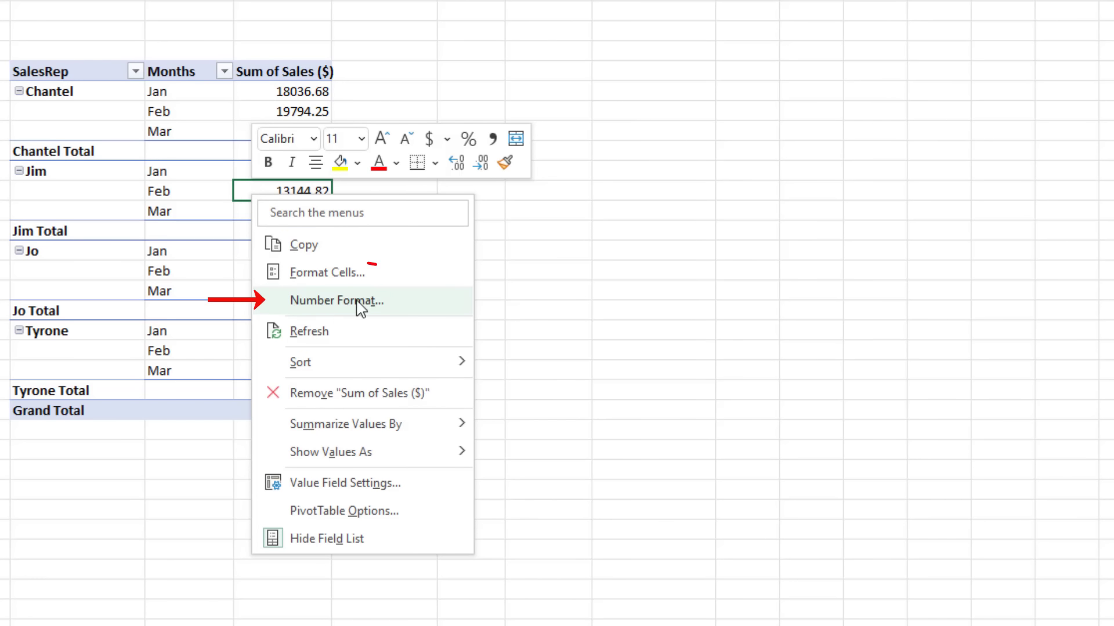
click(334, 276)
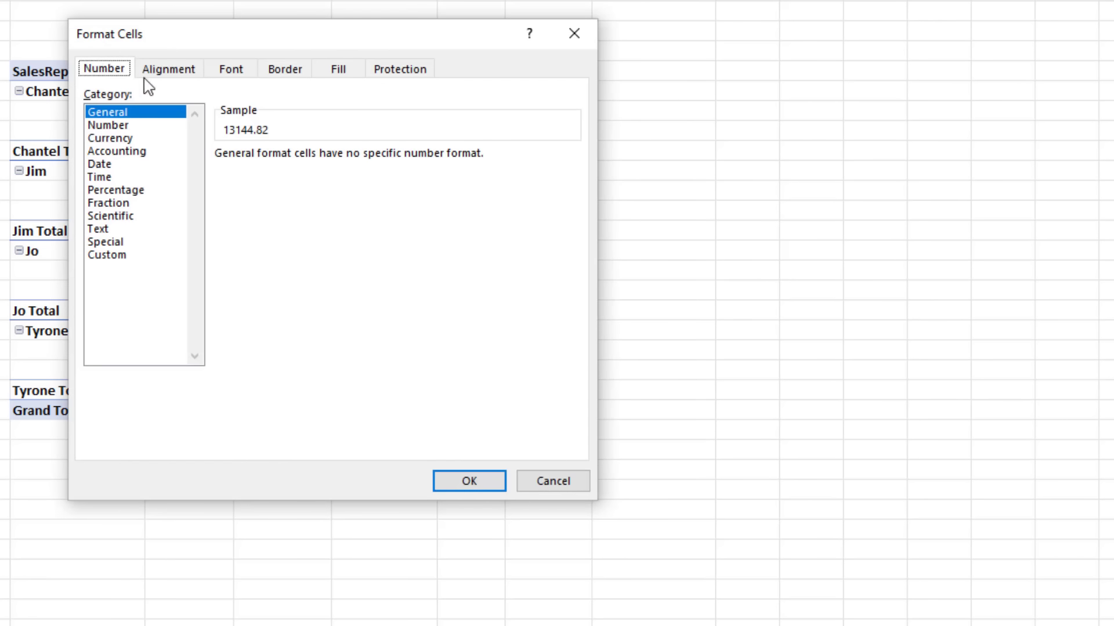
key(Escape)
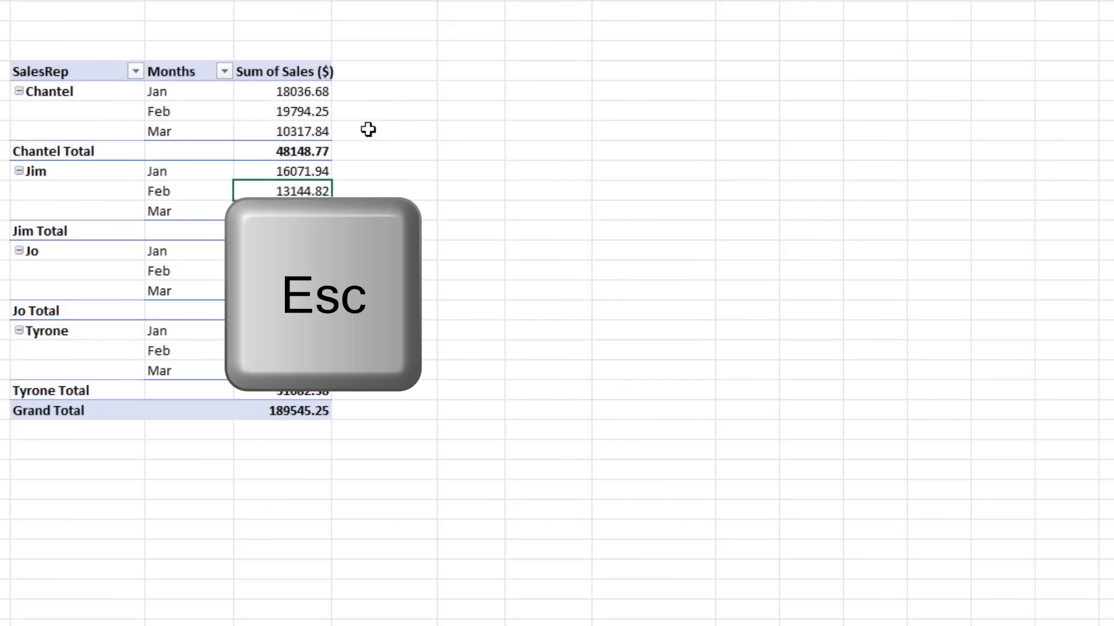
Step: Open Number Format for the value field and move the dialog beside the pivot table
right_click(286, 190)
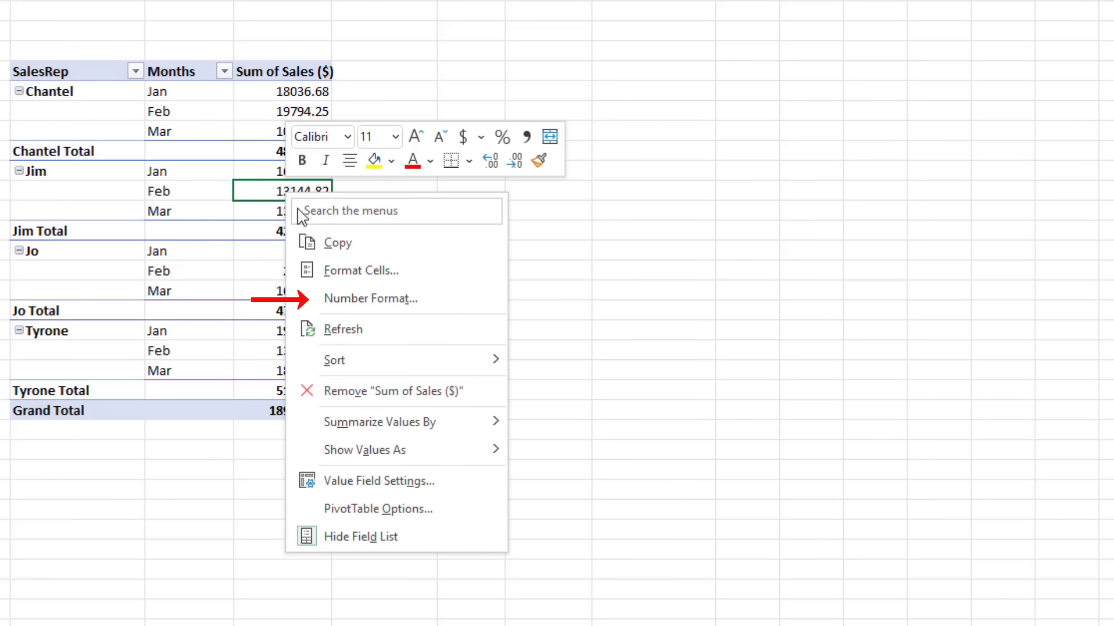
click(367, 301)
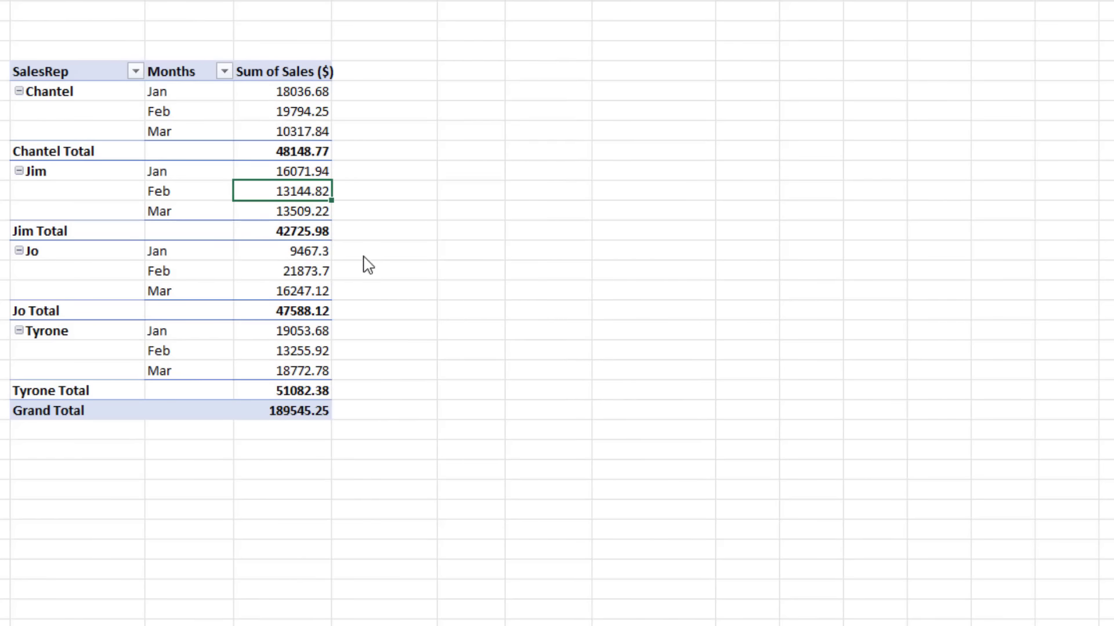
drag(328, 60, 589, 95)
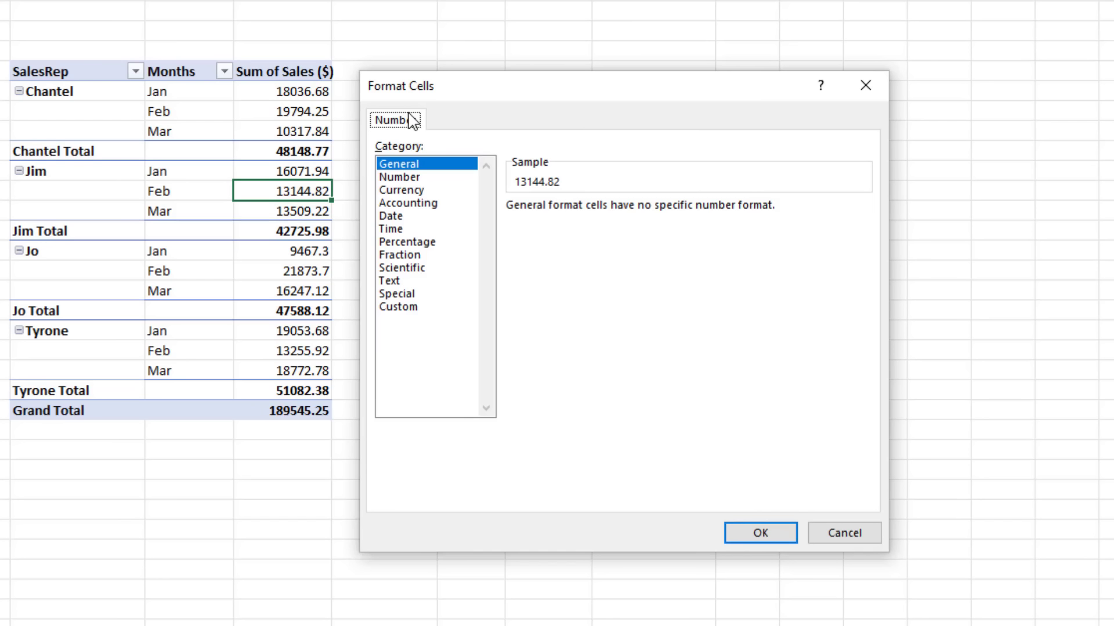
Step: Format the sales values as Number with 2 decimal places and a 1000 separator
click(406, 177)
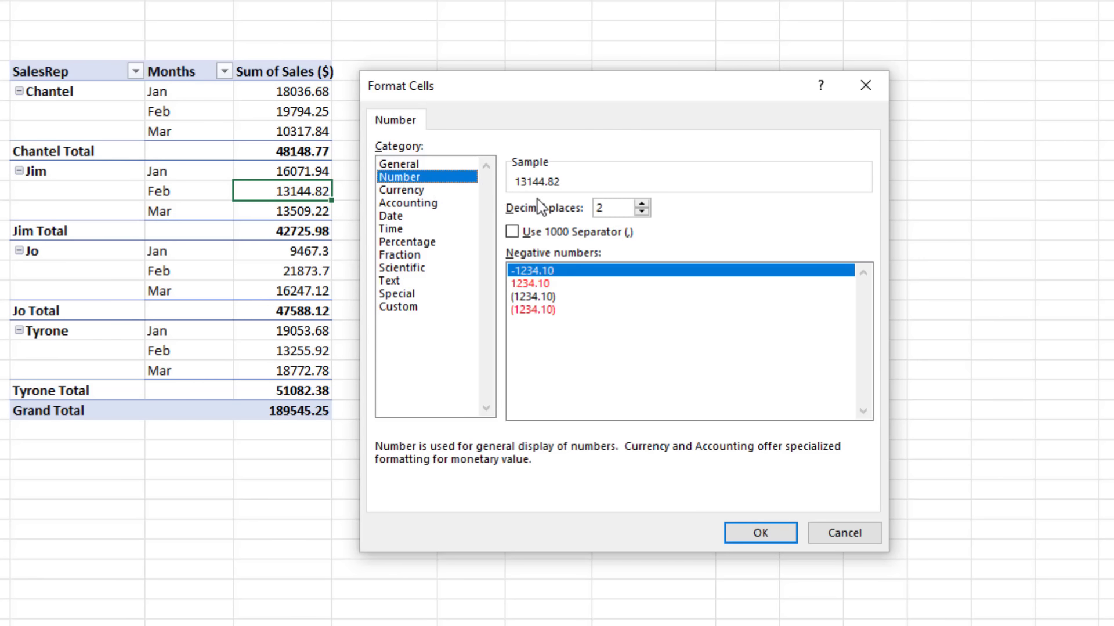
click(512, 233)
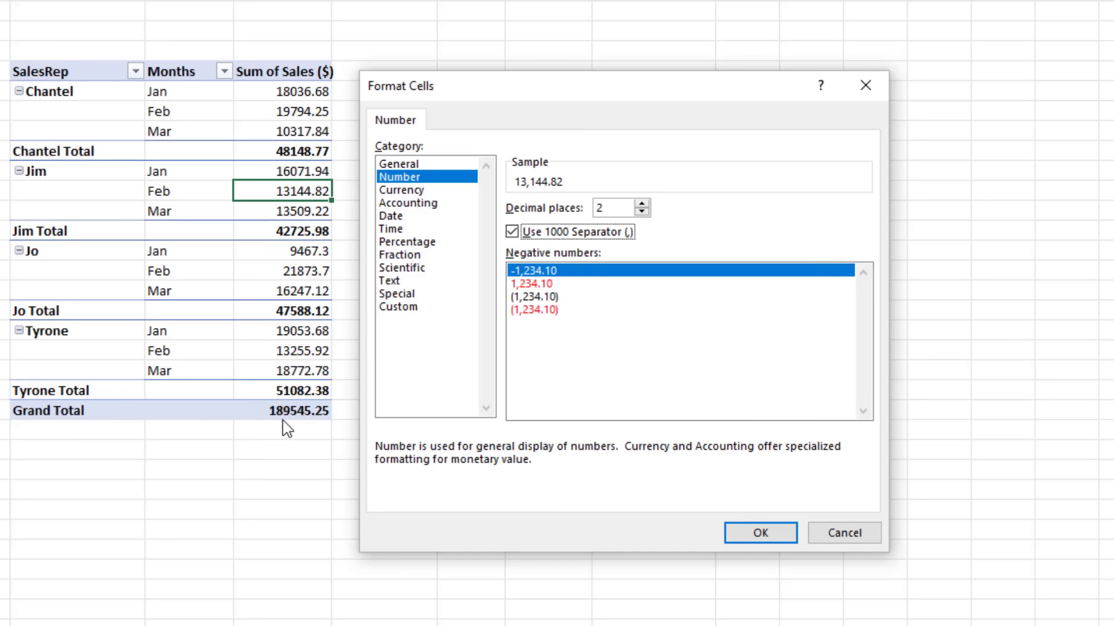
click(764, 532)
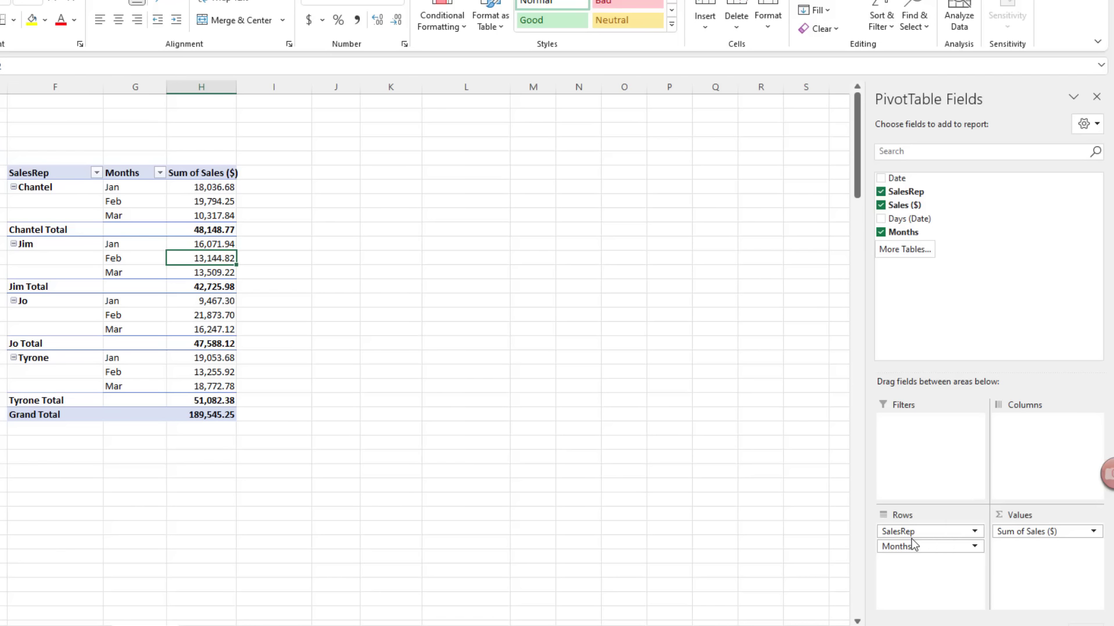
Step: Move Months to Columns, widen column J, and check cross-tab values including the 189,545.25 grand total
mouse_move(906, 548)
mouse_down()
mouse_move(924, 545)
mouse_move(981, 476)
mouse_move(1013, 460)
mouse_up()
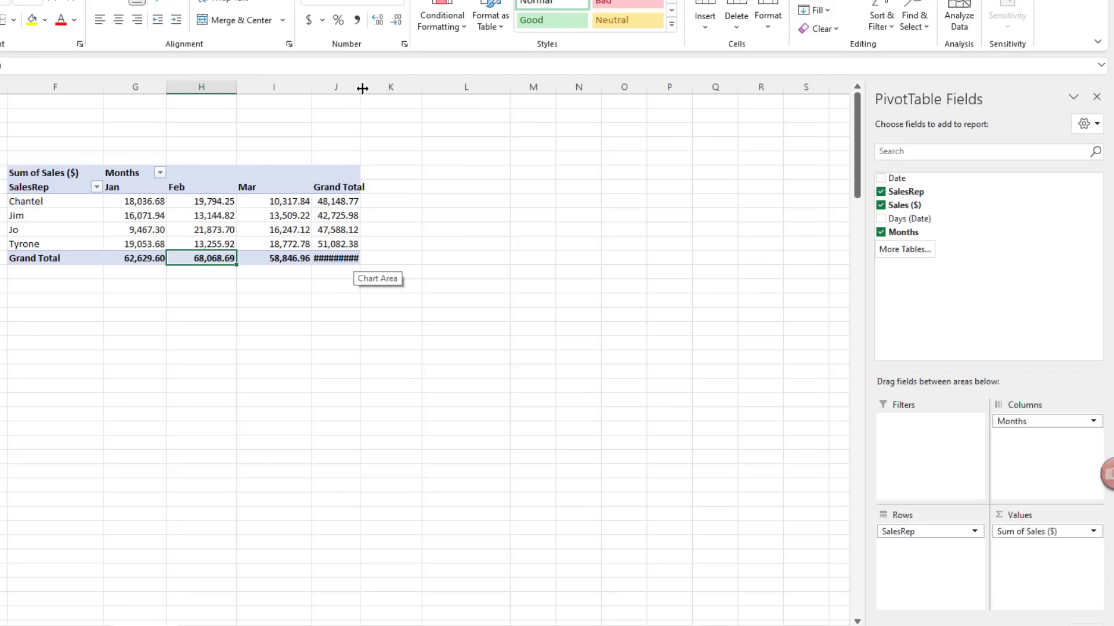
drag(363, 88, 375, 88)
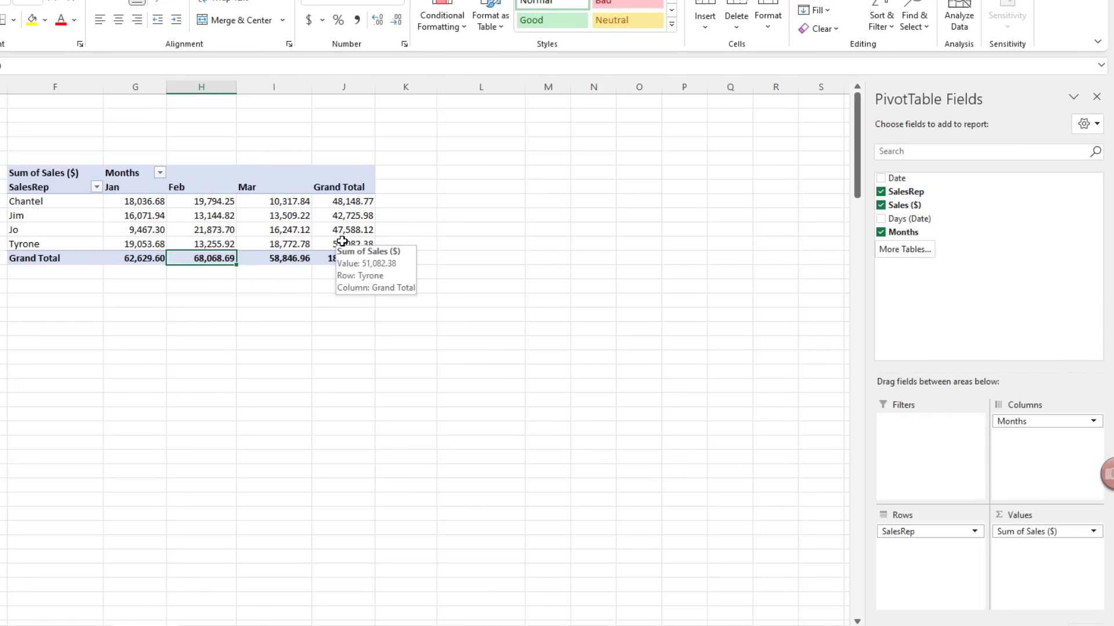
click(213, 196)
click(208, 230)
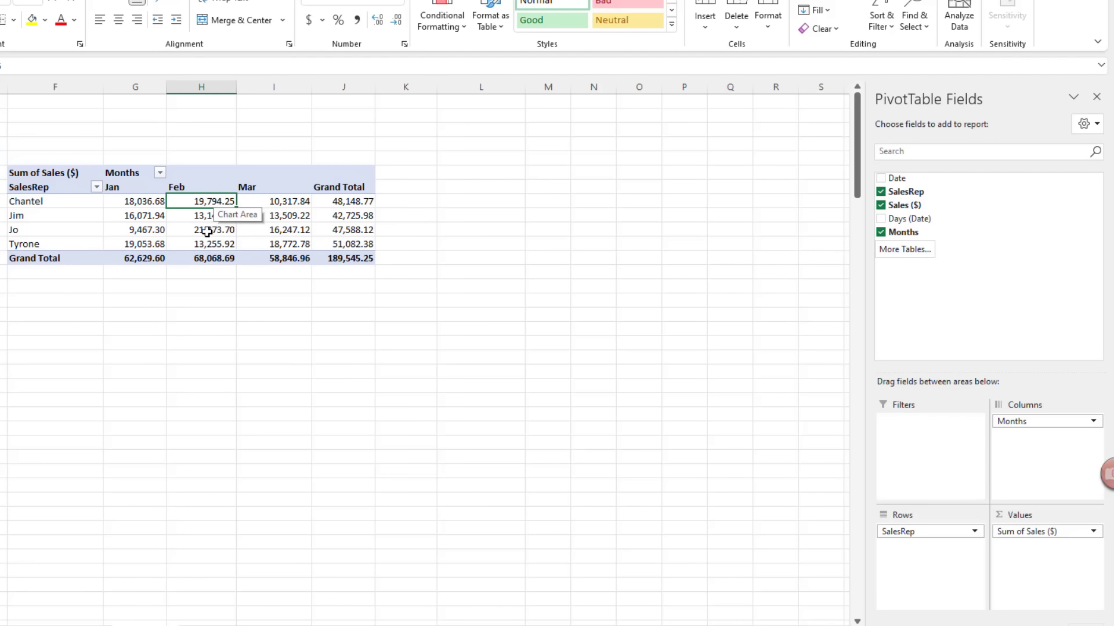
click(203, 201)
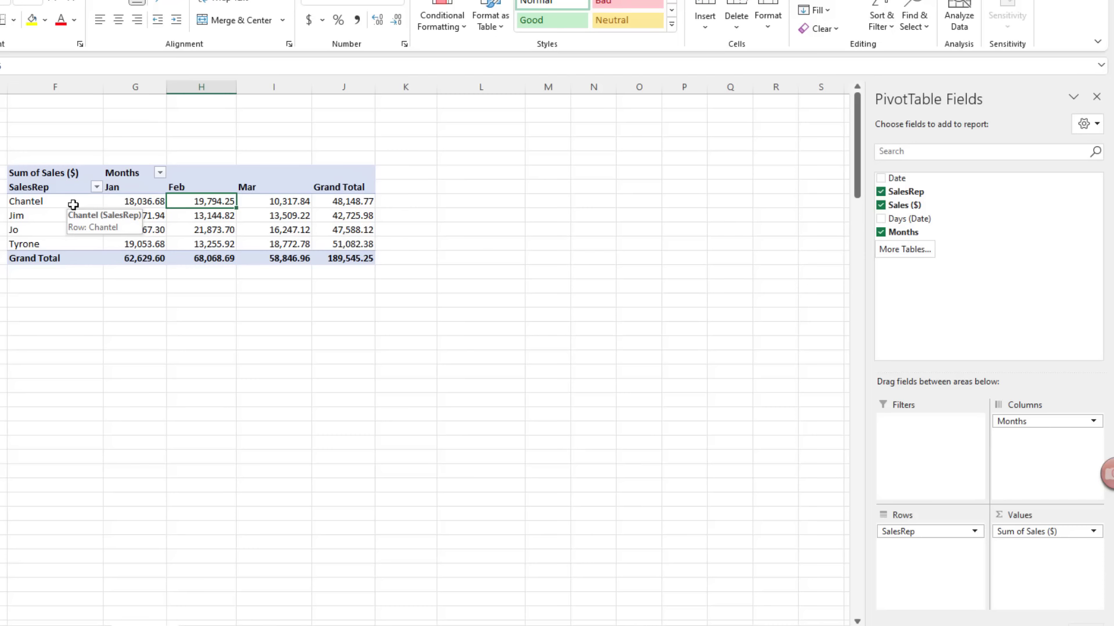
click(293, 230)
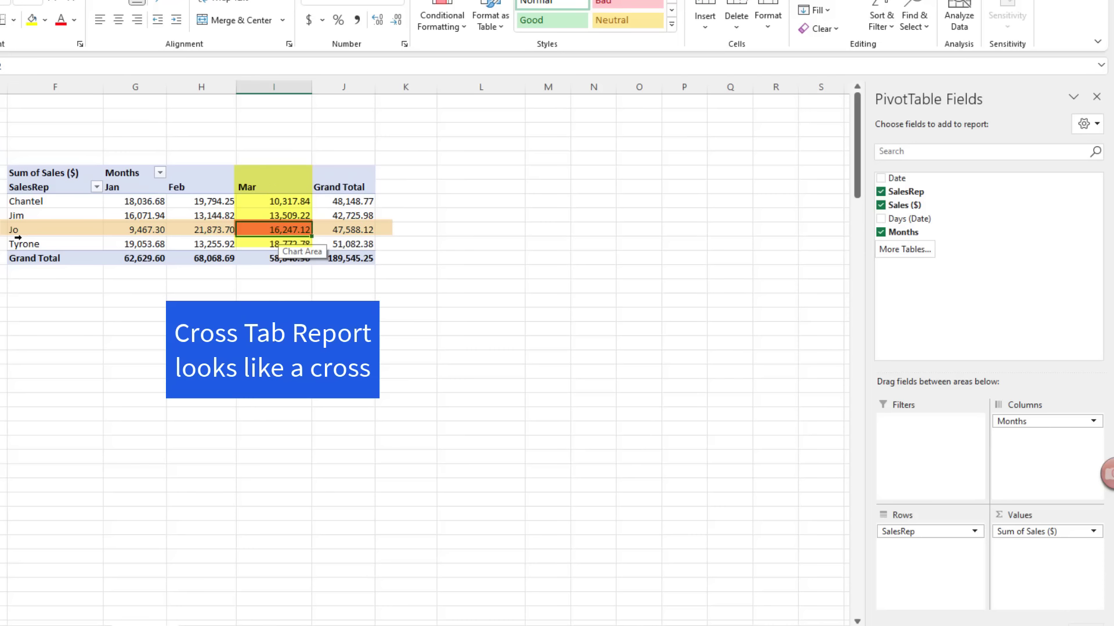
click(344, 202)
click(346, 259)
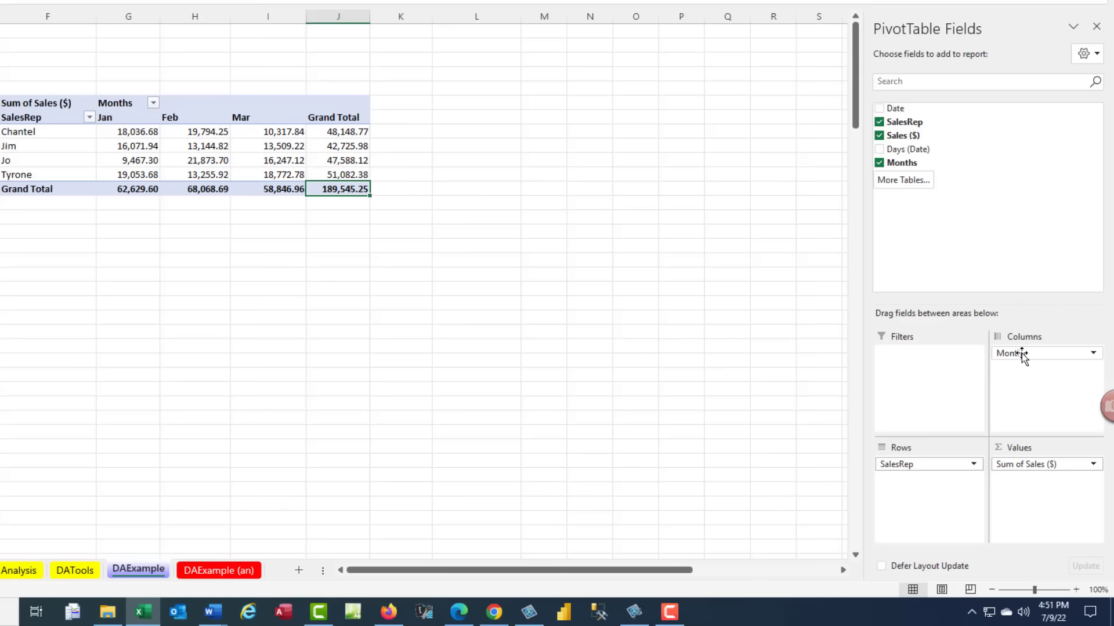
Step: Move Months back into Rows under SalesRep, then select Jim's February sales value
drag(1021, 353, 917, 486)
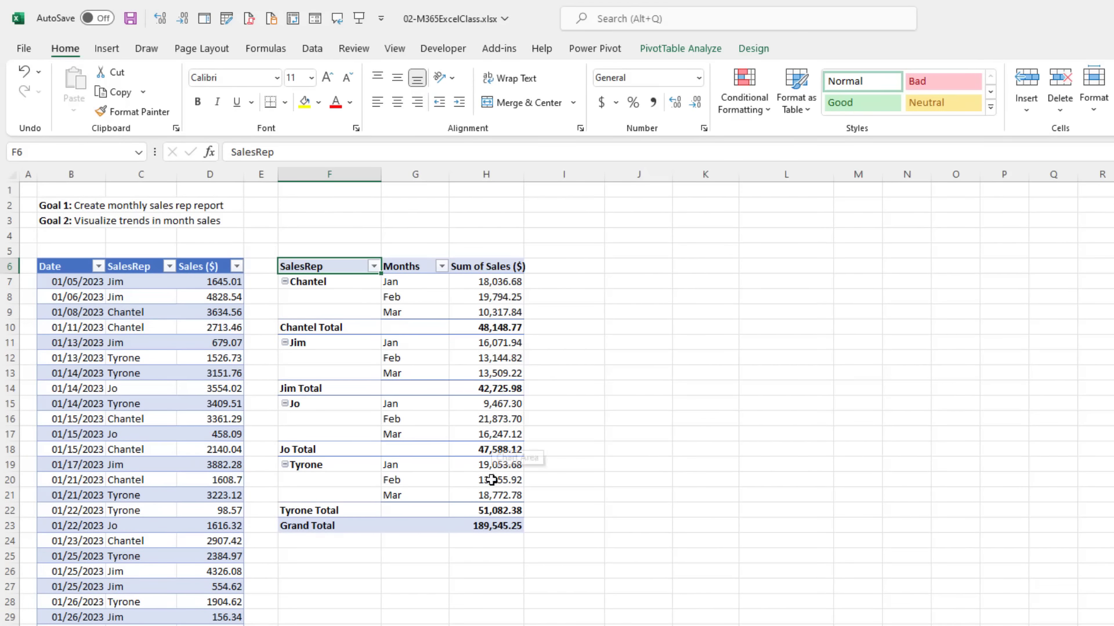
mouse_move(487, 478)
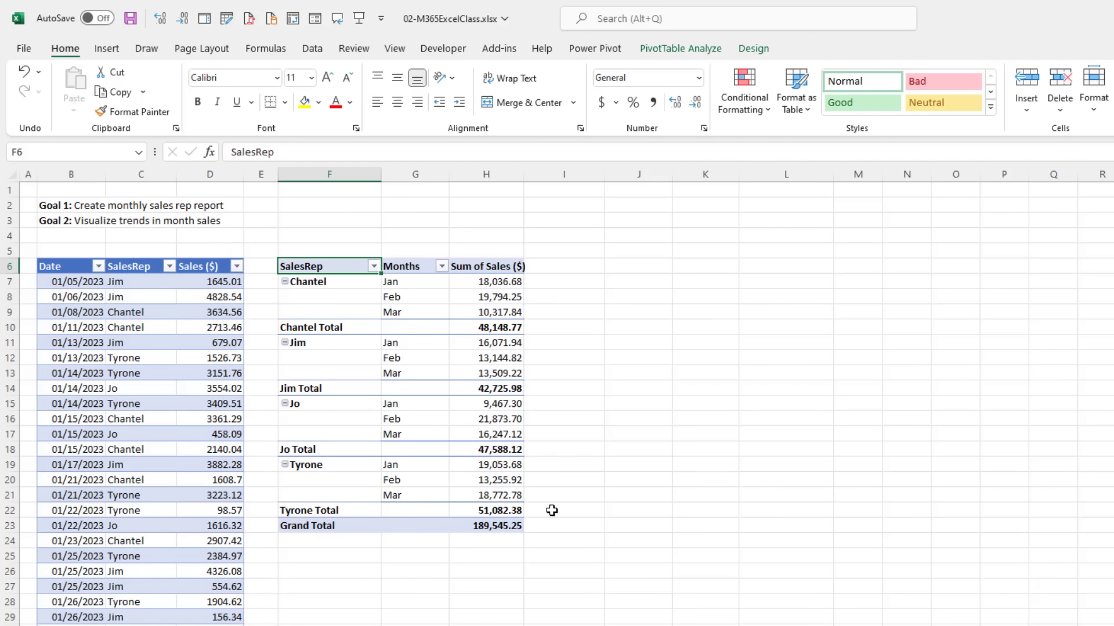
drag(641, 294, 646, 480)
click(507, 356)
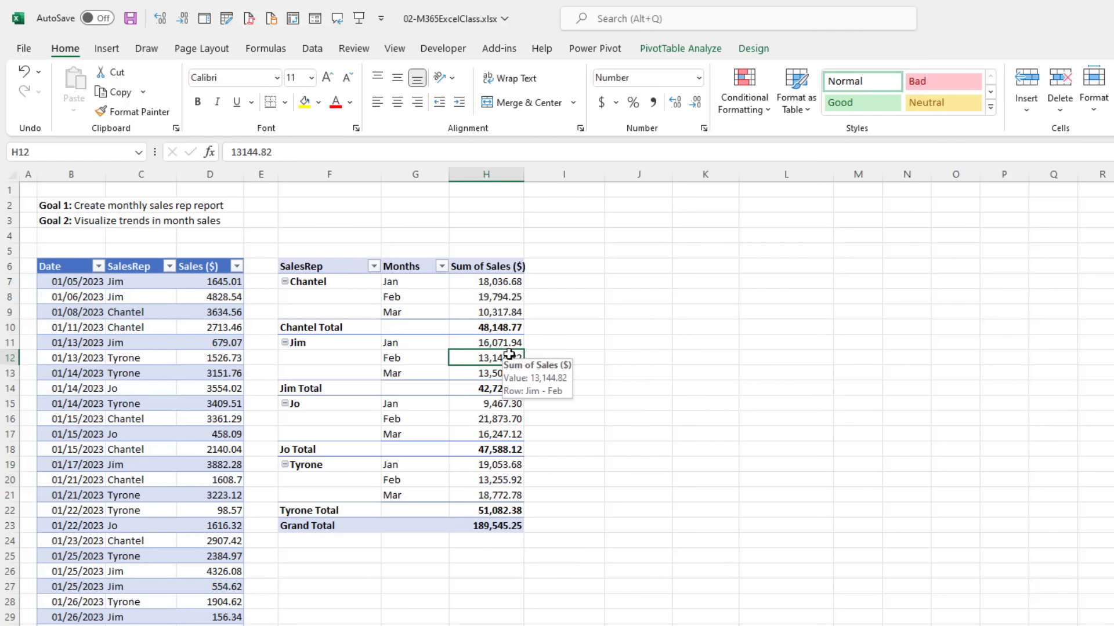
drag(644, 310, 643, 497)
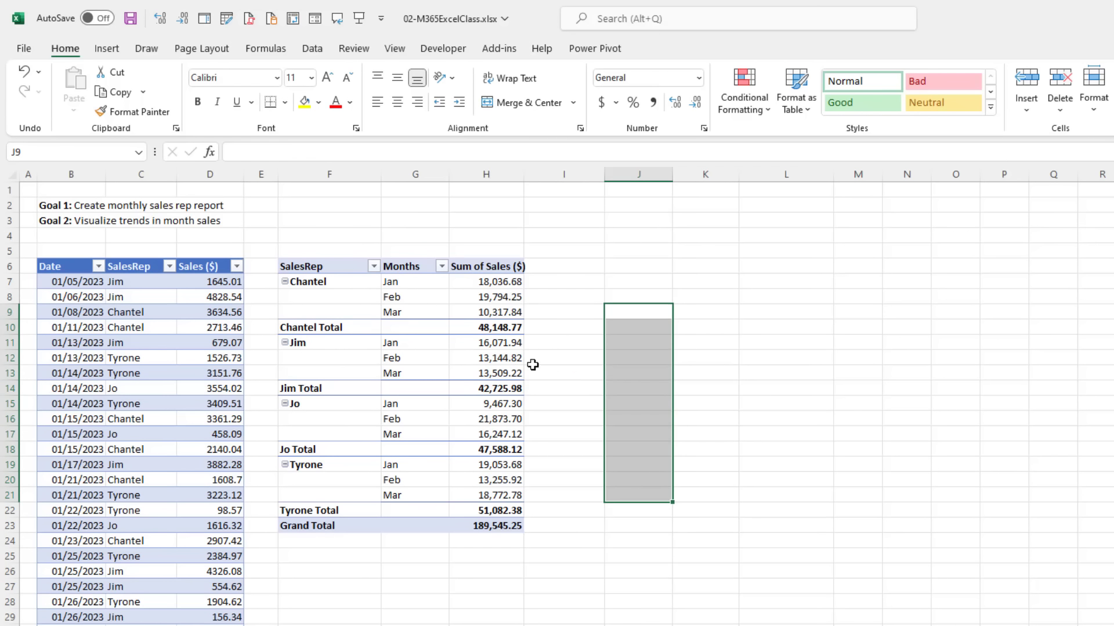
click(483, 361)
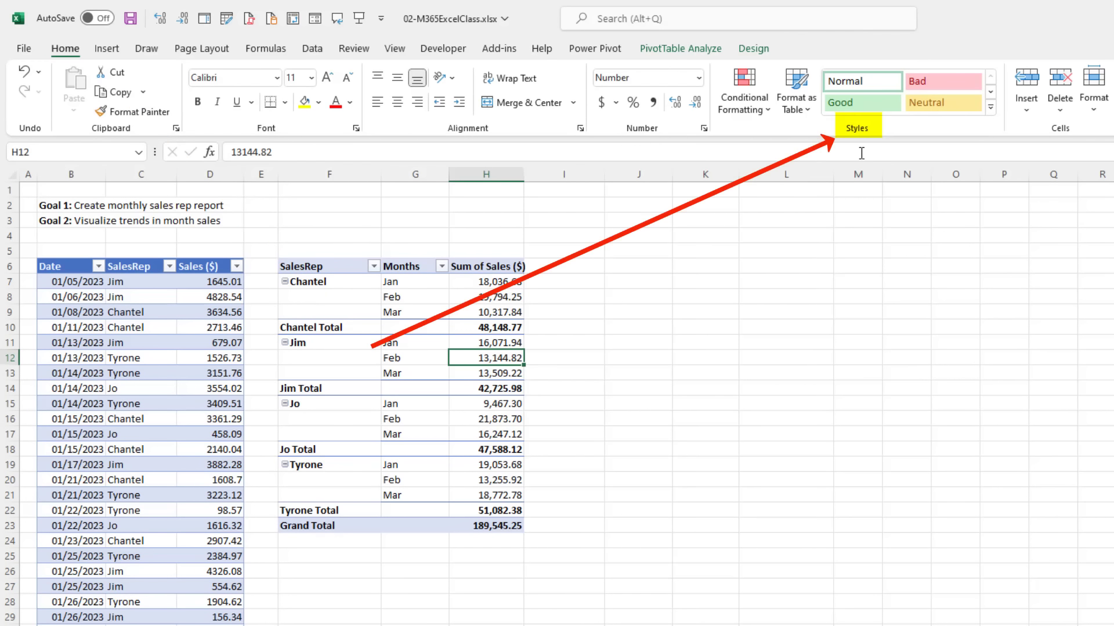
Step: Open Home > Conditional Formatting and show the Top/Bottom Rules submenu with Top 10 Items
click(766, 110)
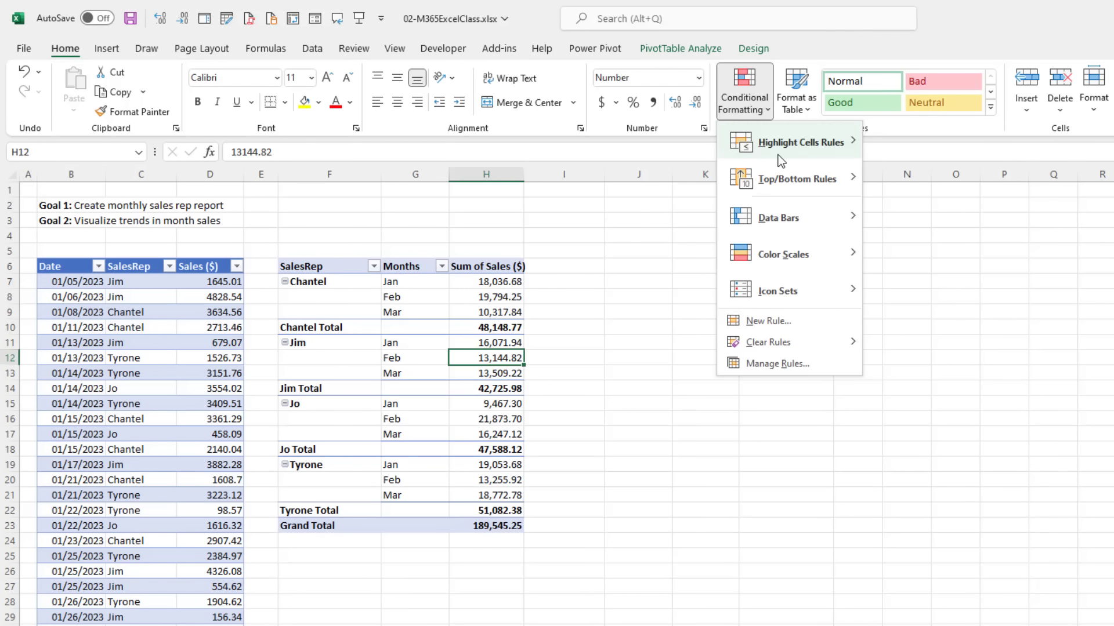
mouse_move(778, 154)
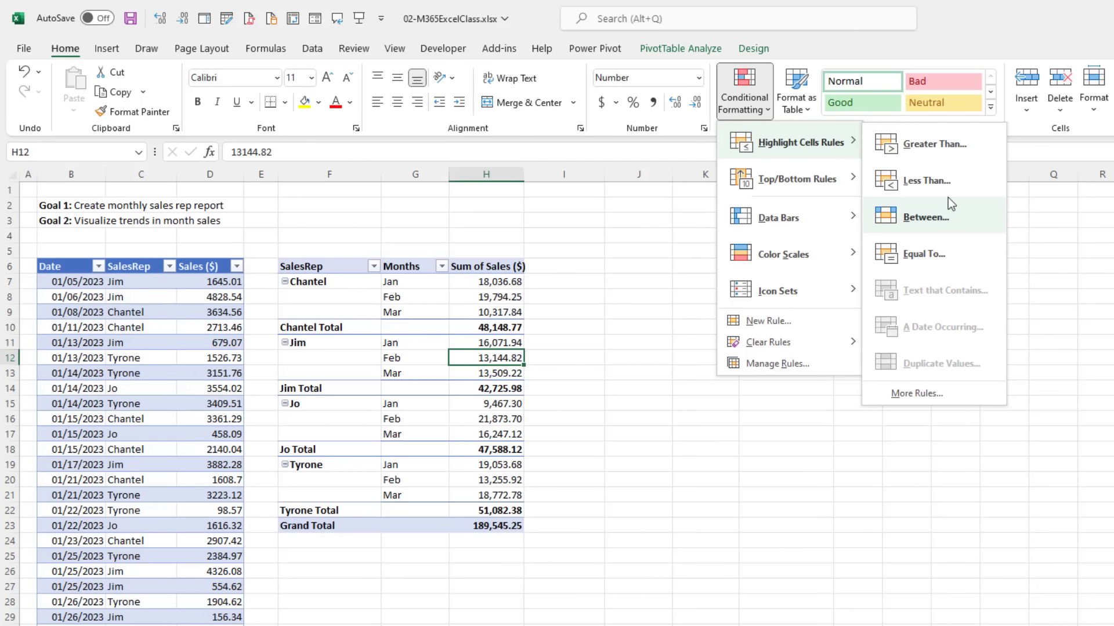
mouse_move(798, 180)
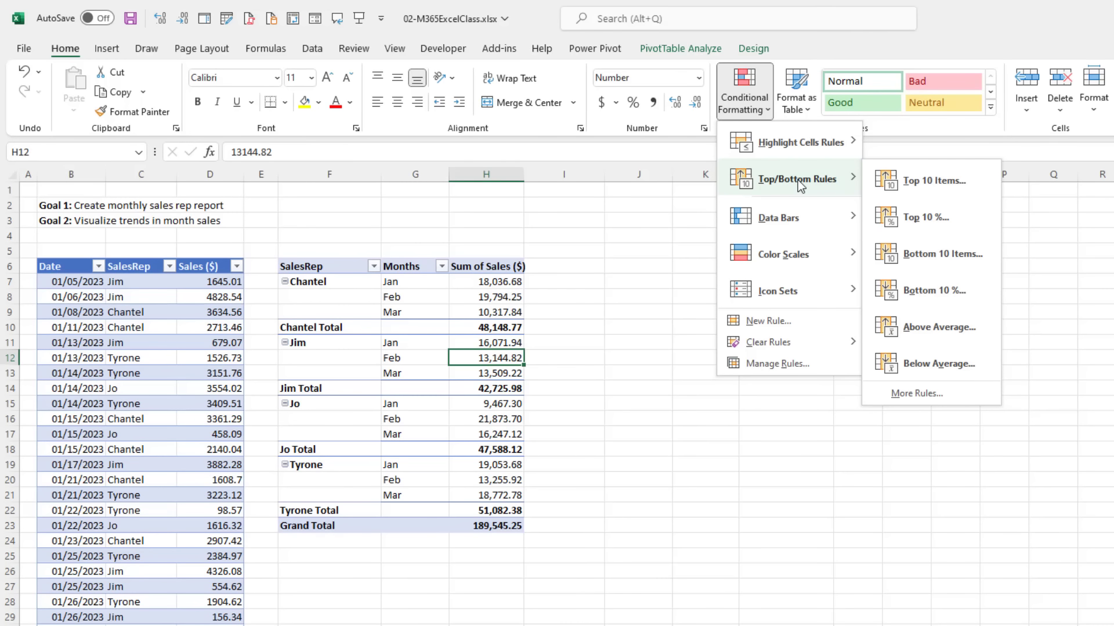
mouse_move(795, 229)
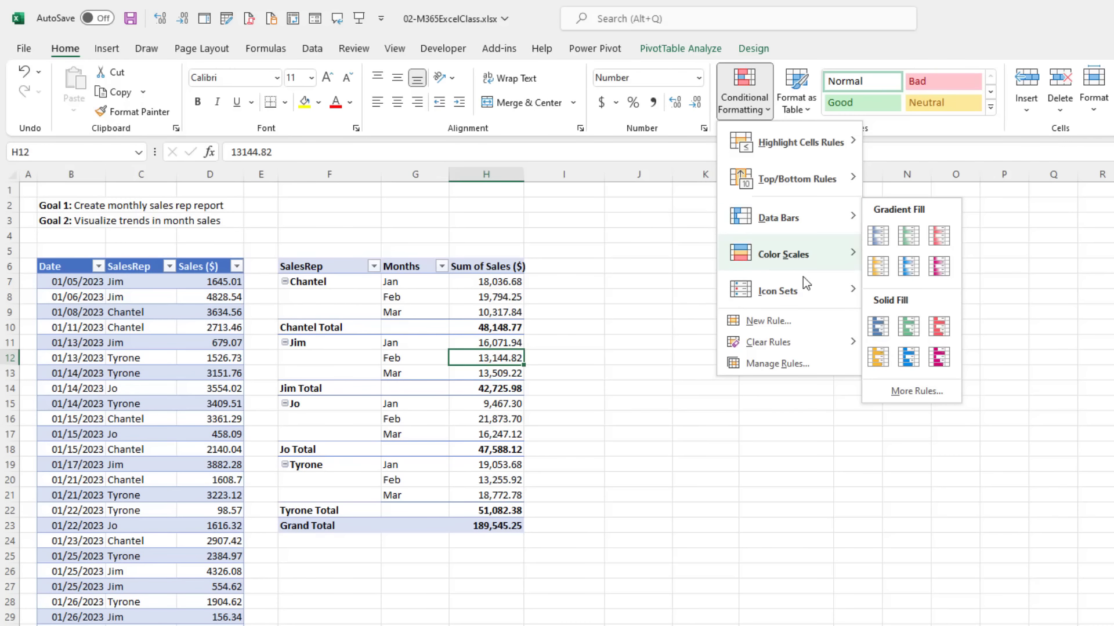
mouse_move(805, 263)
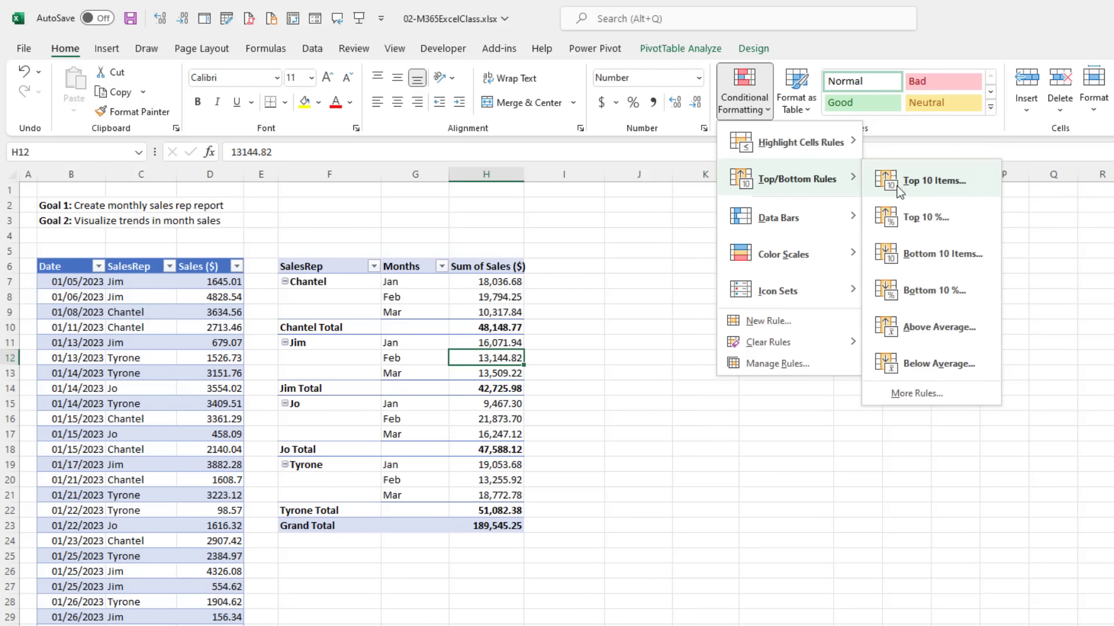
Step: Start a Top 10 Items rule for H12 and lower the item count to 3
click(937, 187)
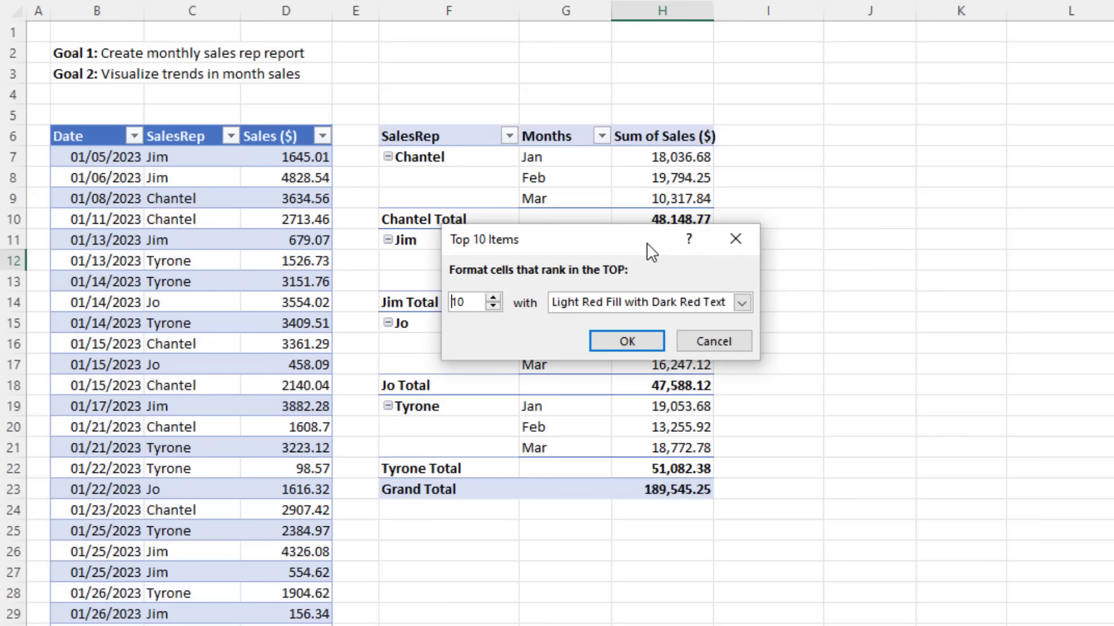
drag(478, 350, 722, 336)
click(818, 286)
click(817, 287)
click(818, 287)
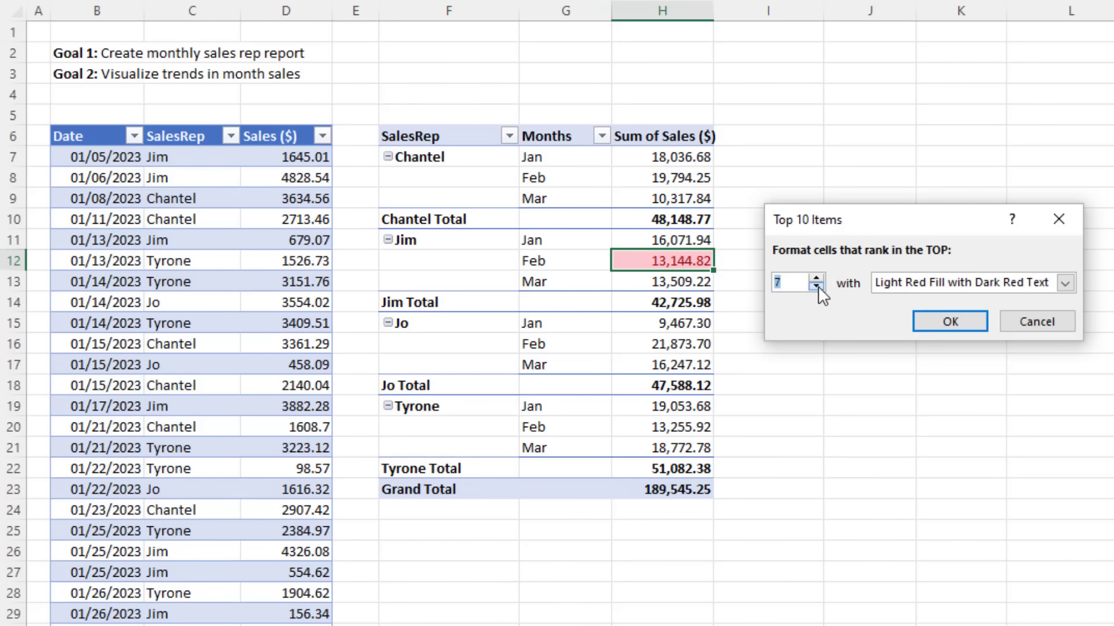
click(818, 287)
click(818, 286)
click(818, 287)
click(818, 286)
Step: Give the top-3 rule a custom format of green fill with white font, and apply it
click(1064, 283)
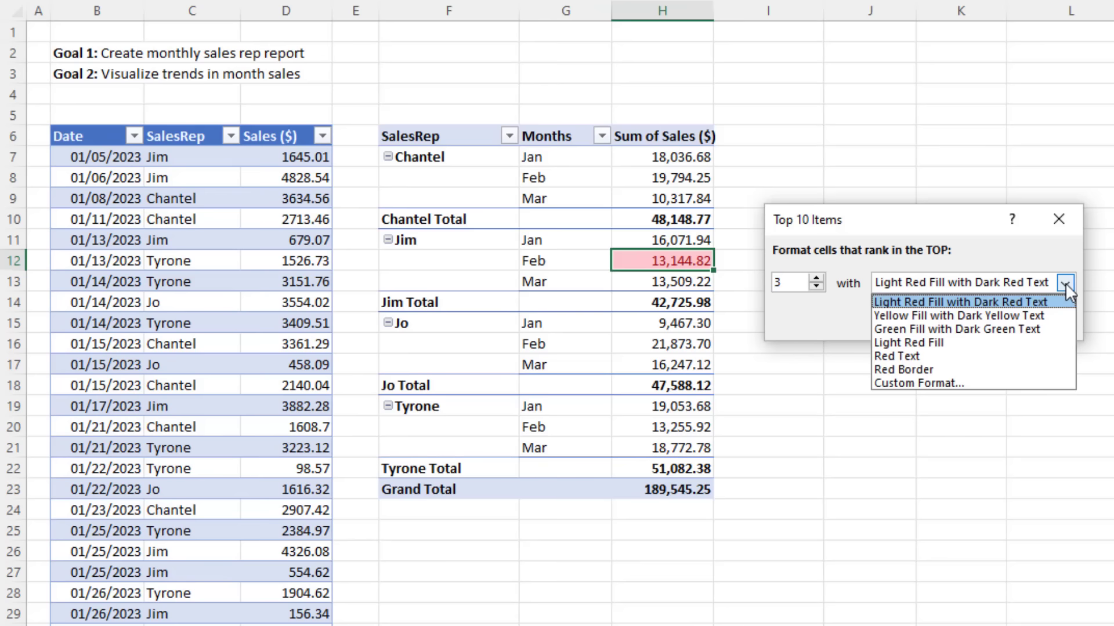
click(958, 383)
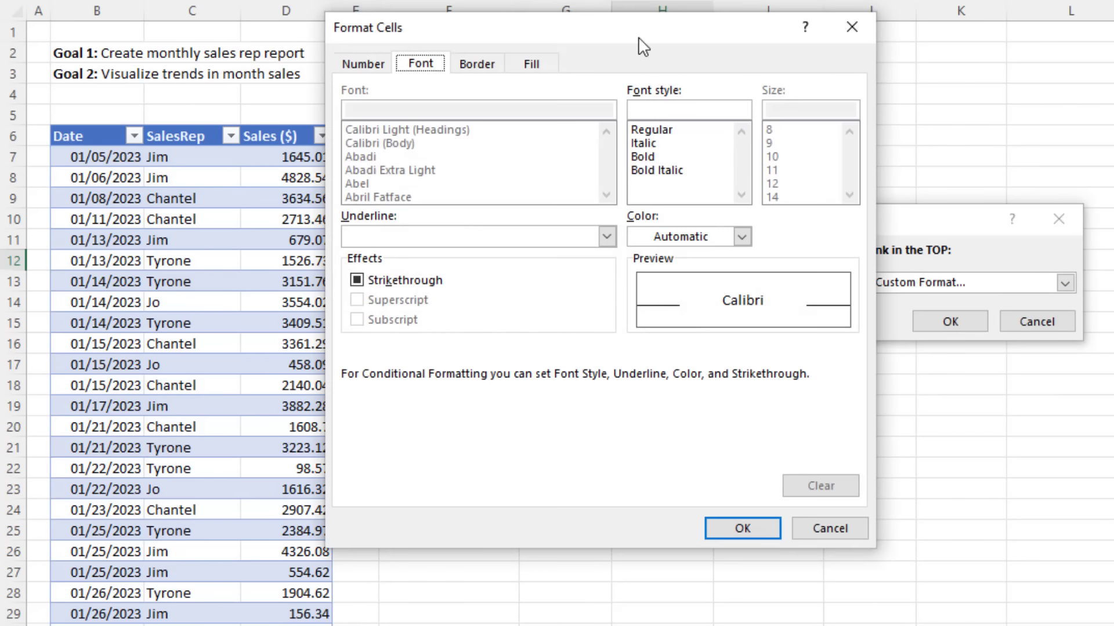
drag(638, 37, 1080, 168)
drag(983, 152, 983, 163)
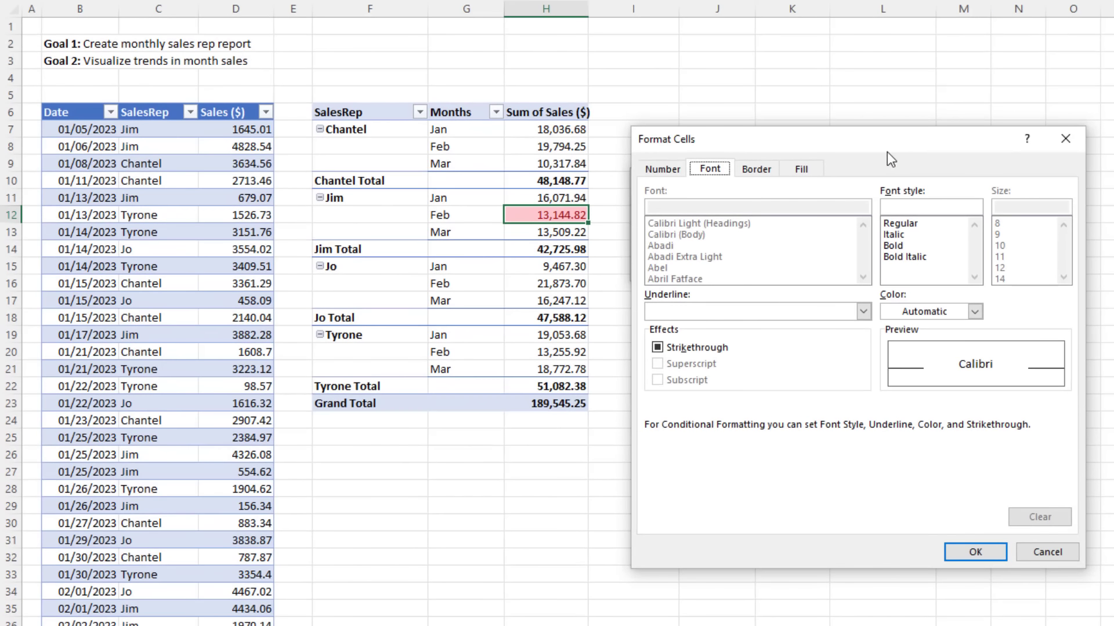
click(800, 169)
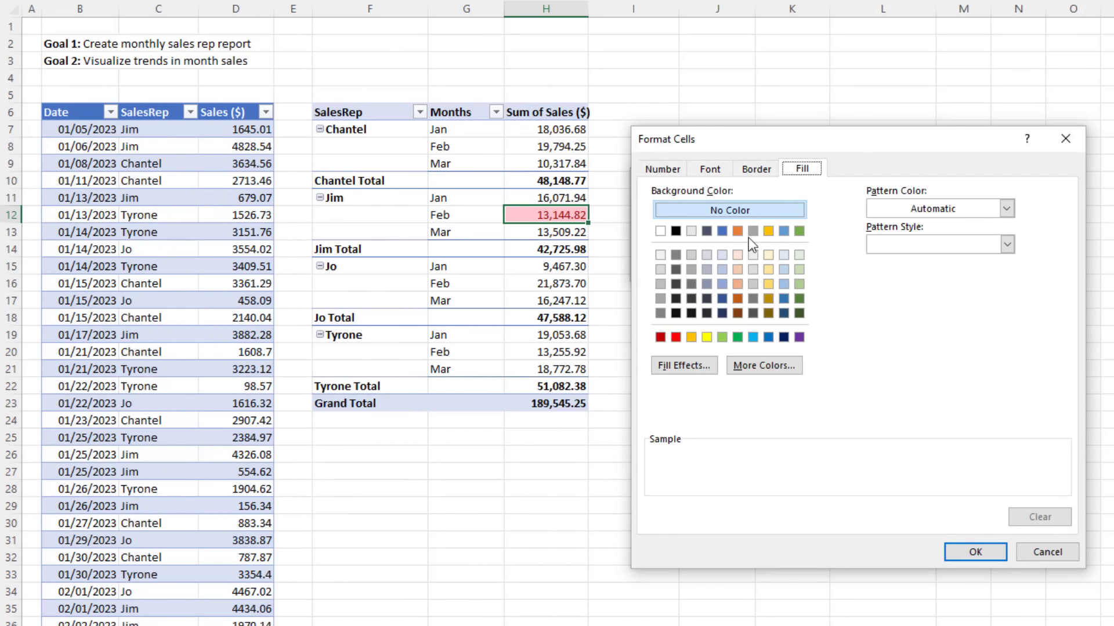
click(737, 337)
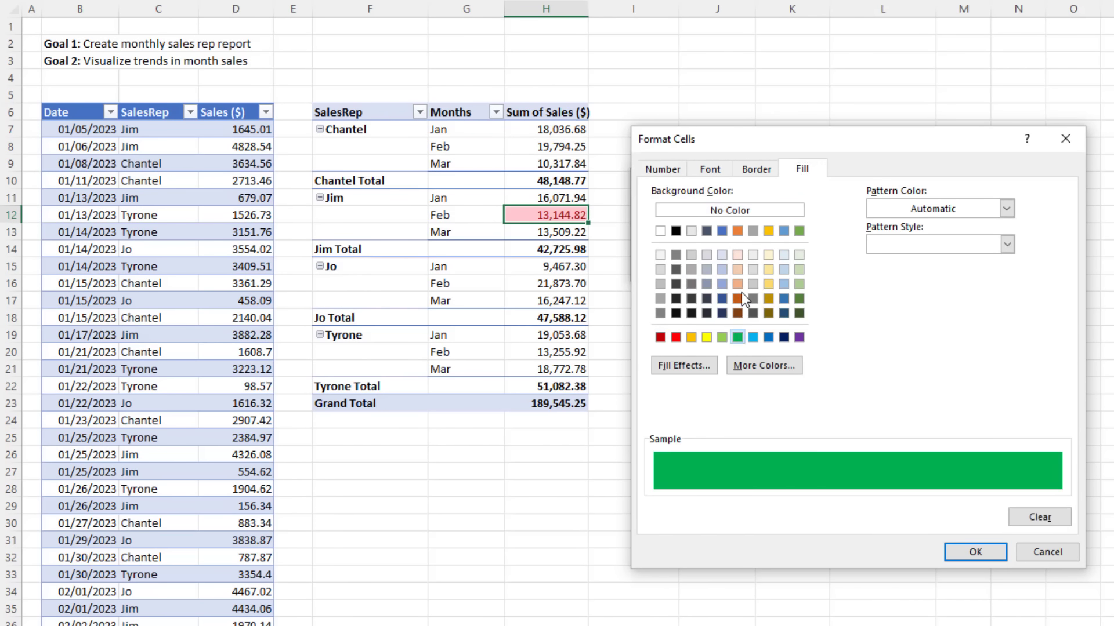
click(710, 169)
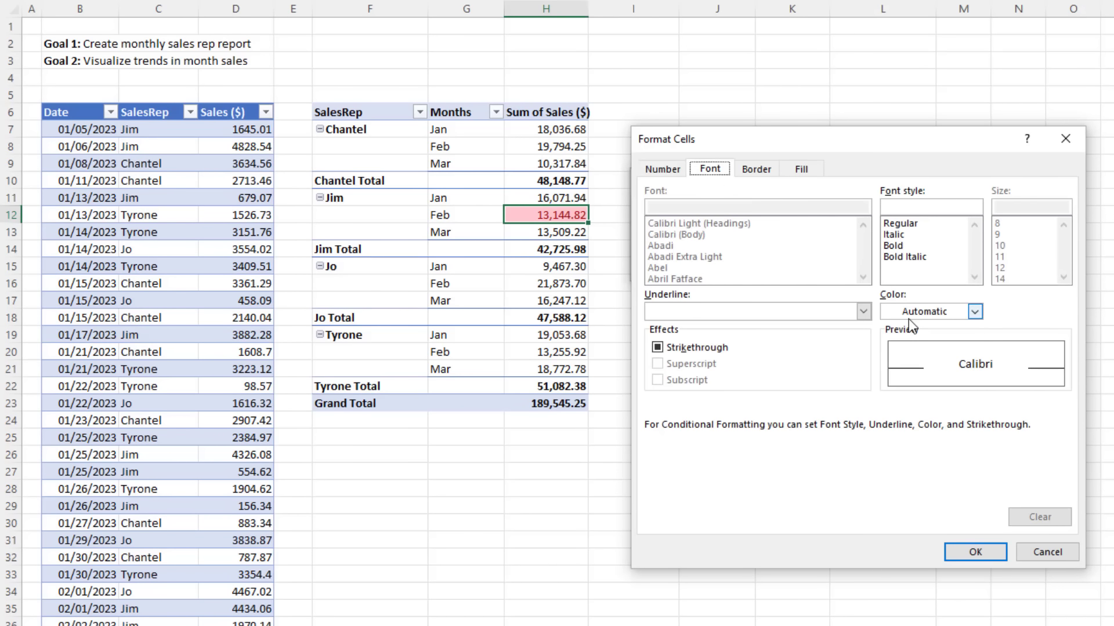
click(974, 312)
click(888, 380)
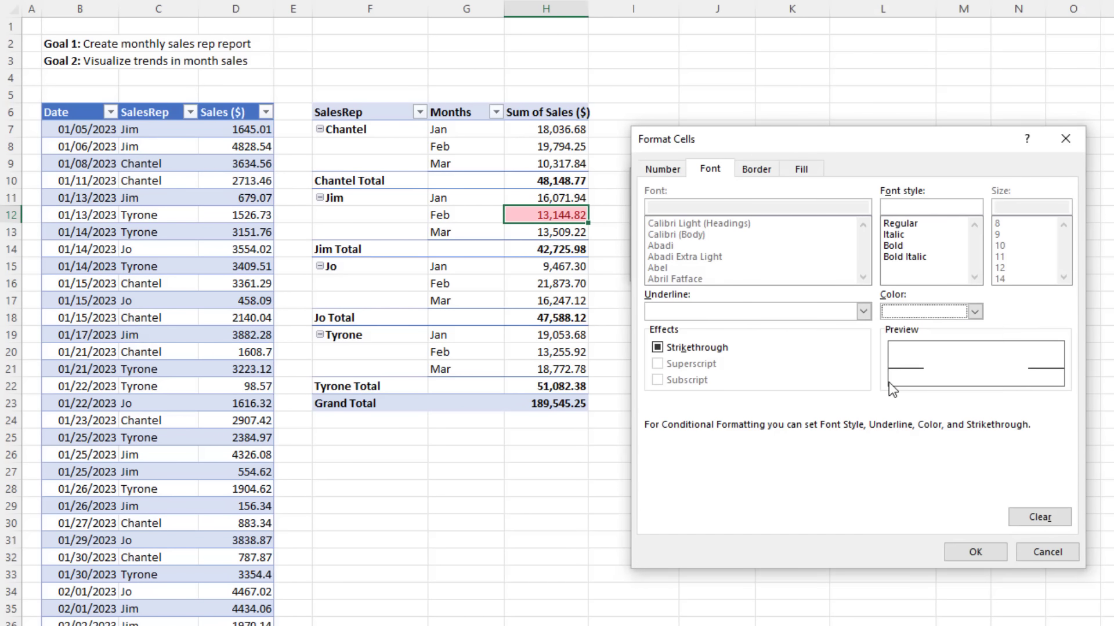
click(969, 551)
click(797, 264)
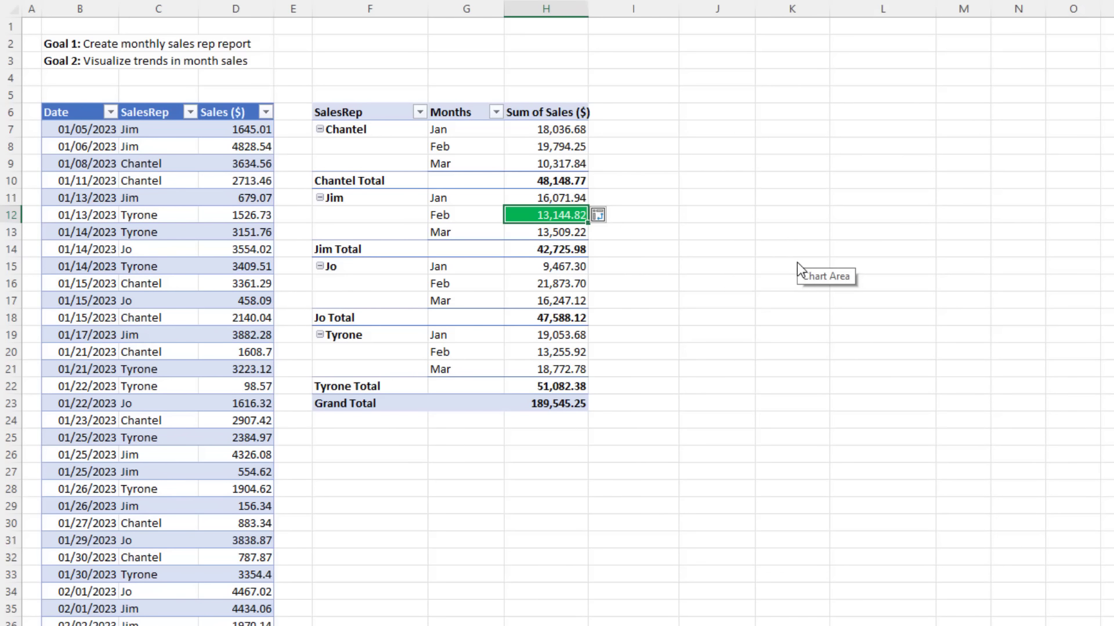
Step: Apply the top-3 rule to all cells showing Sum of Sales ($) values for Months
click(613, 214)
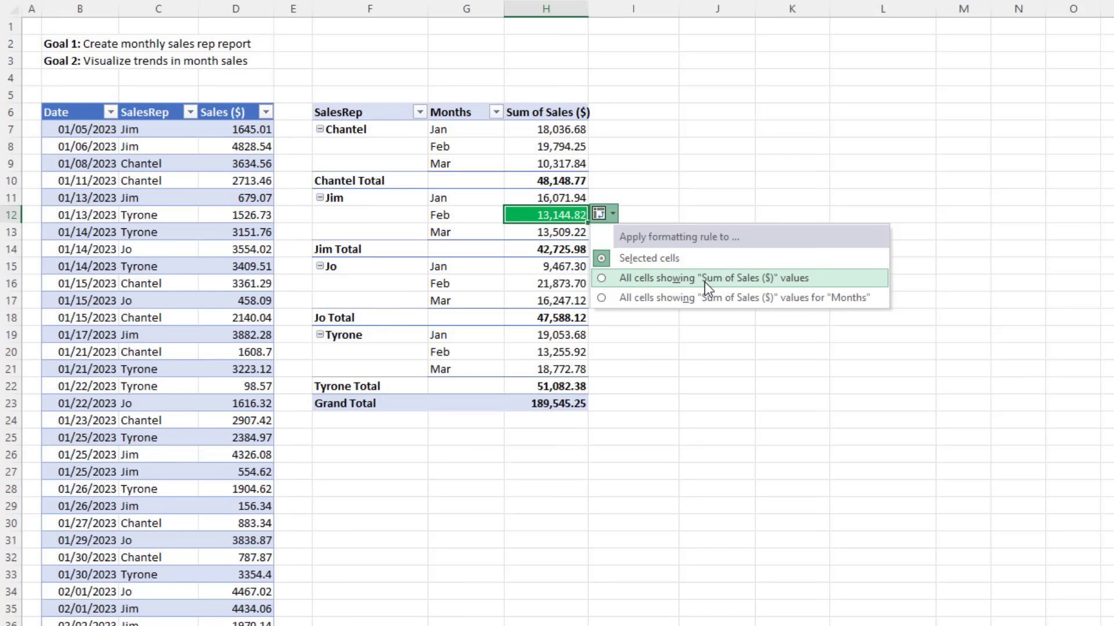
click(602, 279)
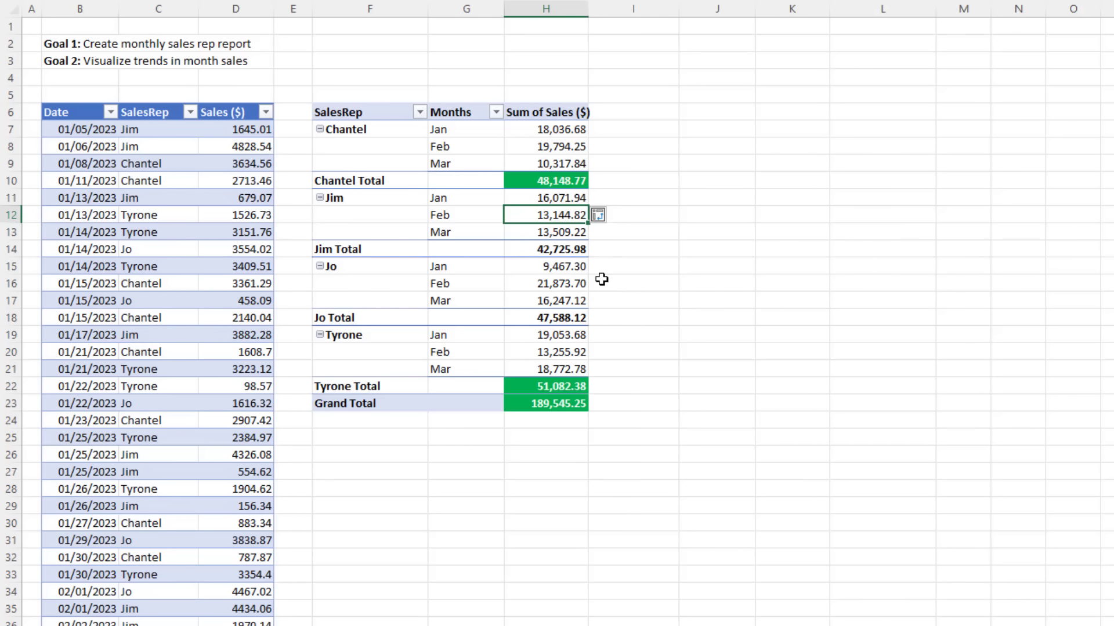
click(603, 216)
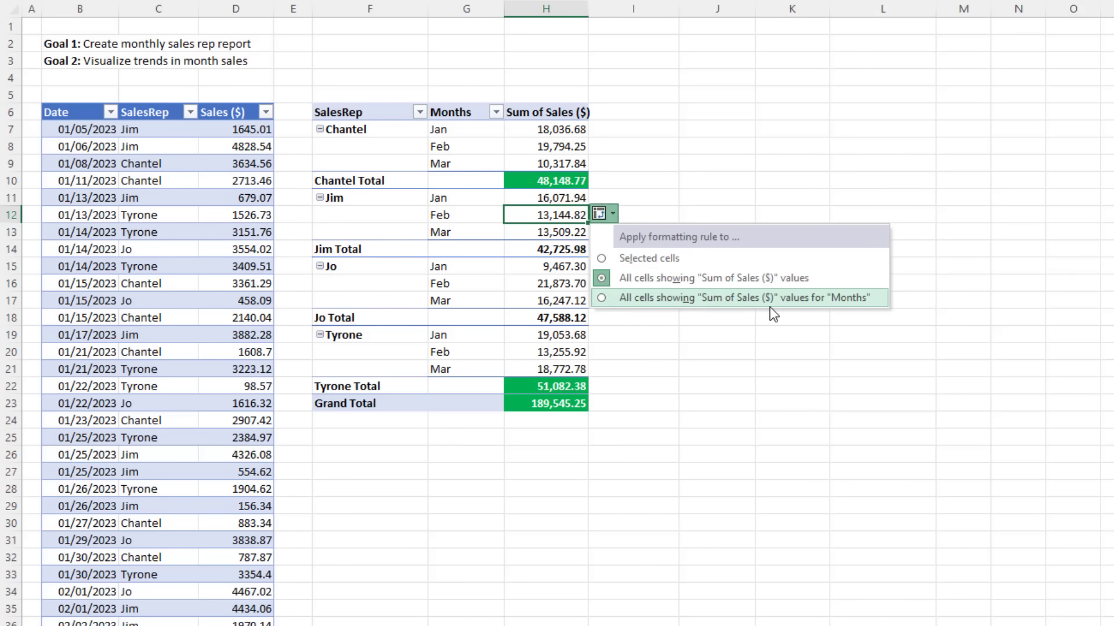
click(795, 298)
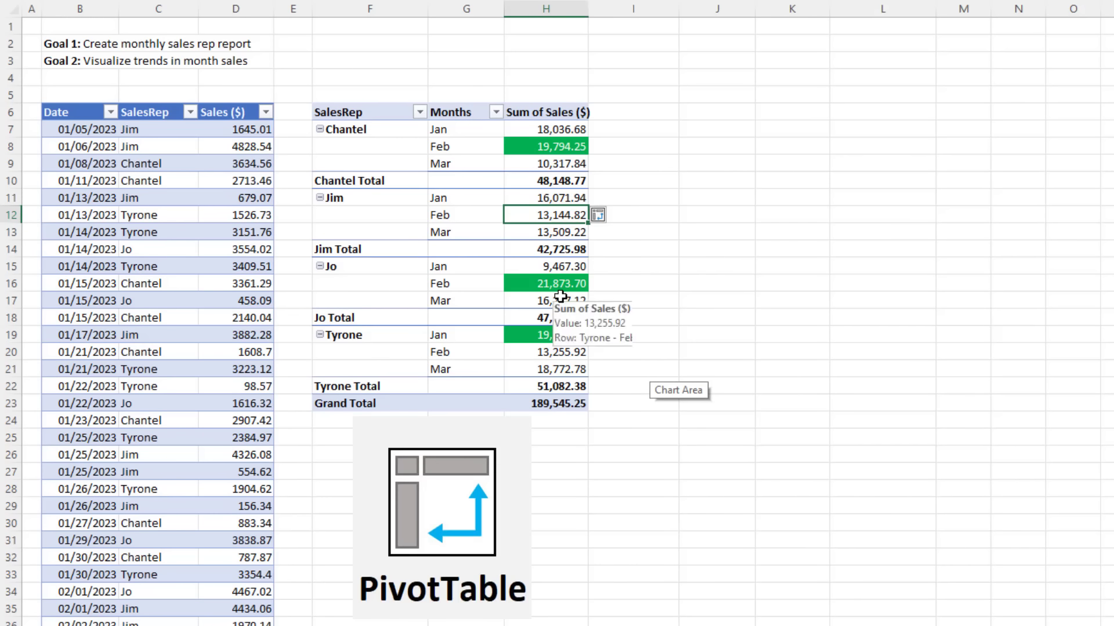
Step: Select and copy the whole April-onward sales data region starting at P82
scroll(234, 263, down, 15)
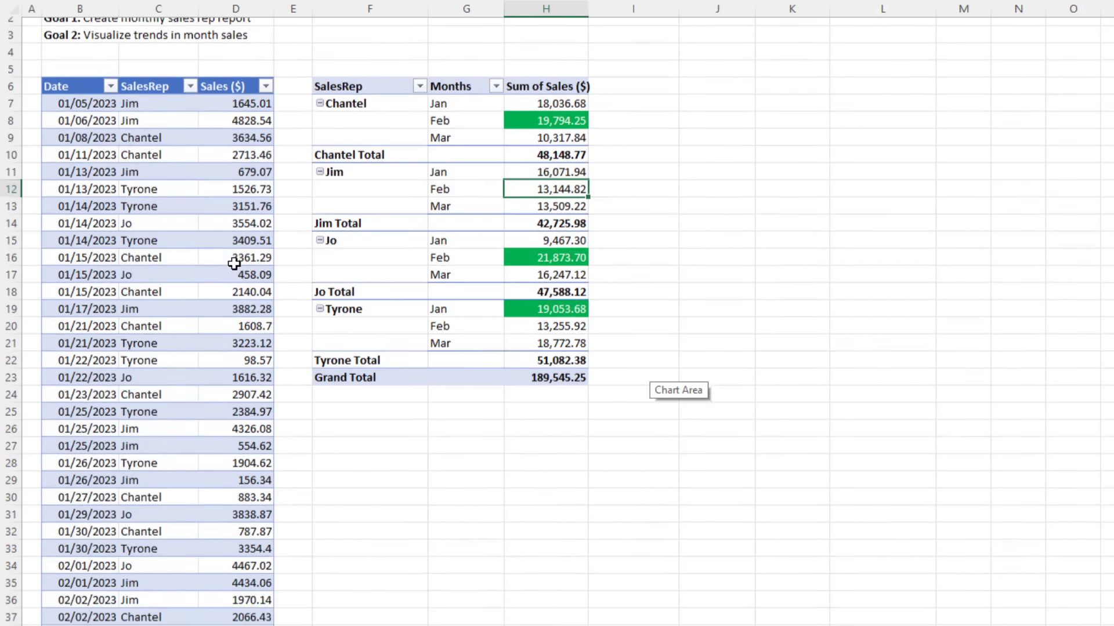
scroll(564, 445, down, 4)
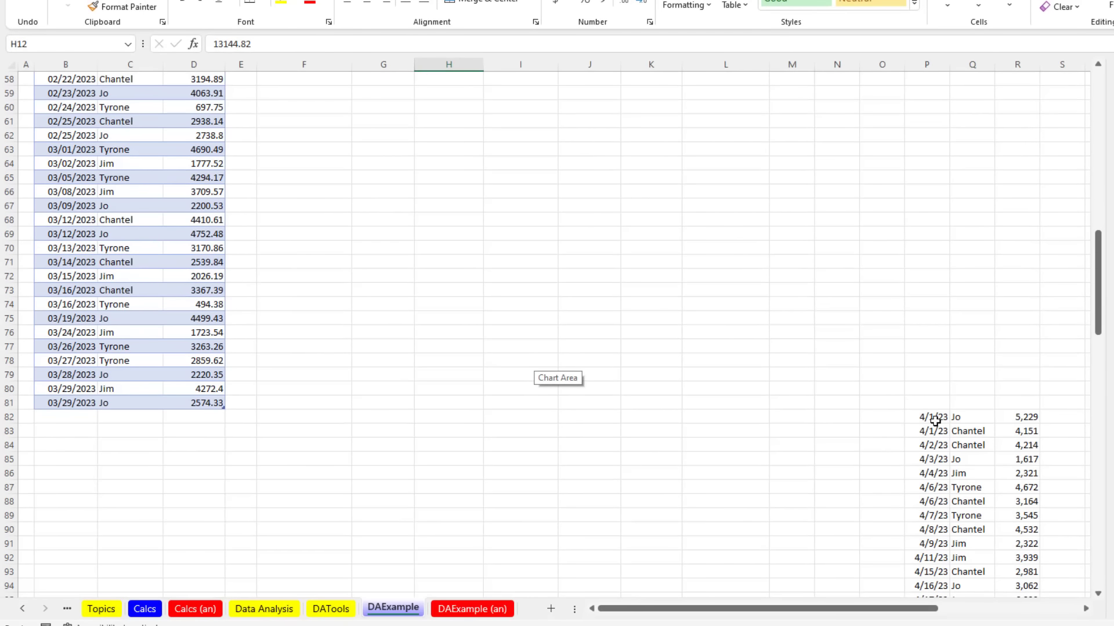
click(935, 420)
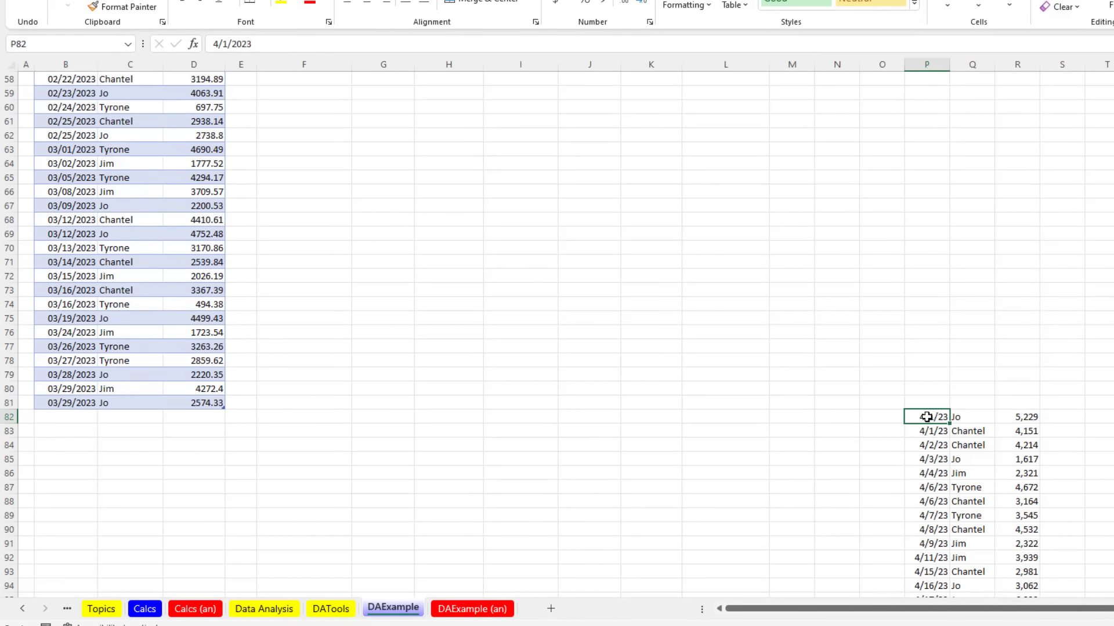
drag(926, 417, 997, 467)
click(939, 421)
key(ctrl+shift+8)
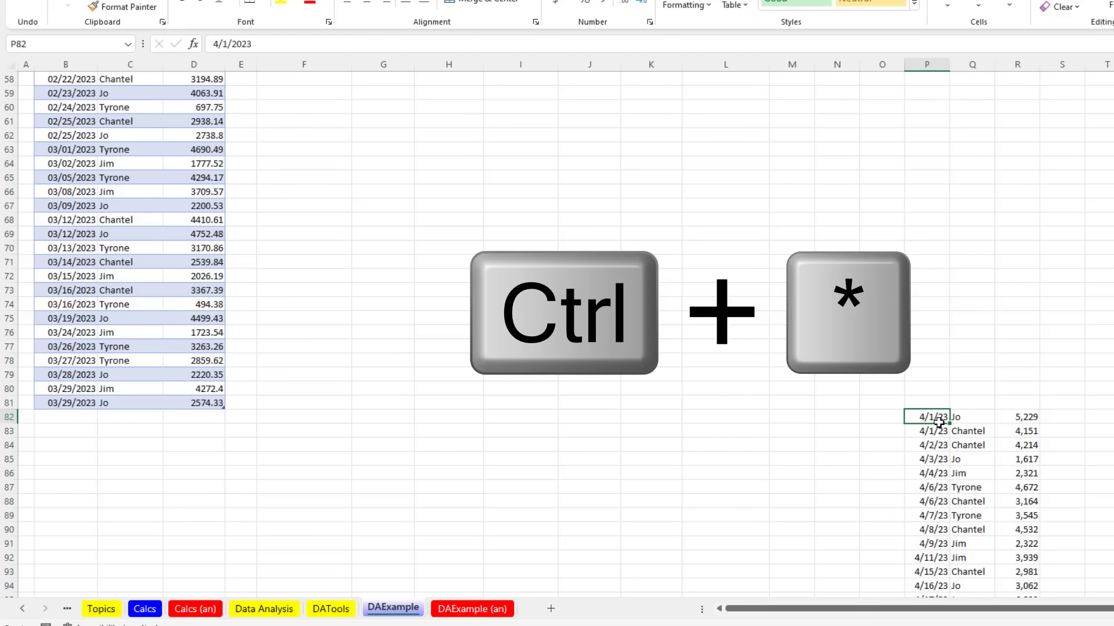
key(ctrl+shift+8)
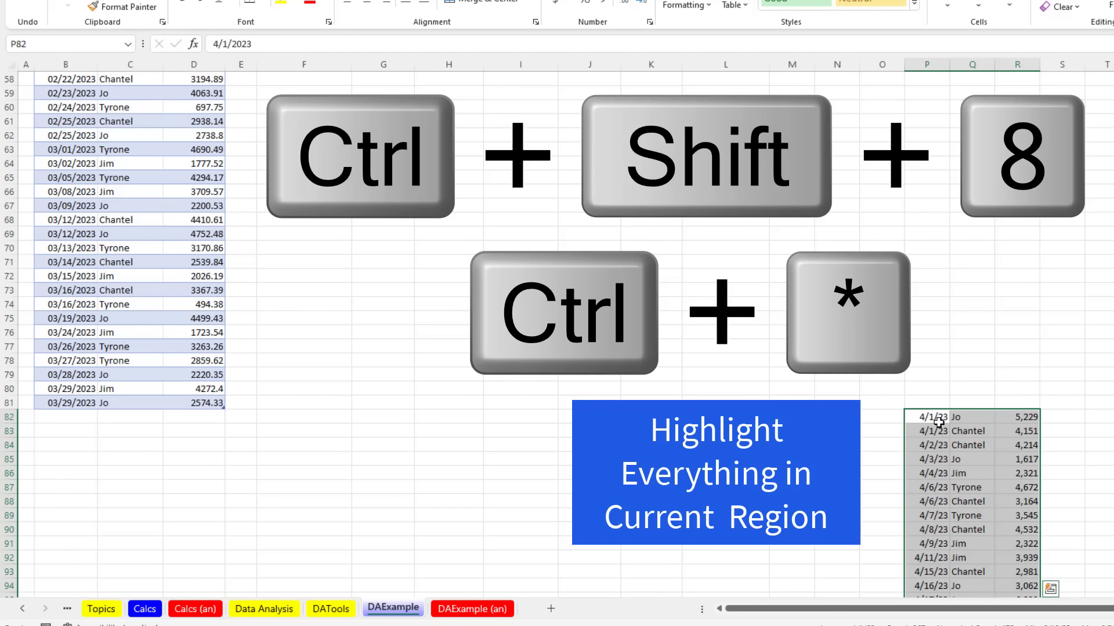
key(ctrl+c)
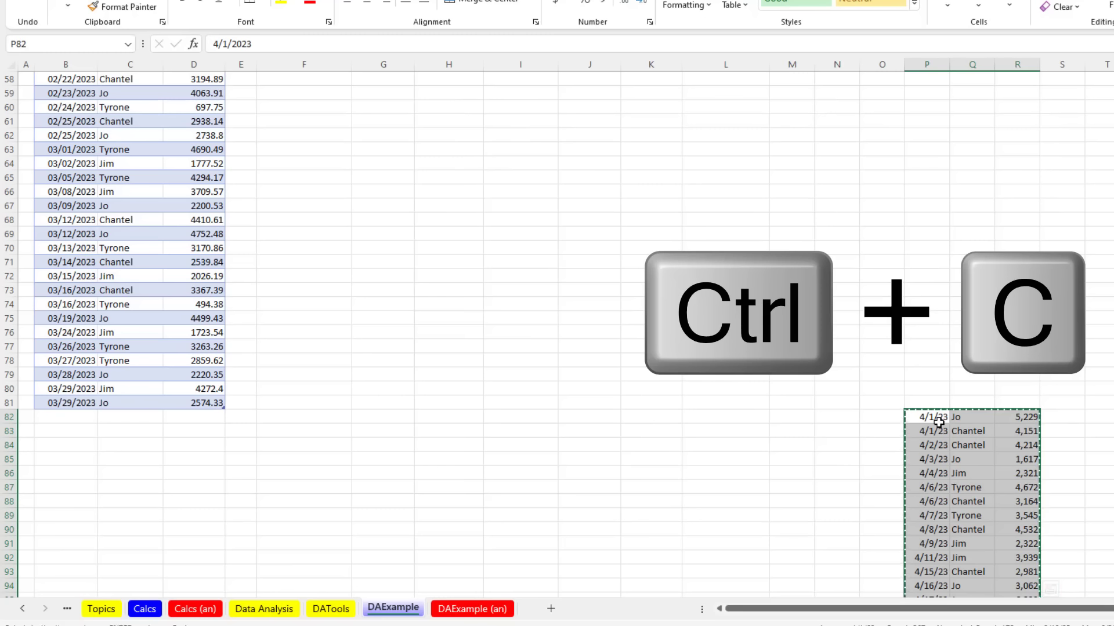
Step: Paste the copied records into B82, just below the March rows
click(56, 418)
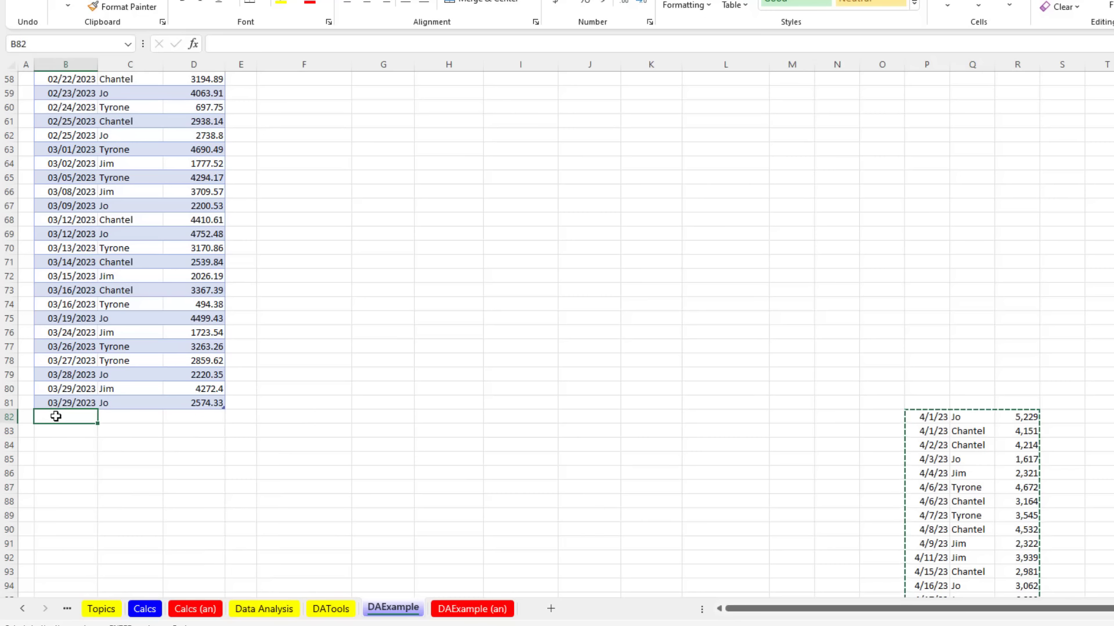
click(55, 431)
click(56, 418)
key(ctrl+v)
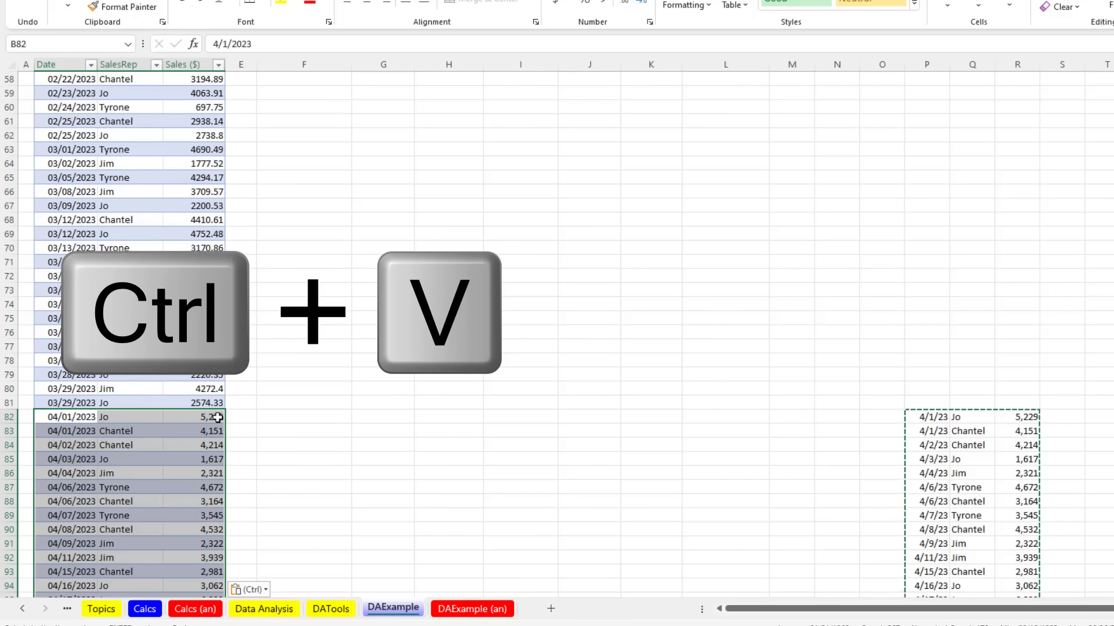
scroll(193, 478, down, 14)
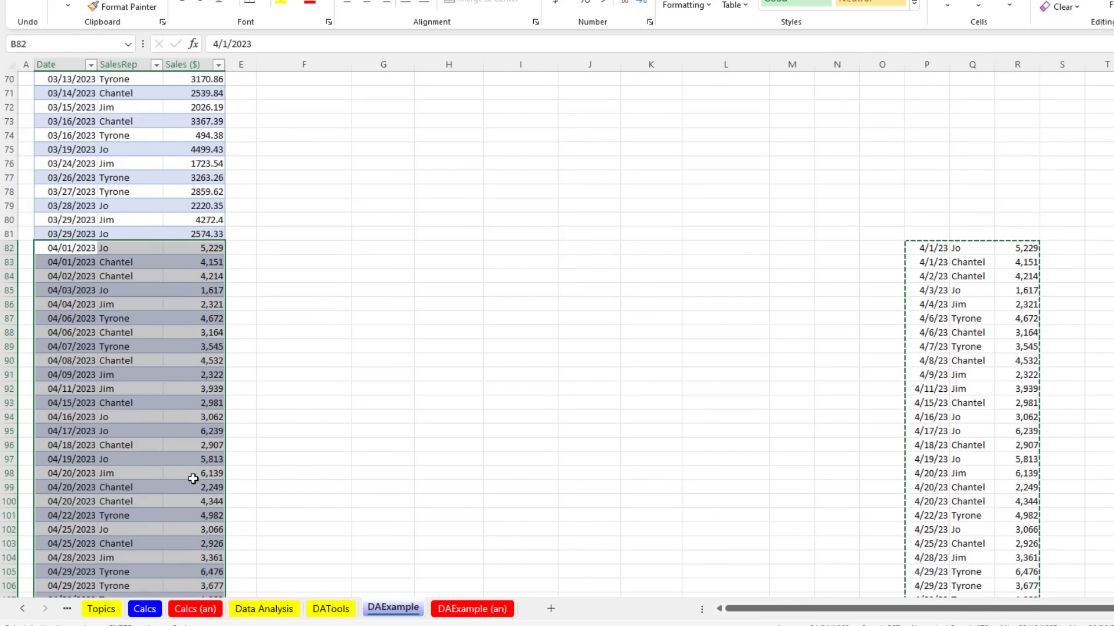
scroll(192, 475, down, 13)
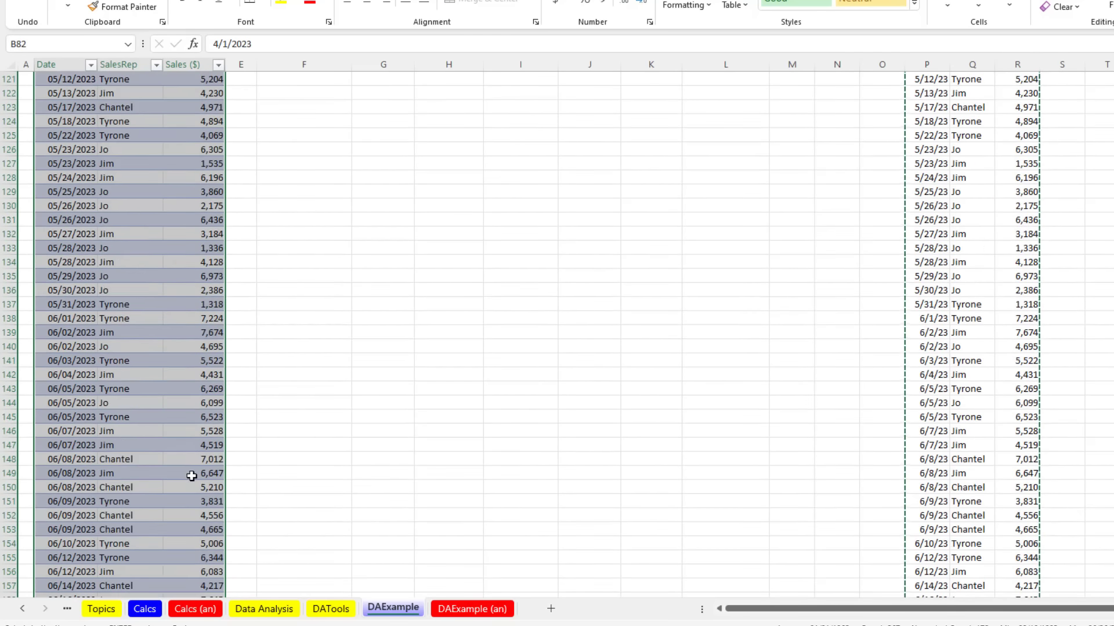
scroll(221, 496, up, 20)
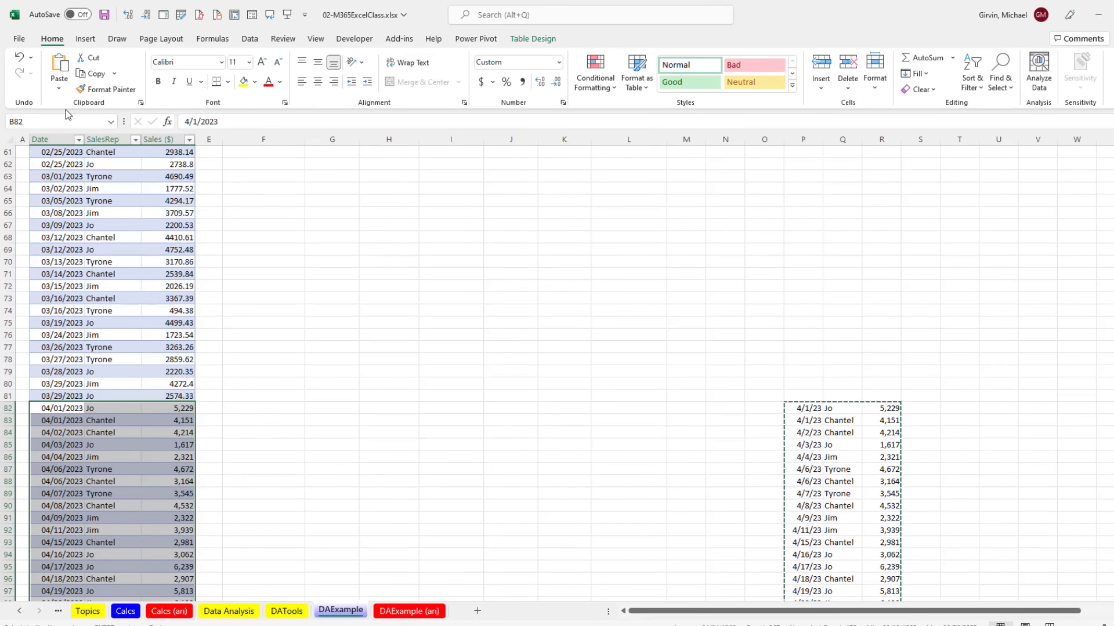
click(19, 39)
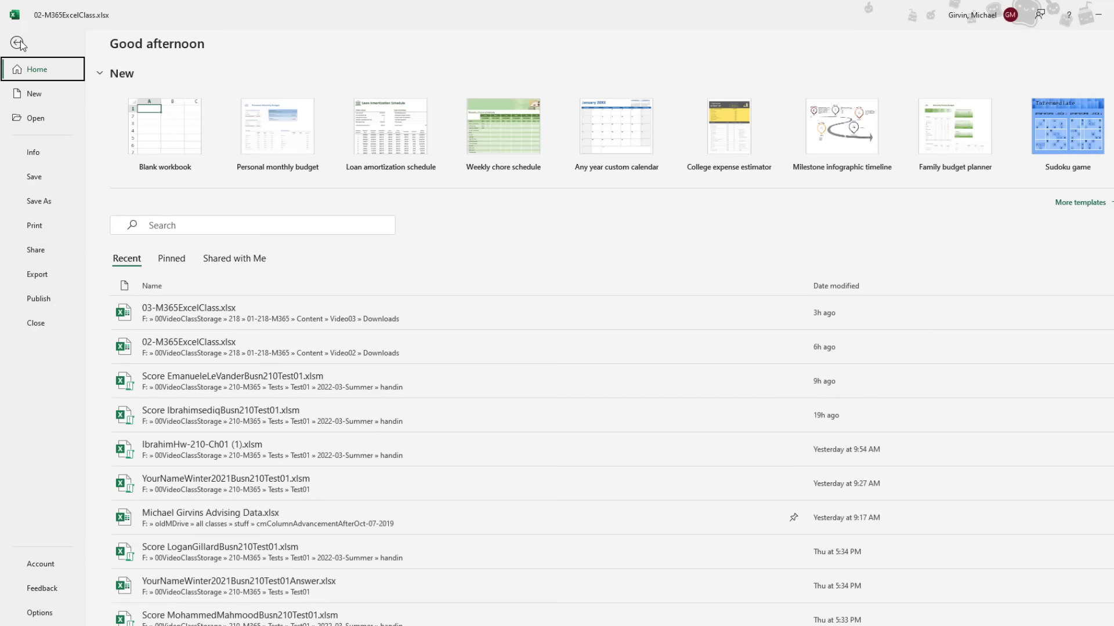
click(38, 615)
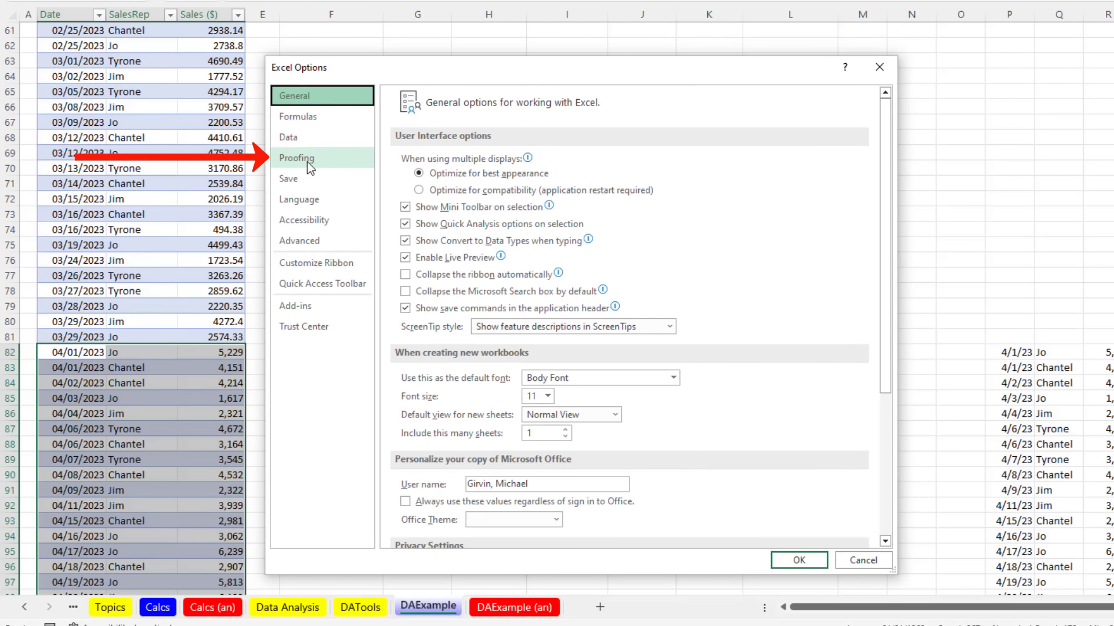
click(308, 165)
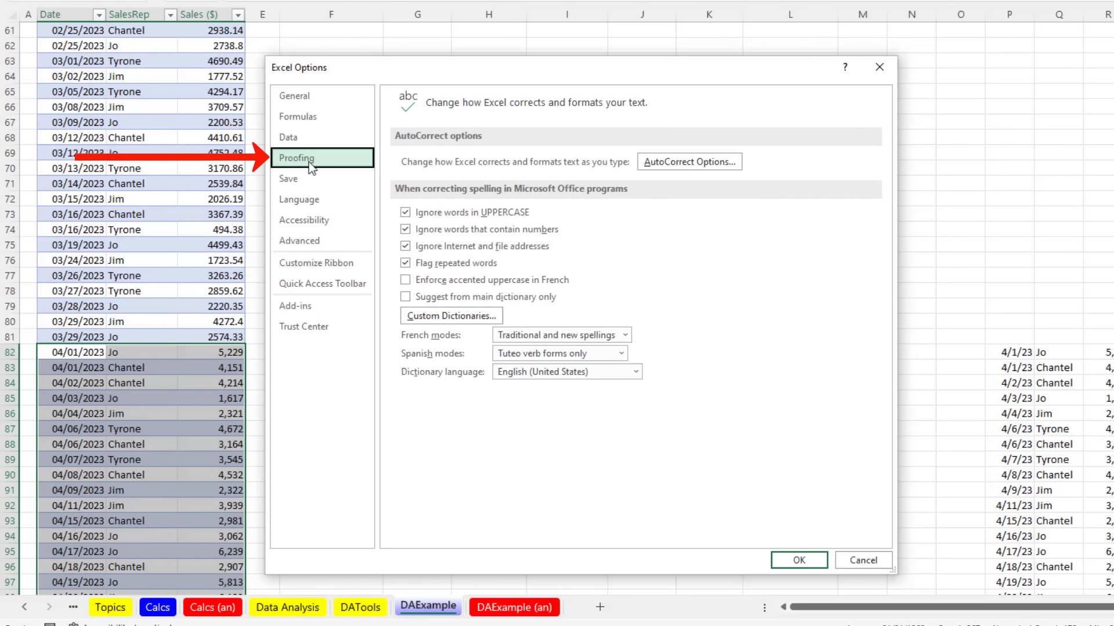
click(687, 160)
click(650, 93)
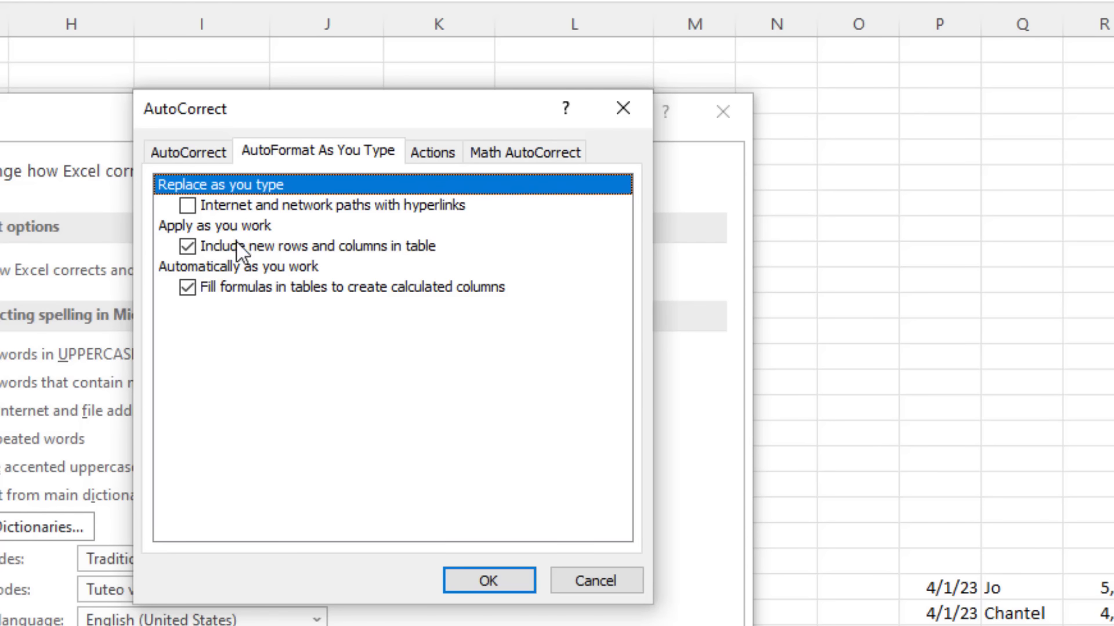
click(487, 581)
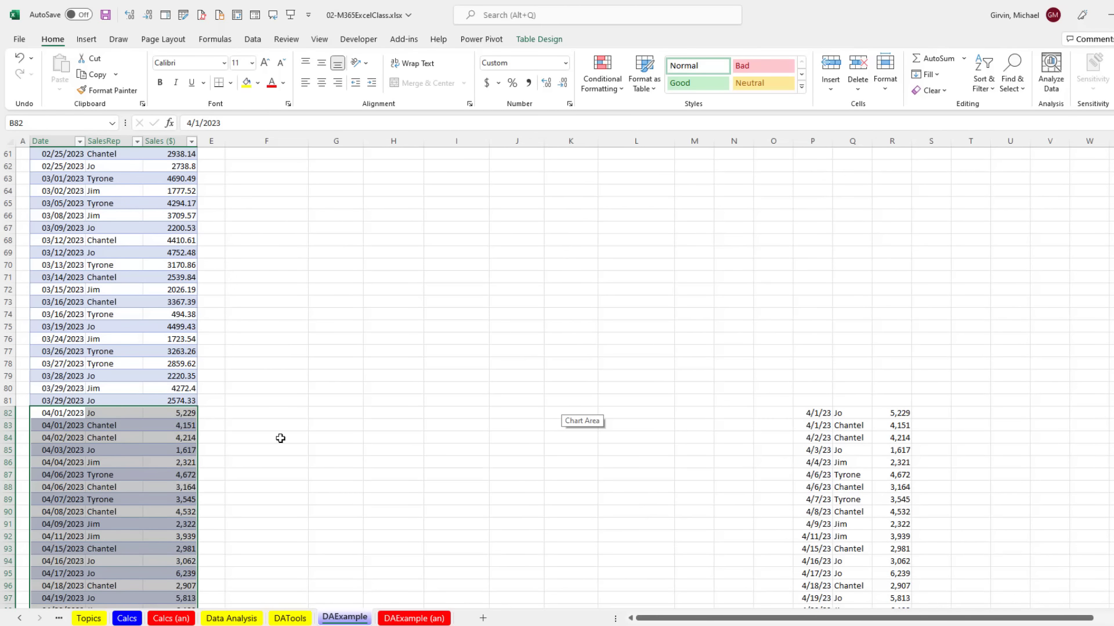
scroll(280, 437, up, 20)
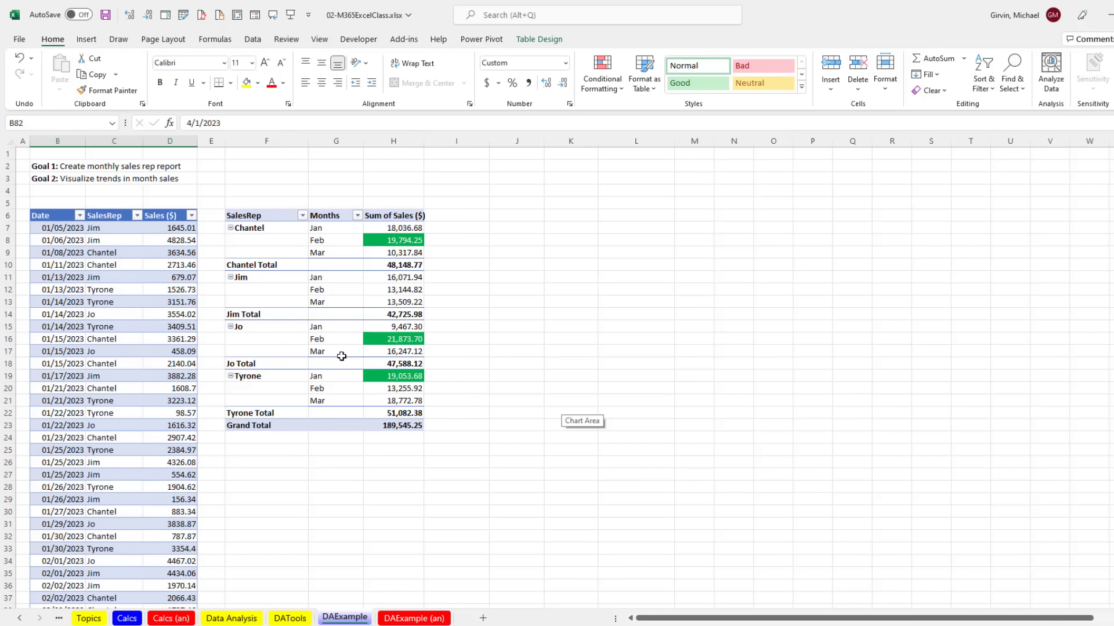
mouse_move(389, 417)
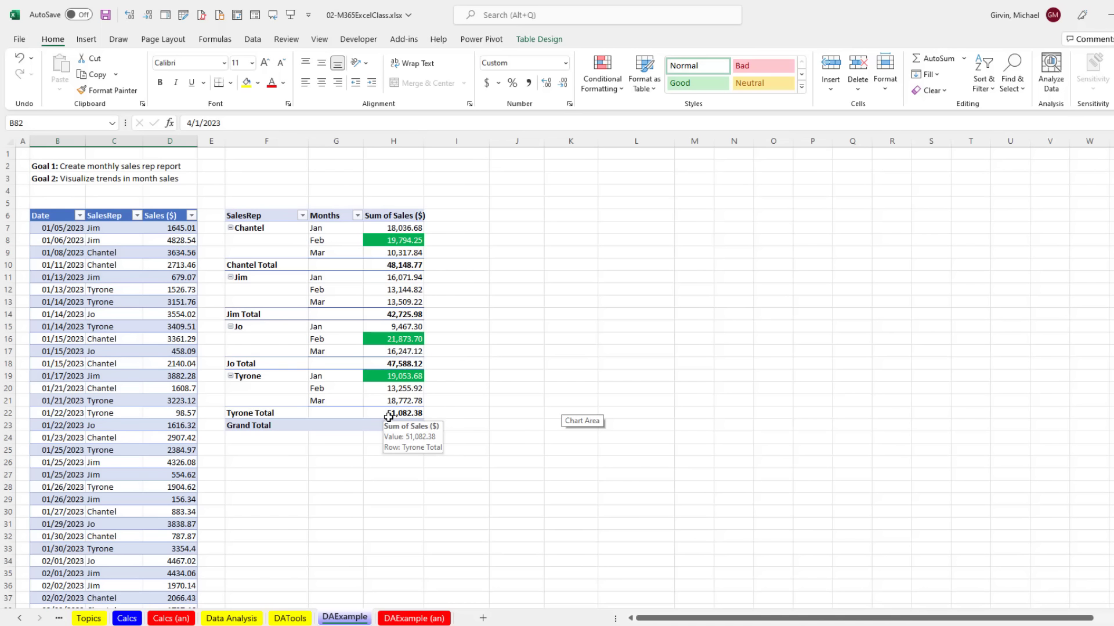
mouse_move(394, 317)
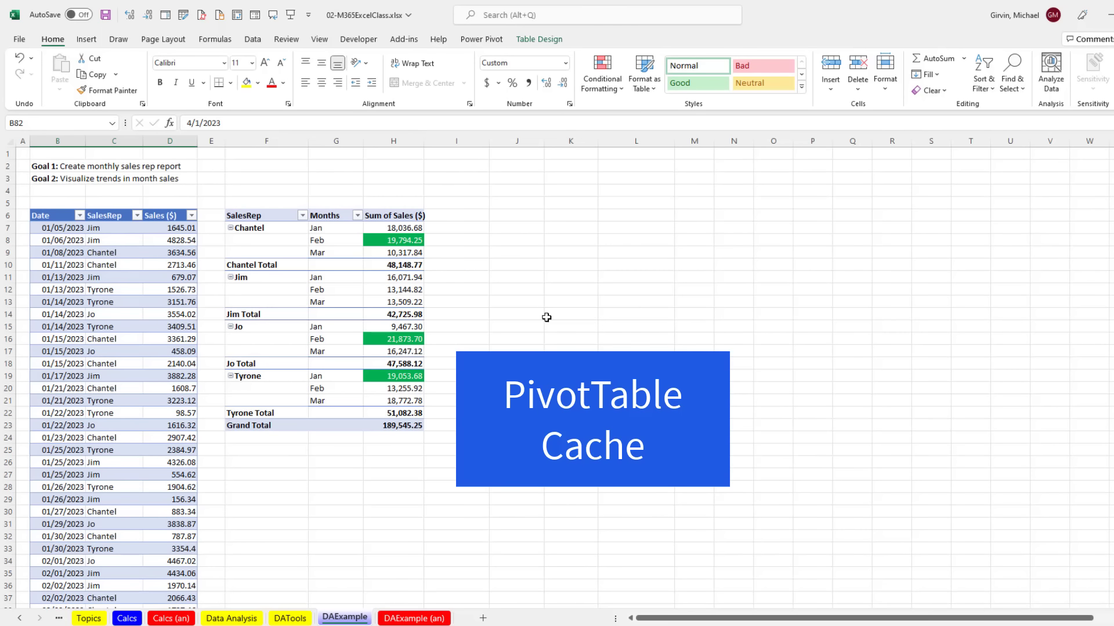
Step: Refresh the sales rep PivotTable so it picks up the April–June months
right_click(335, 241)
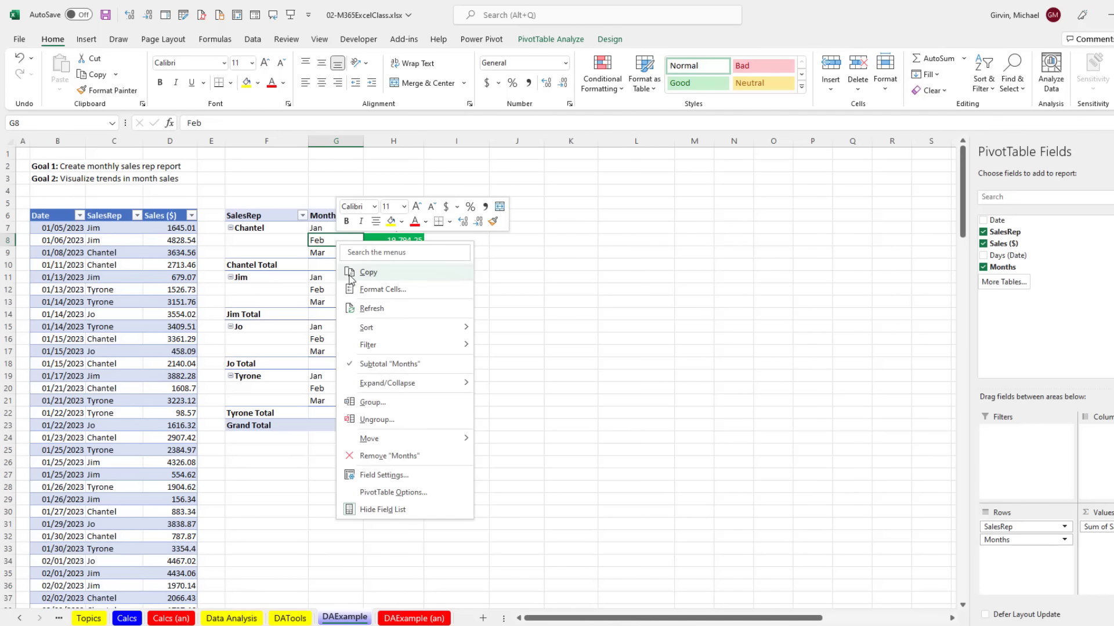
click(365, 309)
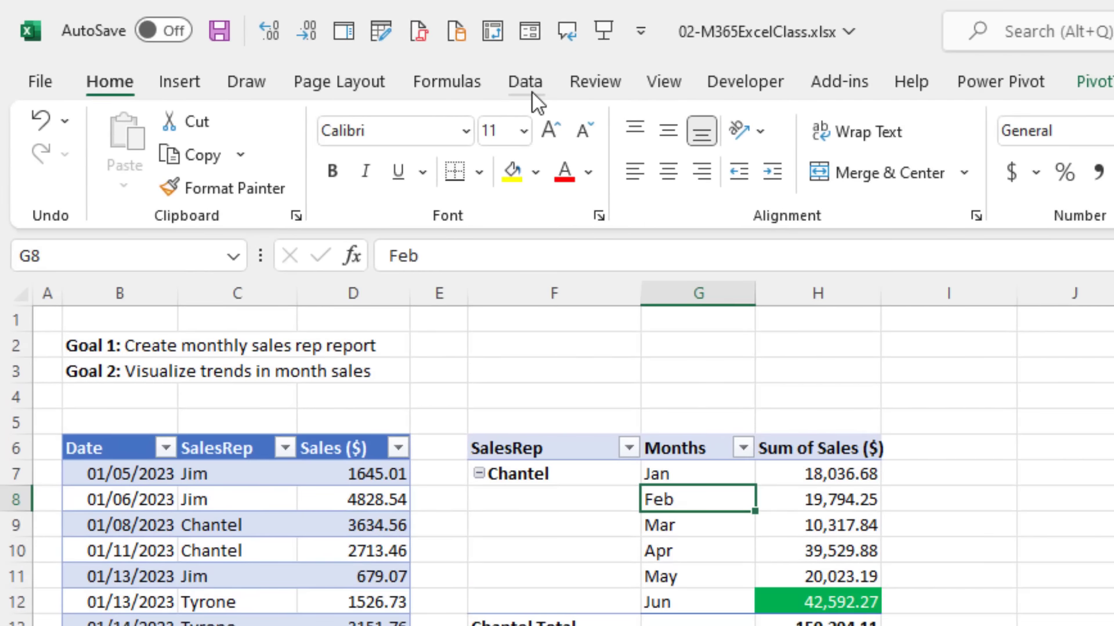
click(255, 41)
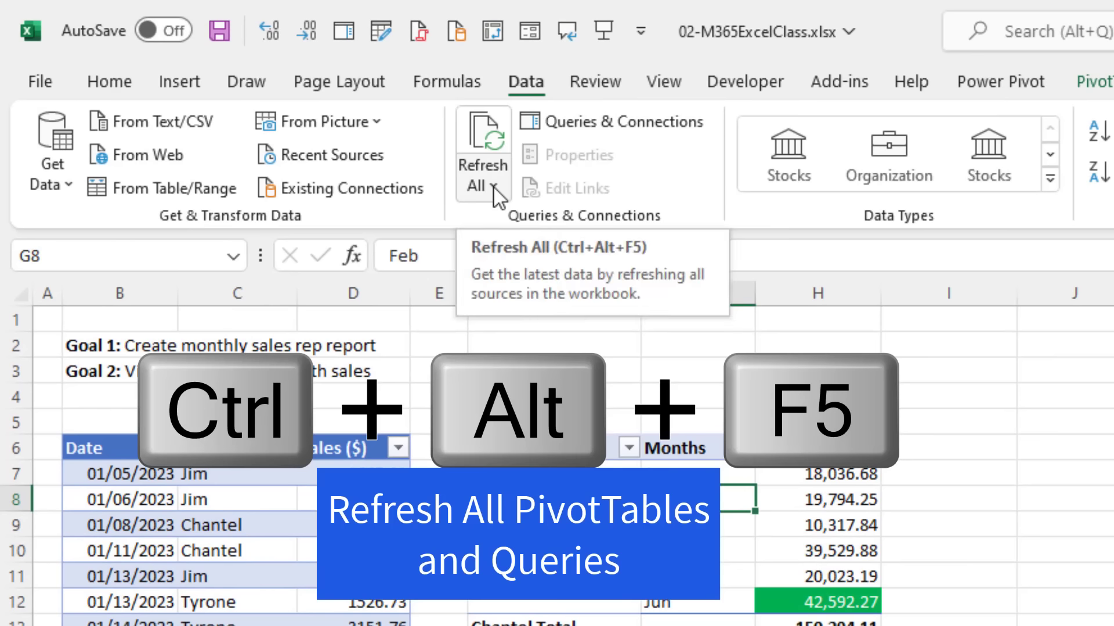
click(494, 186)
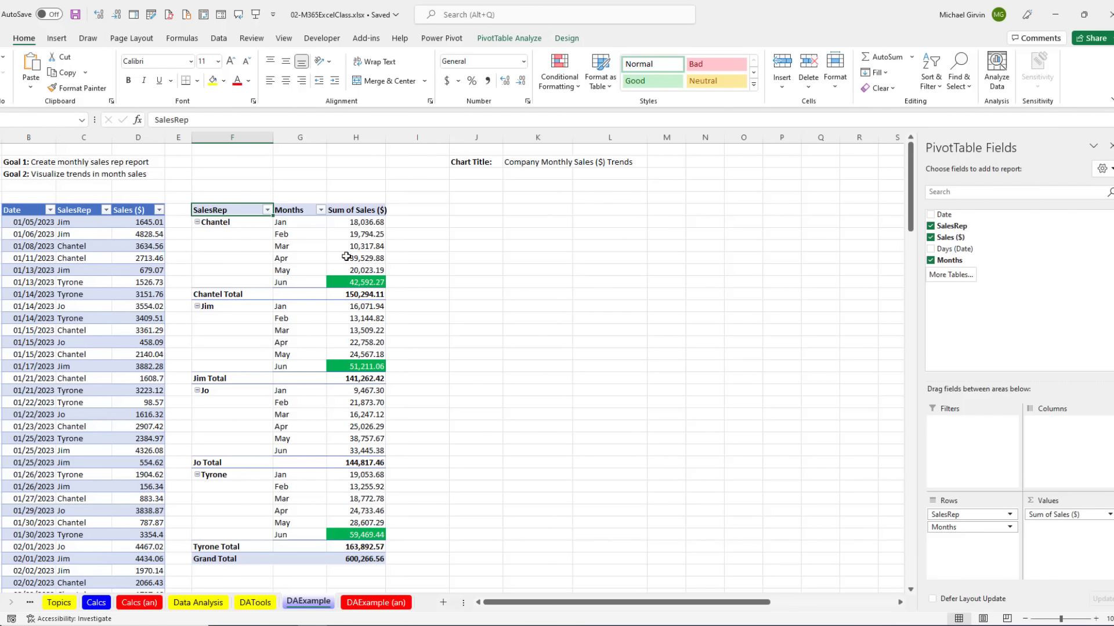
Step: Hide the PivotTable Field List
click(293, 274)
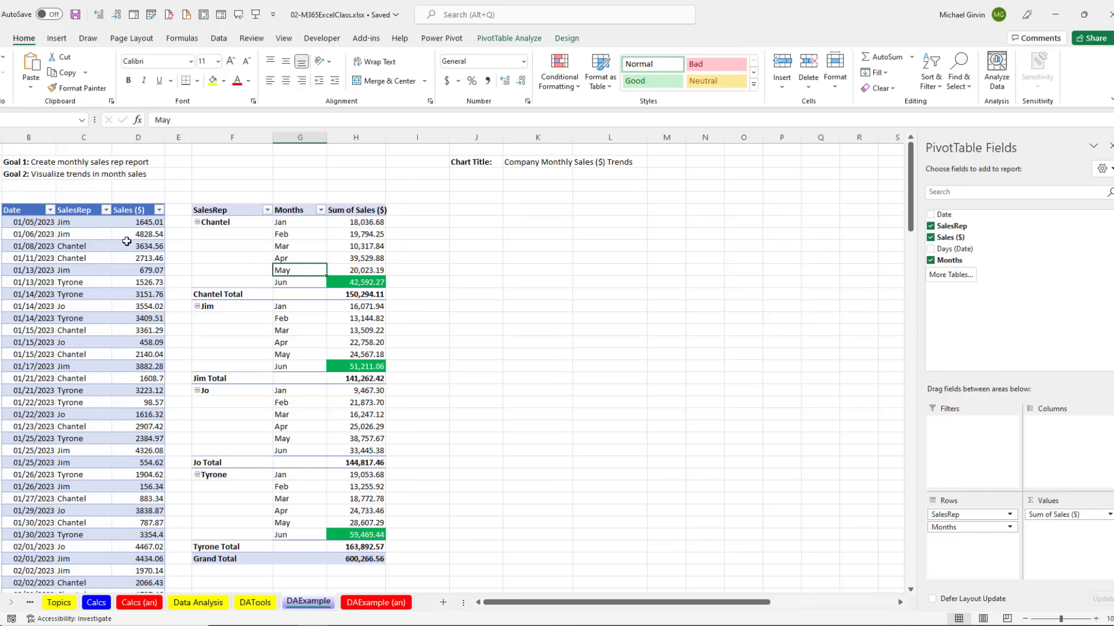
click(95, 234)
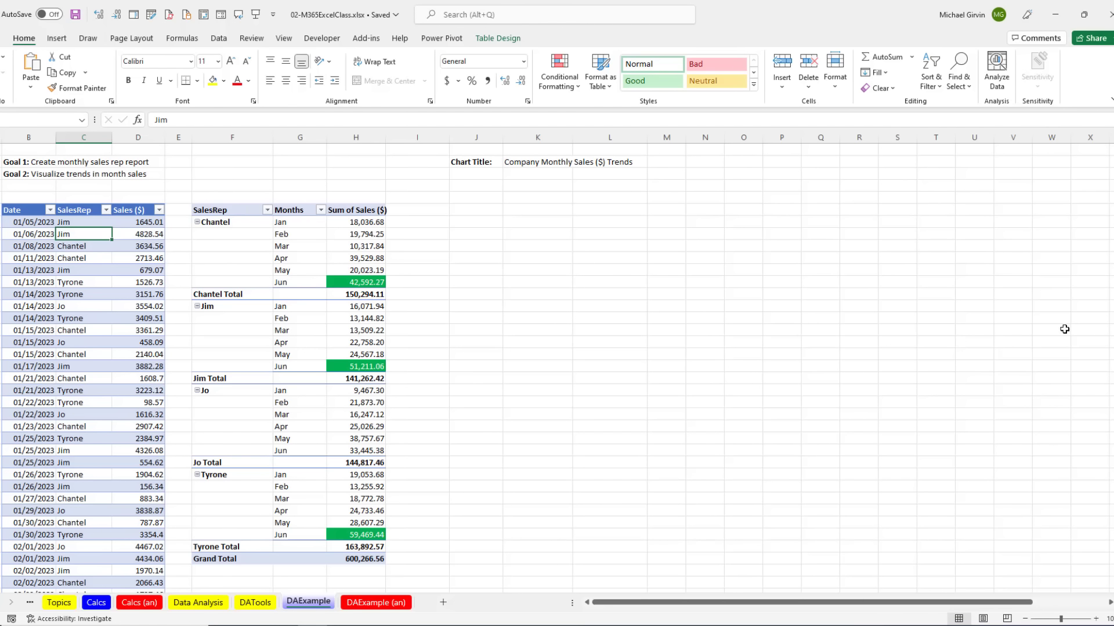
click(313, 235)
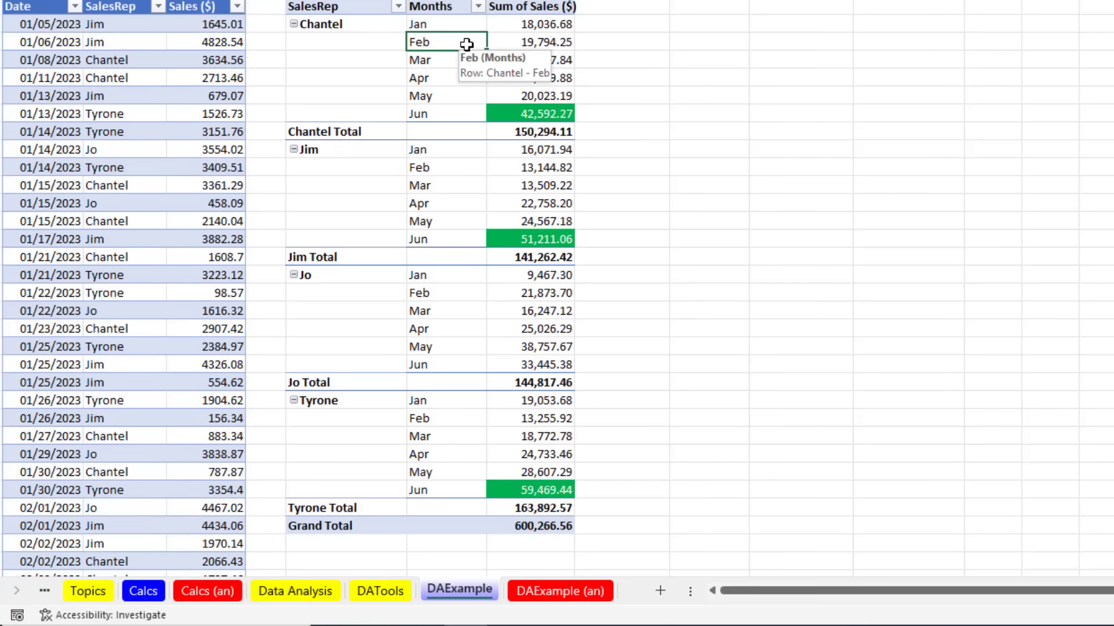
right_click(313, 236)
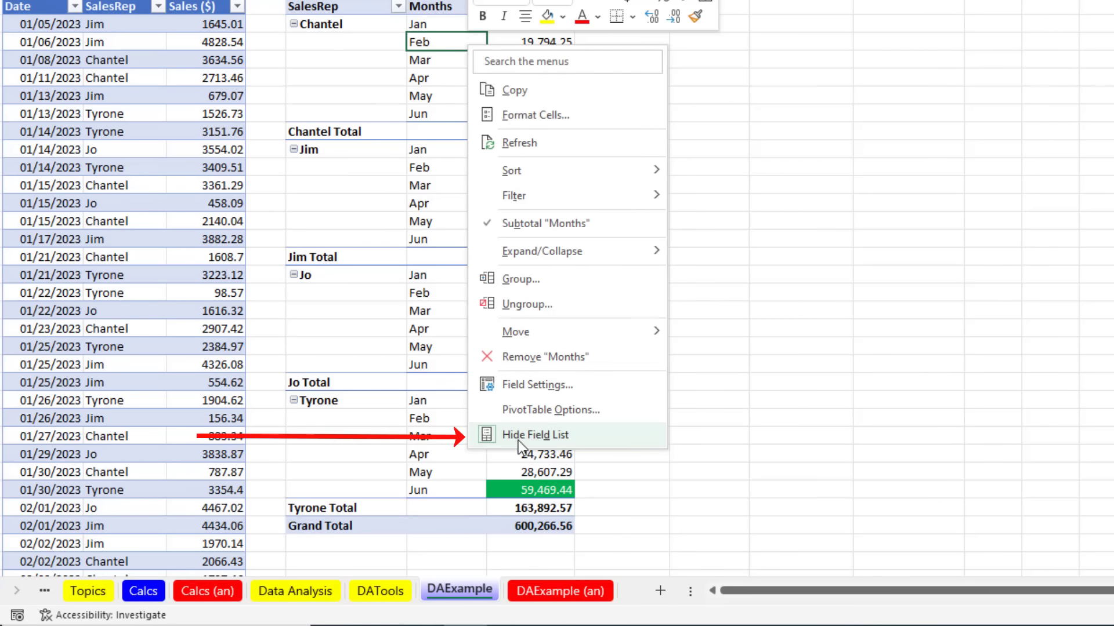
click(574, 437)
click(152, 56)
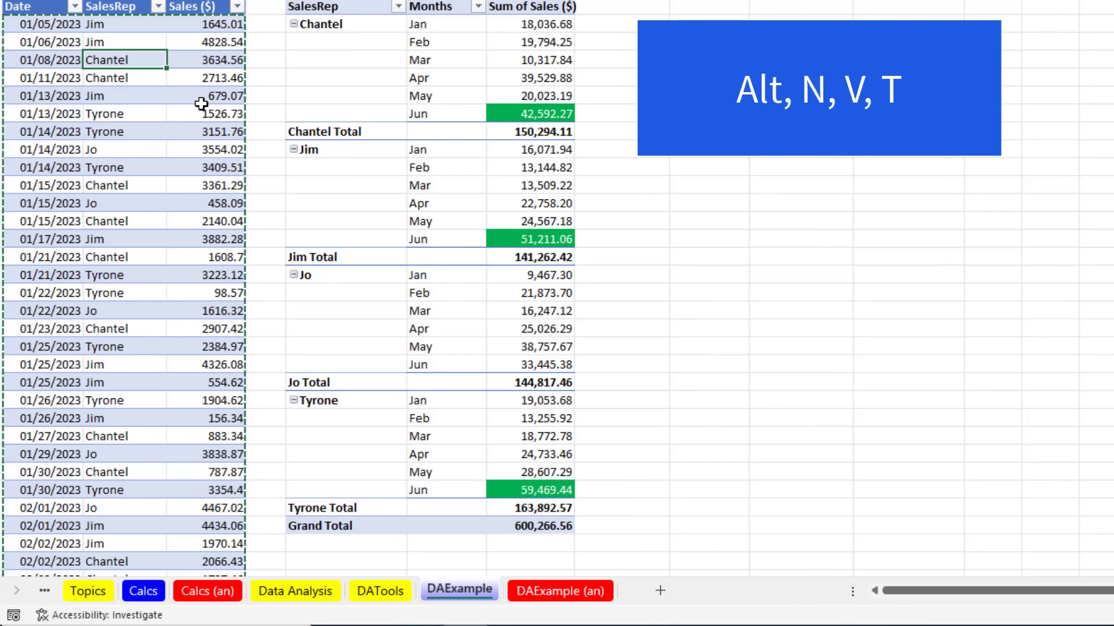
Step: Insert a PivotTable at J6 with Months (Date) in Rows and Sales ($) in Values
key(alt+n)
key(v)
key(t)
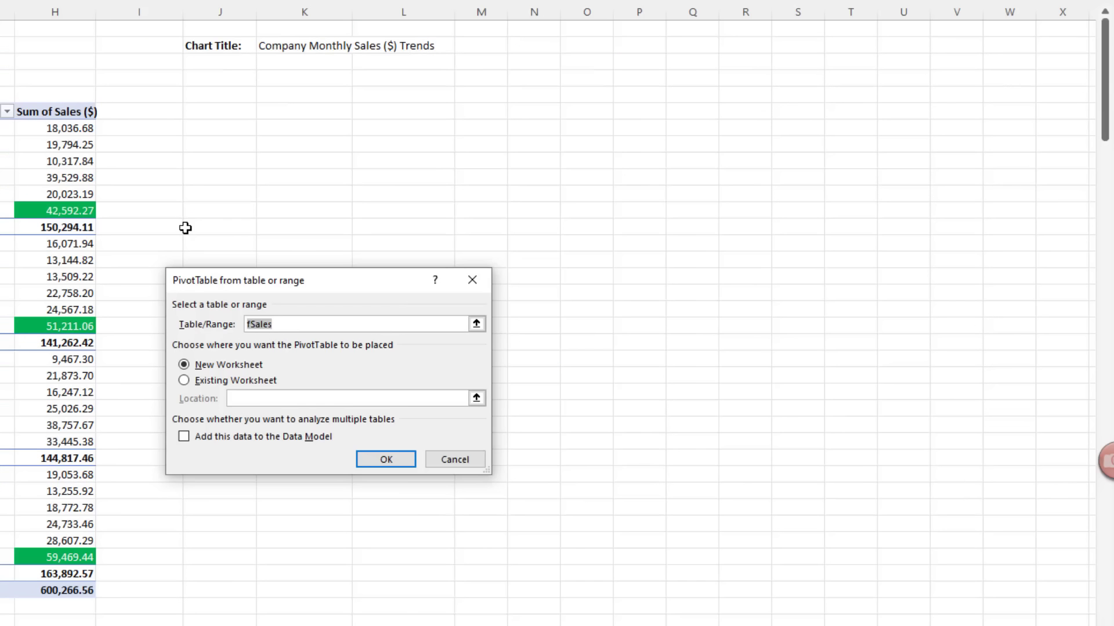
click(196, 381)
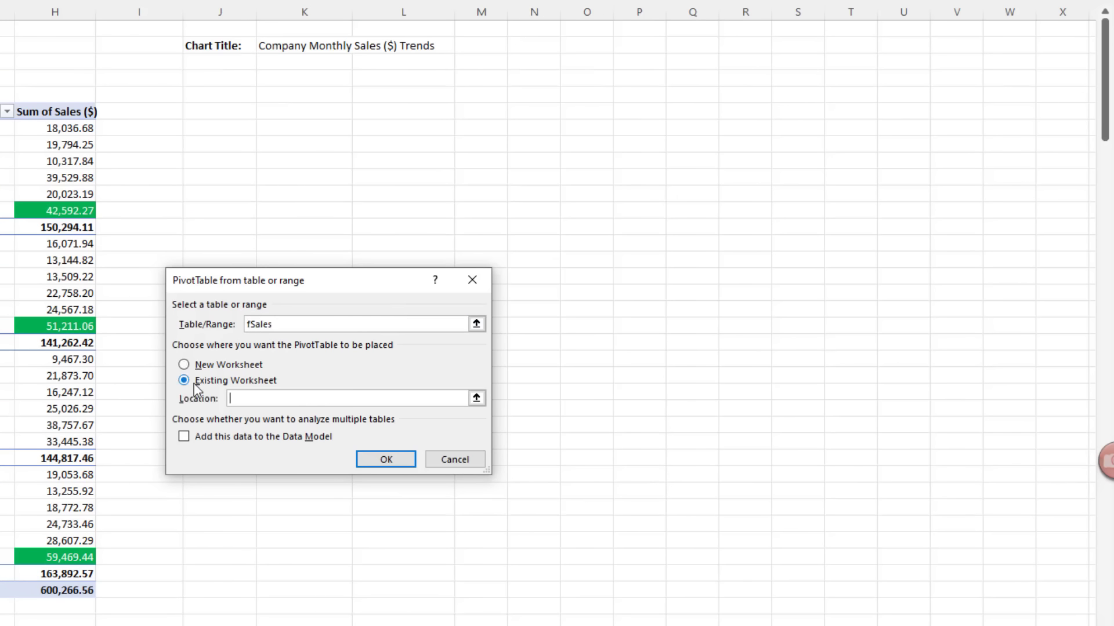
click(201, 109)
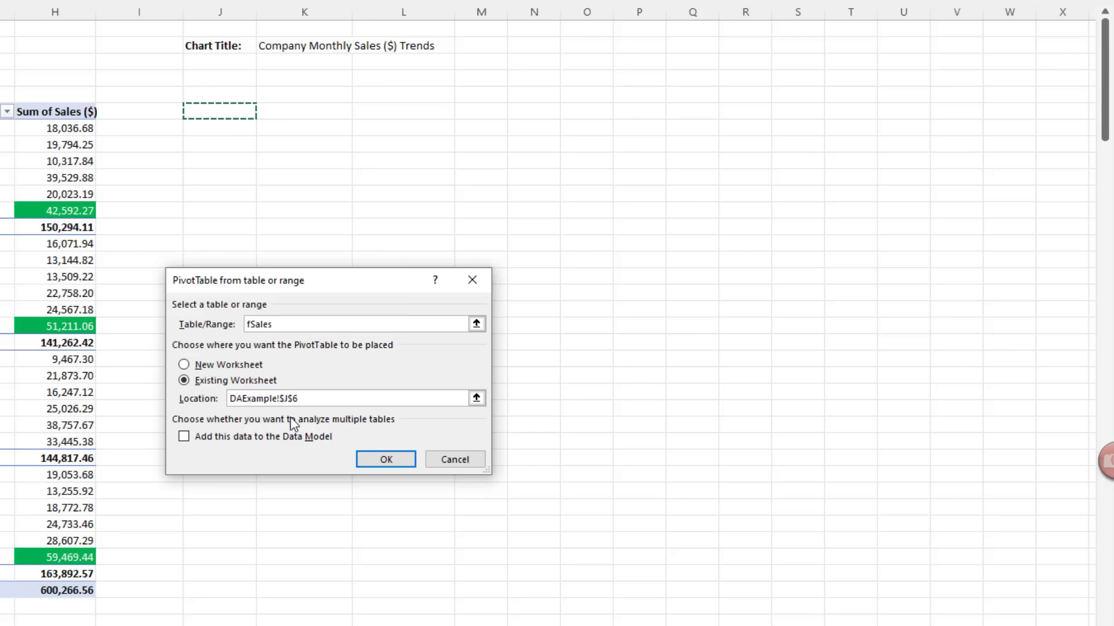
click(380, 460)
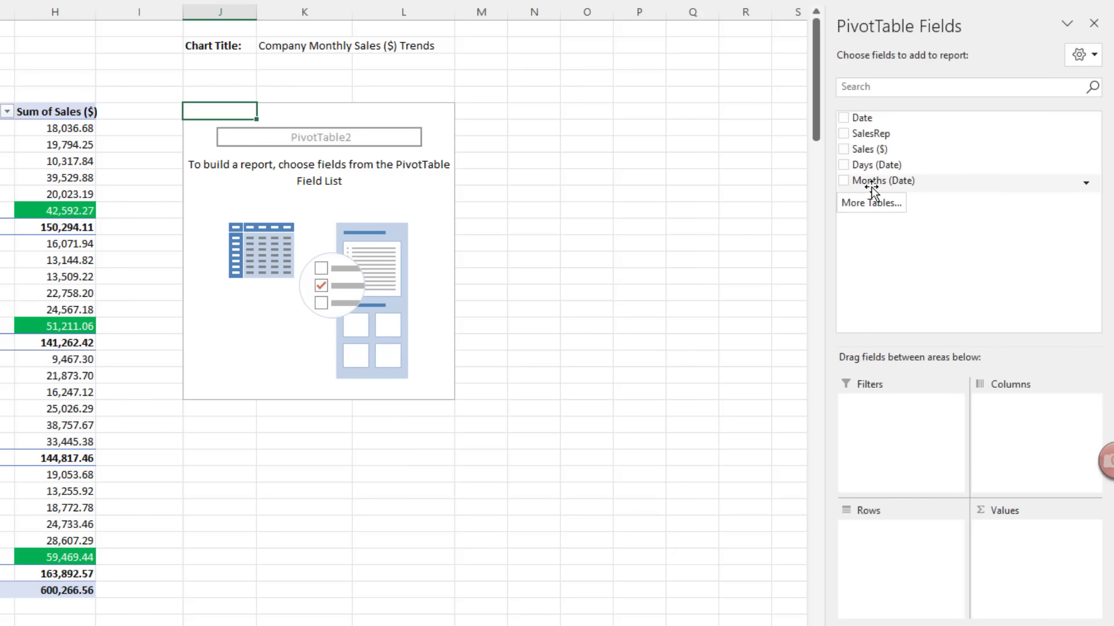
drag(871, 182, 902, 543)
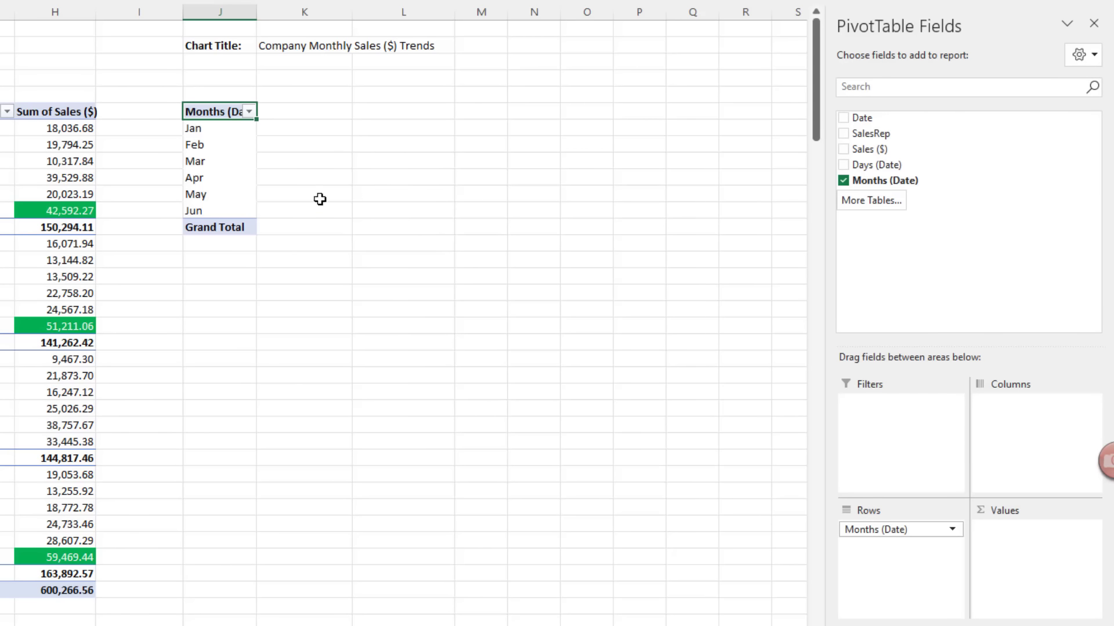
drag(868, 152, 996, 537)
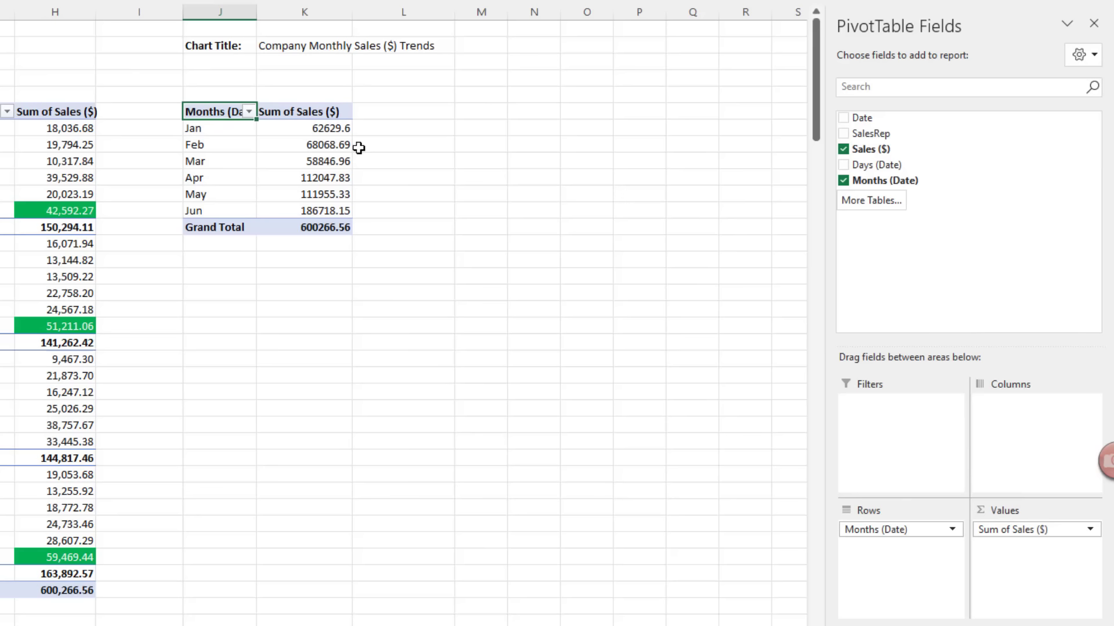
Step: Give the Sum of Sales values a number format with a 1000 separator
right_click(316, 130)
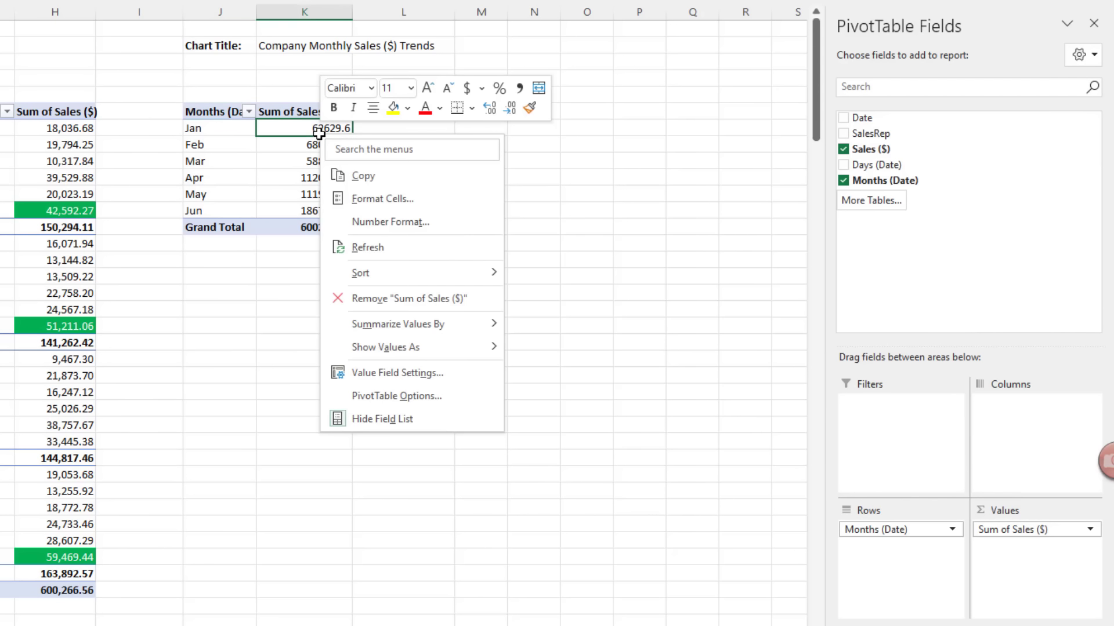
click(362, 225)
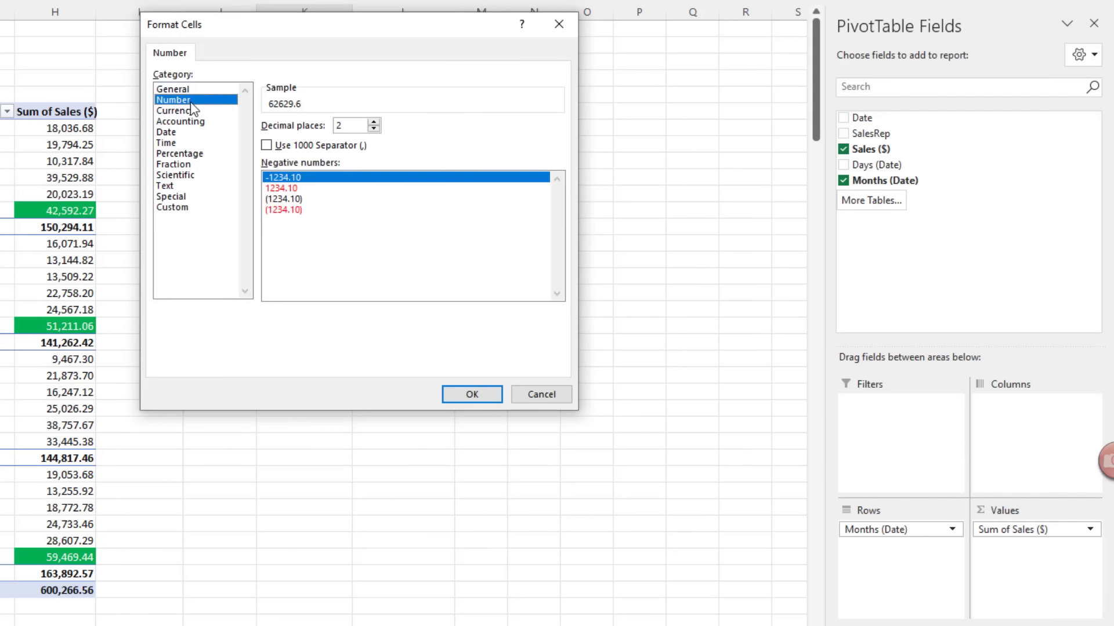
click(268, 146)
click(464, 388)
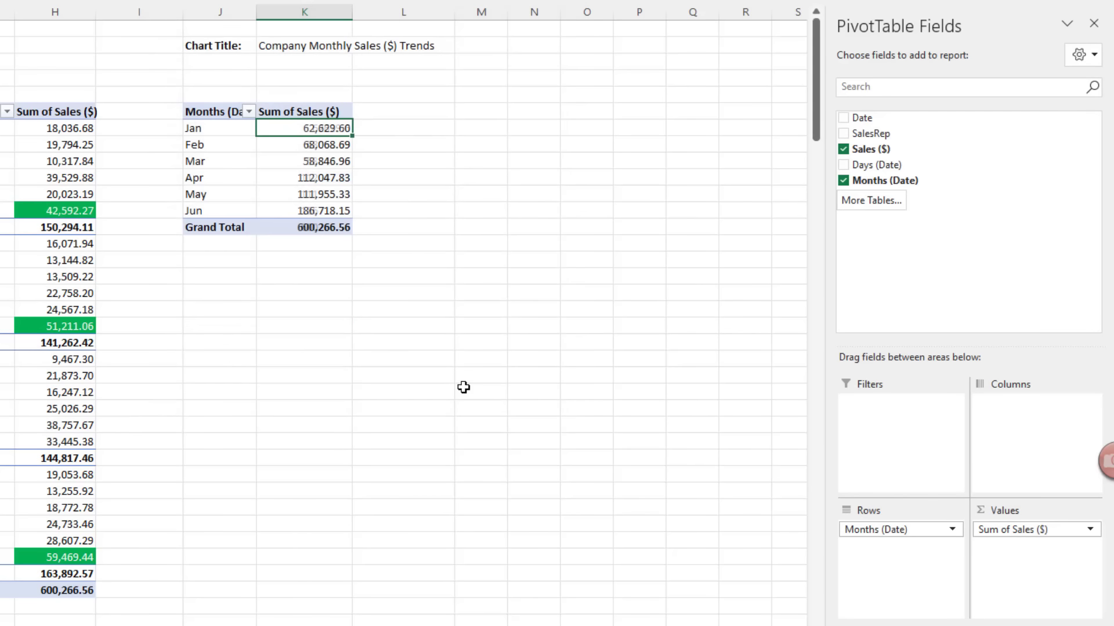
Step: Rename the J6 row heading to Months
click(223, 112)
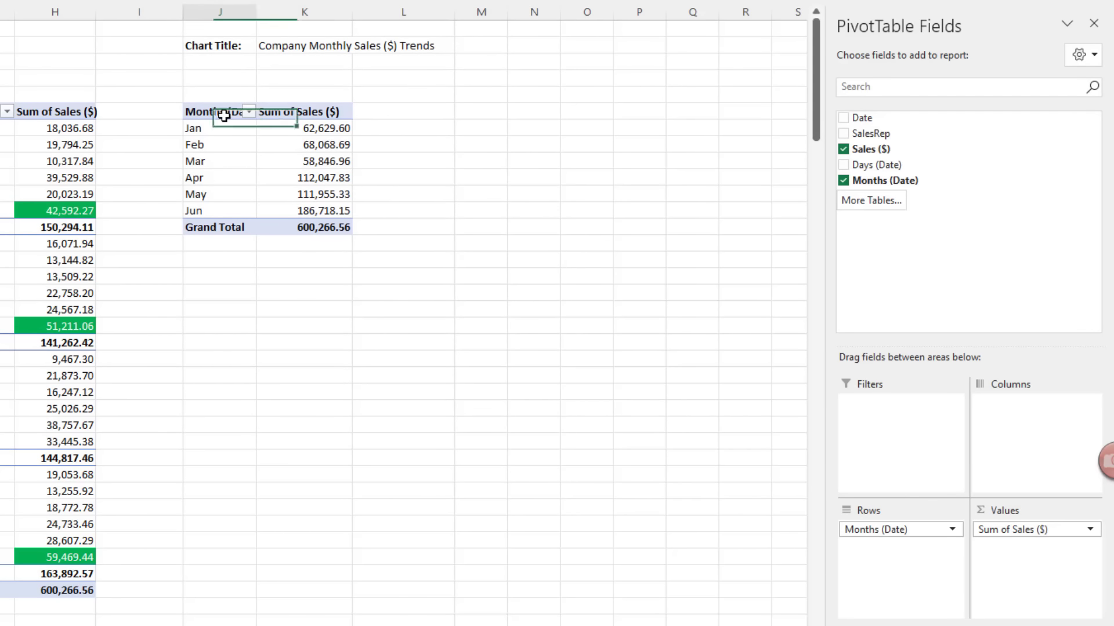
text(Month)
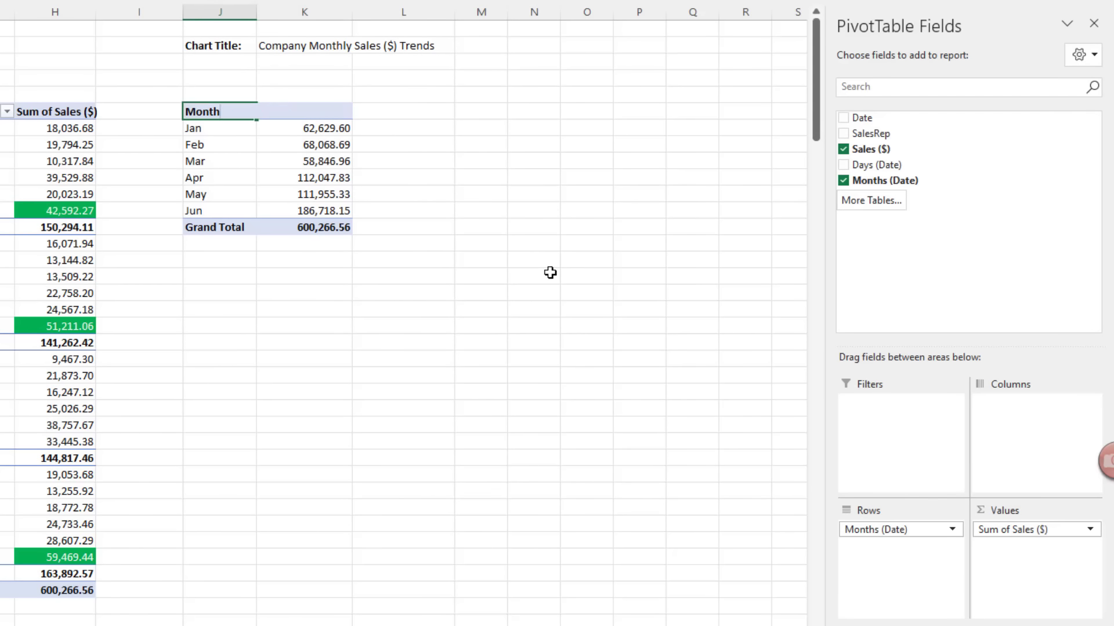
text(s)
key(Return)
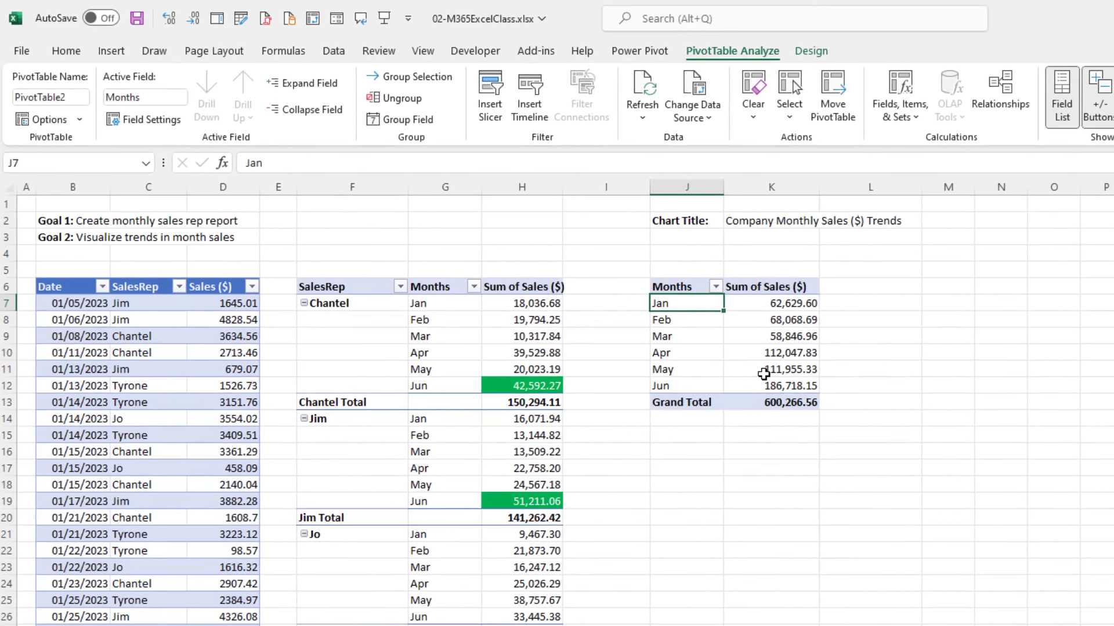
Step: Insert a 2-D Line PivotChart of the monthly Sum of Sales ($) totals
click(115, 53)
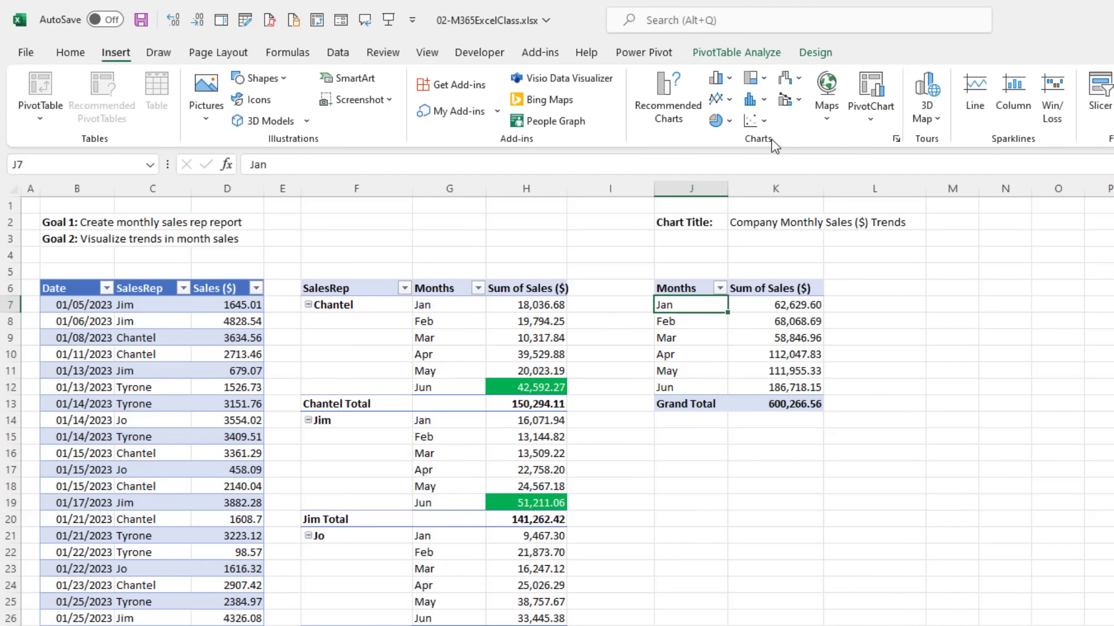
click(730, 101)
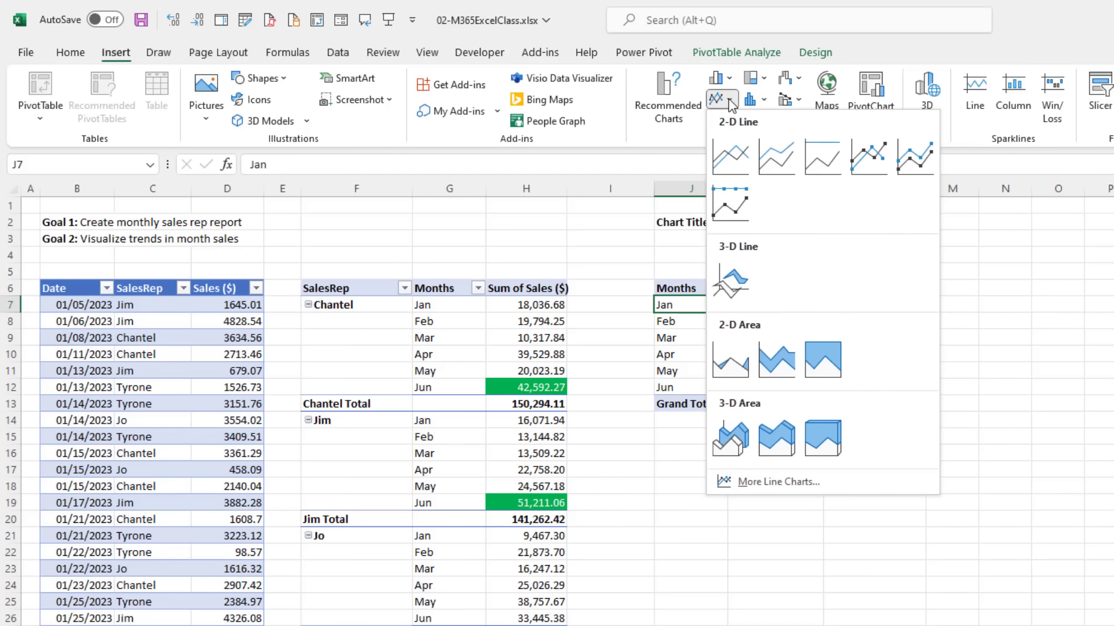
click(738, 169)
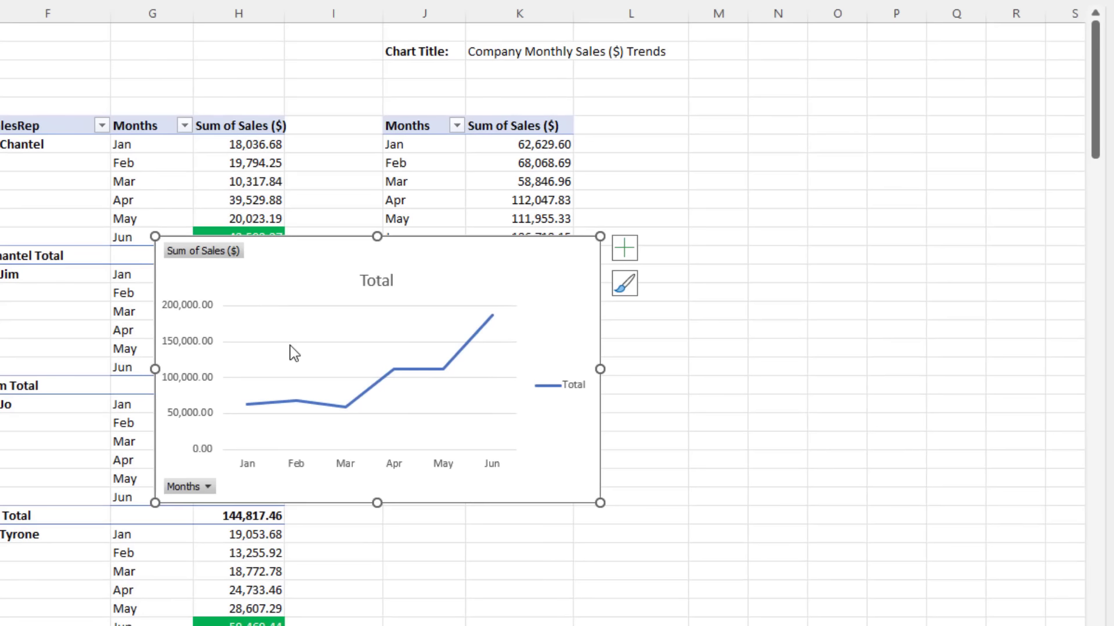
click(311, 377)
click(347, 406)
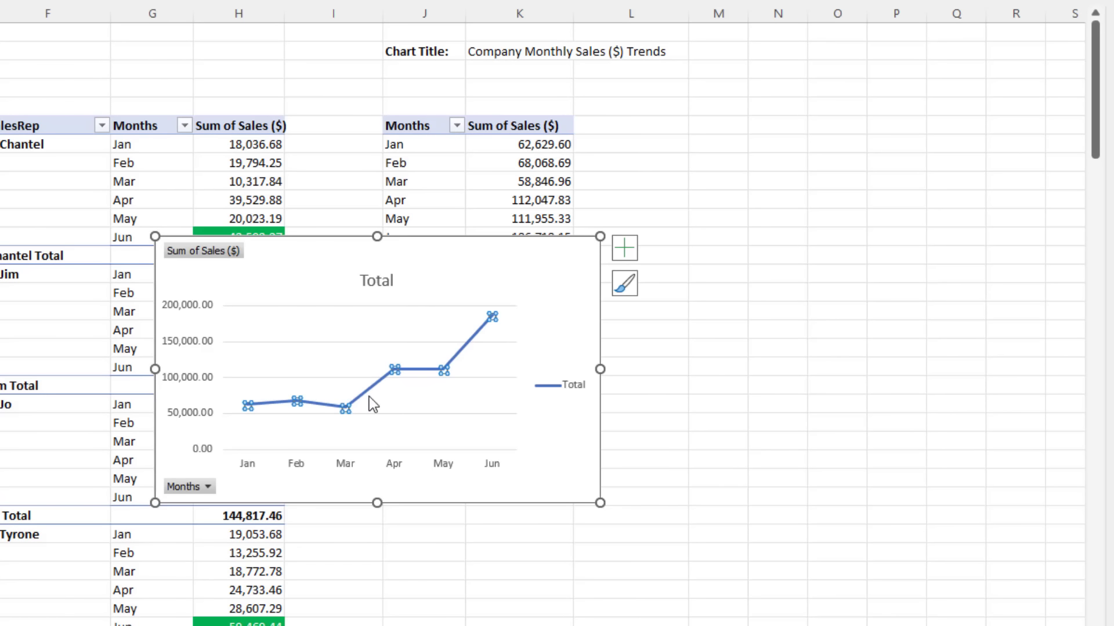
click(301, 303)
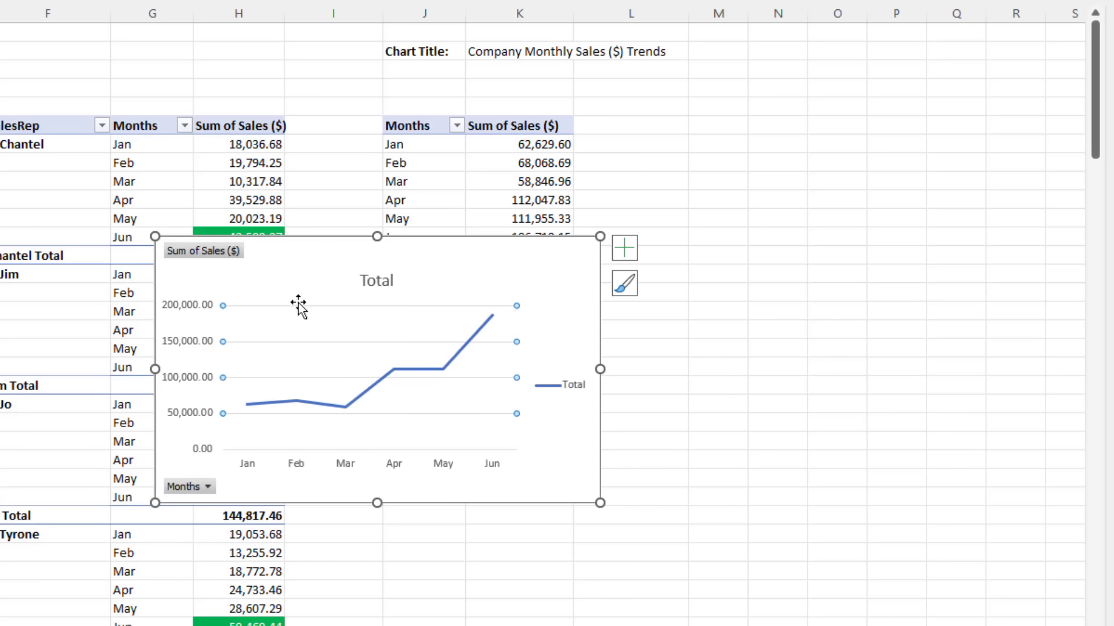
click(299, 302)
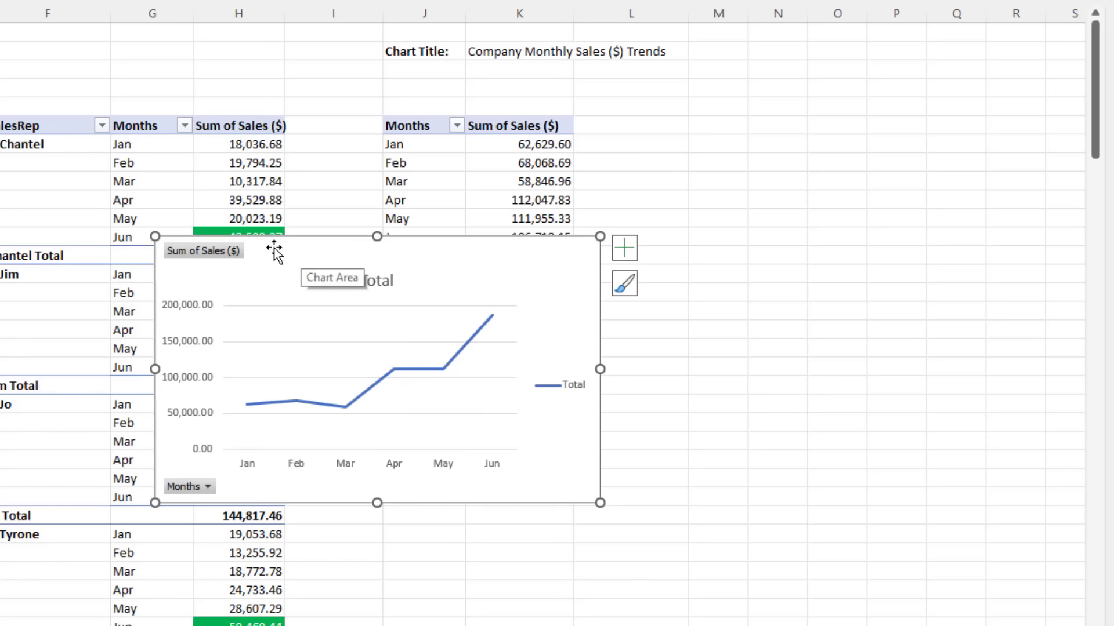
Step: Alt-drag the chart to snap its left edge to column J and its right edge to a gridline
drag(270, 248, 460, 310)
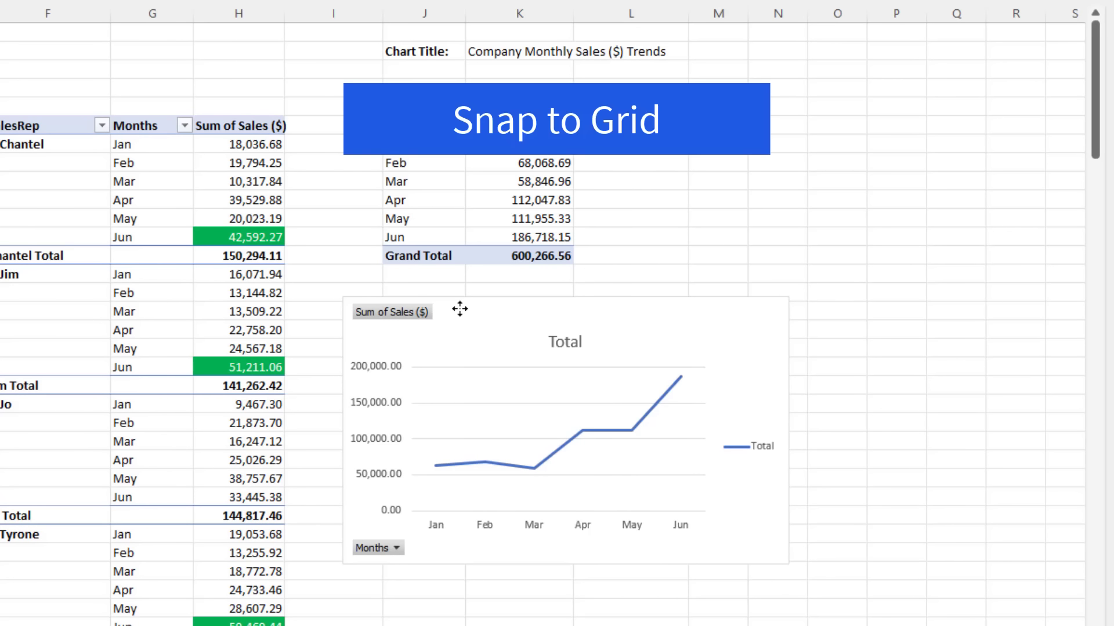
key(alt)
drag(460, 310, 497, 311)
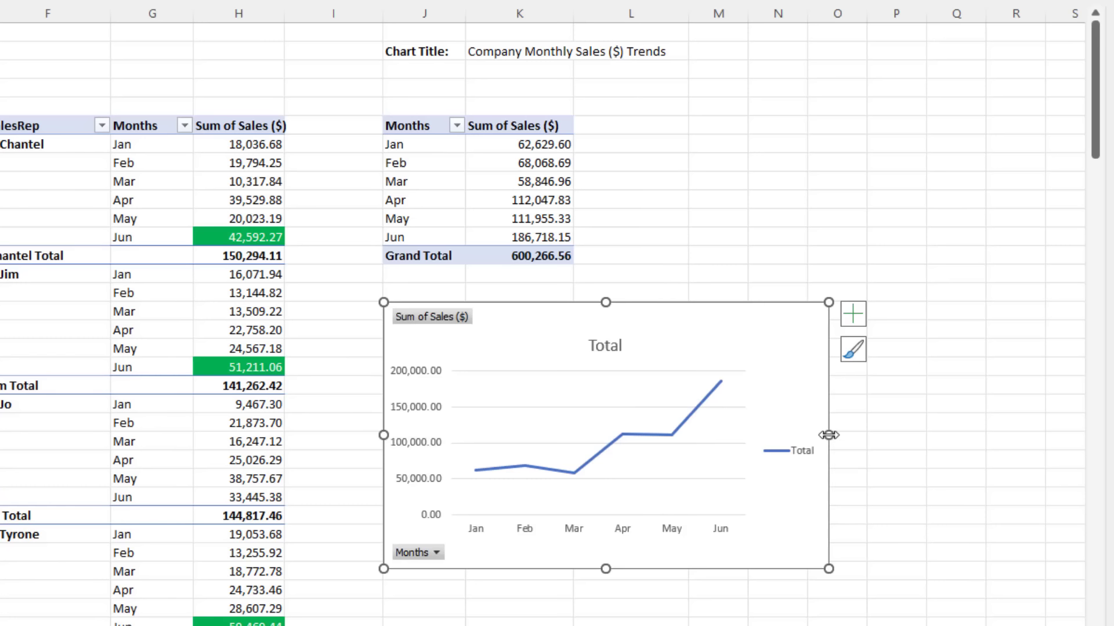
drag(828, 435, 818, 438)
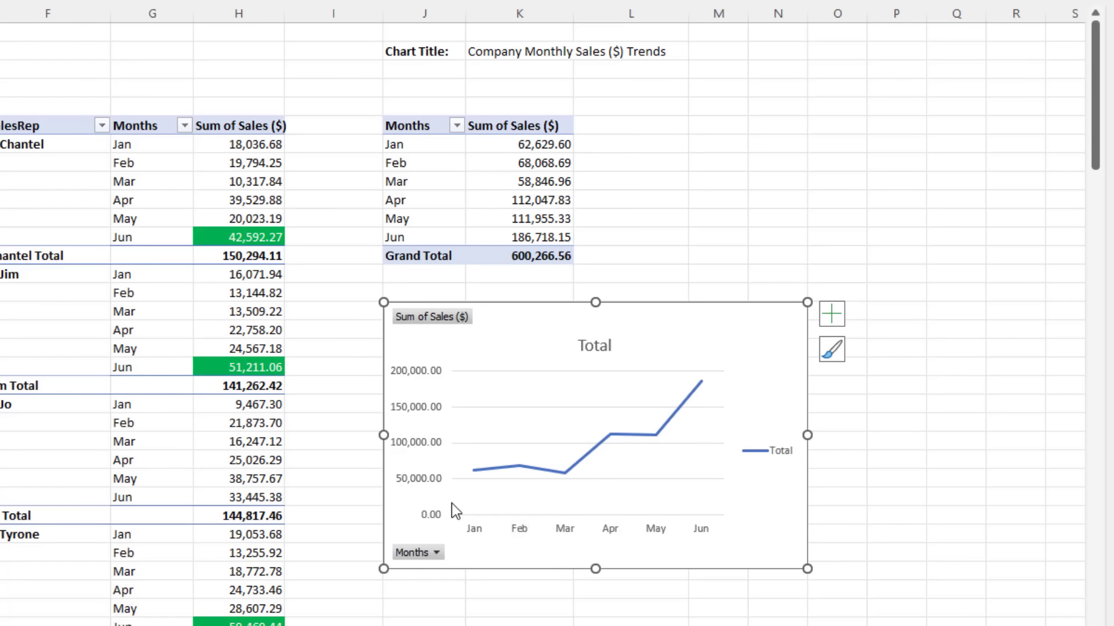
click(680, 413)
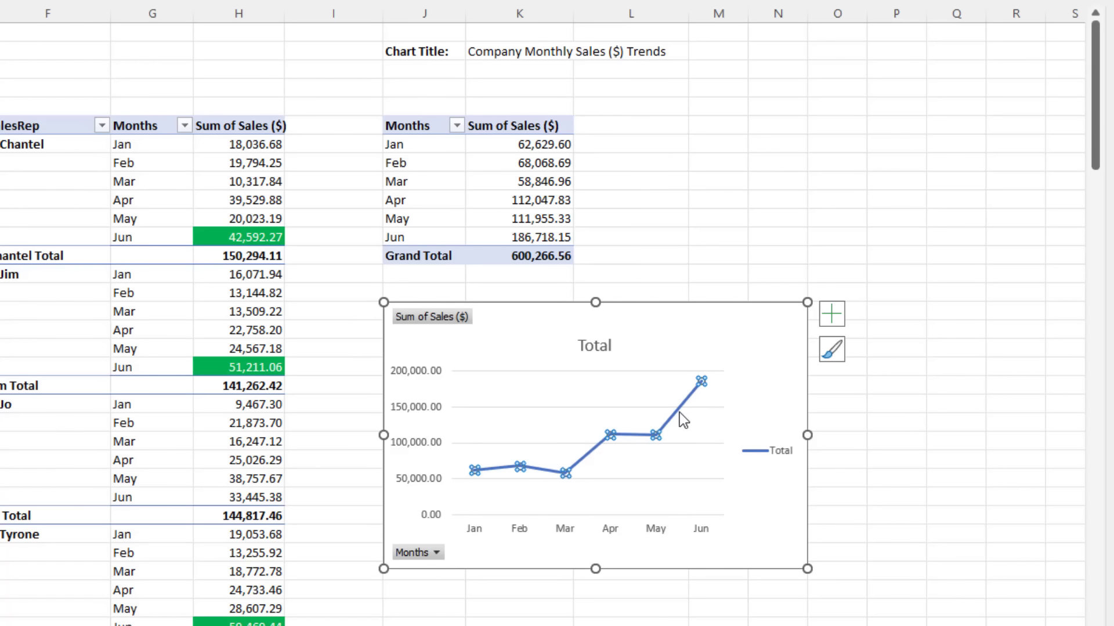
click(585, 343)
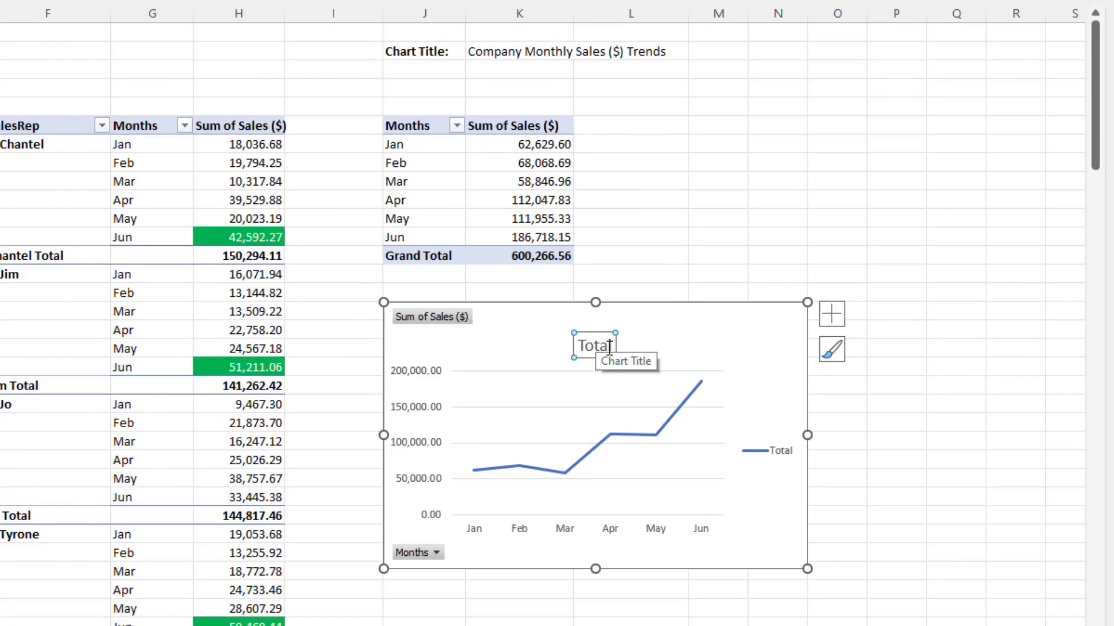
Step: Link the chart title to cell K2 with the formula =K2
click(587, 348)
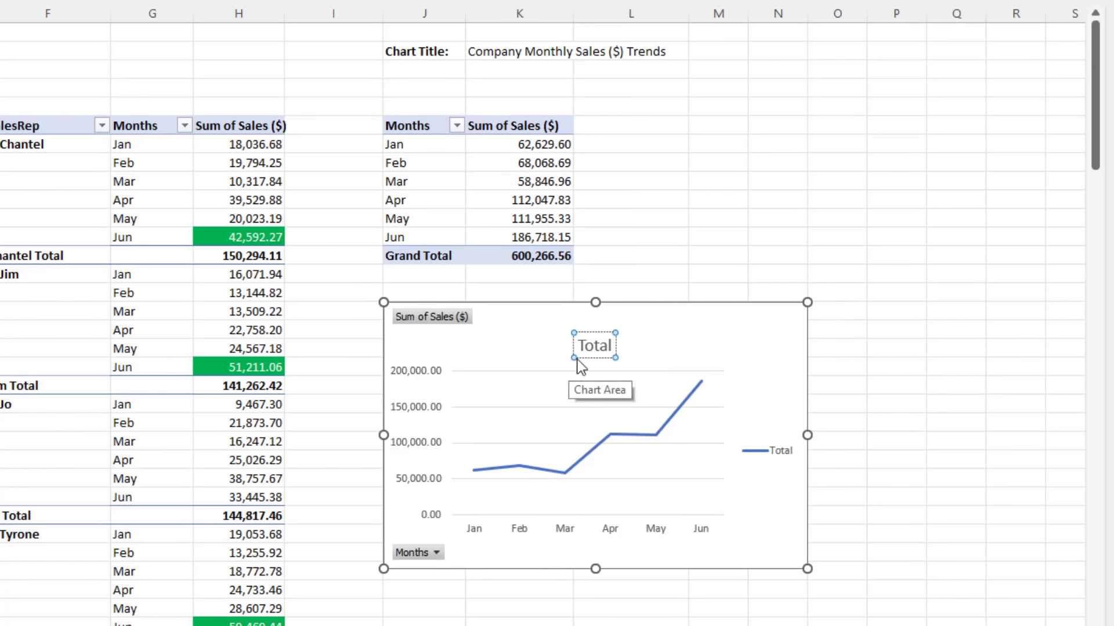
drag(579, 347, 612, 347)
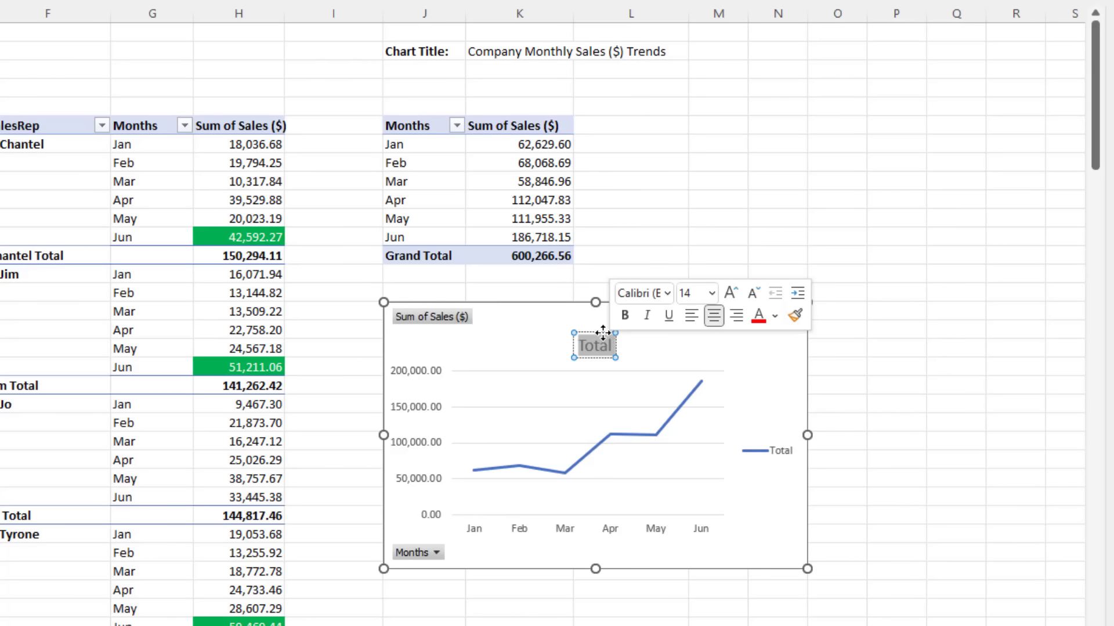
click(614, 351)
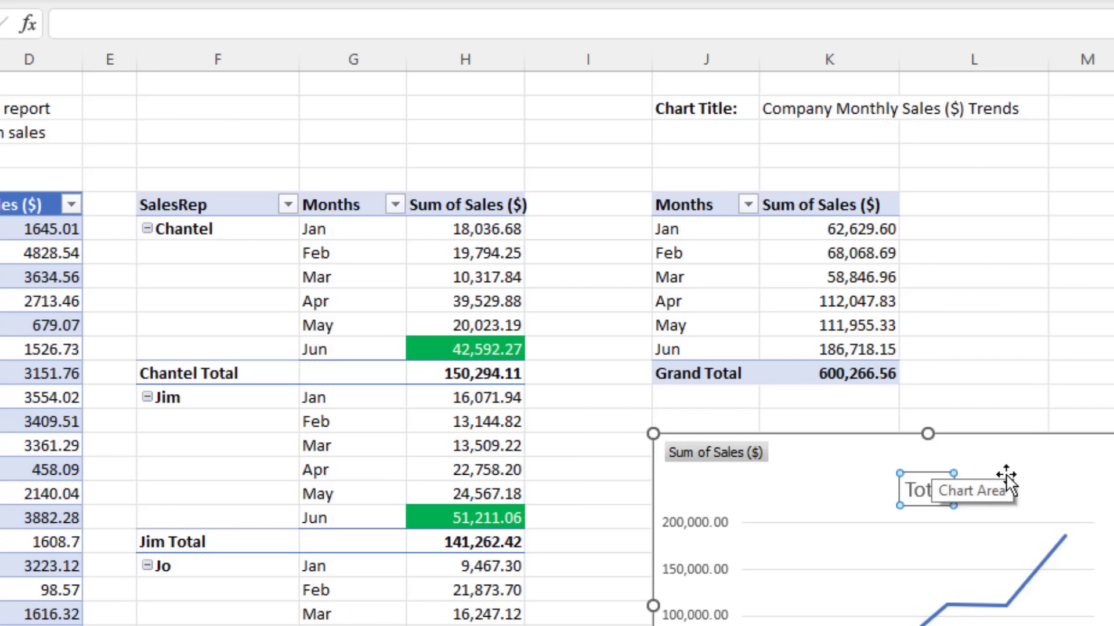
text(=)
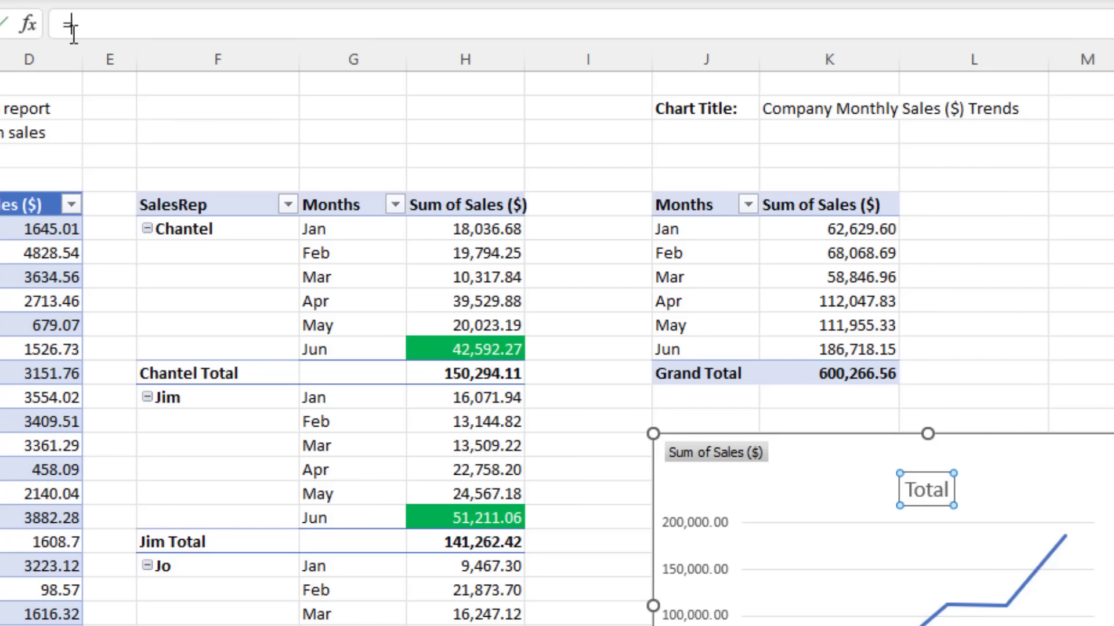
click(822, 112)
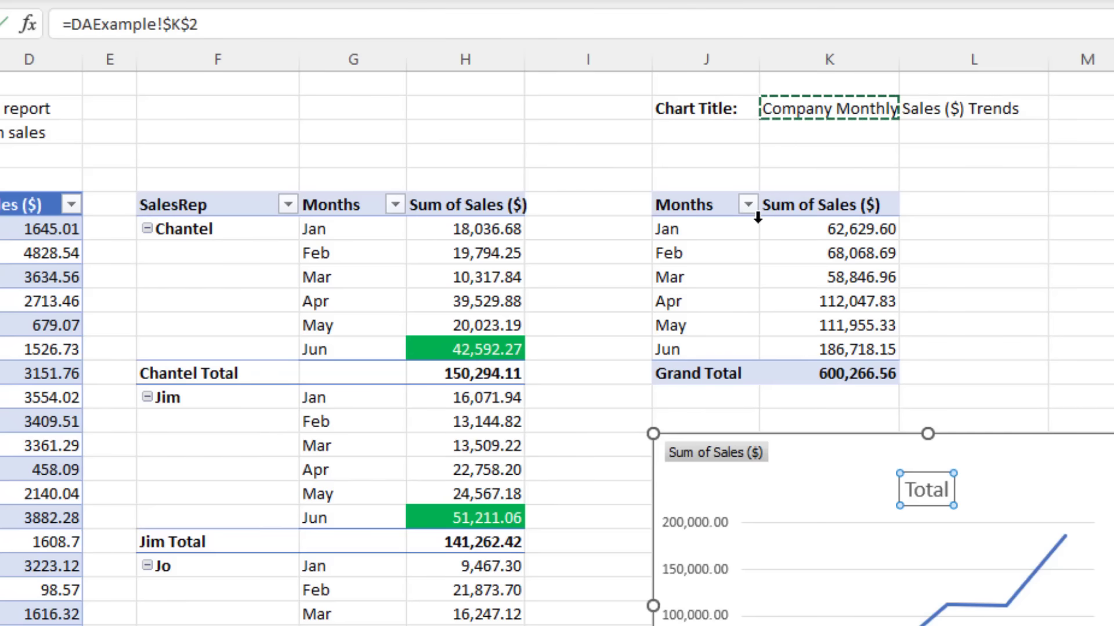
key(Return)
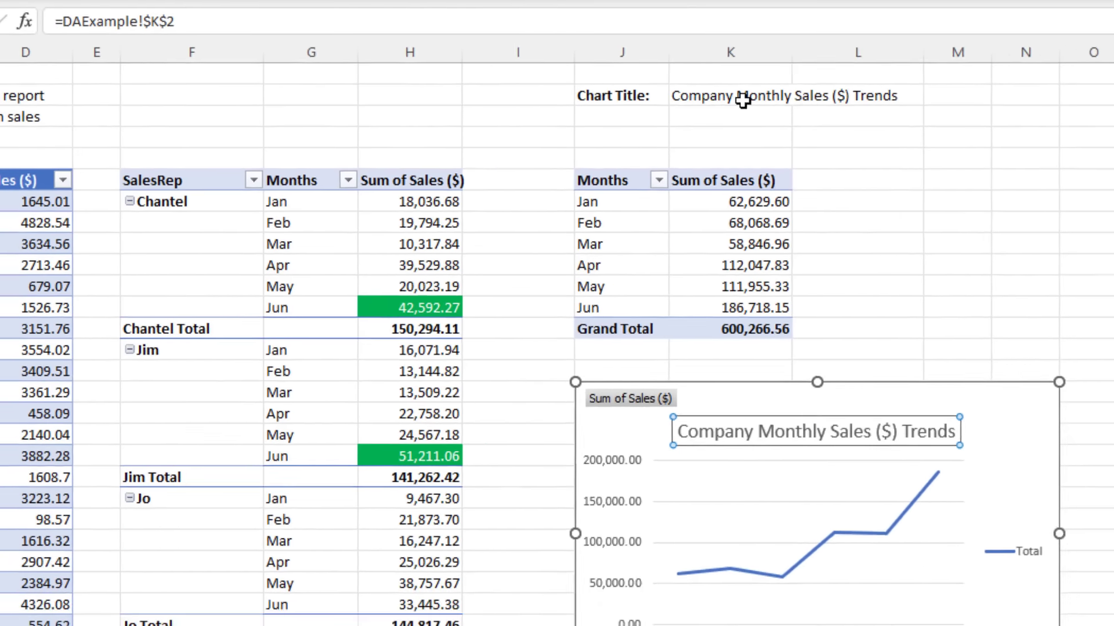
Step: Test the link by deleting 'Company' from K2, then undo the edit
click(843, 109)
drag(638, 87, 546, 87)
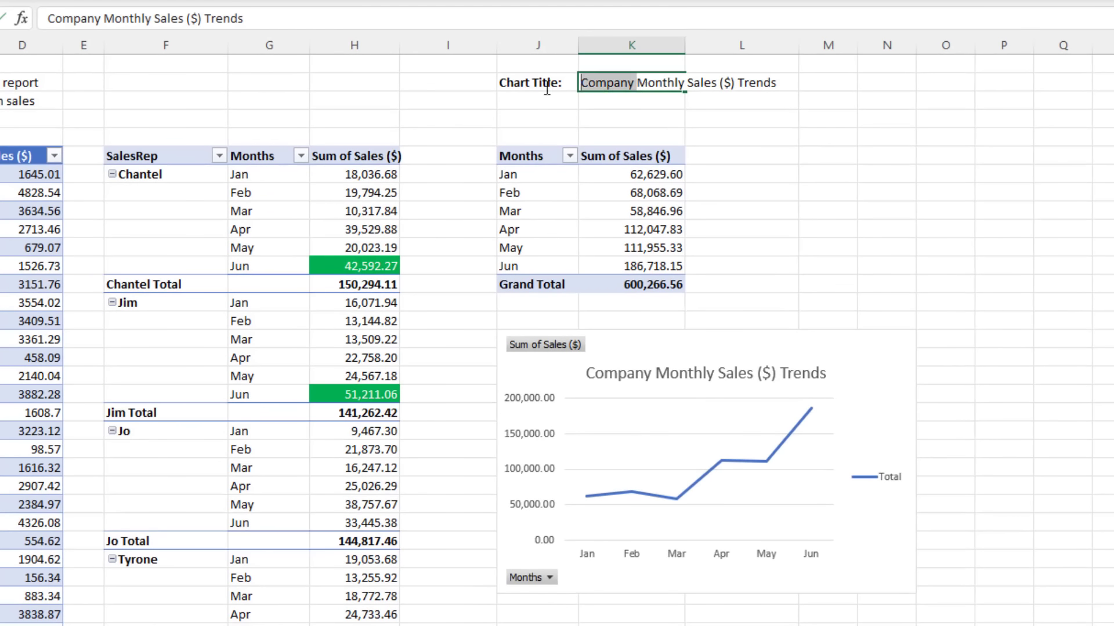
key(Delete)
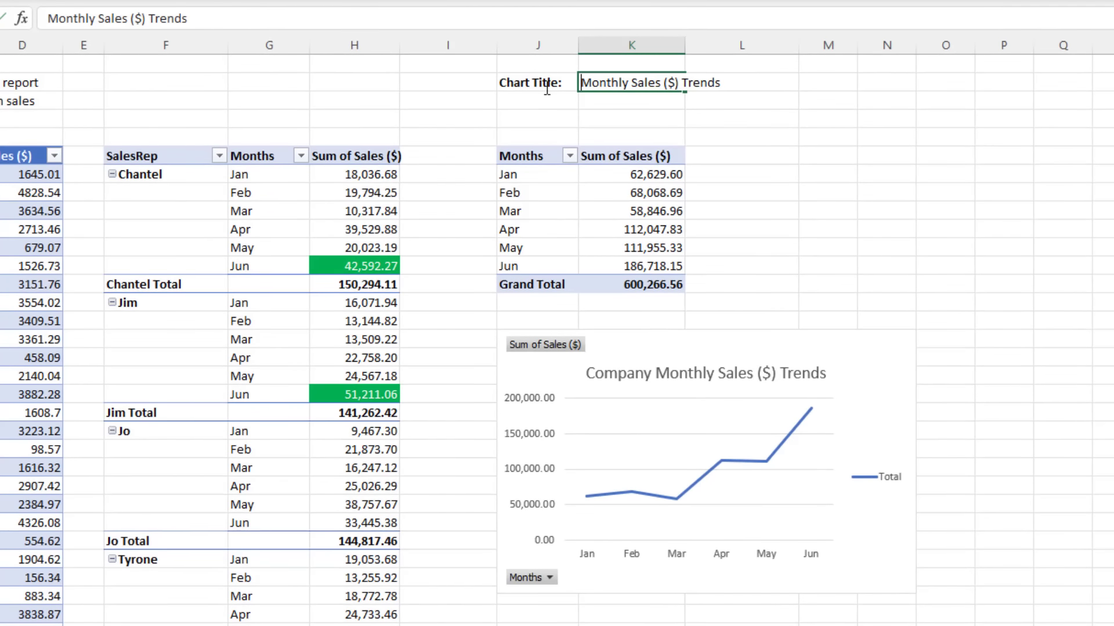
key(Return)
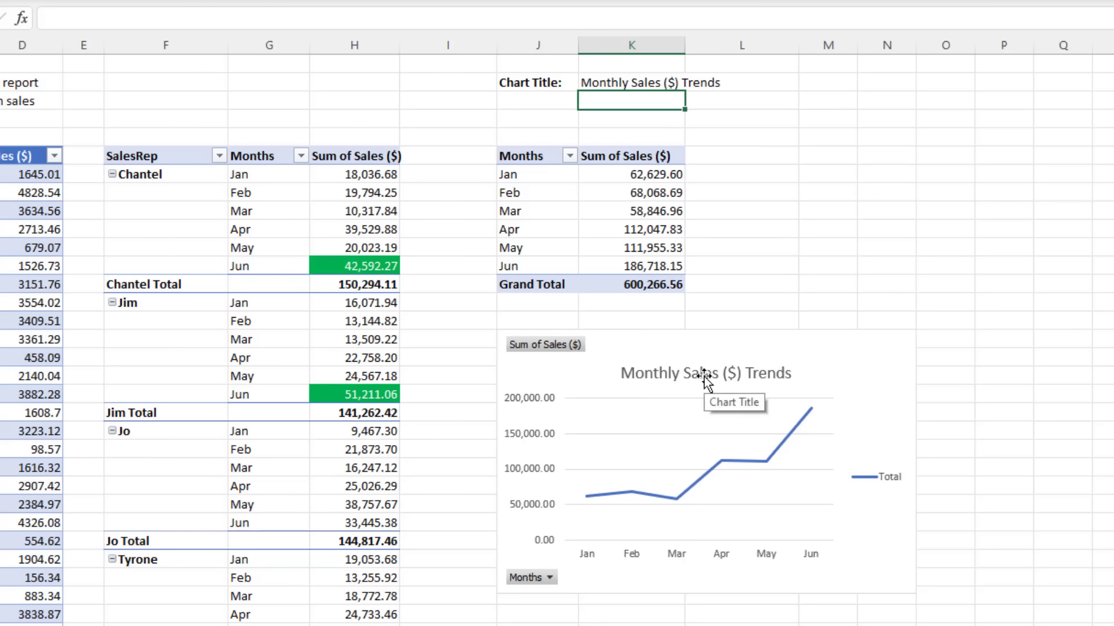
key(ctrl+z)
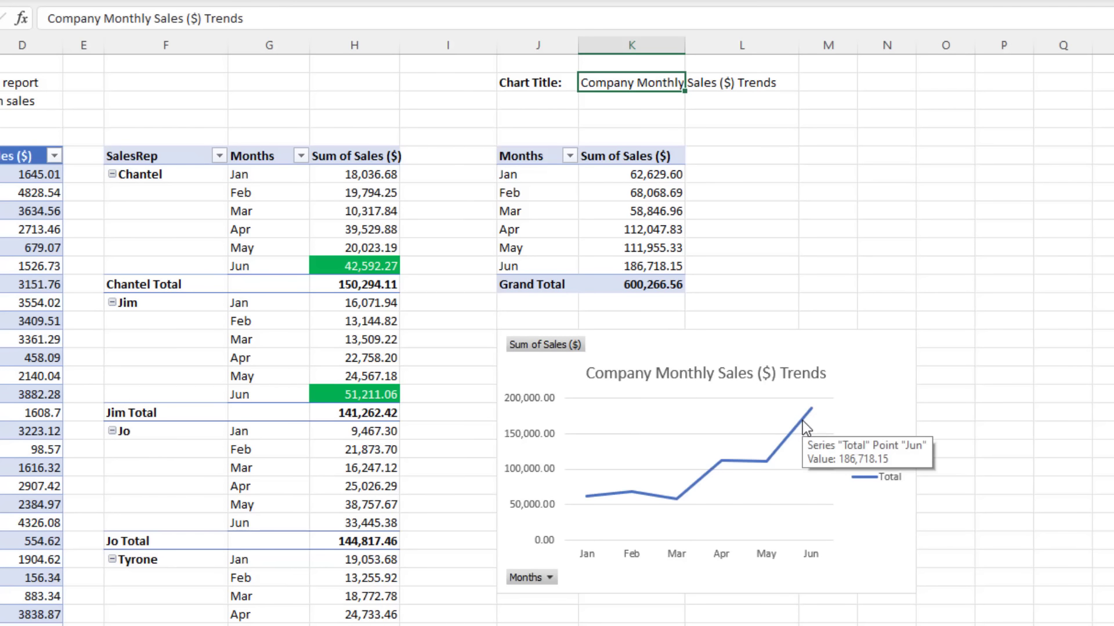
Step: Delete the legend from the PivotChart
click(886, 492)
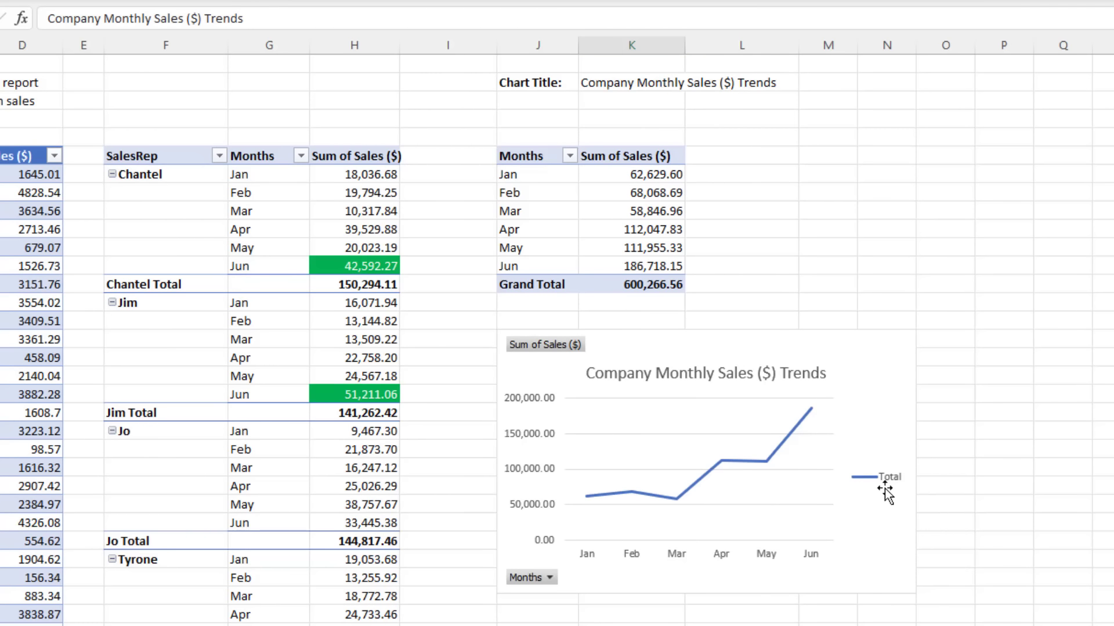
key(Delete)
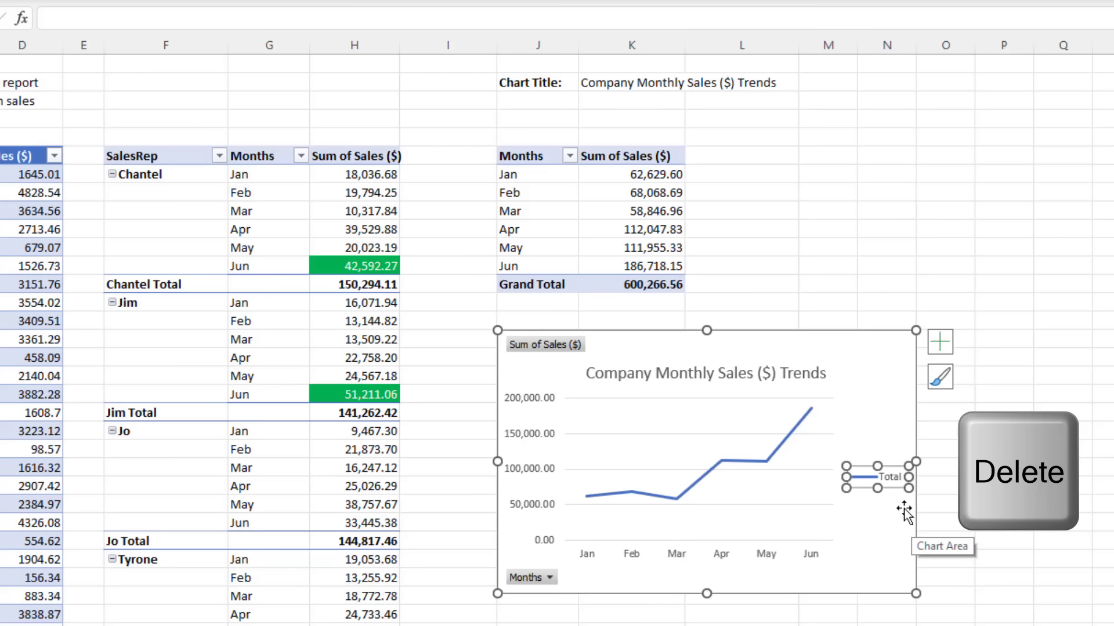
click(942, 347)
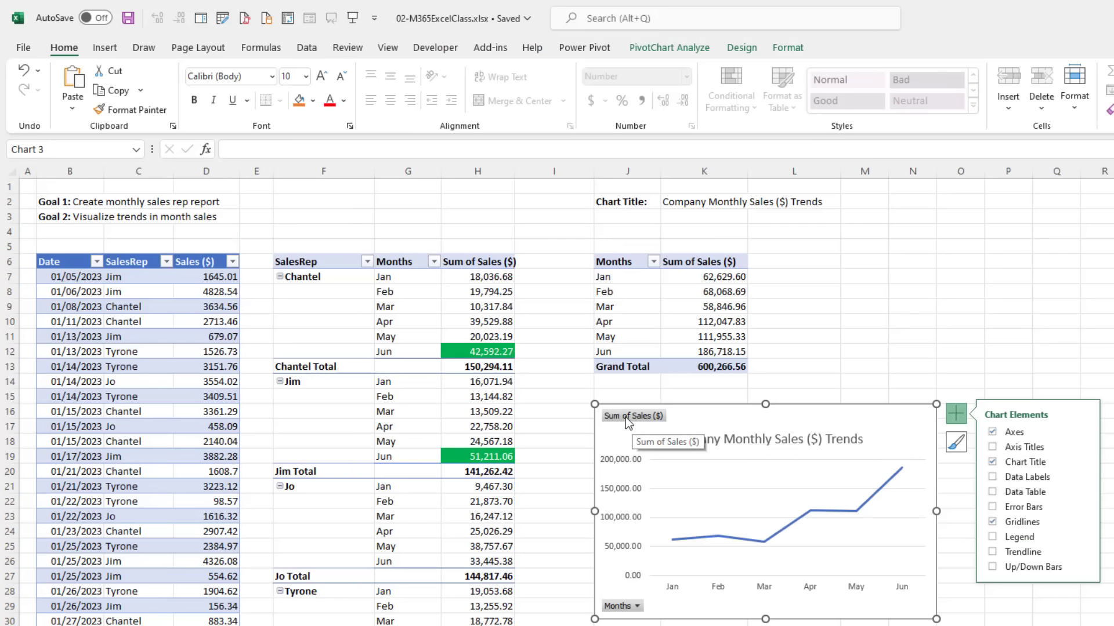
click(625, 417)
right_click(625, 417)
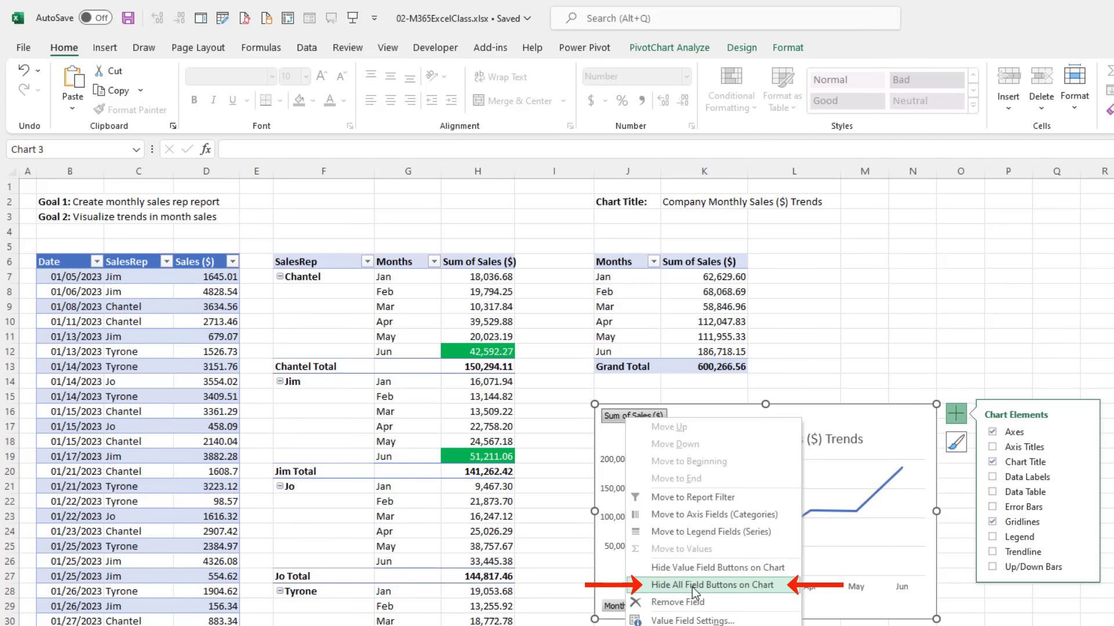
key(Escape)
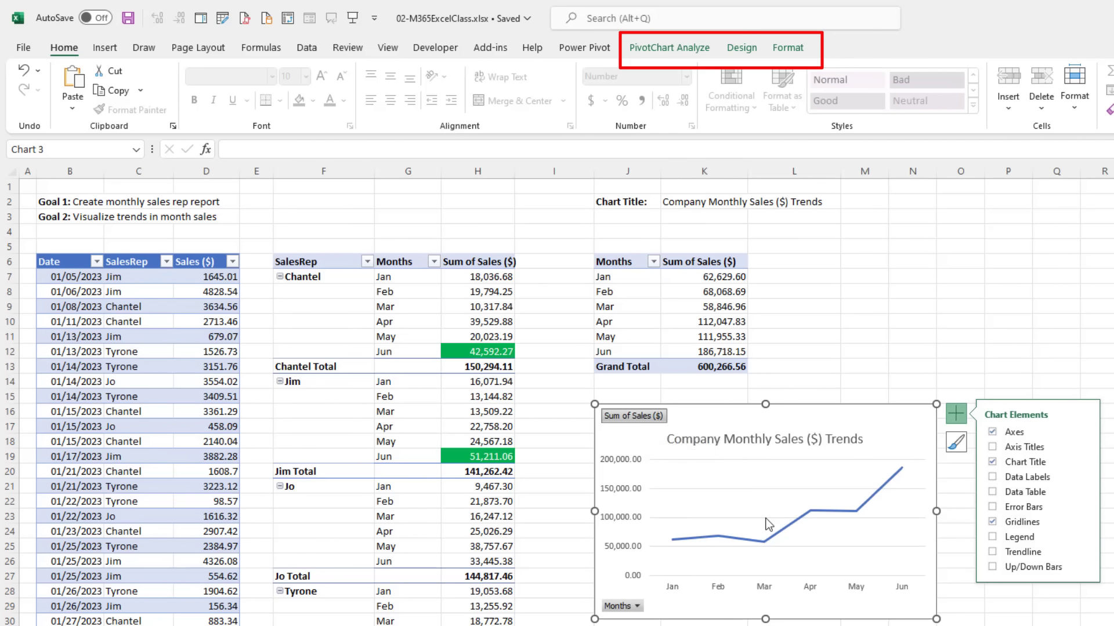
Step: Hide all field buttons on the PivotChart
click(667, 47)
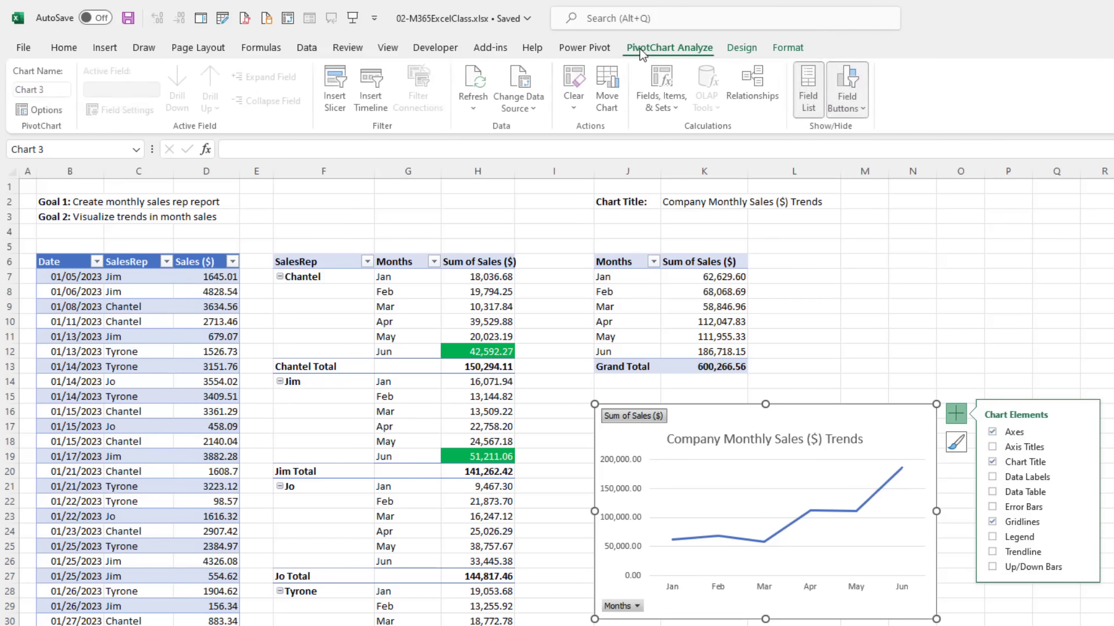
click(867, 109)
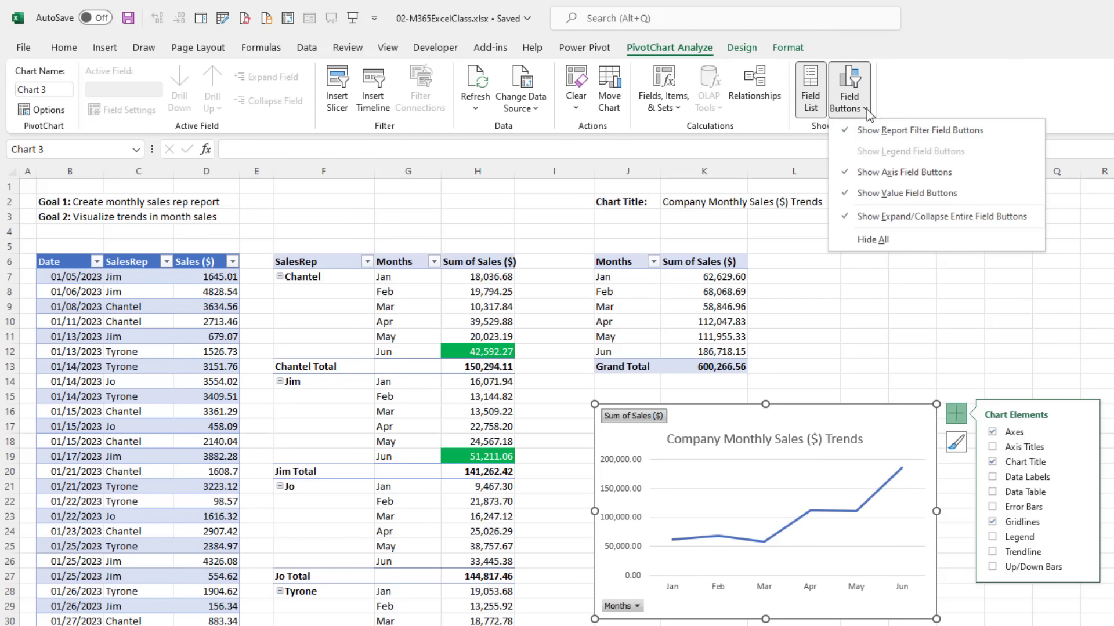
click(908, 247)
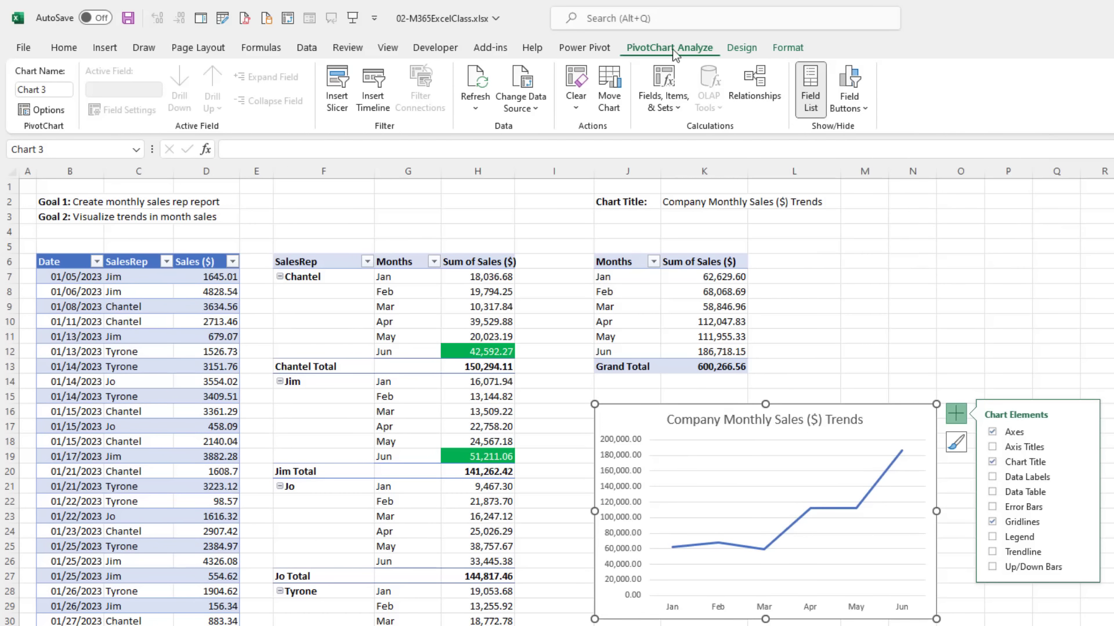
click(620, 280)
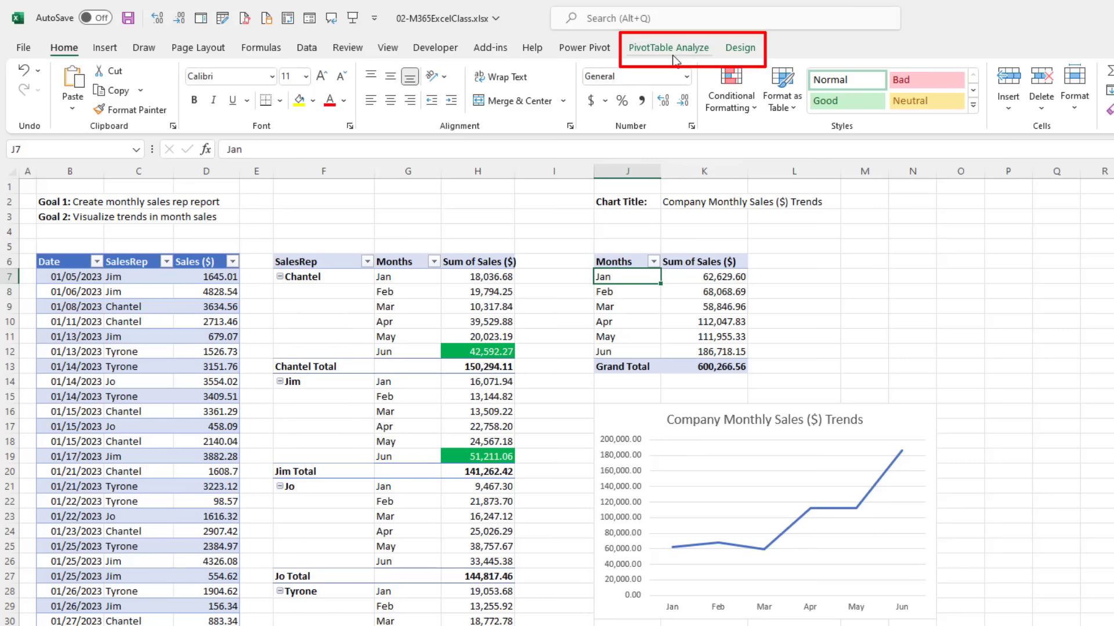
Step: Delete the chart's horizontal gridlines and add data labels showing each month's sales on the line
click(635, 414)
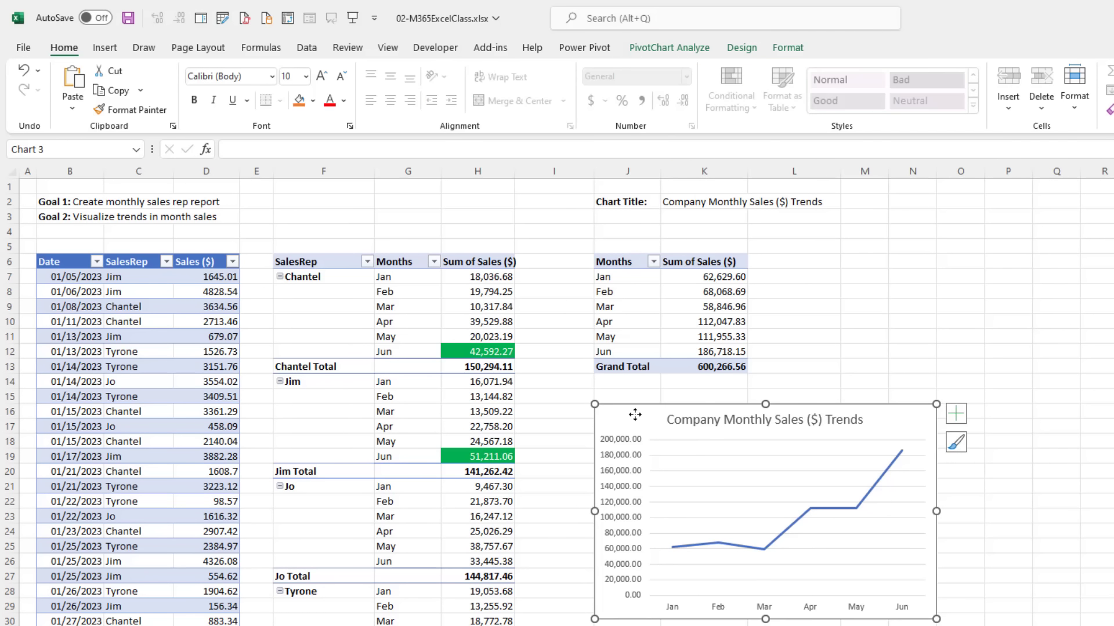
click(698, 457)
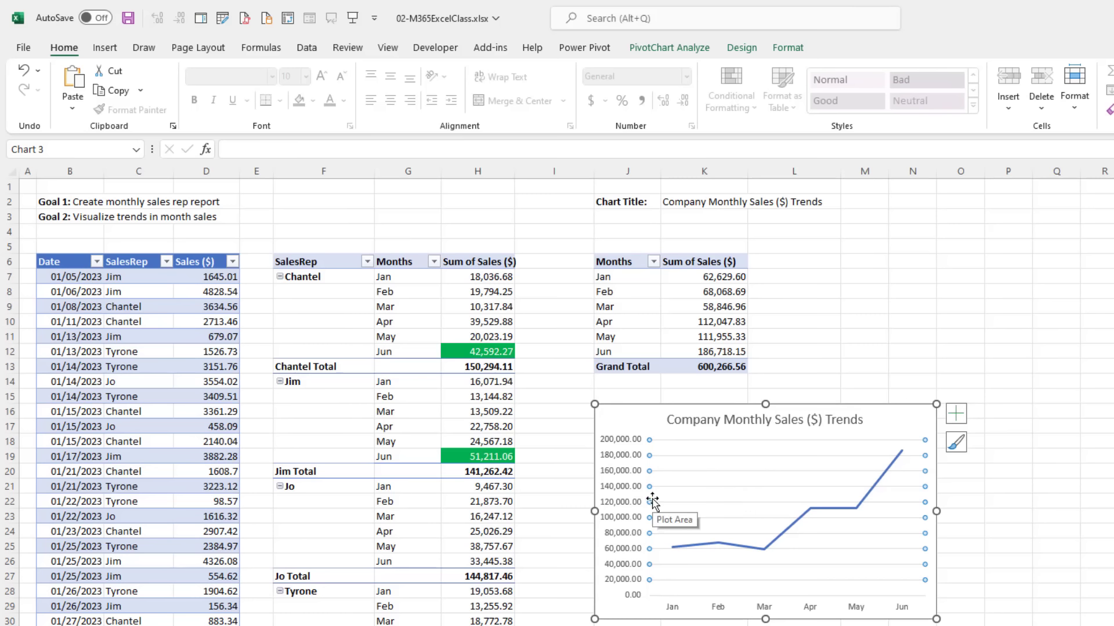
key(Delete)
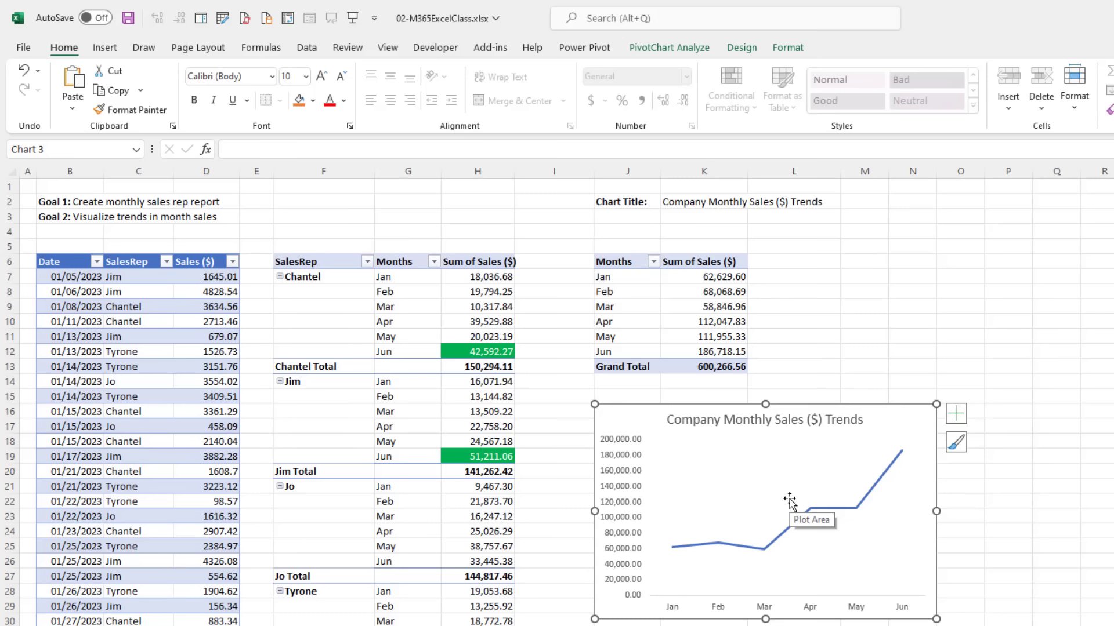
click(962, 422)
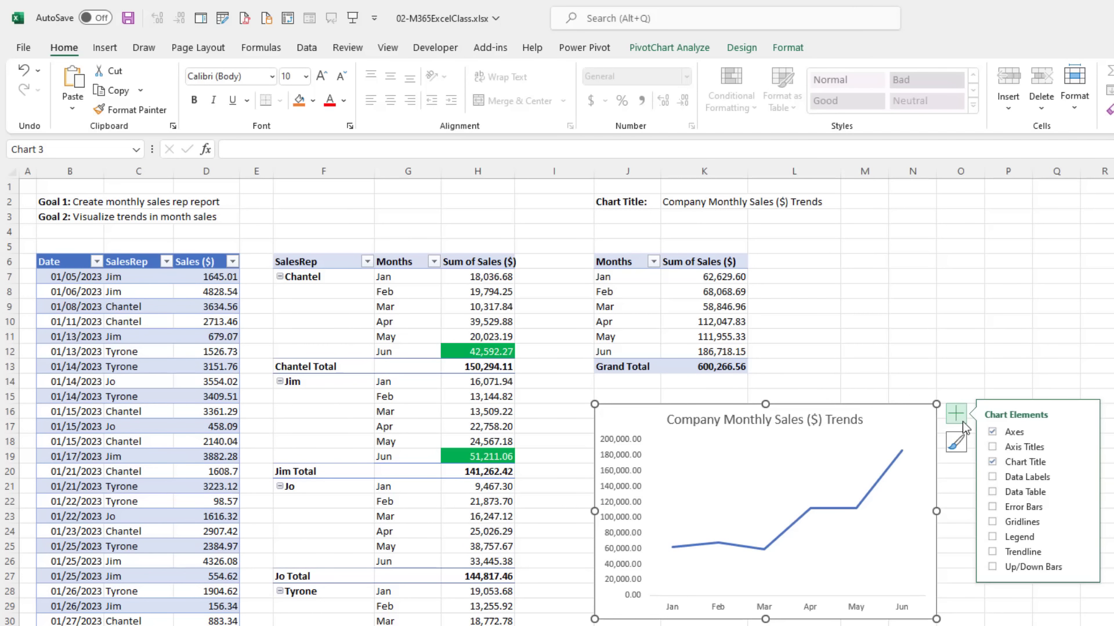
click(995, 477)
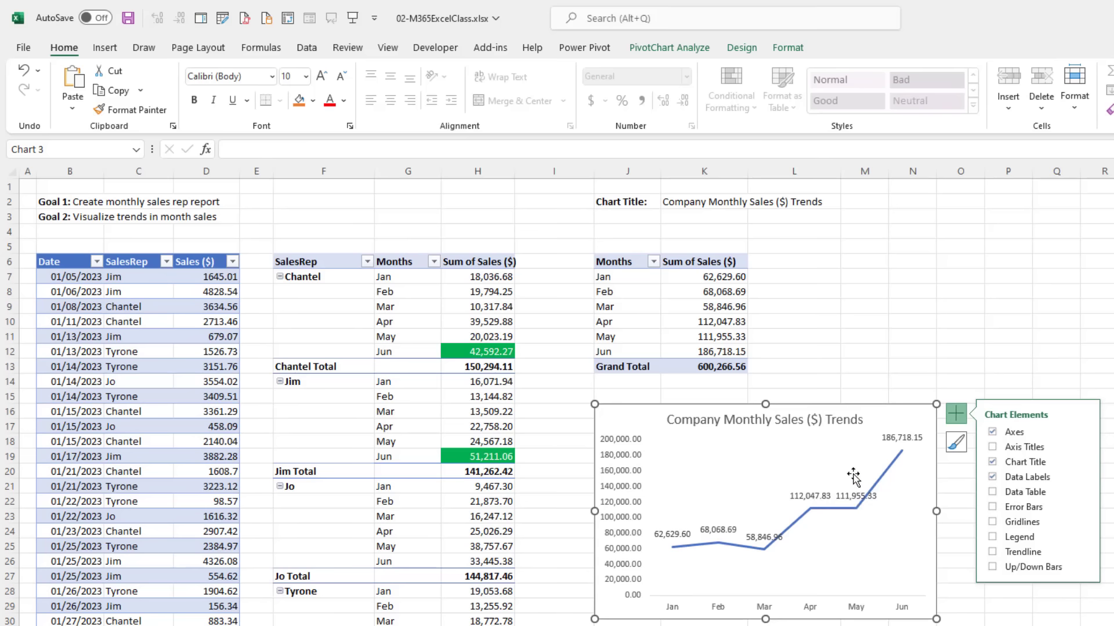
Step: Remove the vertical value axis and select the line's data labels for formatting
click(626, 461)
key(Delete)
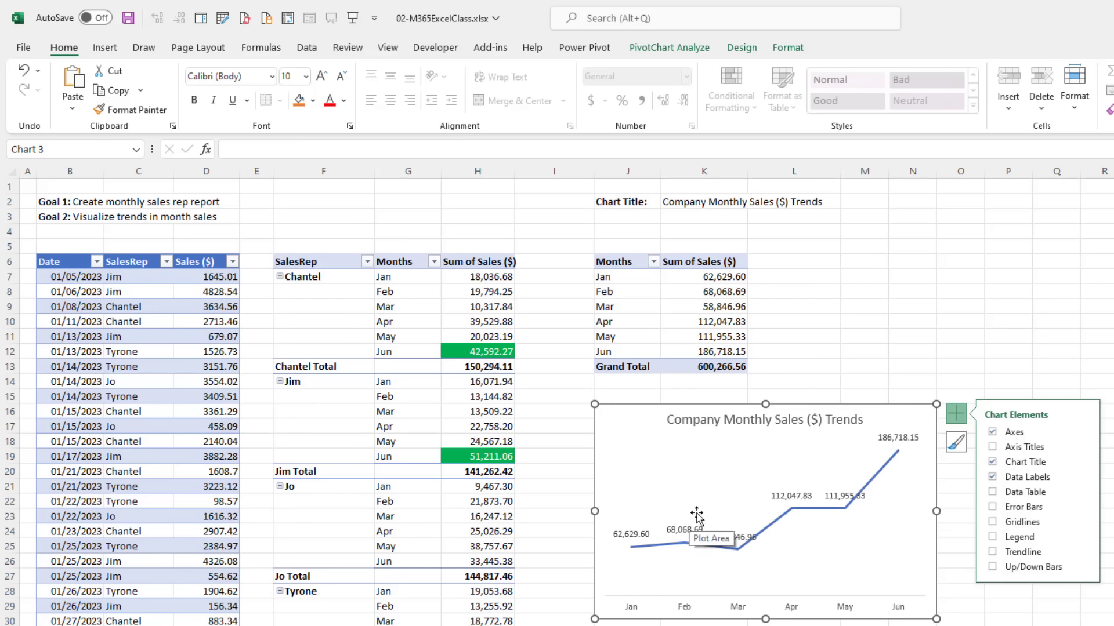
click(790, 497)
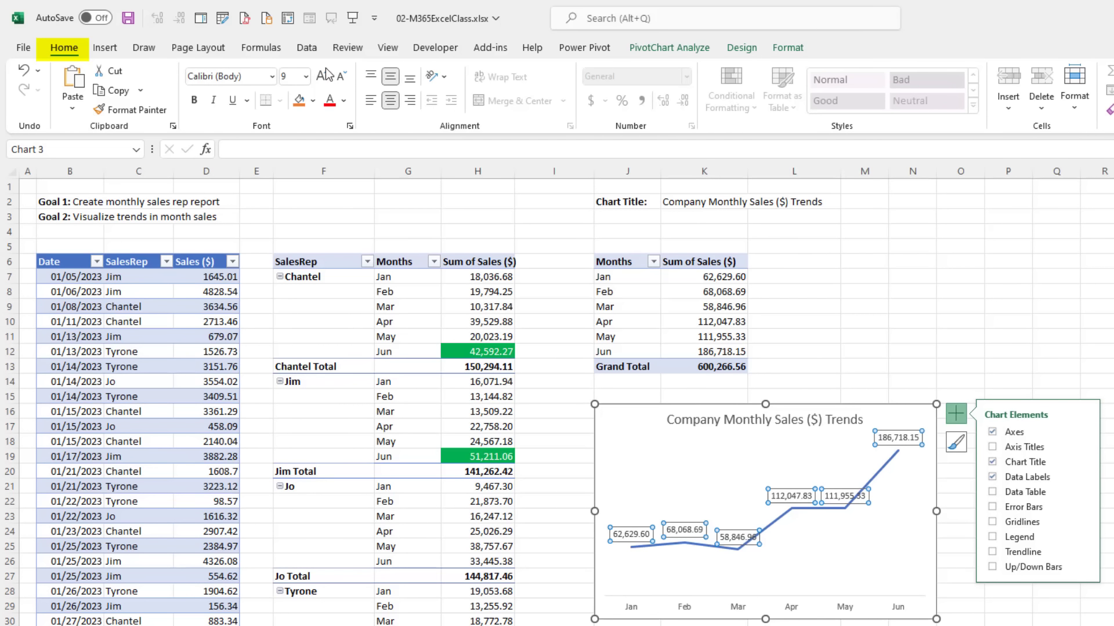
click(787, 50)
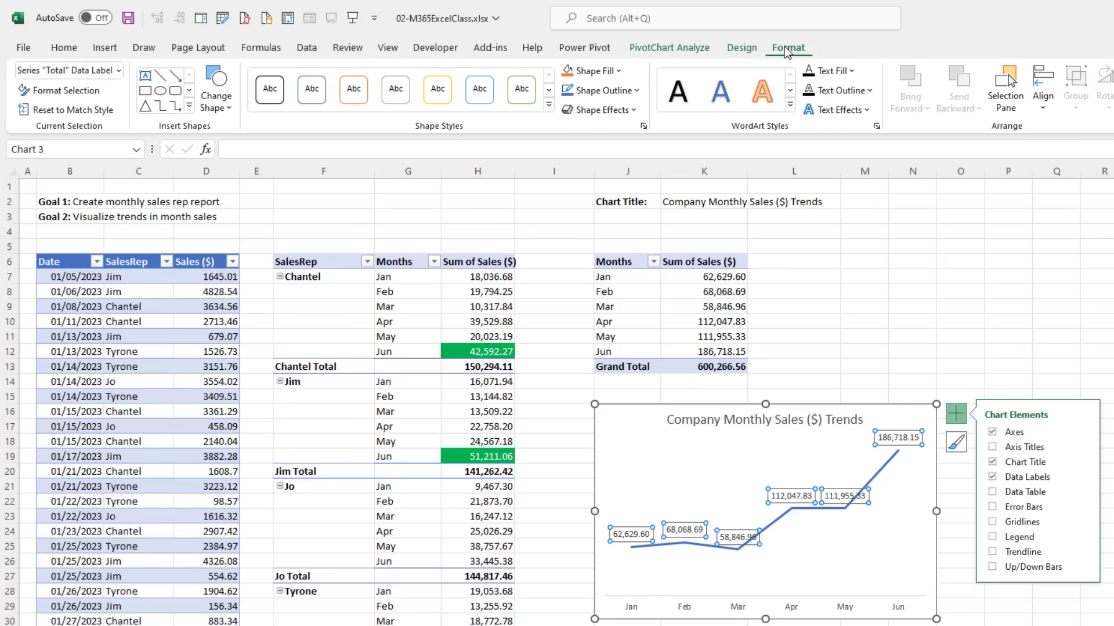
Step: Drag the May (111,955.33) and Mar (58,846.96) data labels below the sales line
click(836, 492)
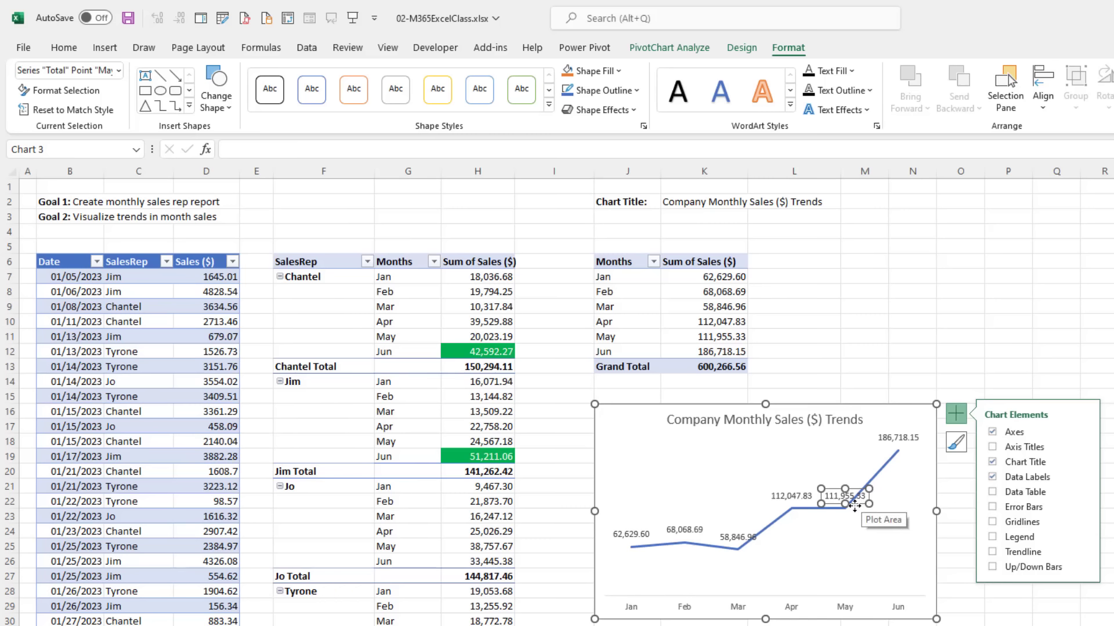
drag(854, 506, 871, 533)
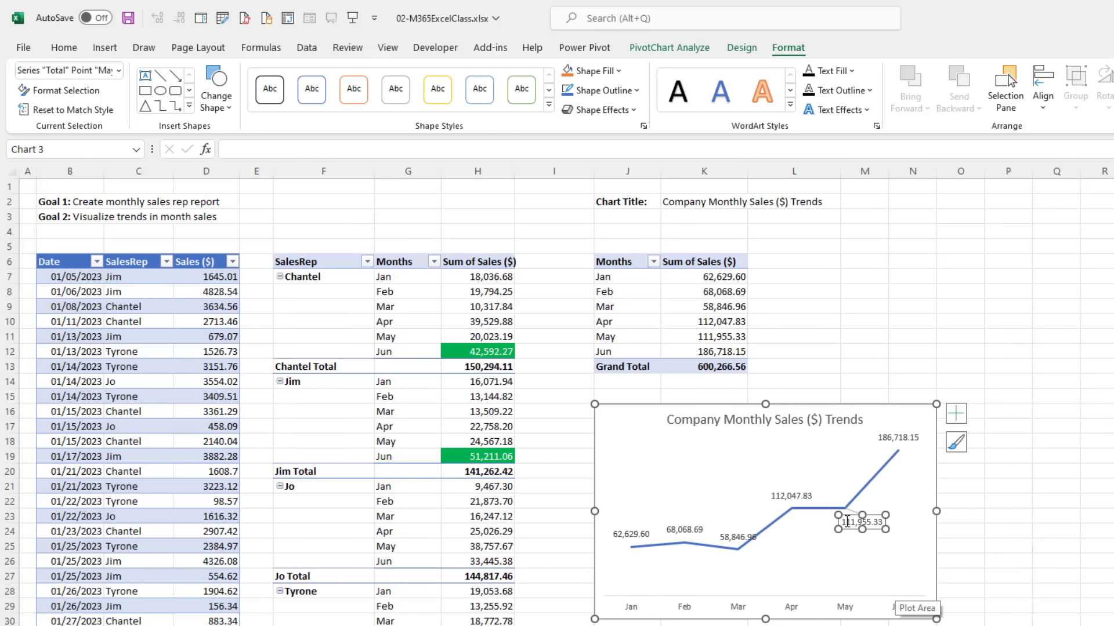
click(729, 531)
drag(734, 529, 743, 558)
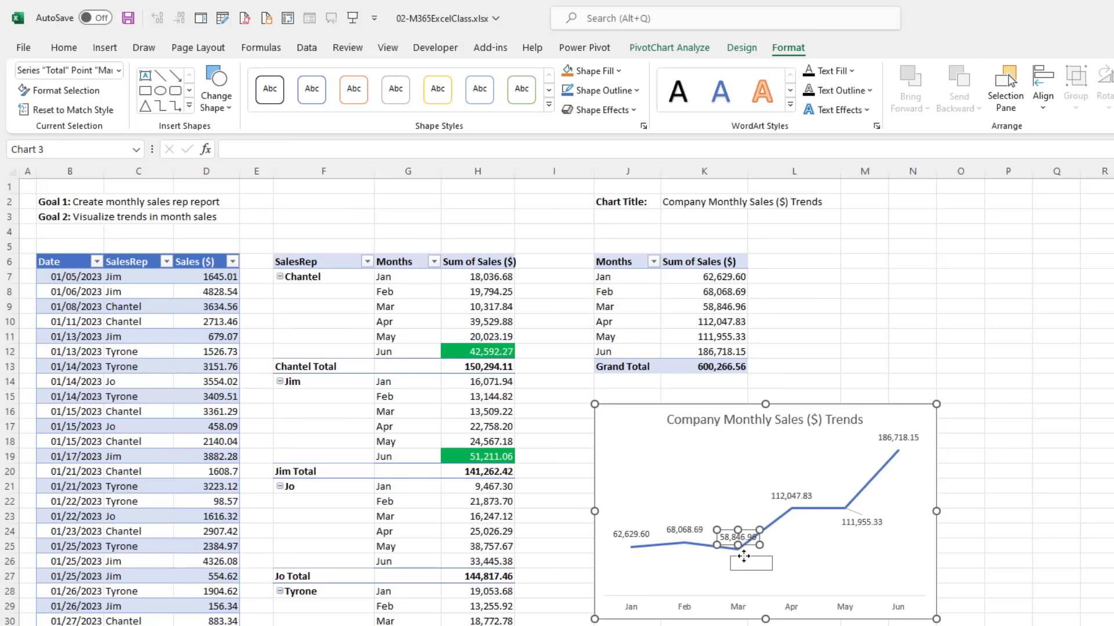
click(688, 585)
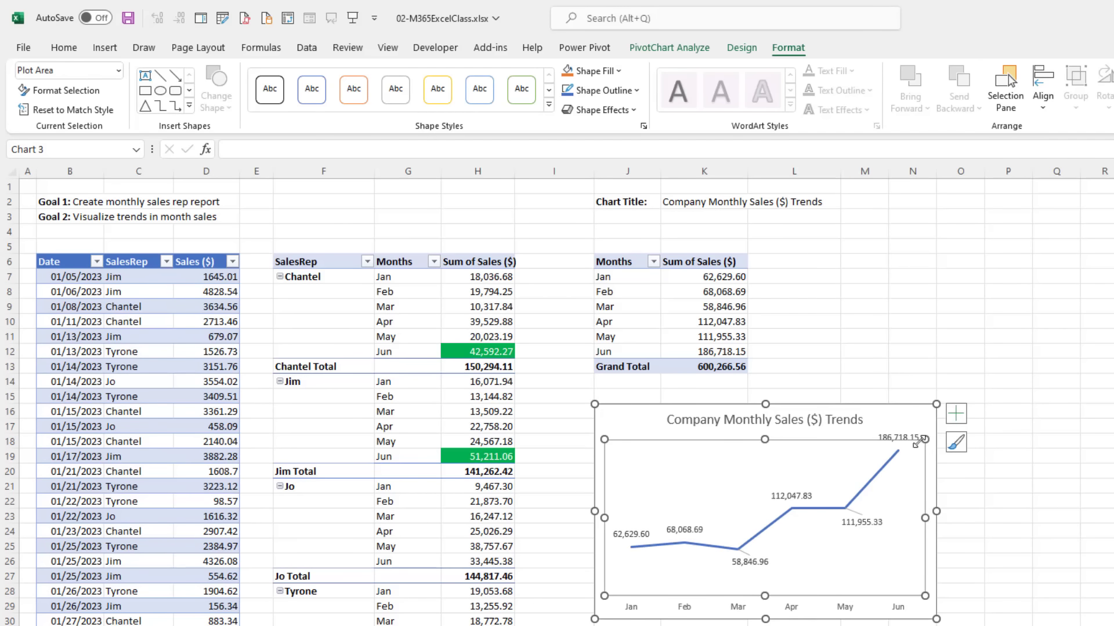
click(918, 413)
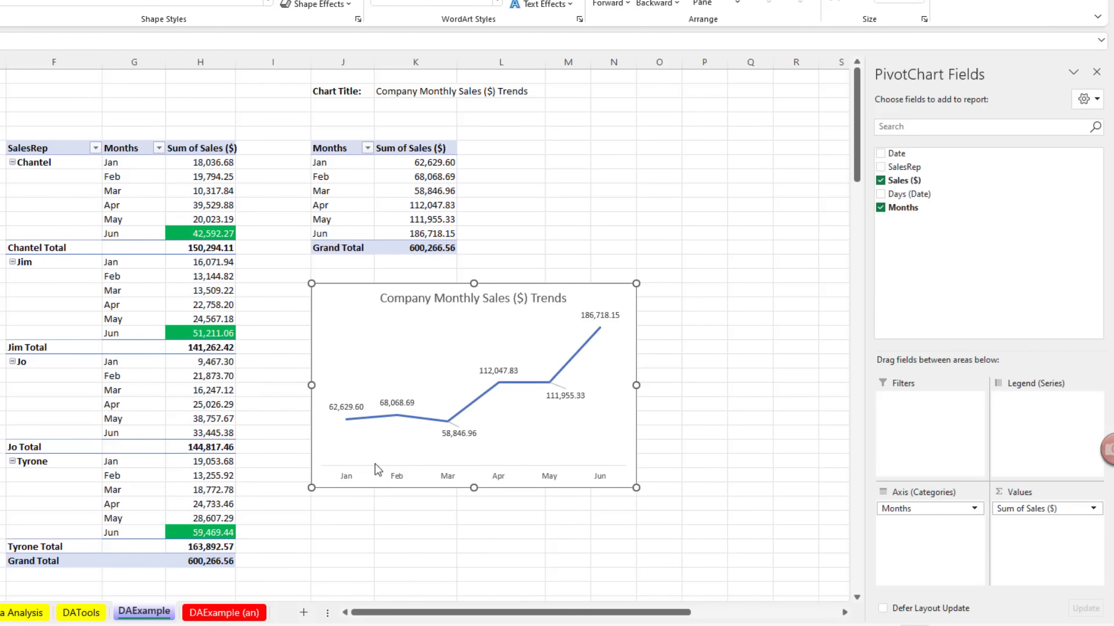
Step: Select the pivot table's Jan sales value cell so the PivotTable Fields pane appears
mouse_move(576, 364)
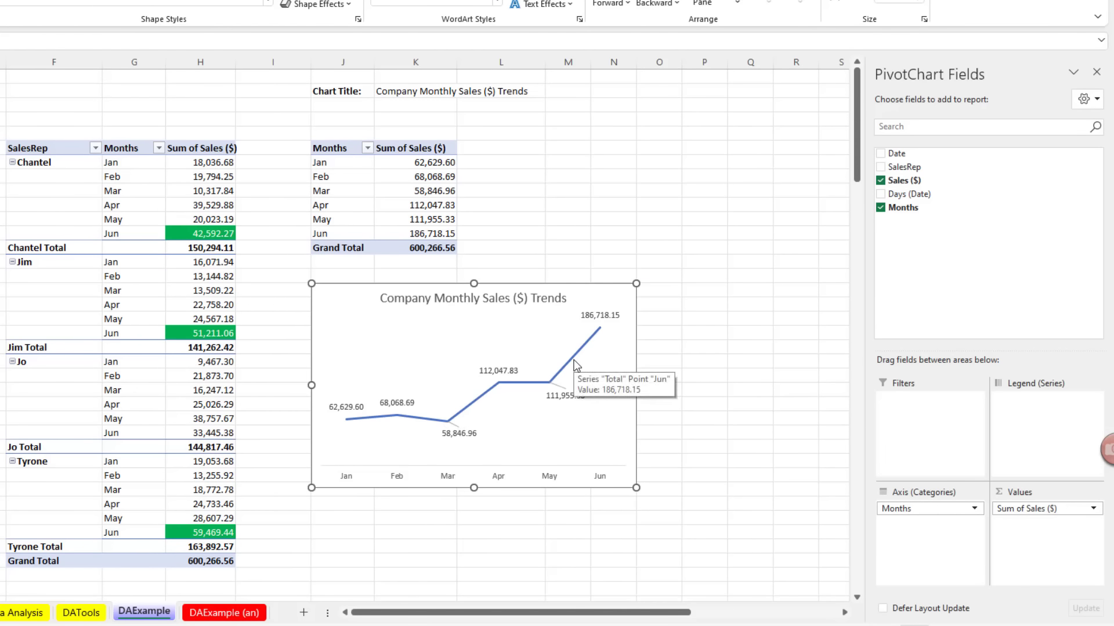
mouse_move(369, 412)
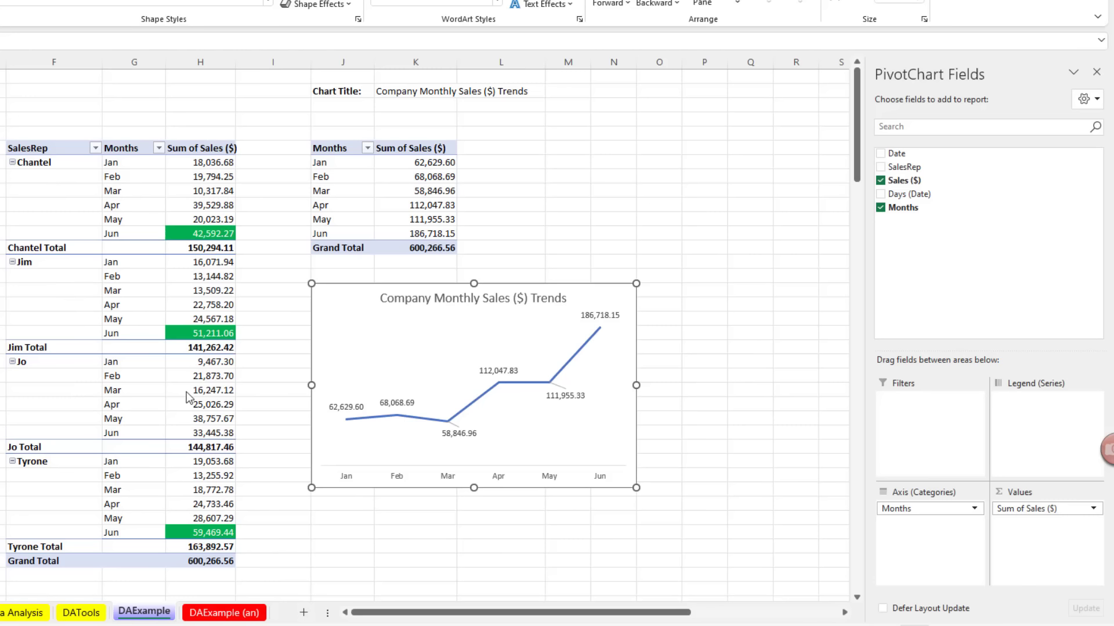
click(400, 165)
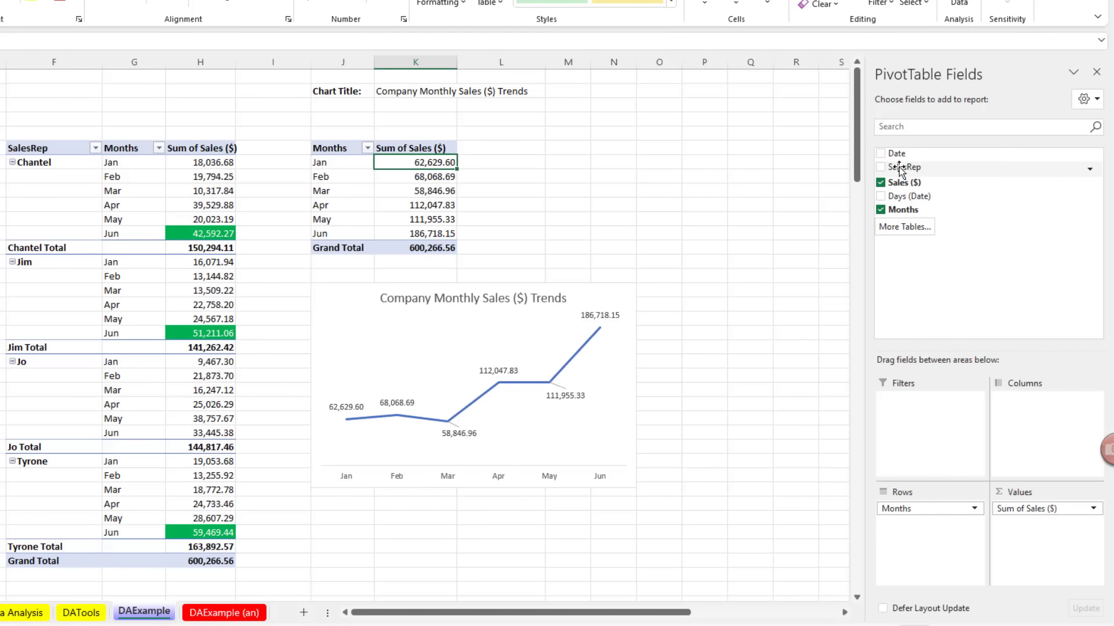
drag(899, 170, 931, 422)
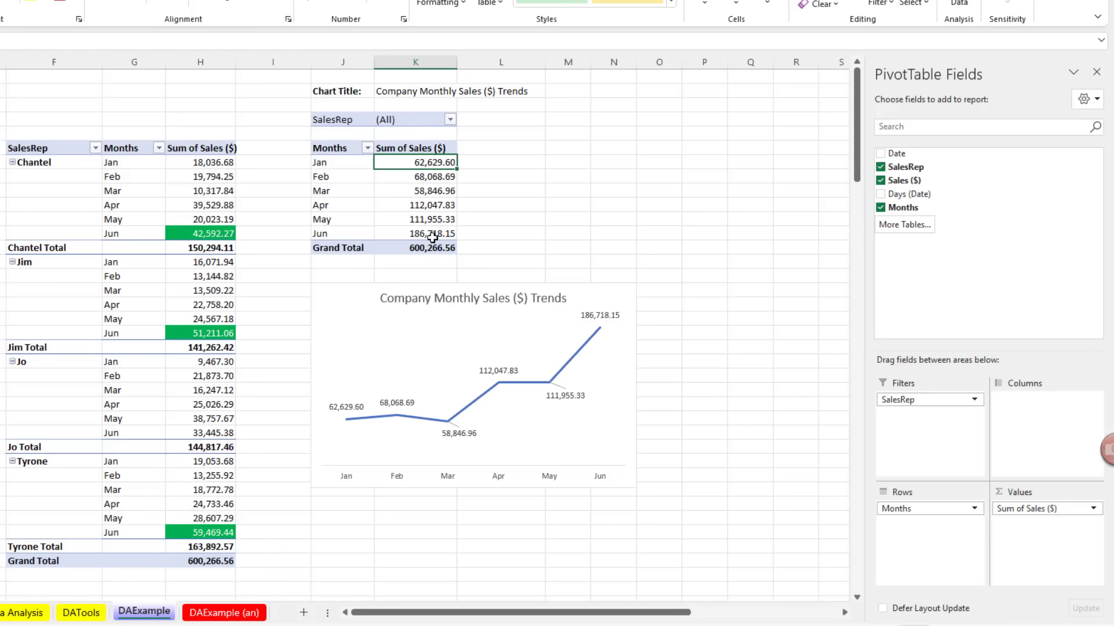
click(450, 120)
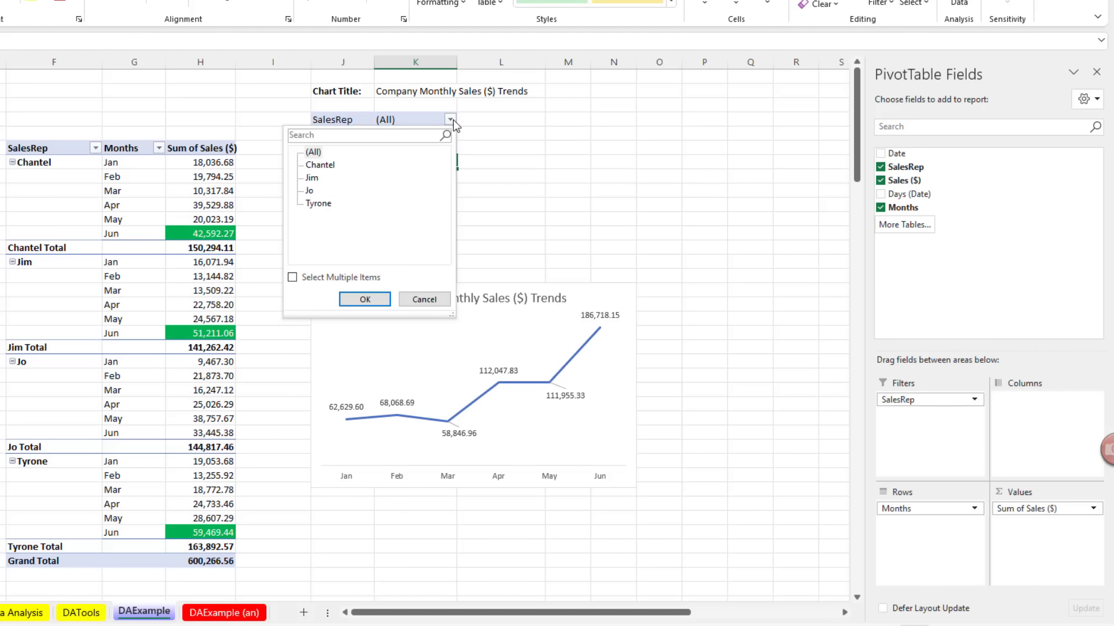
click(318, 168)
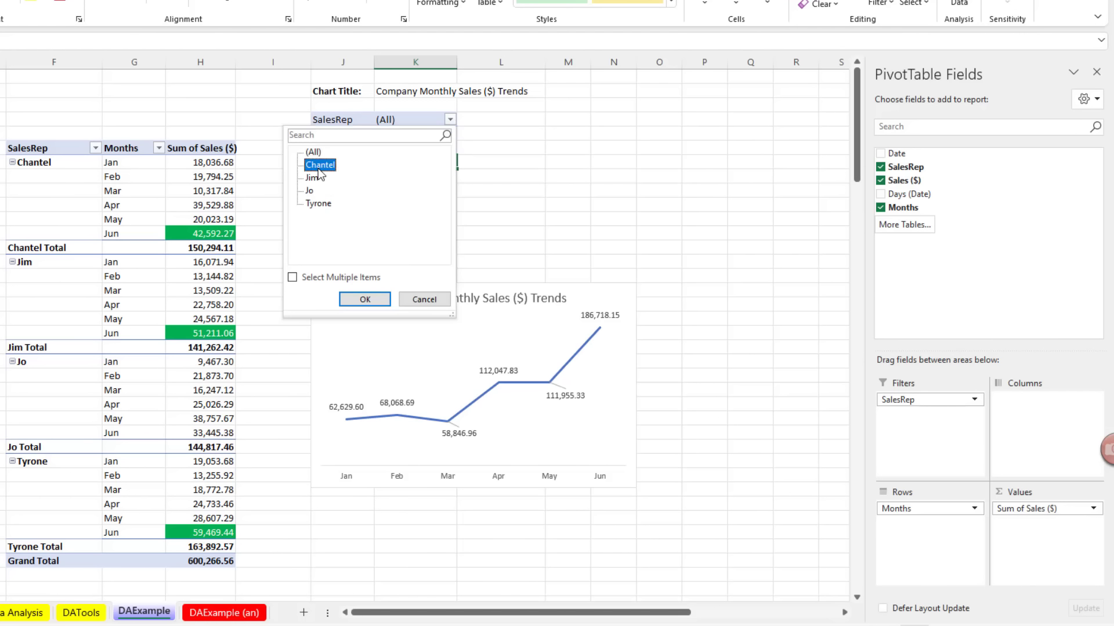
click(372, 299)
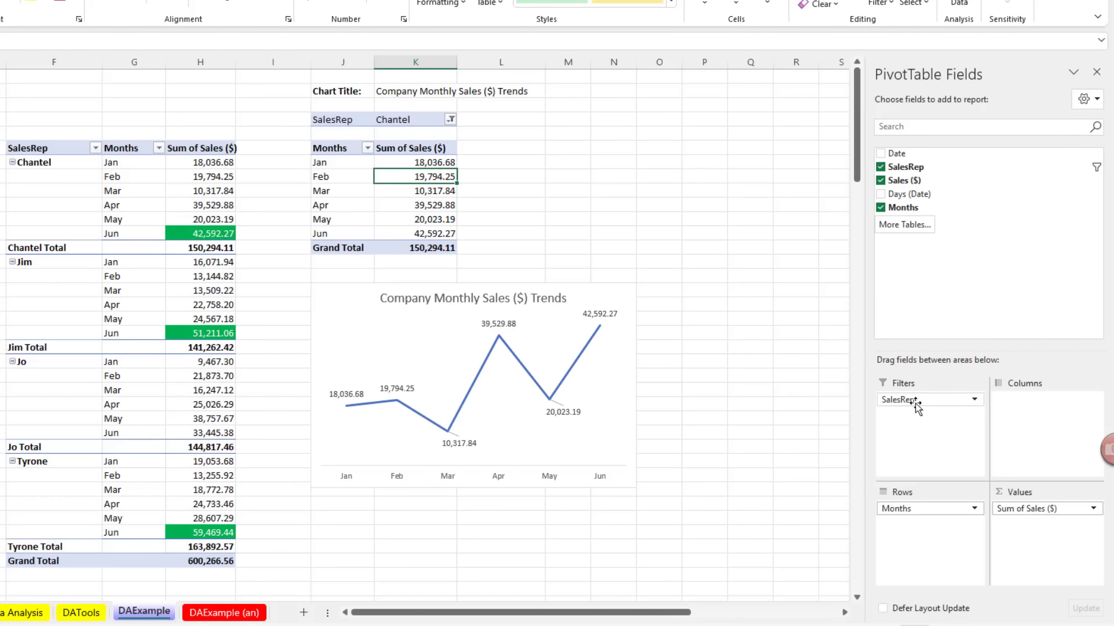
drag(910, 403, 658, 267)
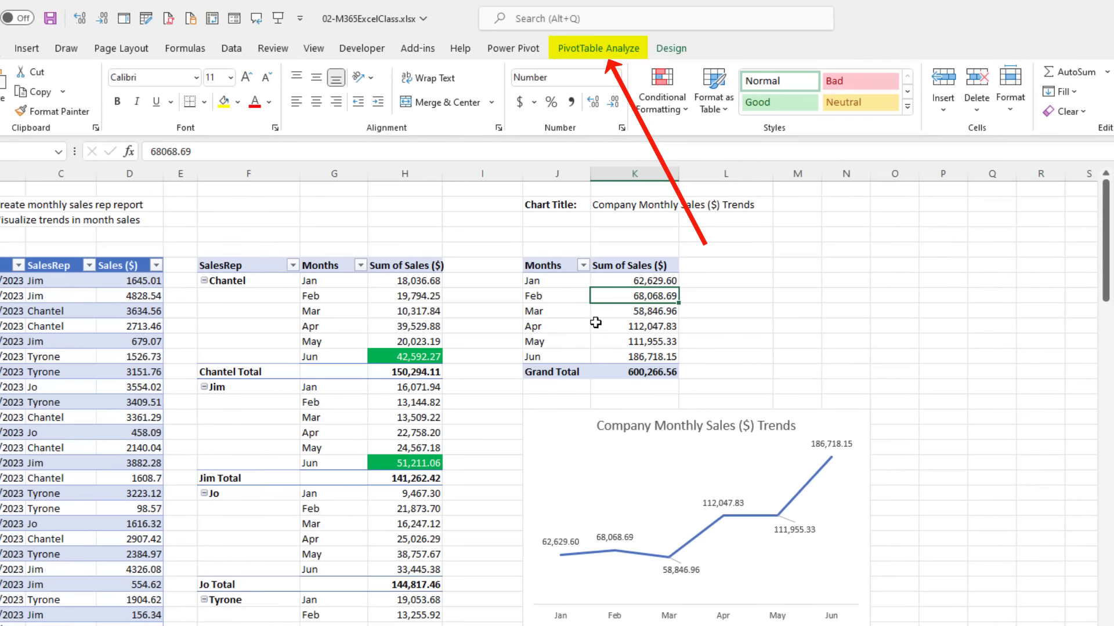
Step: Insert a SalesRep slicer, place it beside the pivot table and shrink it to a compact size
click(591, 50)
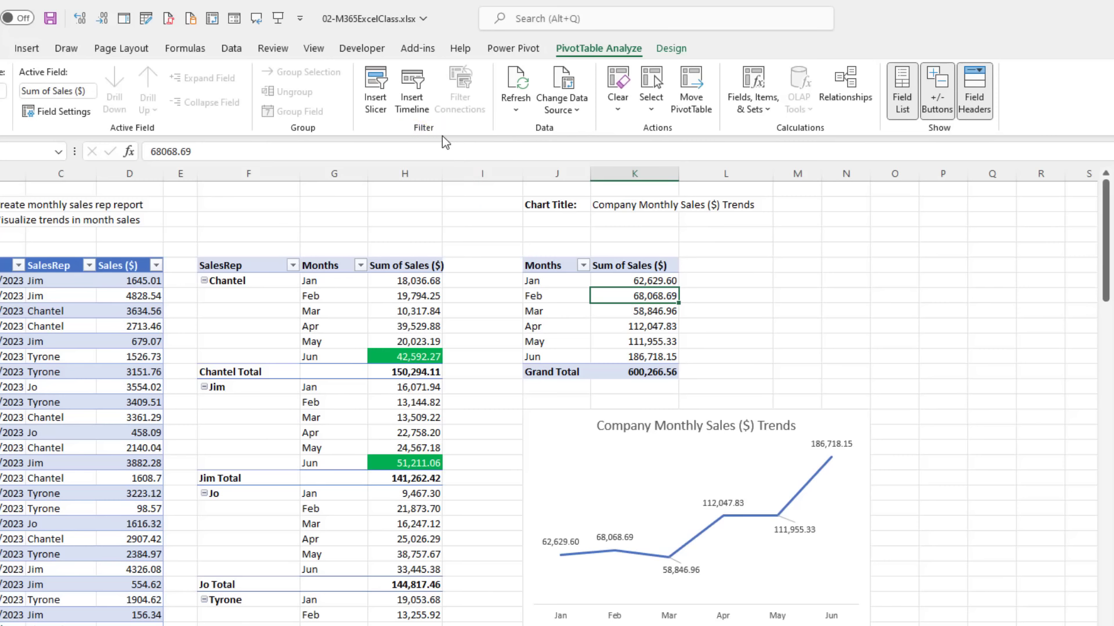
click(378, 104)
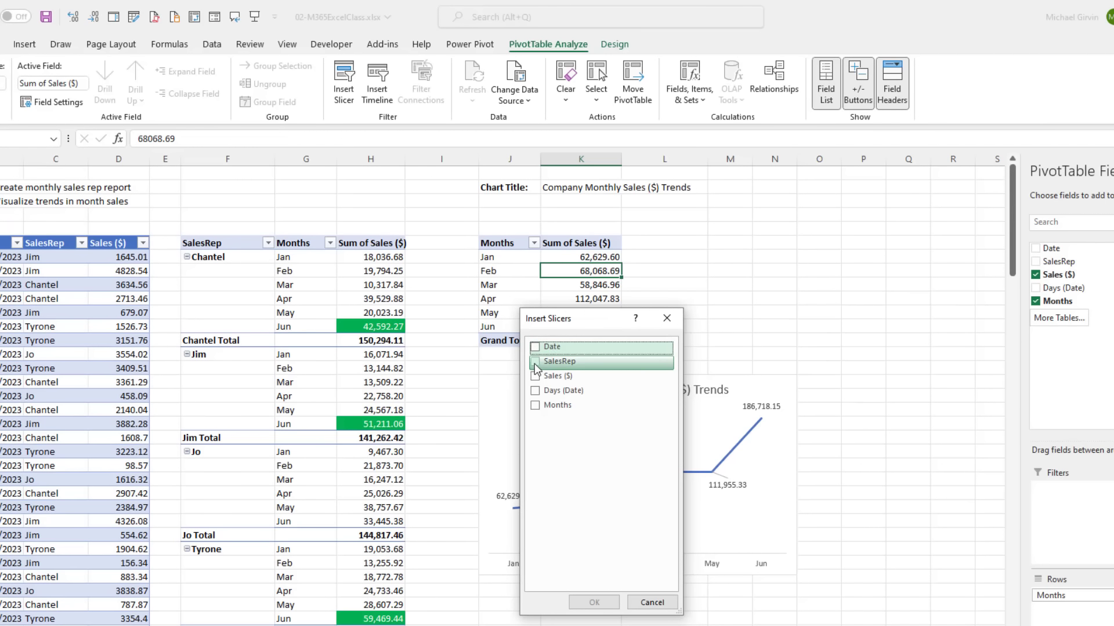
click(535, 366)
click(597, 605)
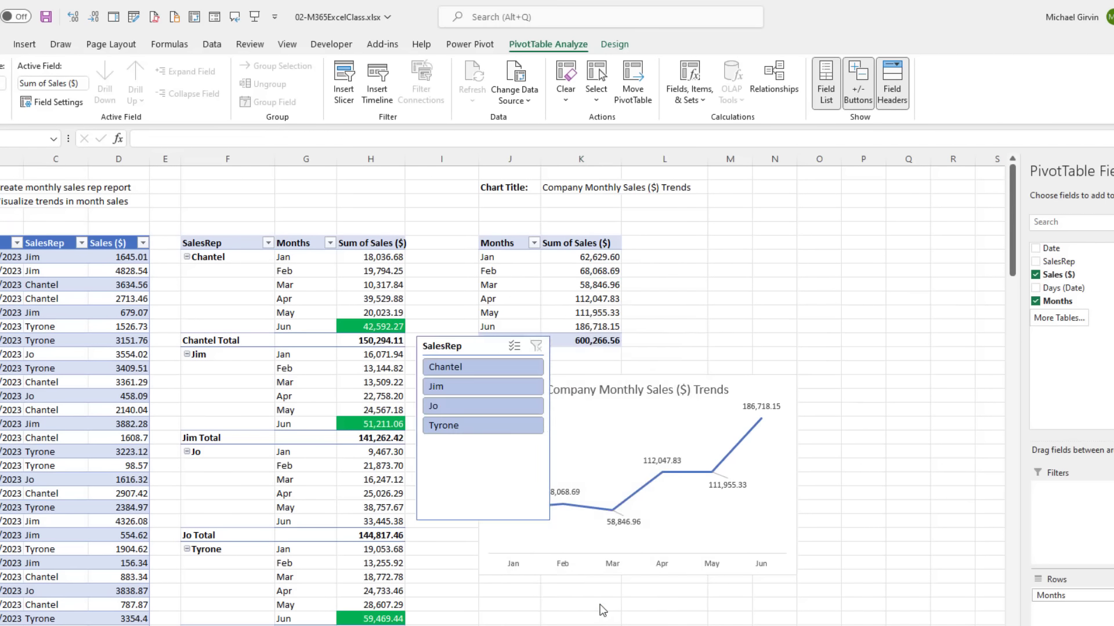
drag(442, 346, 685, 232)
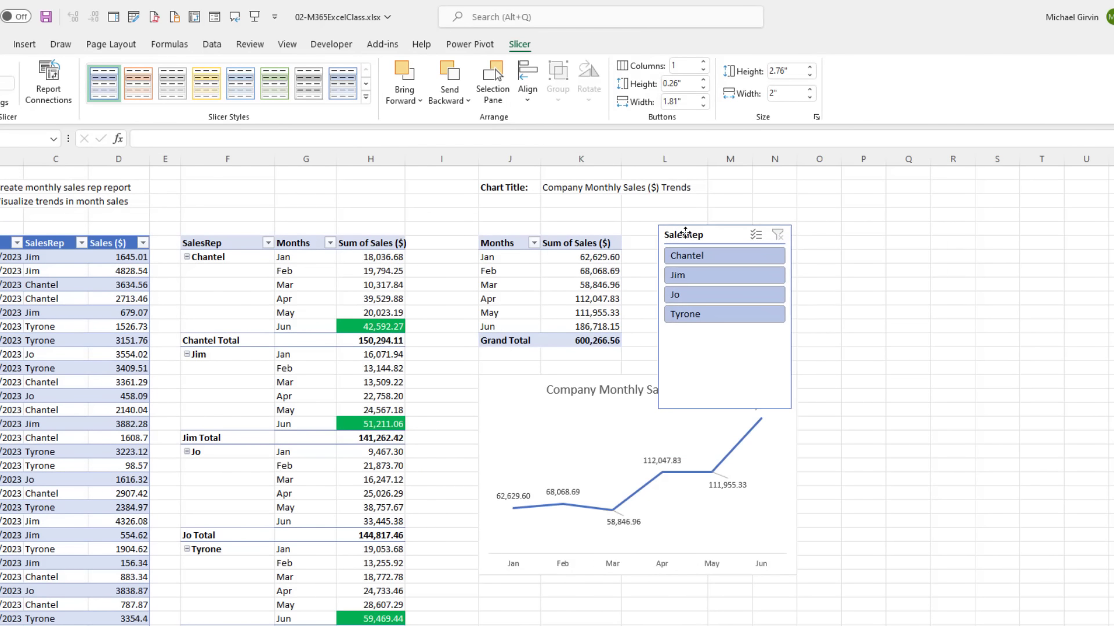
drag(794, 410, 758, 338)
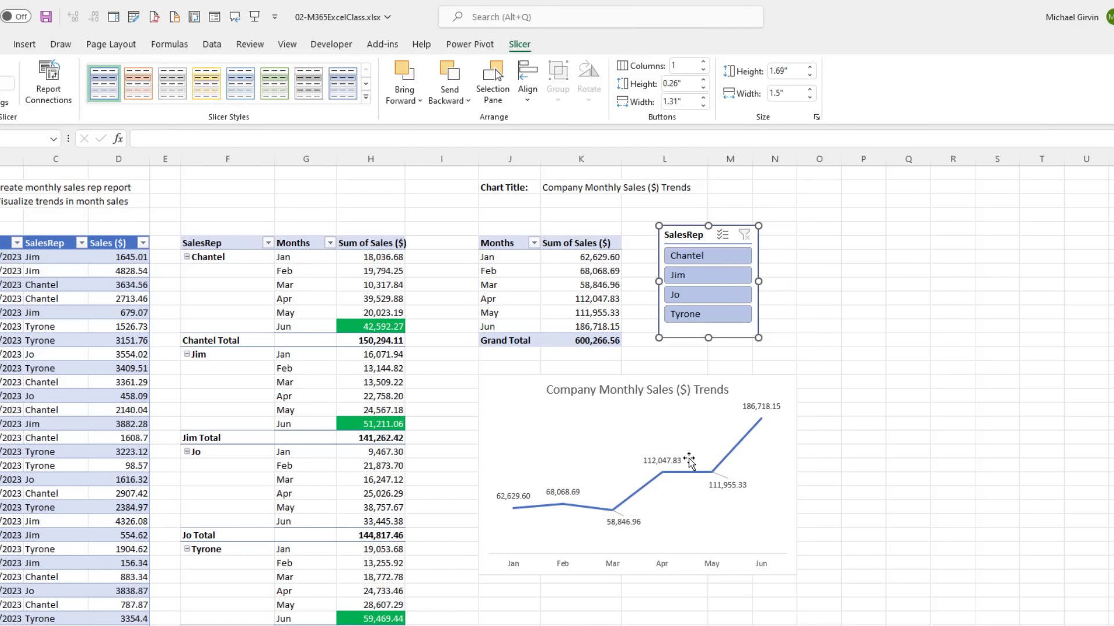
click(702, 255)
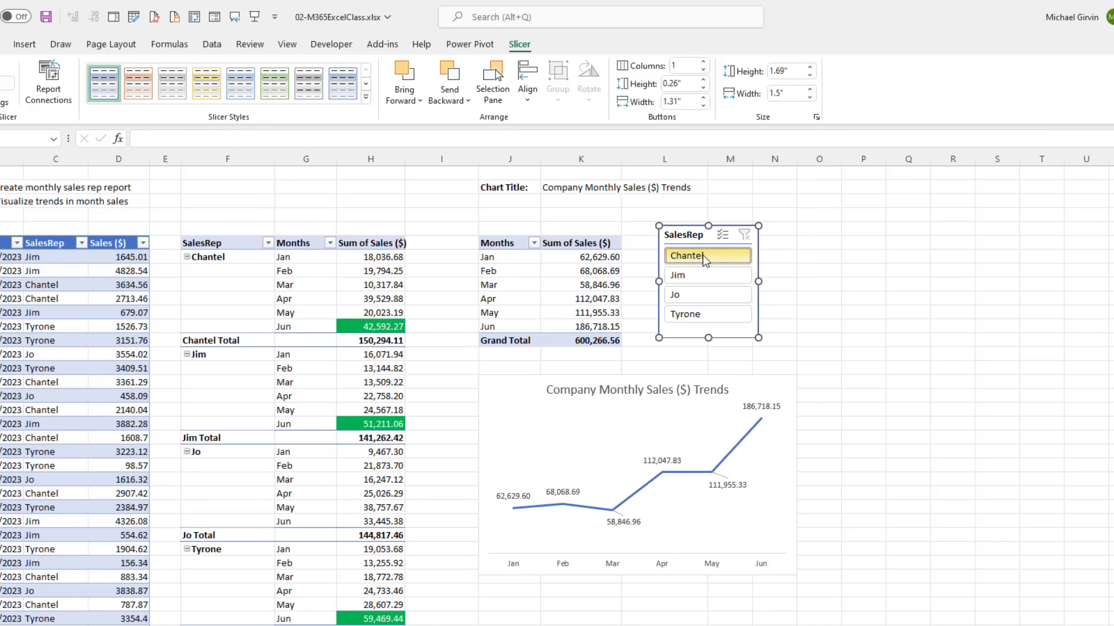
click(724, 283)
click(712, 298)
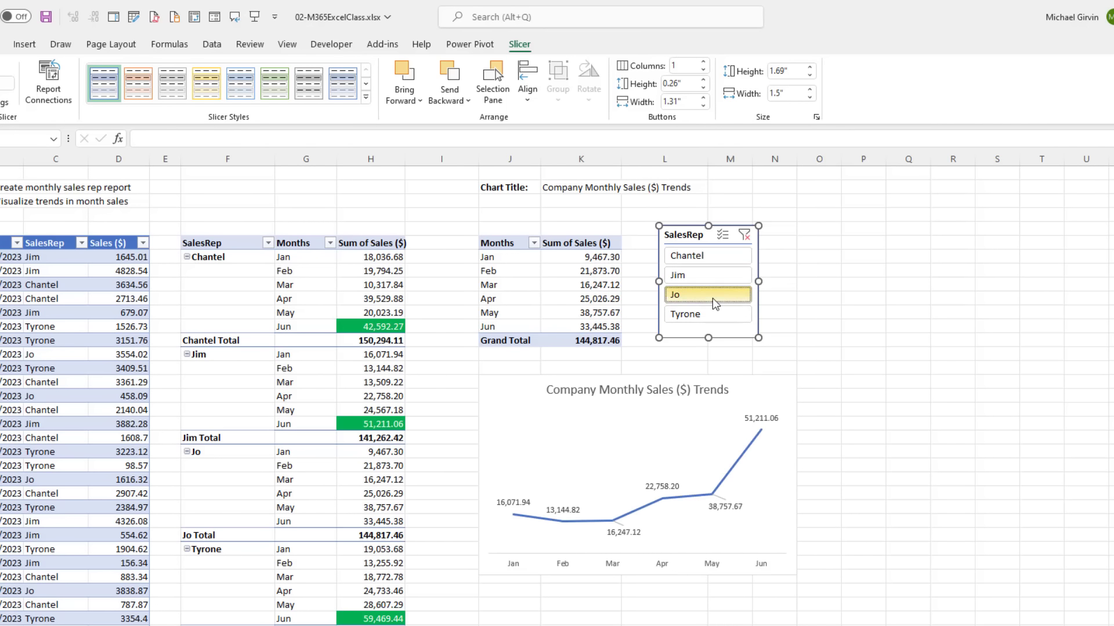
click(712, 314)
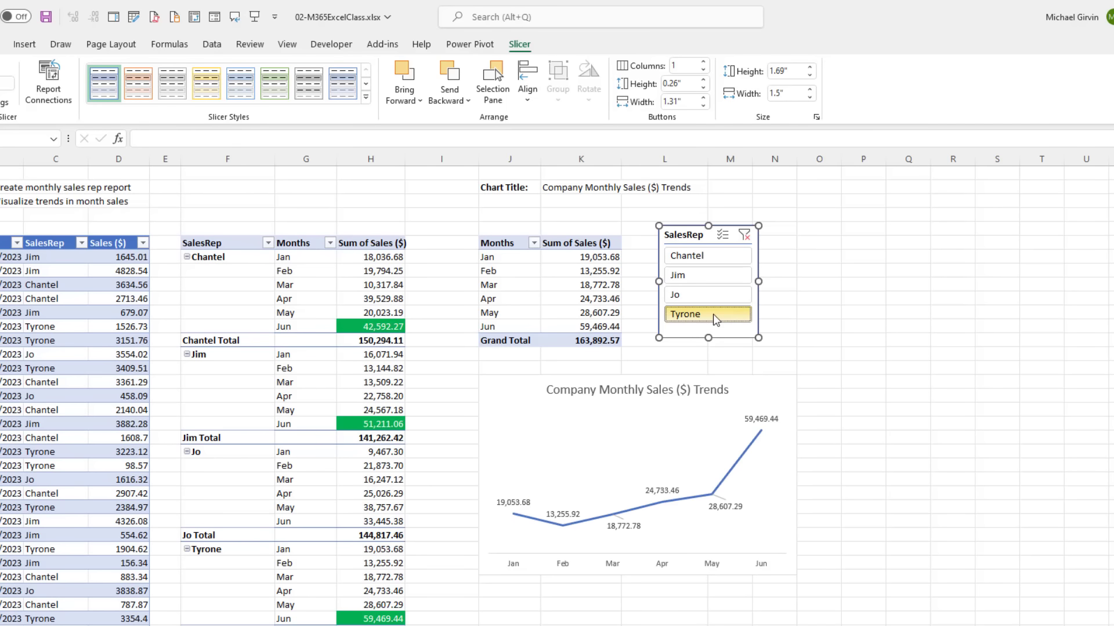
click(744, 235)
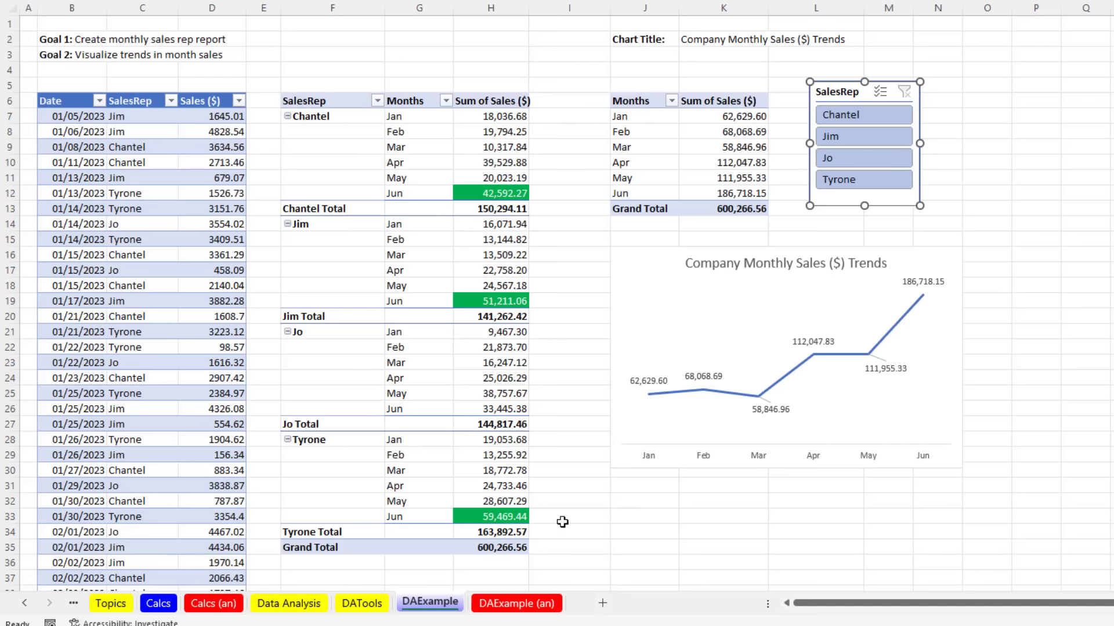
Step: Deselect the slicer, go to the Calcs (an) sheet and scroll down to the Goal 4 model
key(Escape)
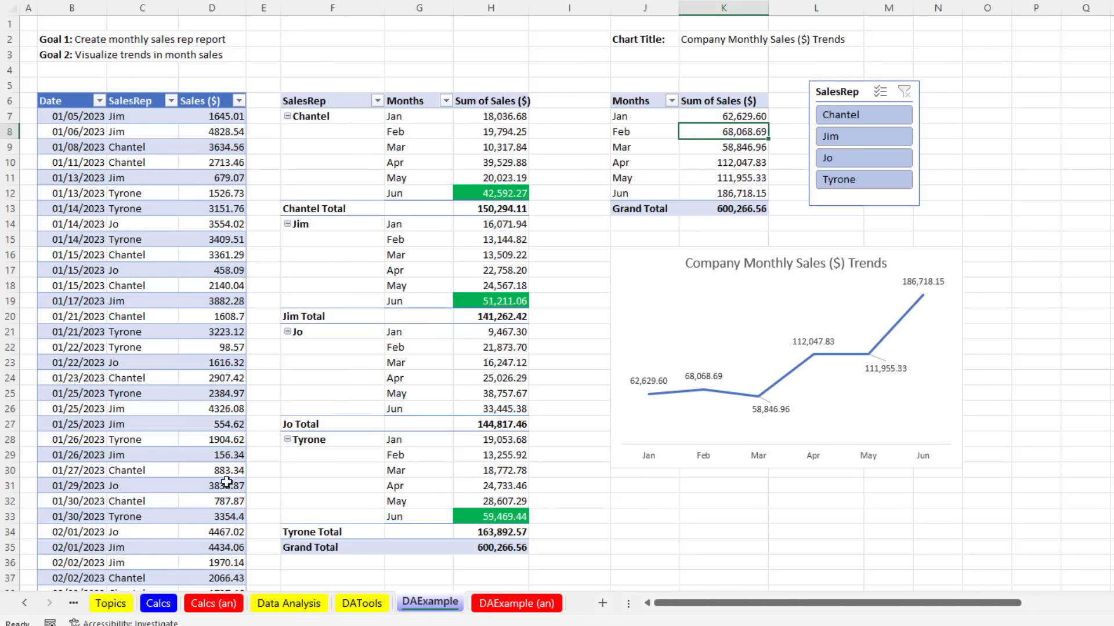
click(210, 604)
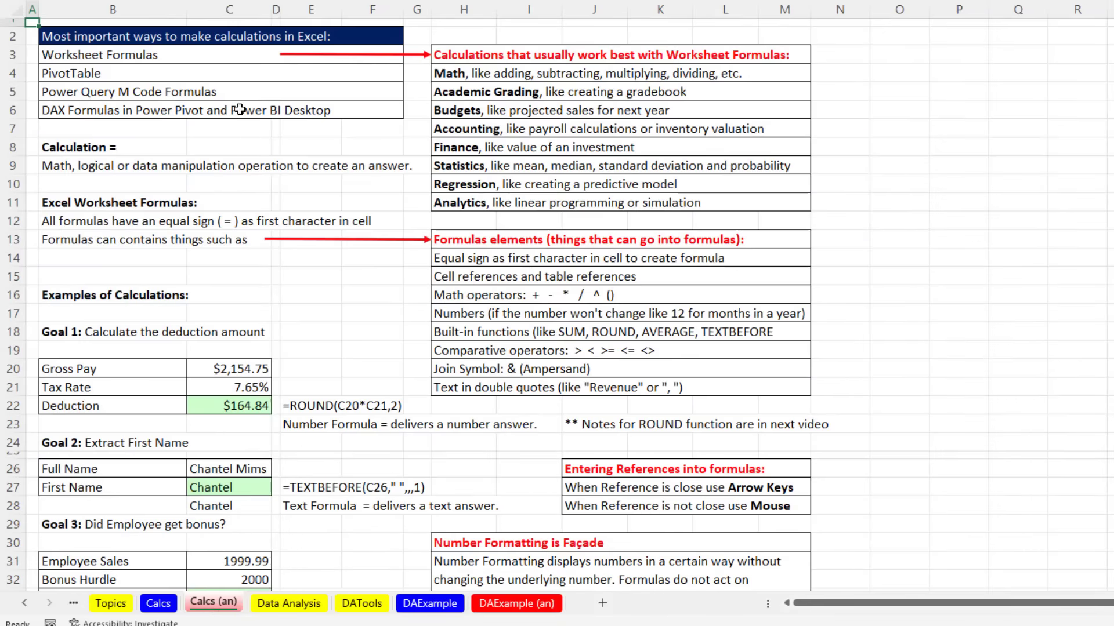
scroll(482, 405, down, 4)
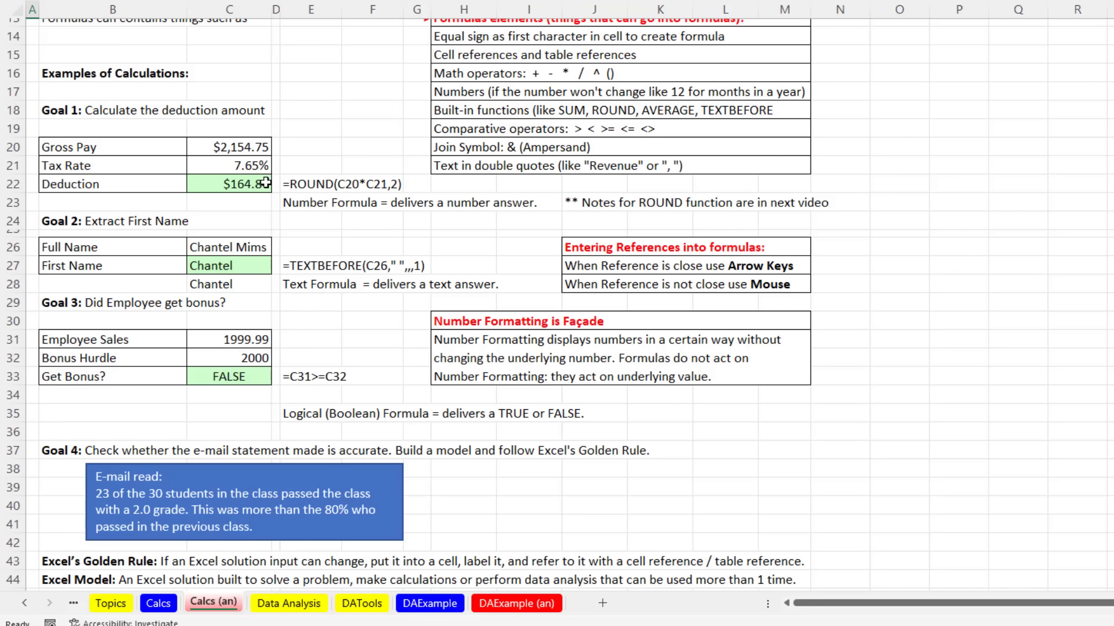
scroll(320, 223, down, 6)
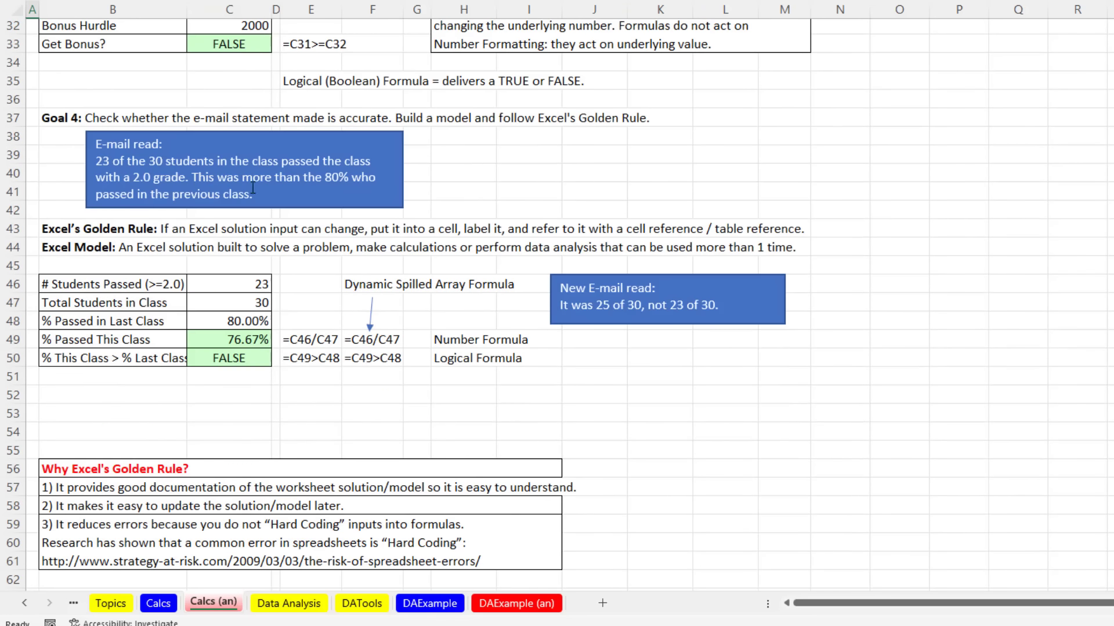